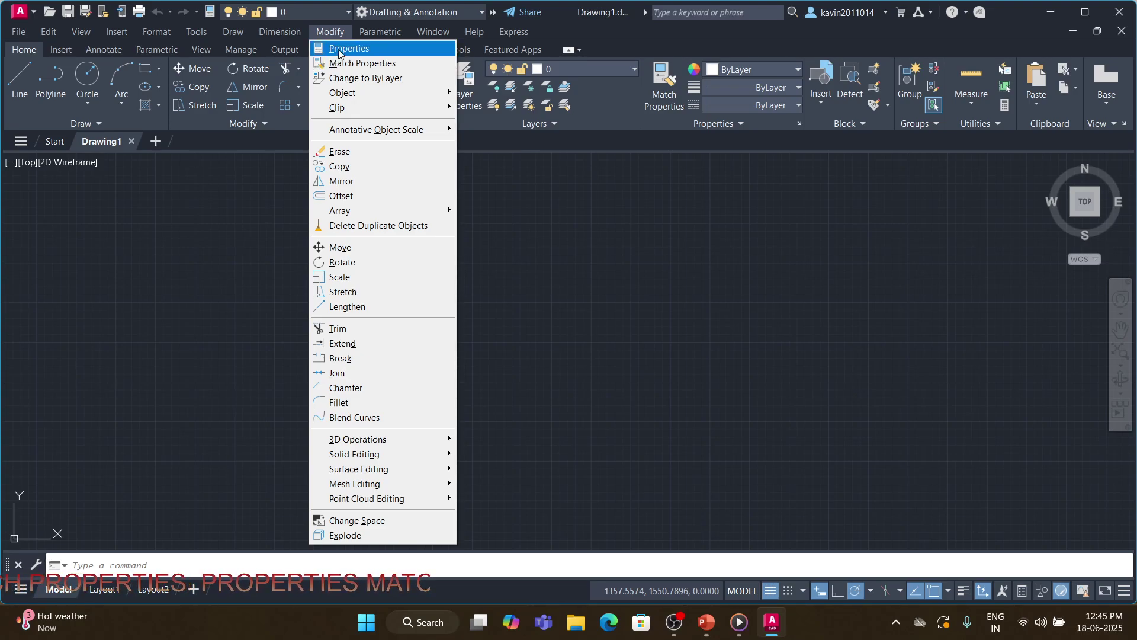
left_click(342, 53)
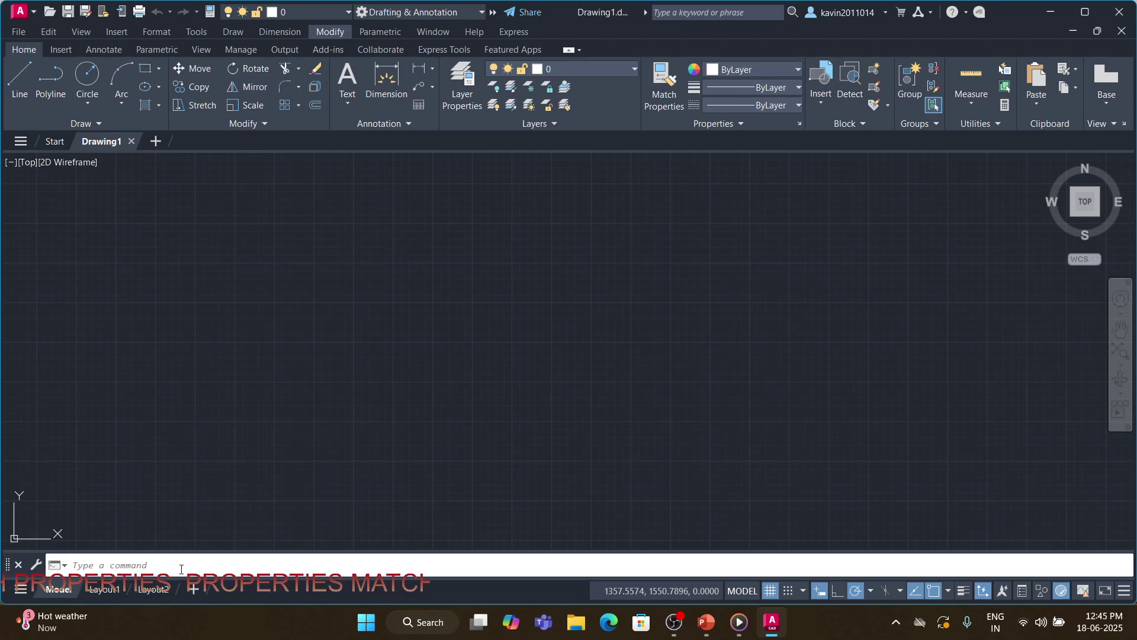
type("pr")
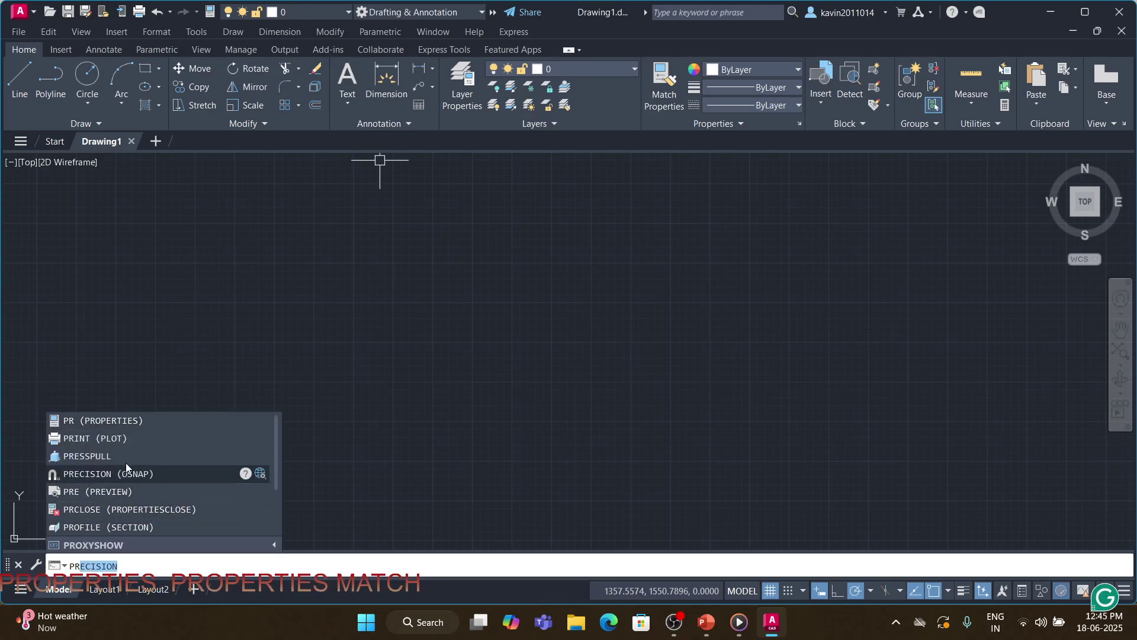
left_click(126, 421)
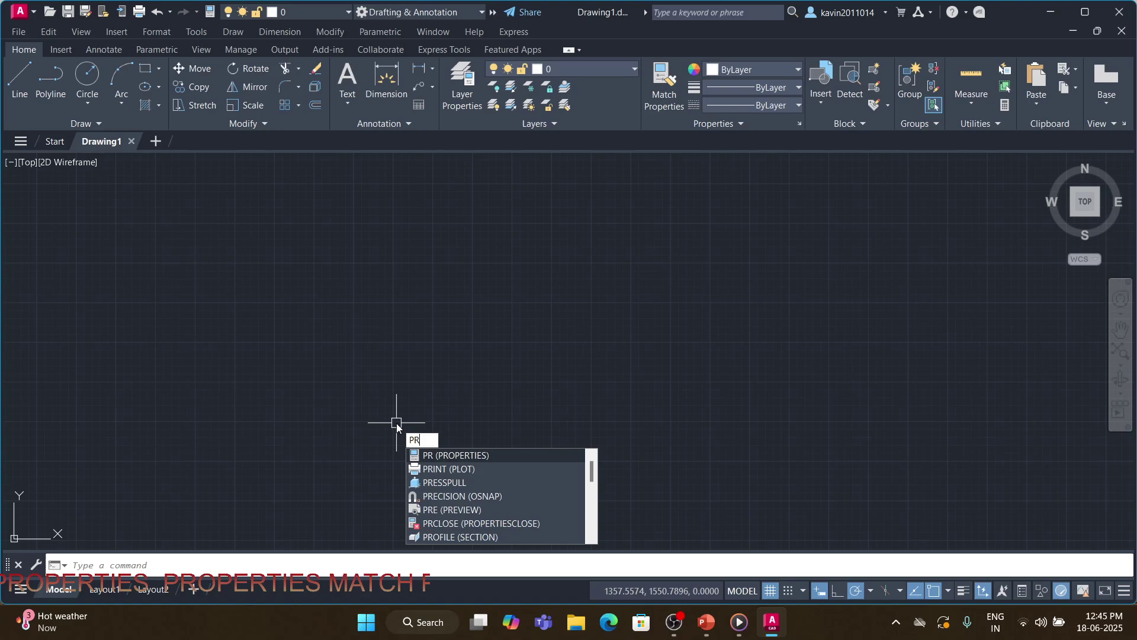
left_click(474, 457)
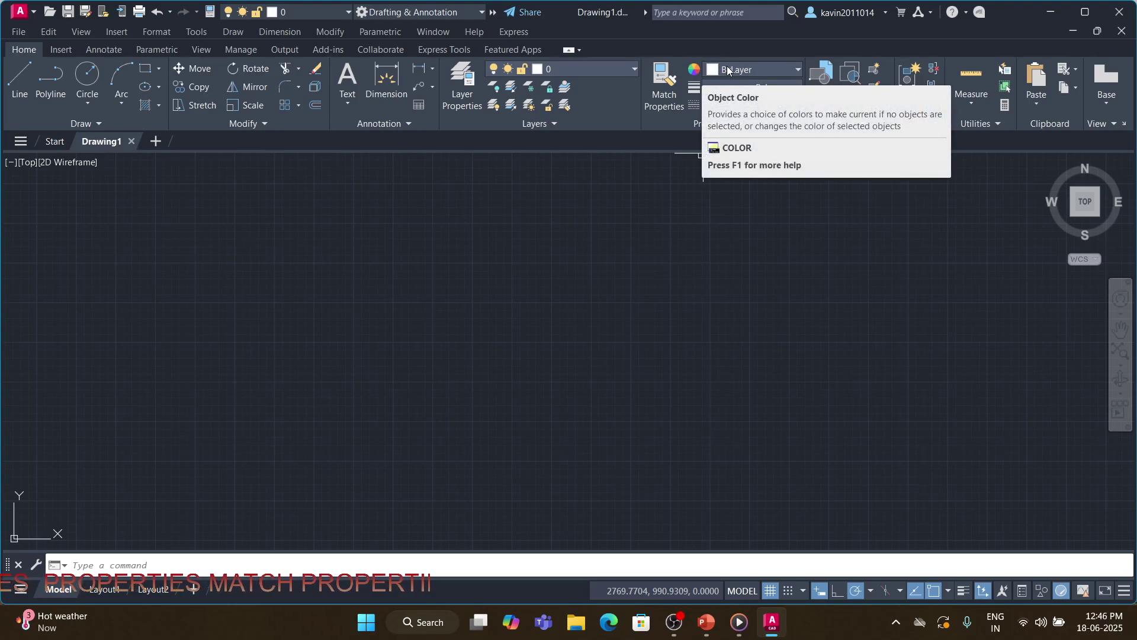
left_click(798, 71)
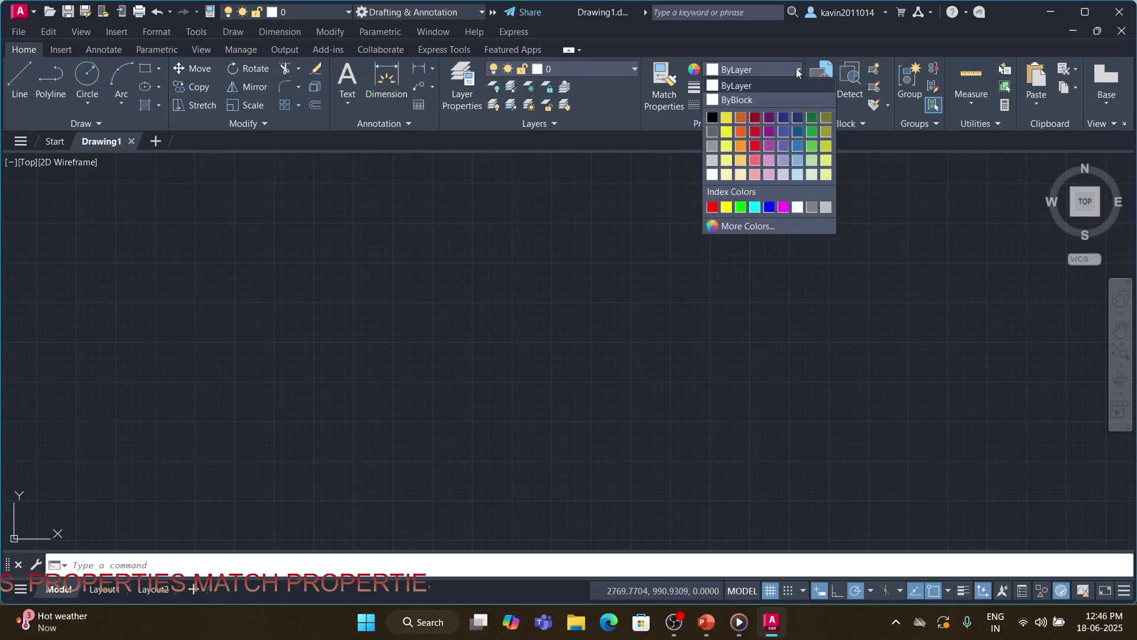
left_click(796, 69)
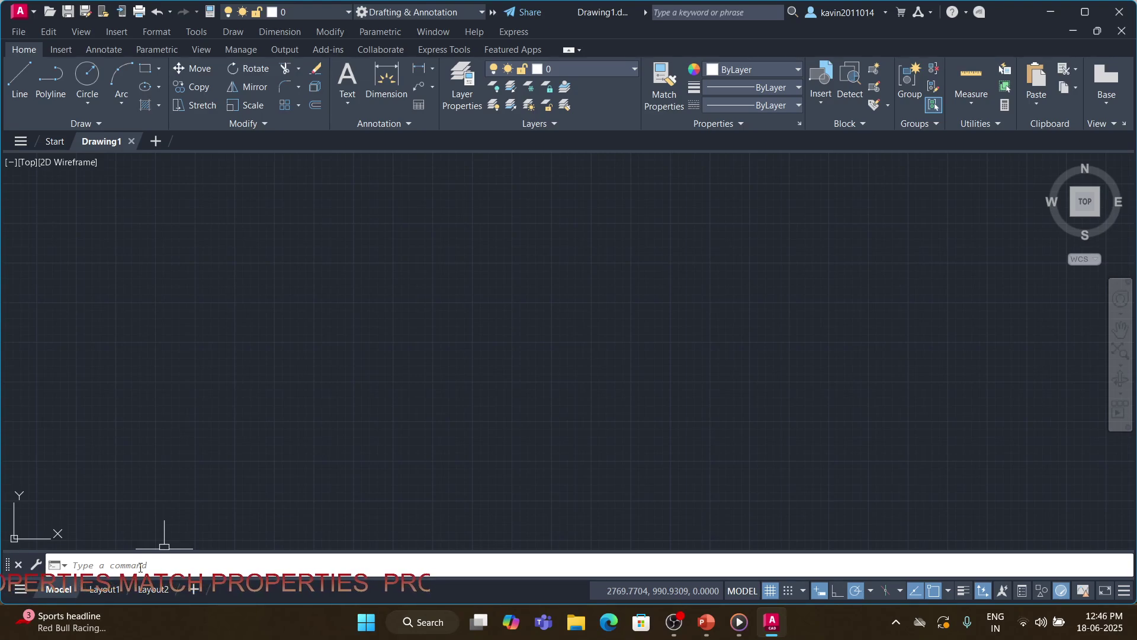
Toggle the Properties palette open and closed.
key("ctrl+1")
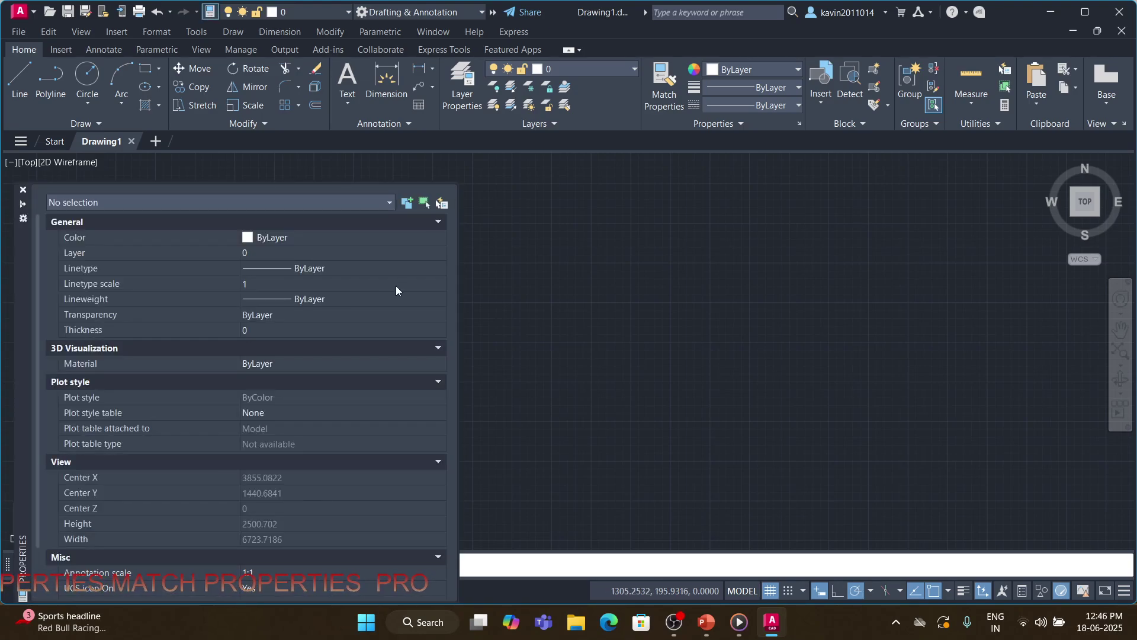
left_click(24, 190)
key("ctrl+1")
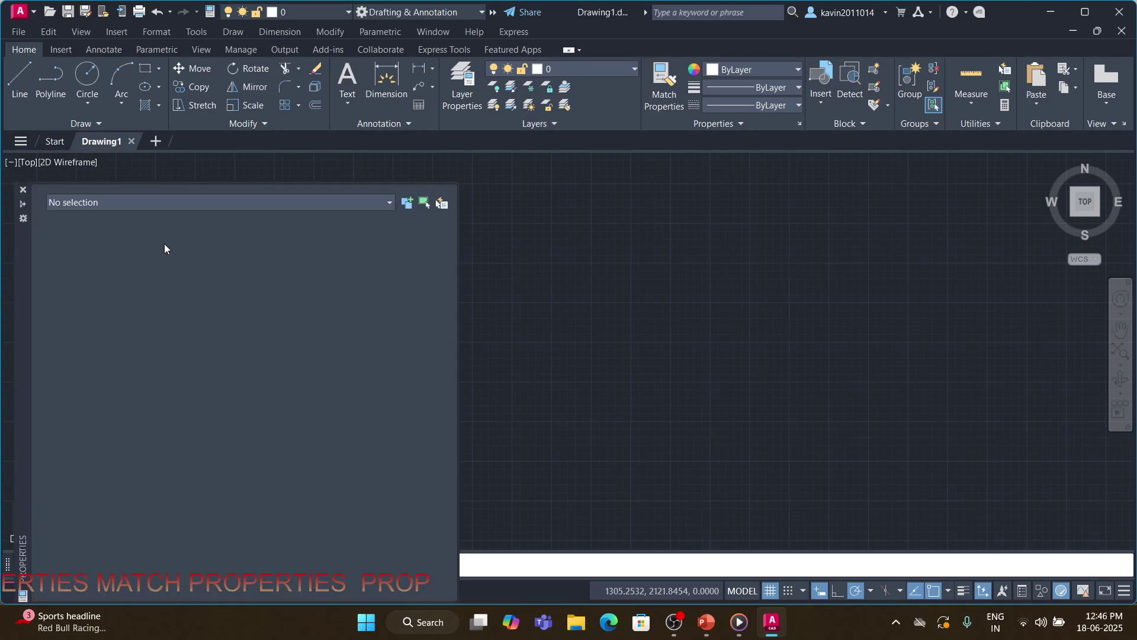
key("ctrl+1")
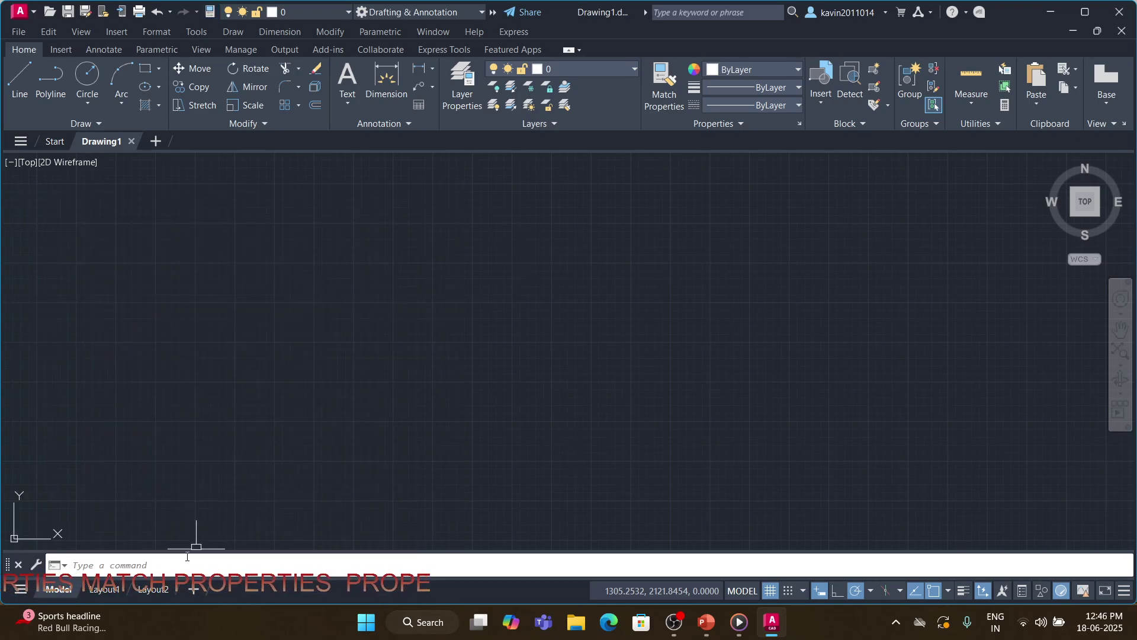
type("pr")
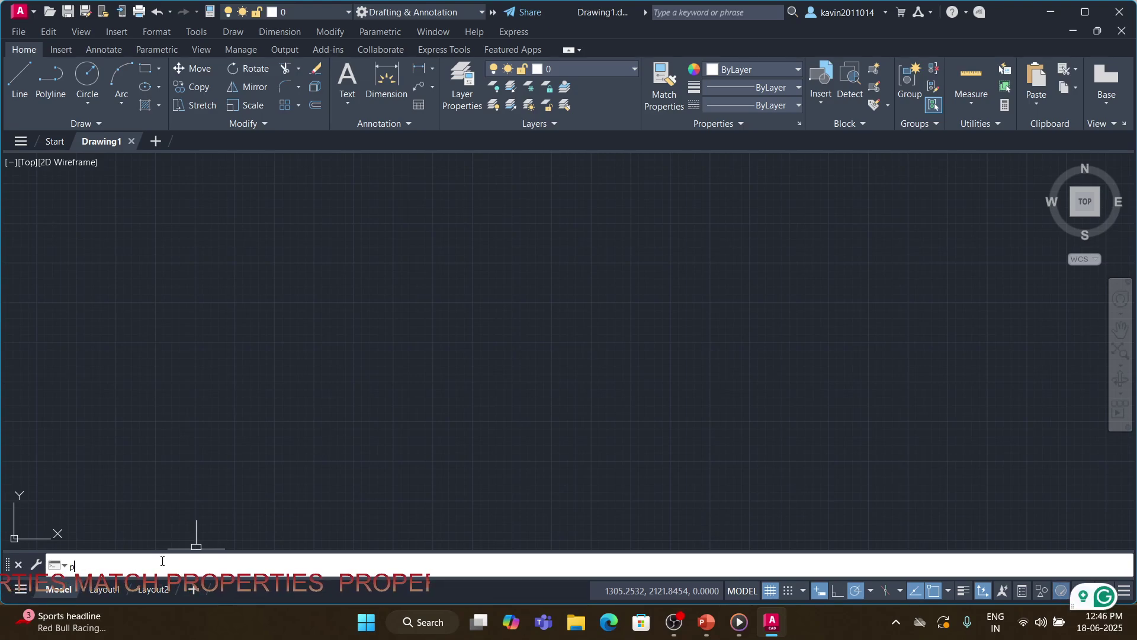
key("Escape")
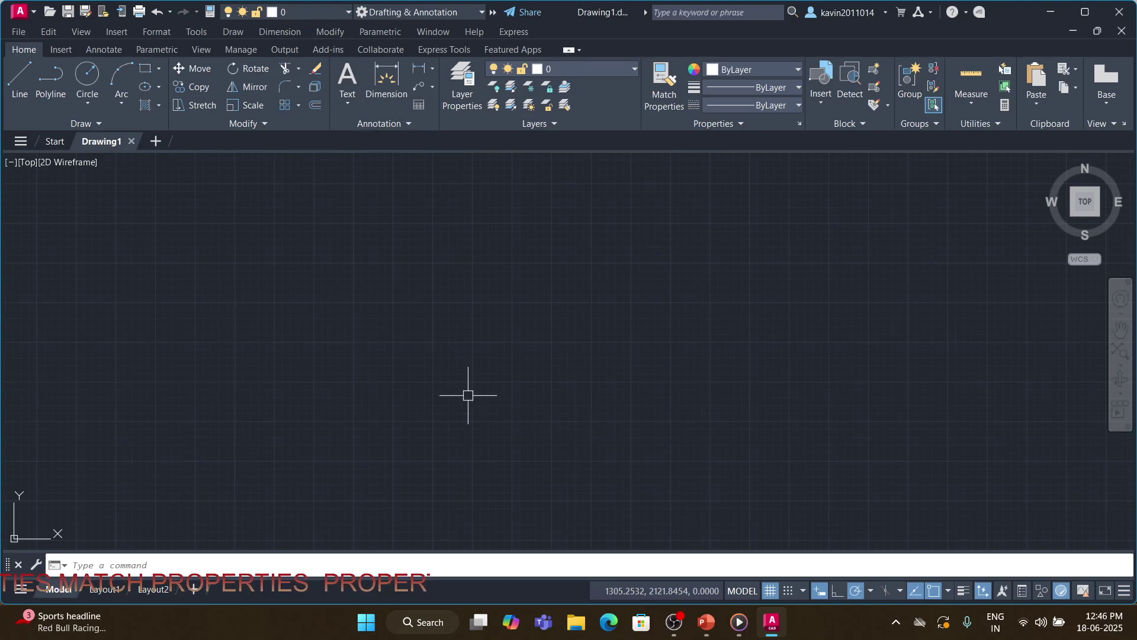
Draw a rectangle near the middle of the empty drawing.
left_click(401, 455)
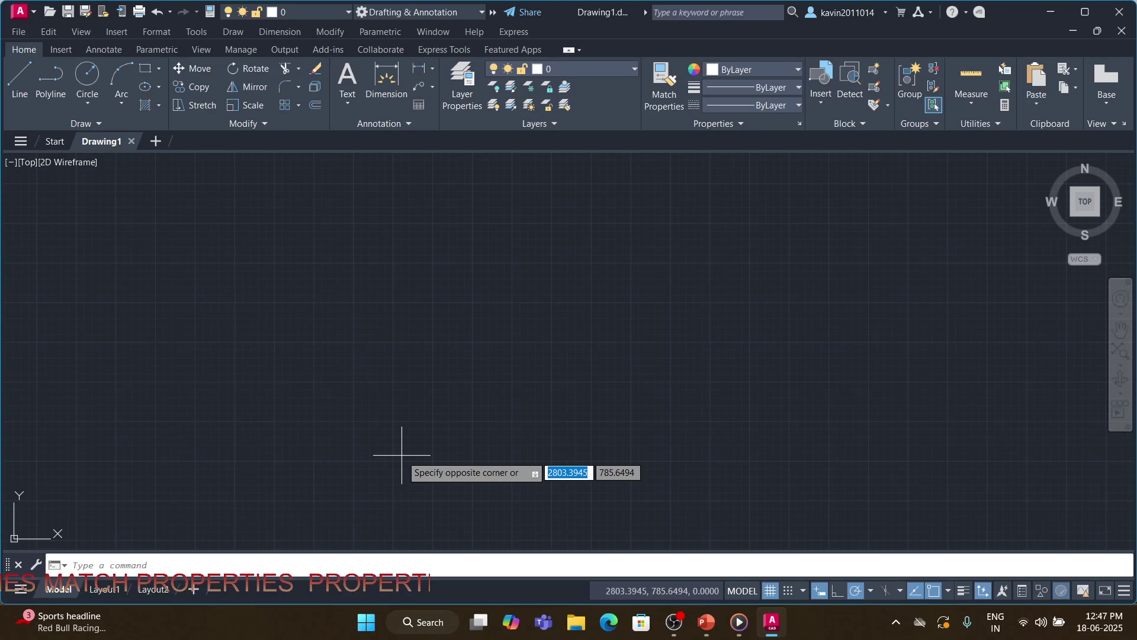
type("rec")
key("Return")
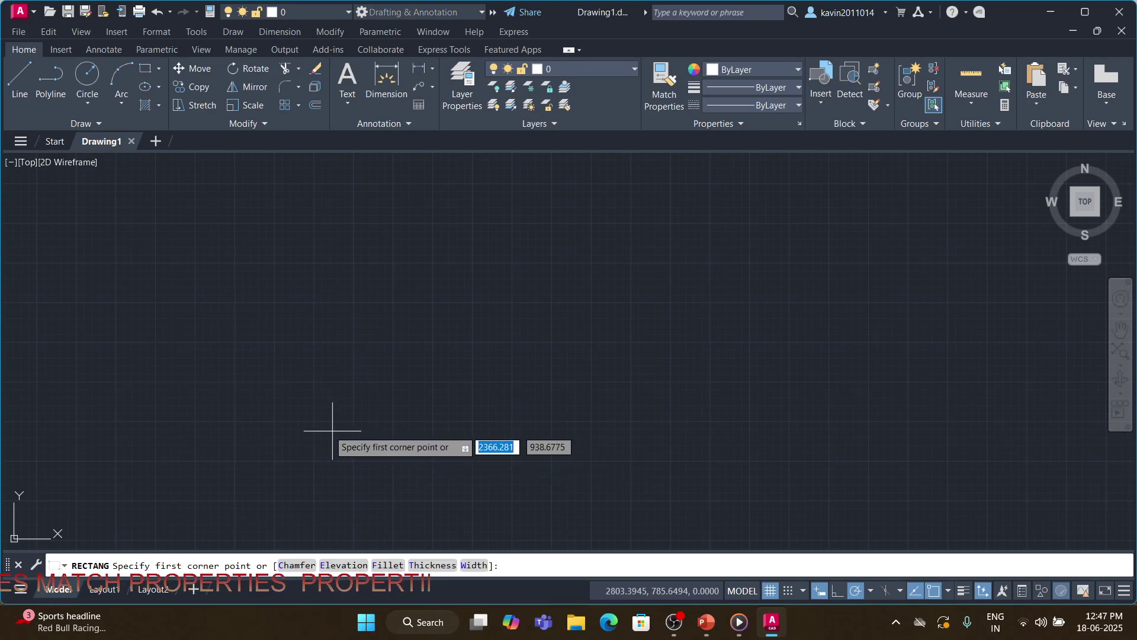
left_click(325, 427)
left_click(463, 321)
Draw a circle to the right of the rectangle, about as tall as the rectangle.
type("c")
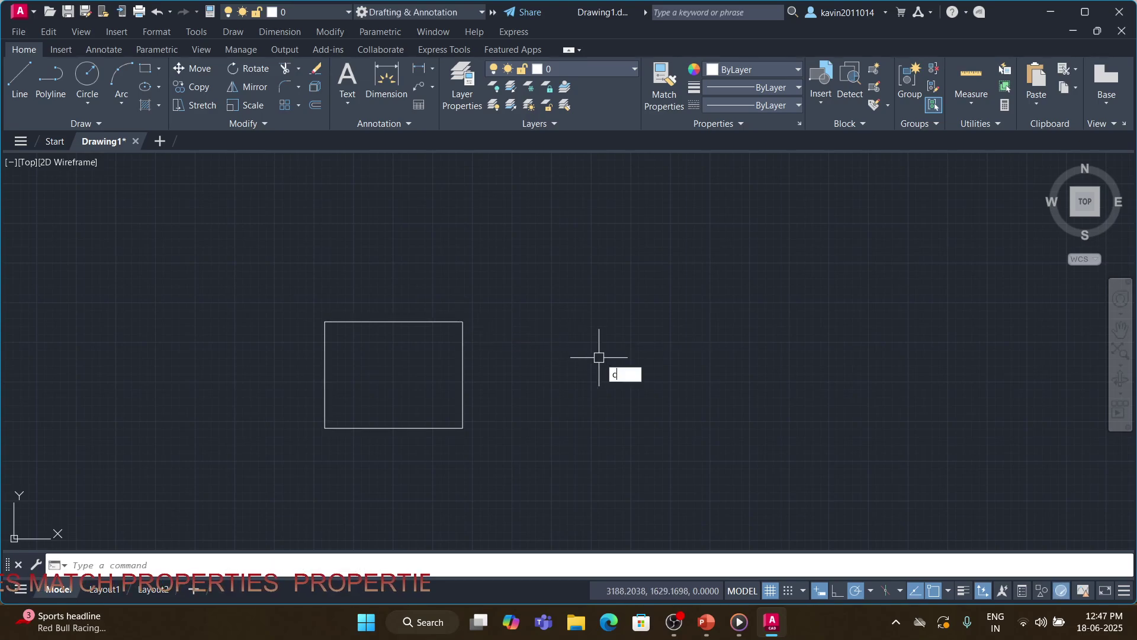
key("Return")
left_click(607, 354)
left_click(590, 408)
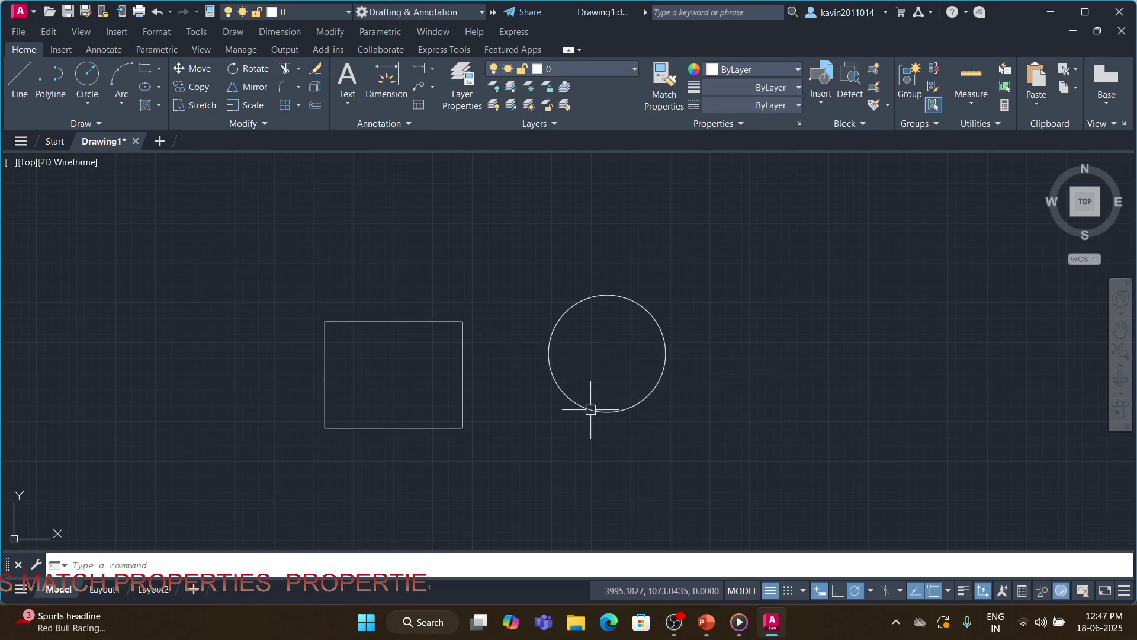
Draw a closed, irregular four-sided shape from lines to the right of the circle.
type("l")
key("Return")
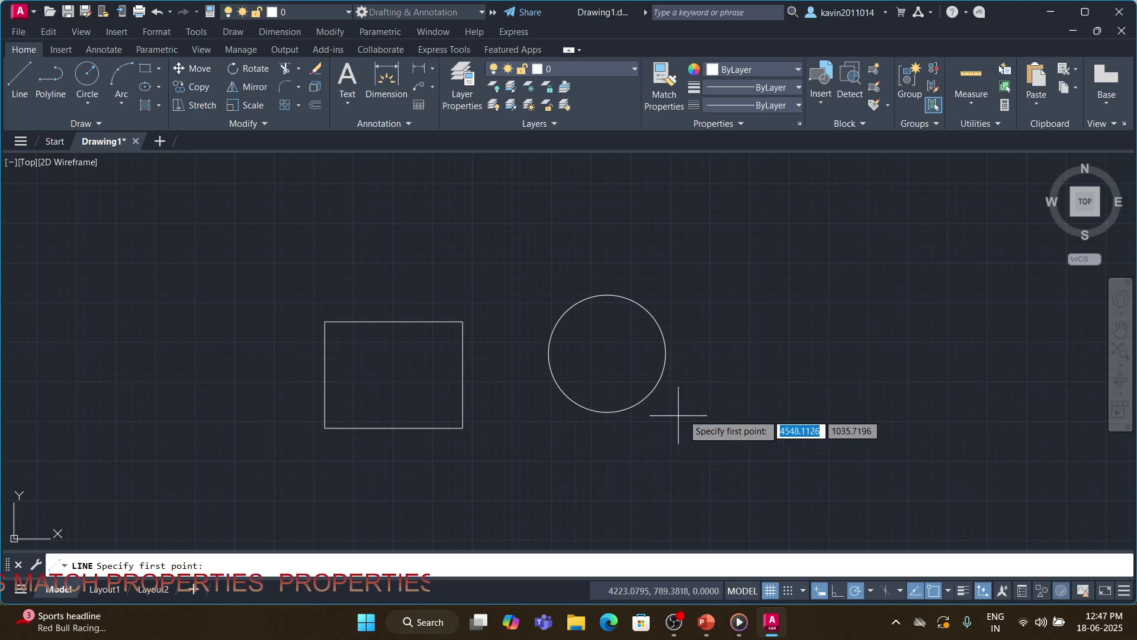
left_click(723, 393)
left_click(820, 266)
left_click(888, 347)
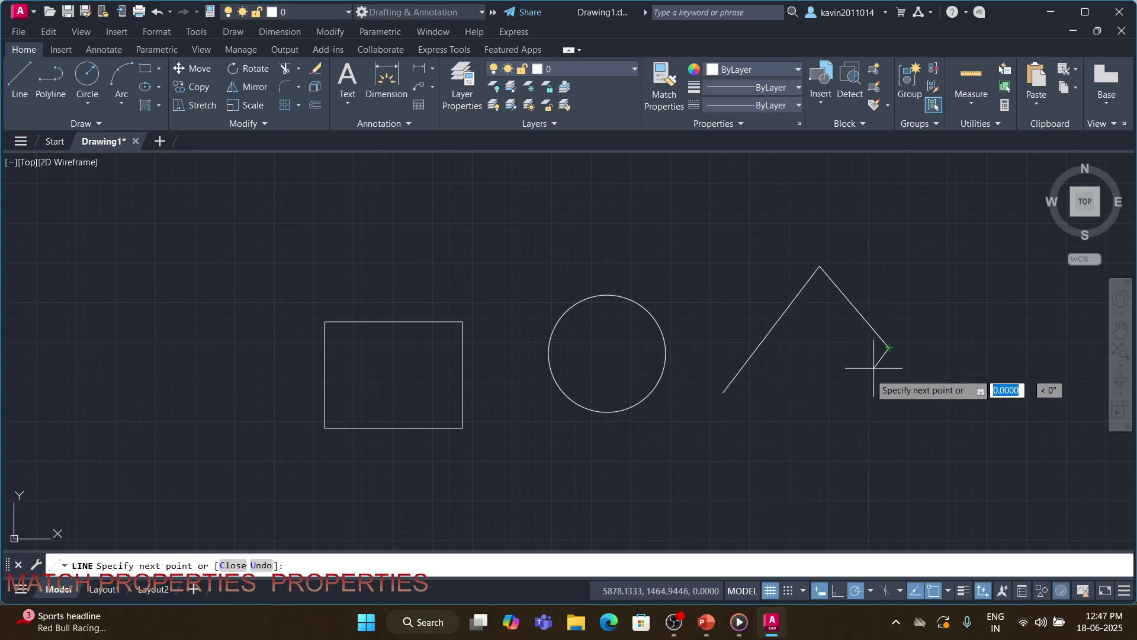
left_click(844, 415)
type("c")
key("Return")
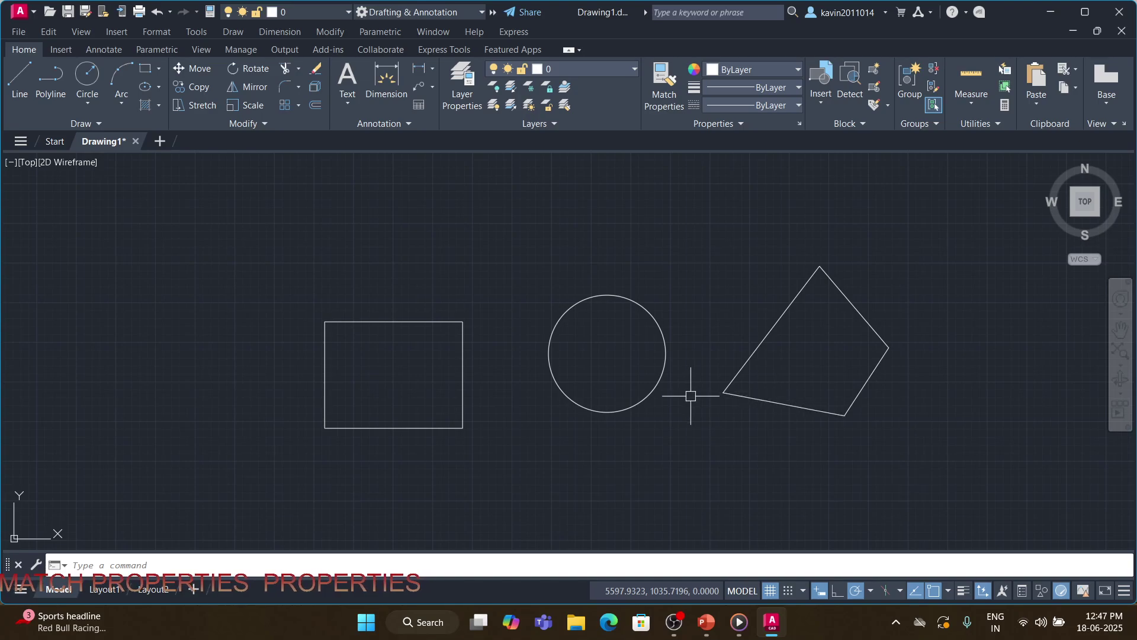
Open the Properties palette and move it slightly toward the drawing's left side.
type("pr")
key("Return")
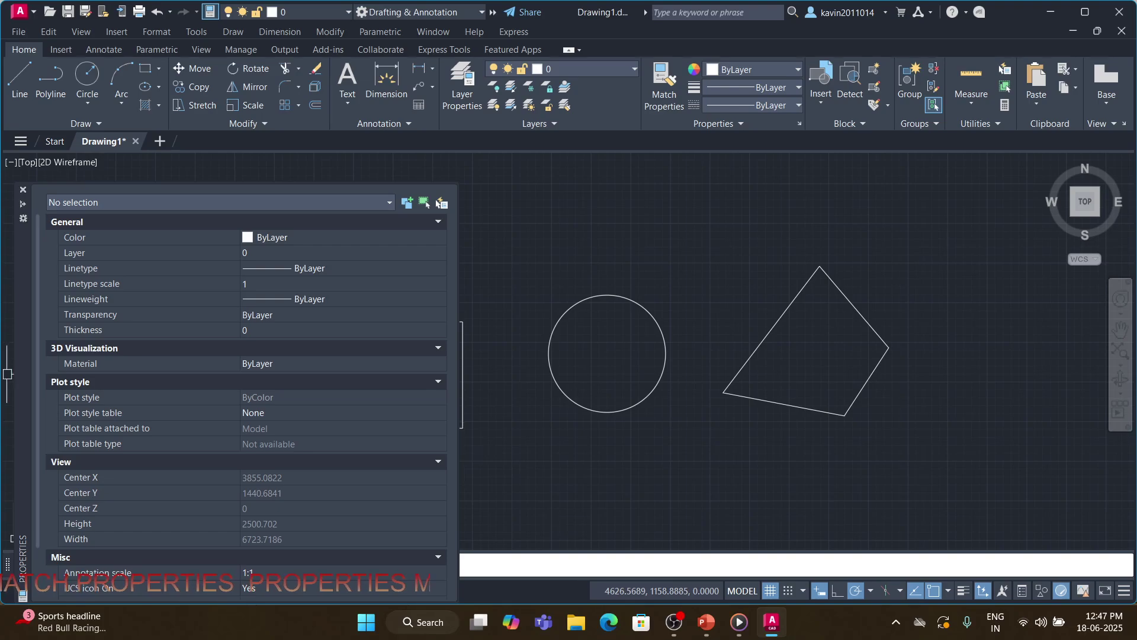
mouse_move(22, 354)
left_mouse_down()
mouse_move(37, 344)
mouse_move(120, 348)
mouse_move(254, 307)
mouse_move(47, 303)
mouse_move(12, 374)
left_mouse_up()
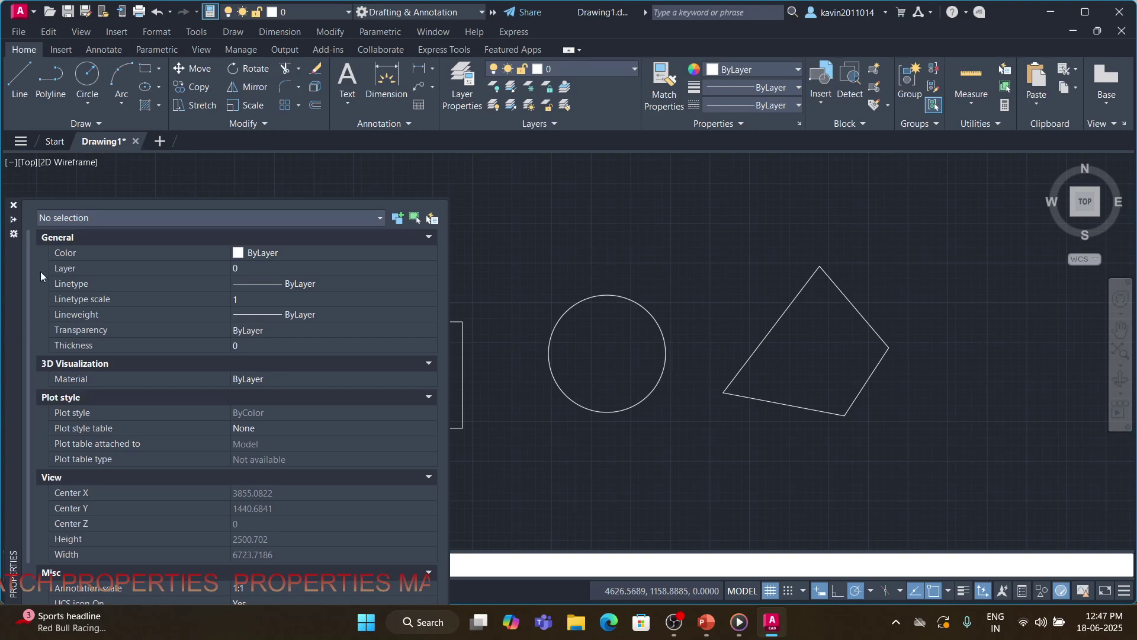
Allow docking for the Properties palette and anchor it left.
left_click(13, 236)
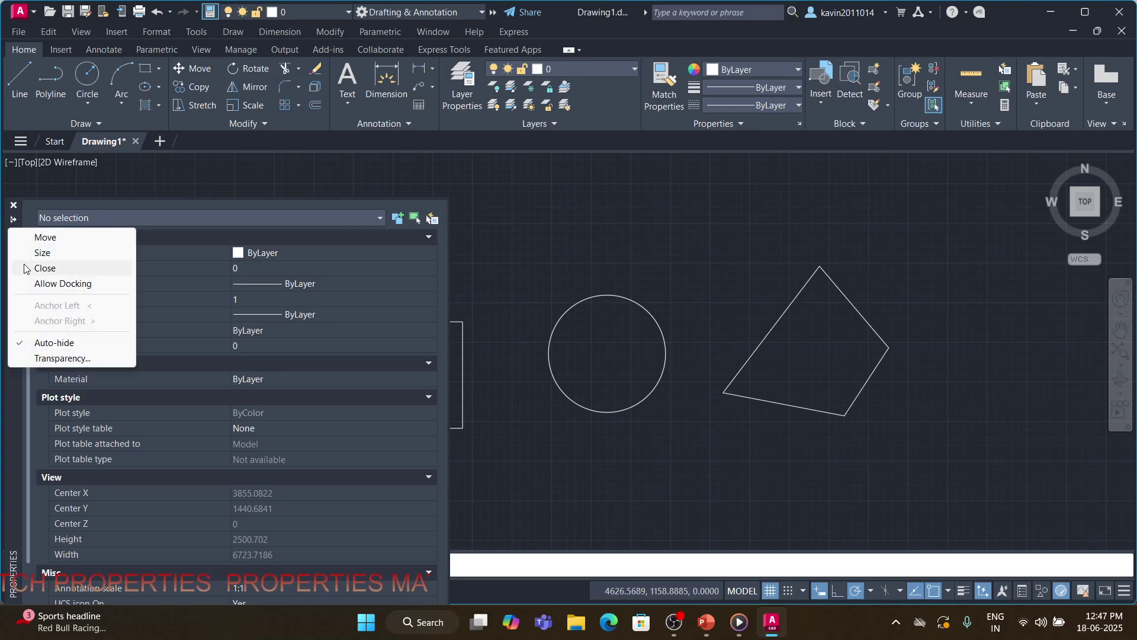
left_click(32, 284)
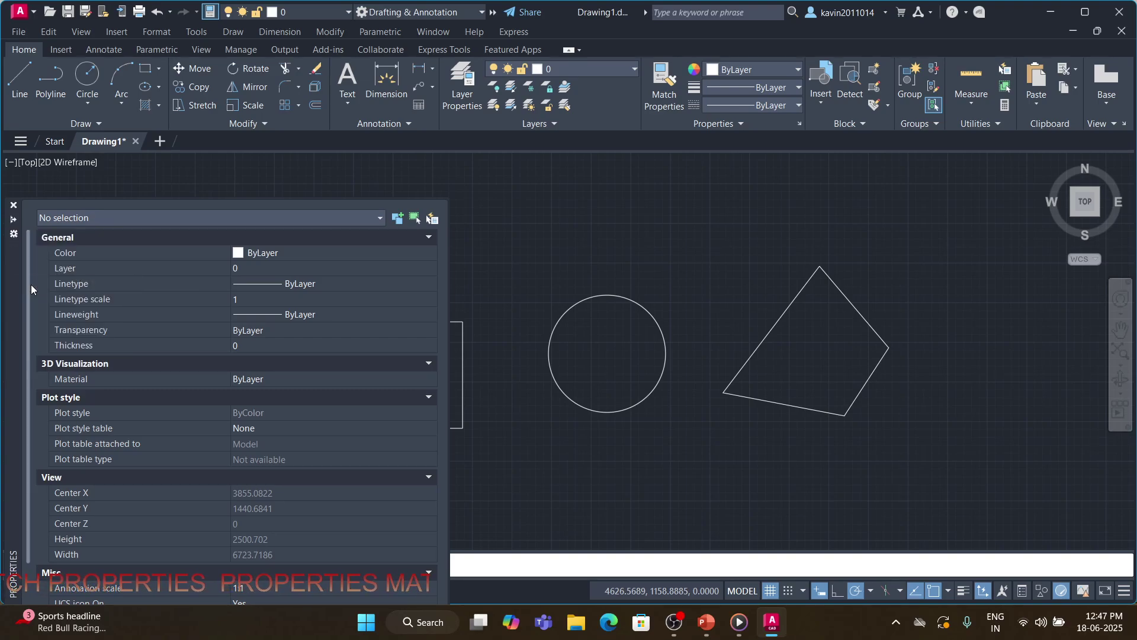
left_click(13, 236)
left_click(56, 305)
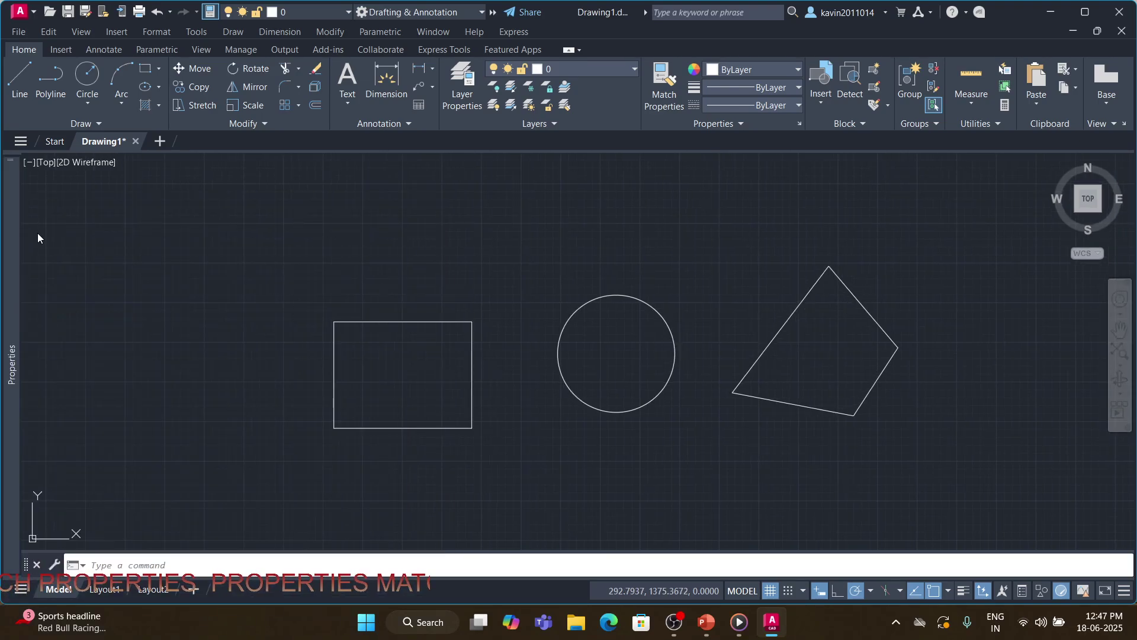
Change the Properties palette's anchoring from left to right.
mouse_move(16, 381)
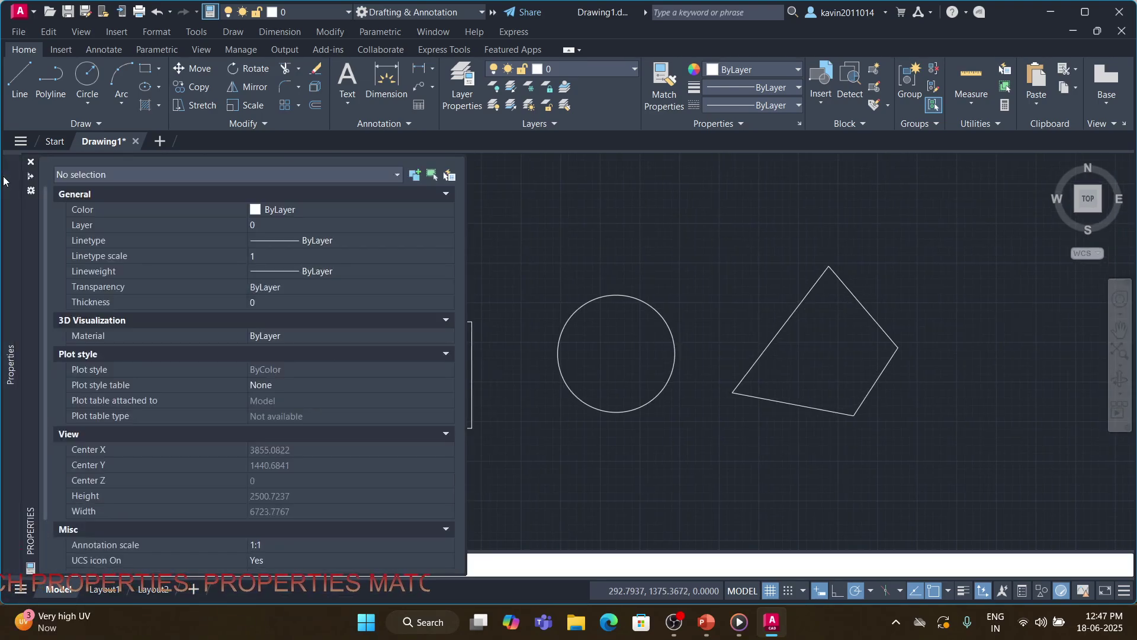
left_click(29, 190)
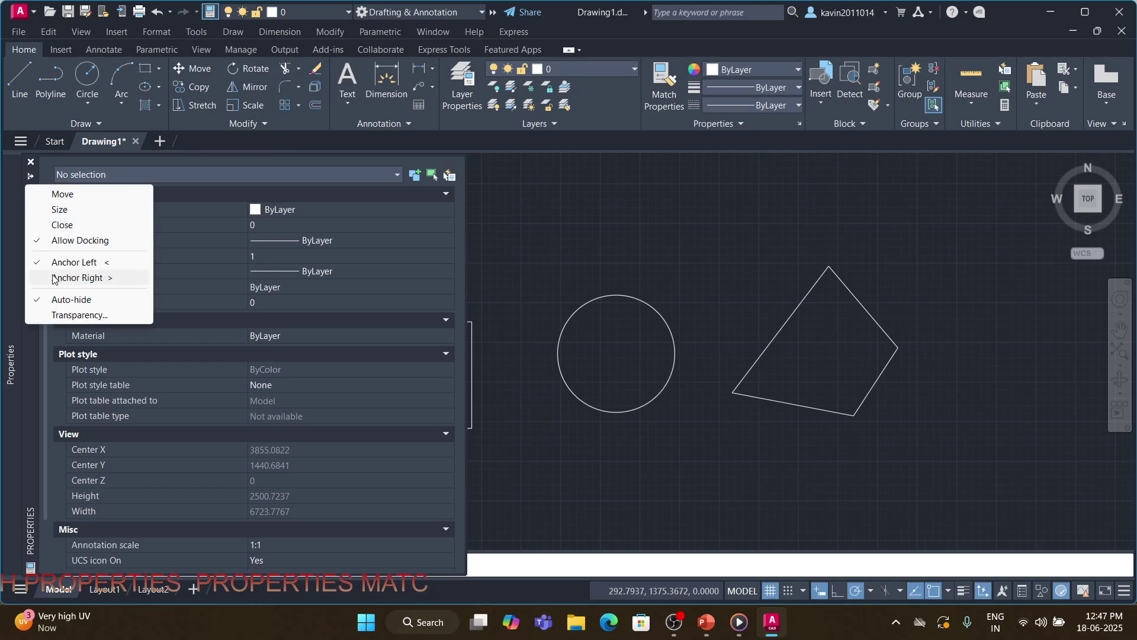
left_click(52, 277)
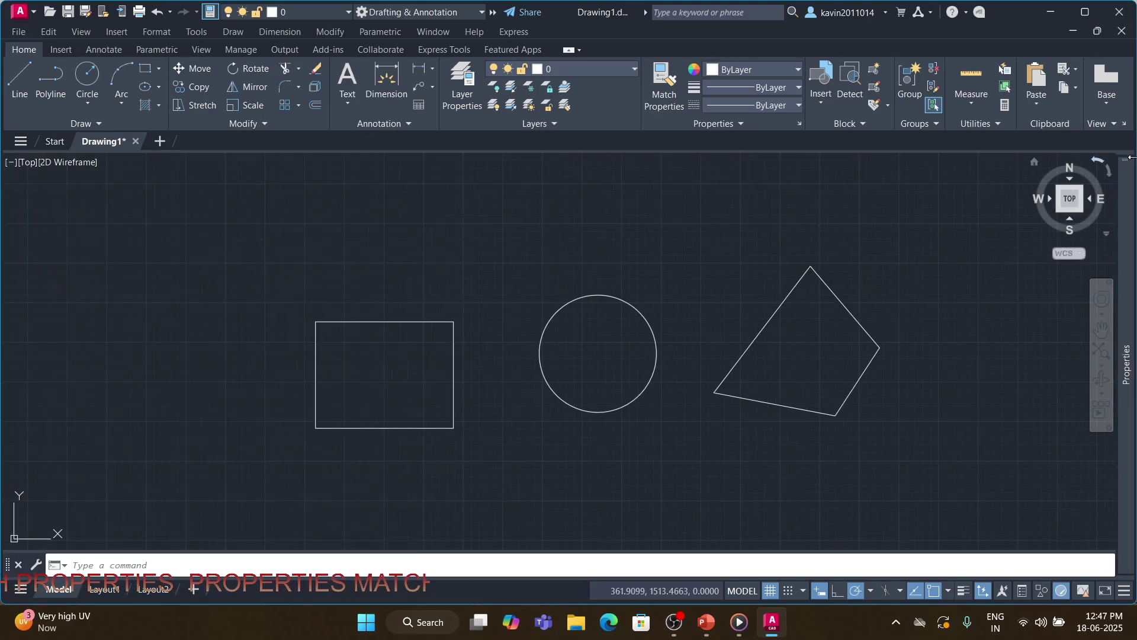
Release the Properties palette from its anchor, float it over the drawing's left side, and turn off Allow Docking.
mouse_move(1127, 194)
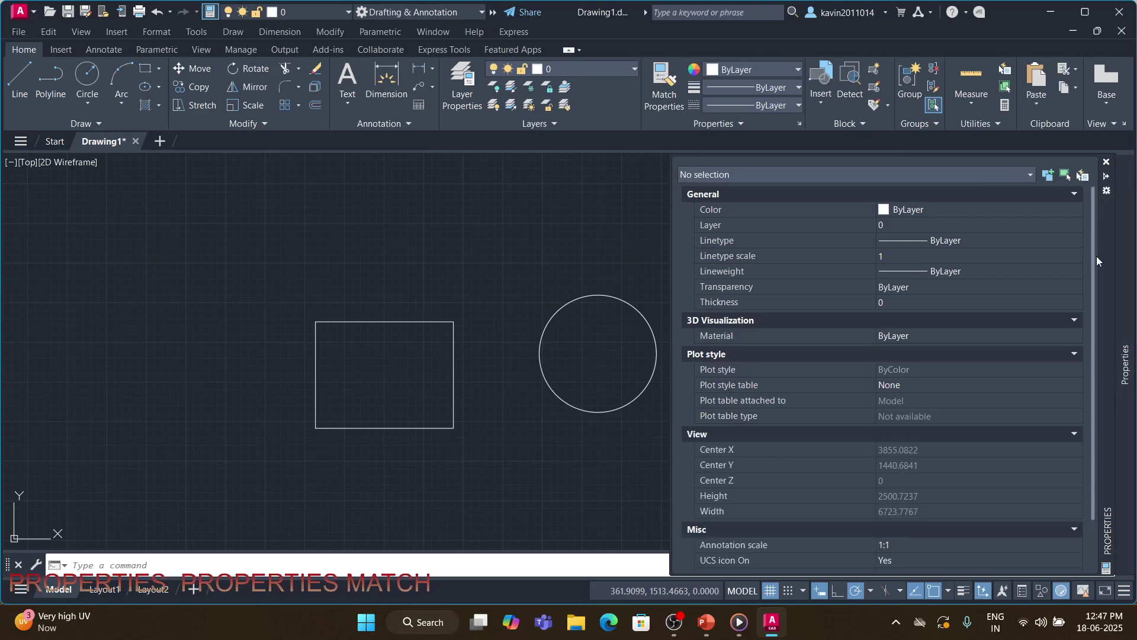
mouse_move(1104, 269)
left_mouse_down()
mouse_move(766, 211)
mouse_move(502, 297)
mouse_move(375, 302)
mouse_move(325, 300)
mouse_move(324, 289)
left_mouse_up()
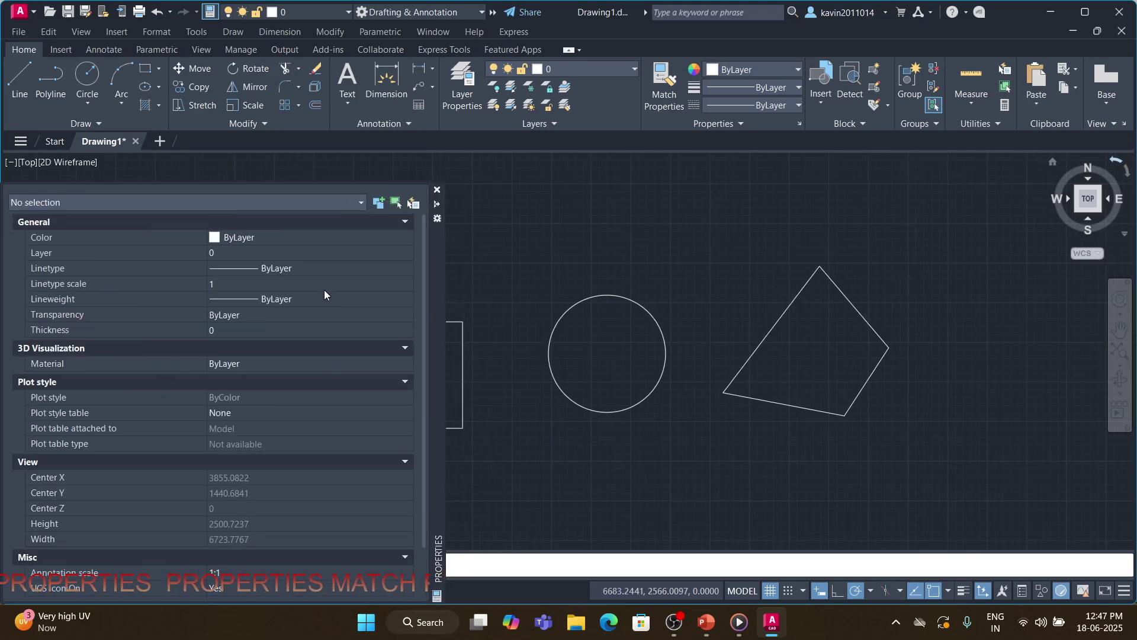
left_click_drag(436, 306, 119, 279)
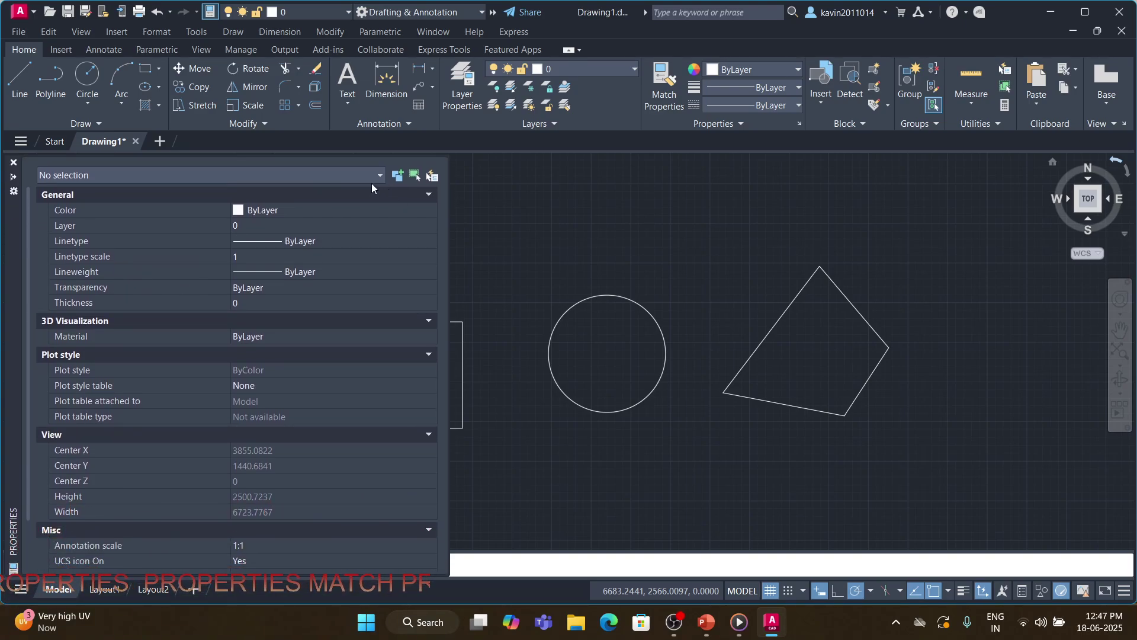
left_click(15, 193)
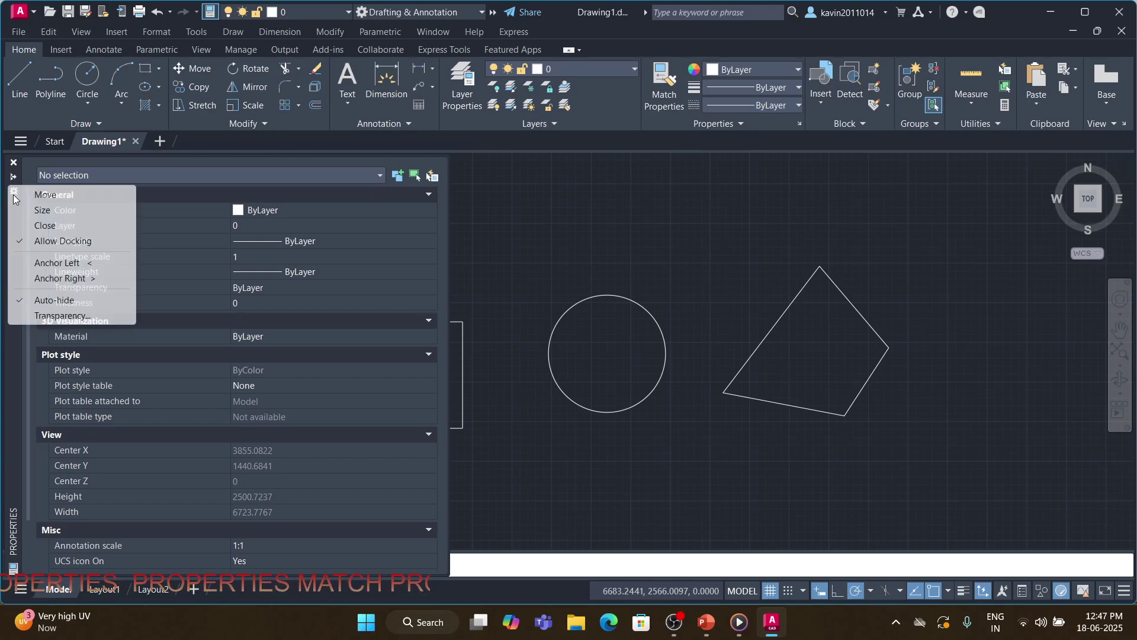
left_click(20, 241)
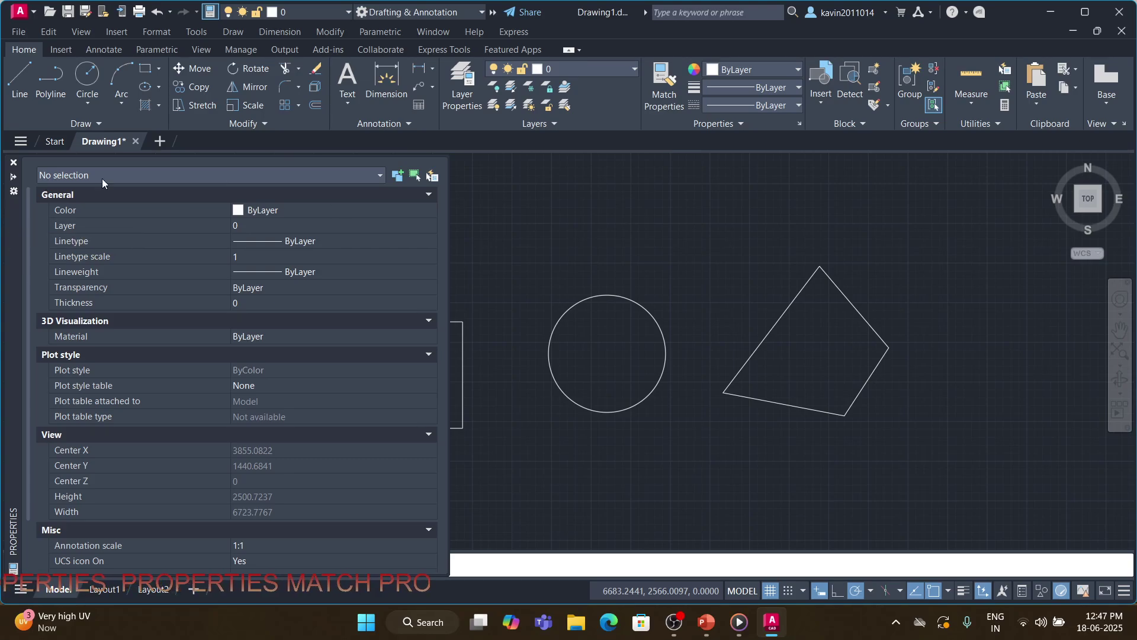
Select the rectangle, circle and four-sided shape with the palette's Select Objects tool and show their shared properties.
left_click(414, 177)
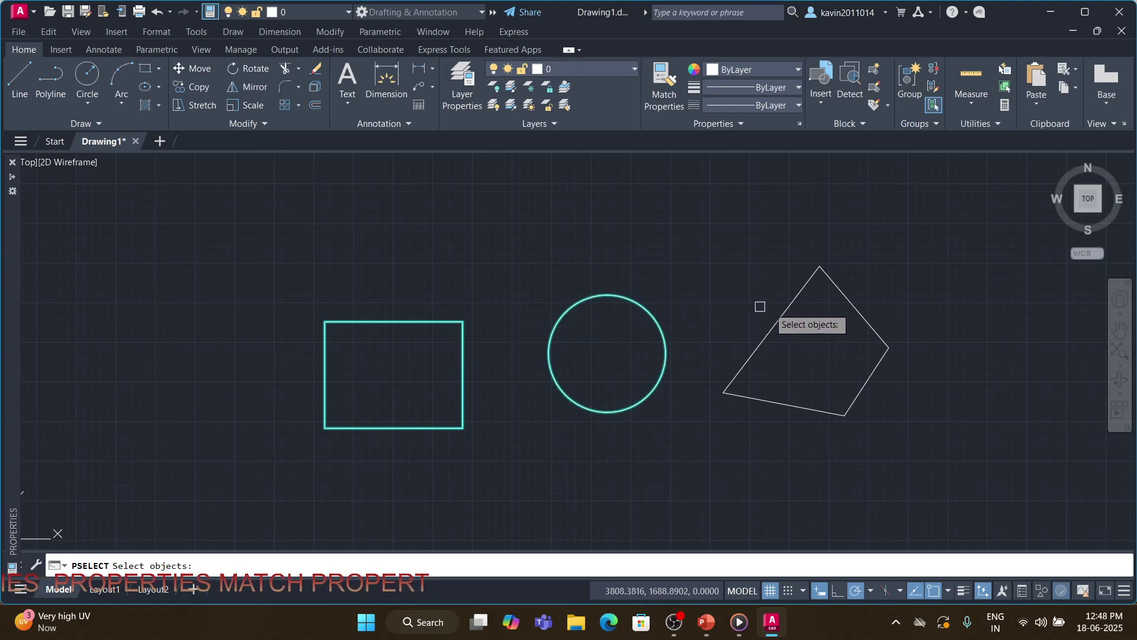
left_click(910, 260)
left_click(734, 452)
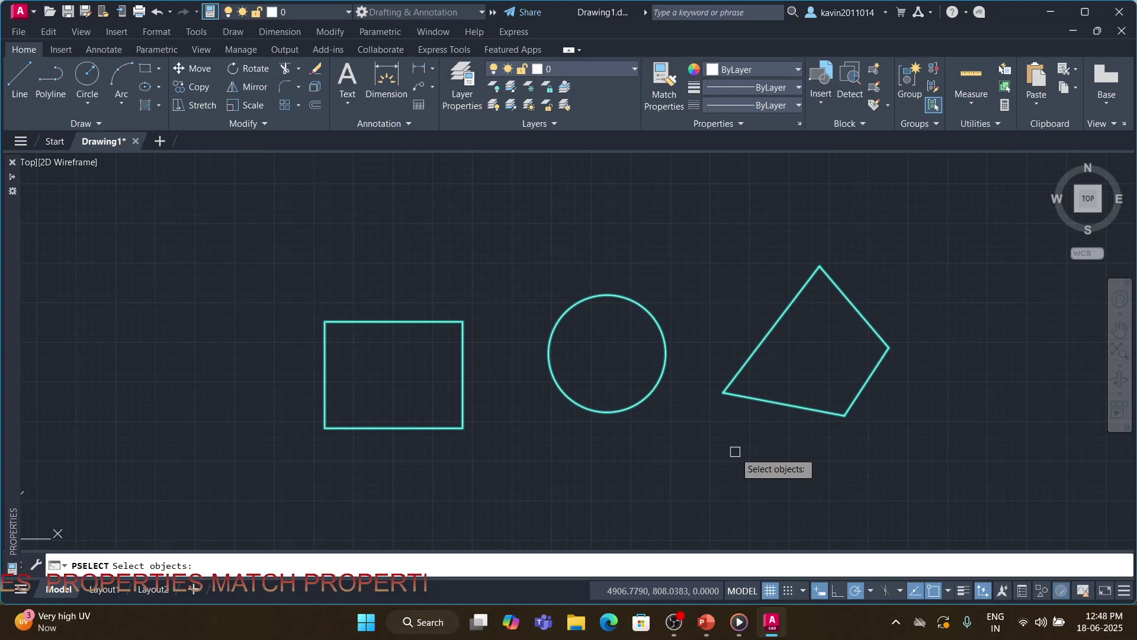
key("Return")
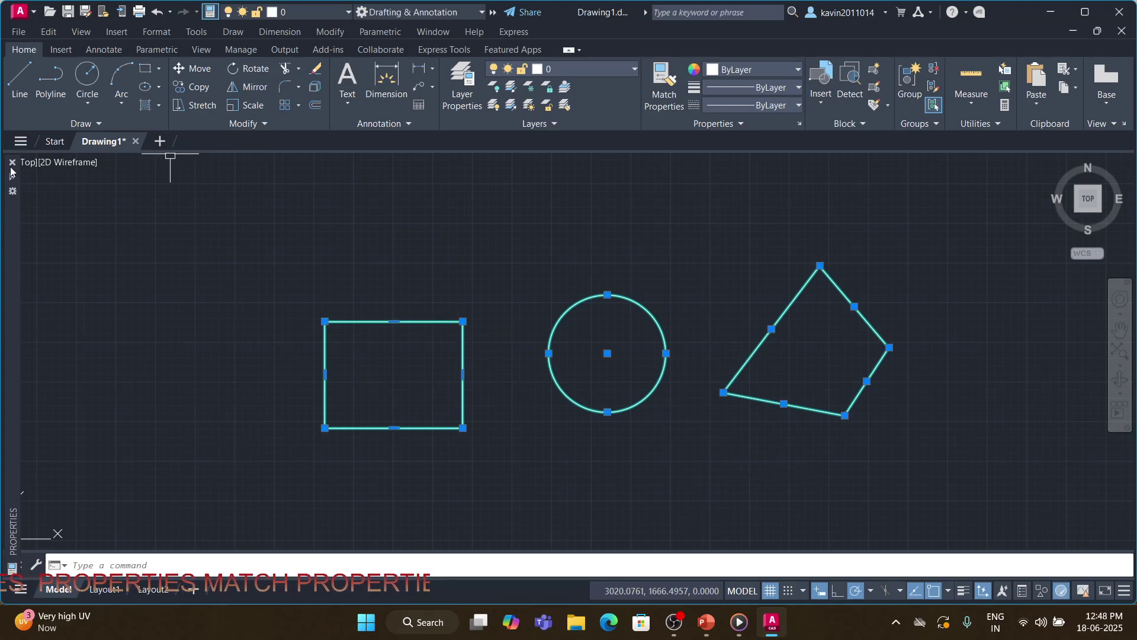
mouse_move(5, 206)
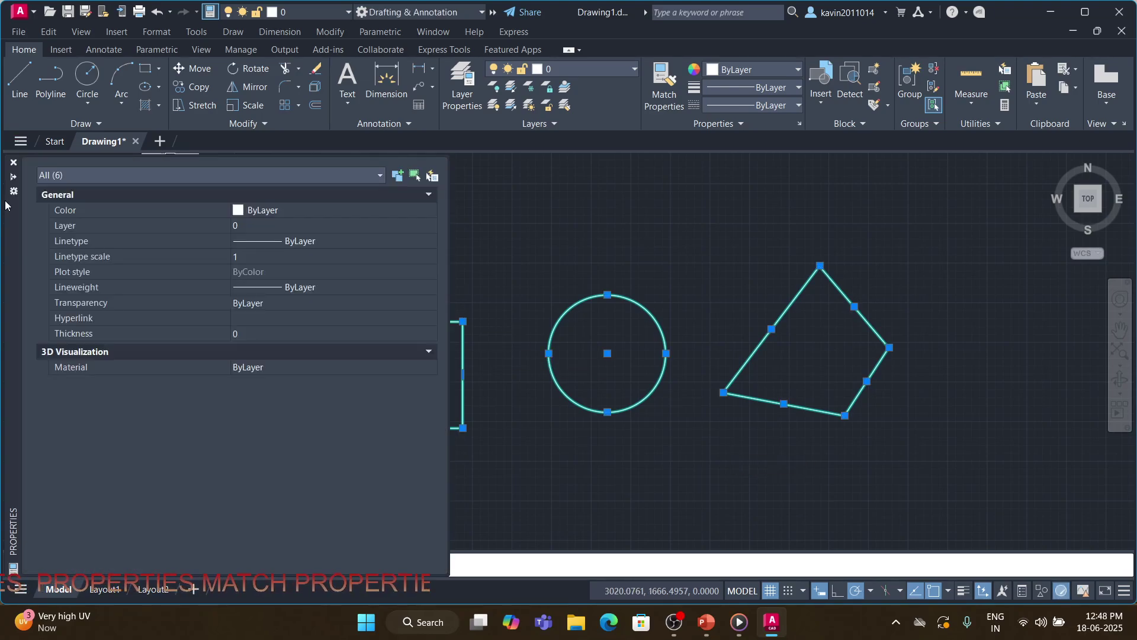
Turn off PICKADD, pick the rectangle and the circle in turn with Select Objects, and show the resulting selection's properties.
left_click(379, 175)
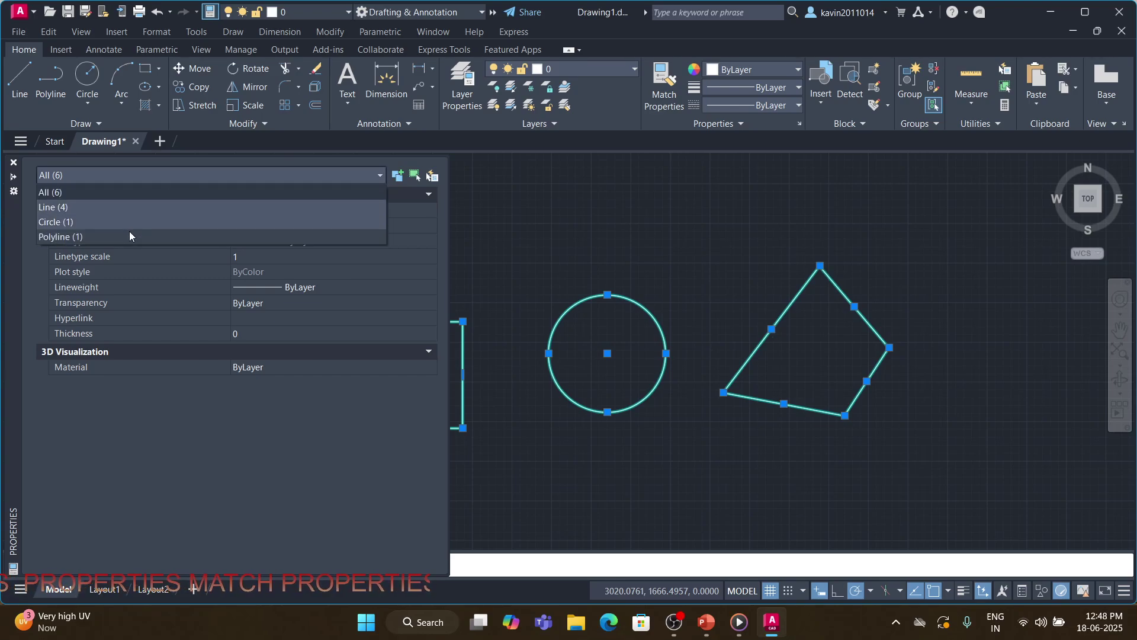
left_click(401, 179)
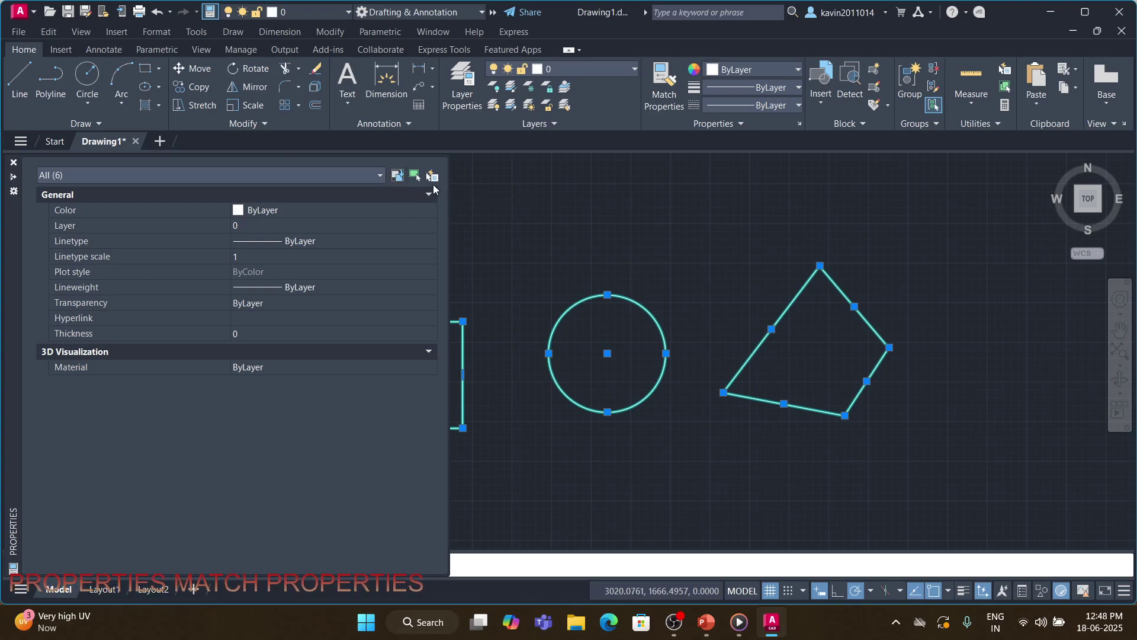
left_click(414, 177)
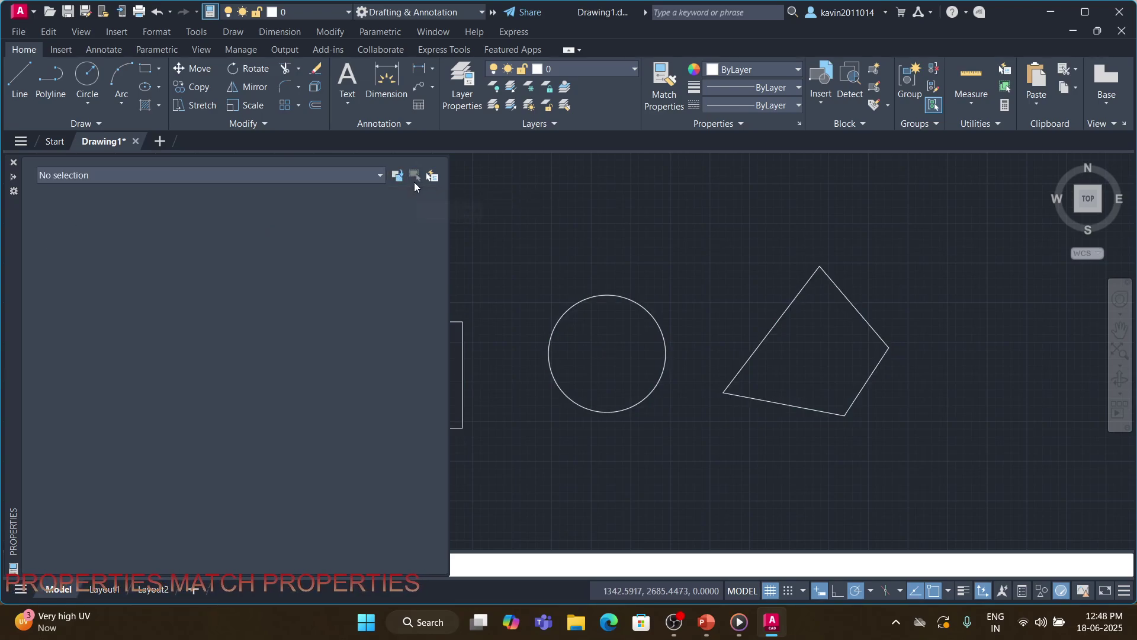
left_click(463, 333)
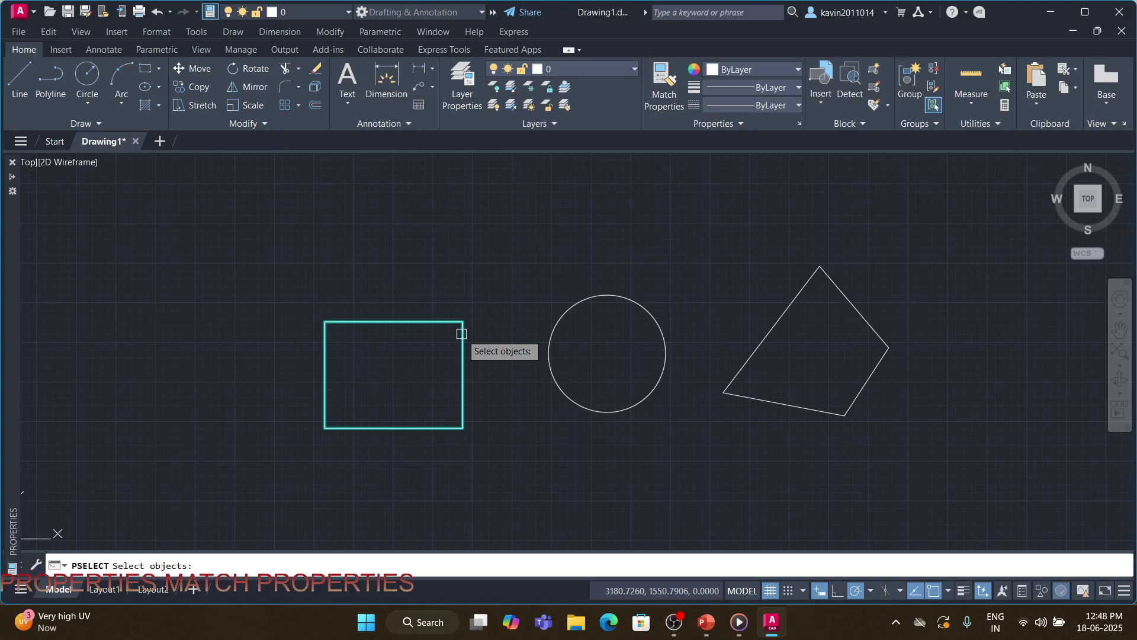
left_click(623, 297)
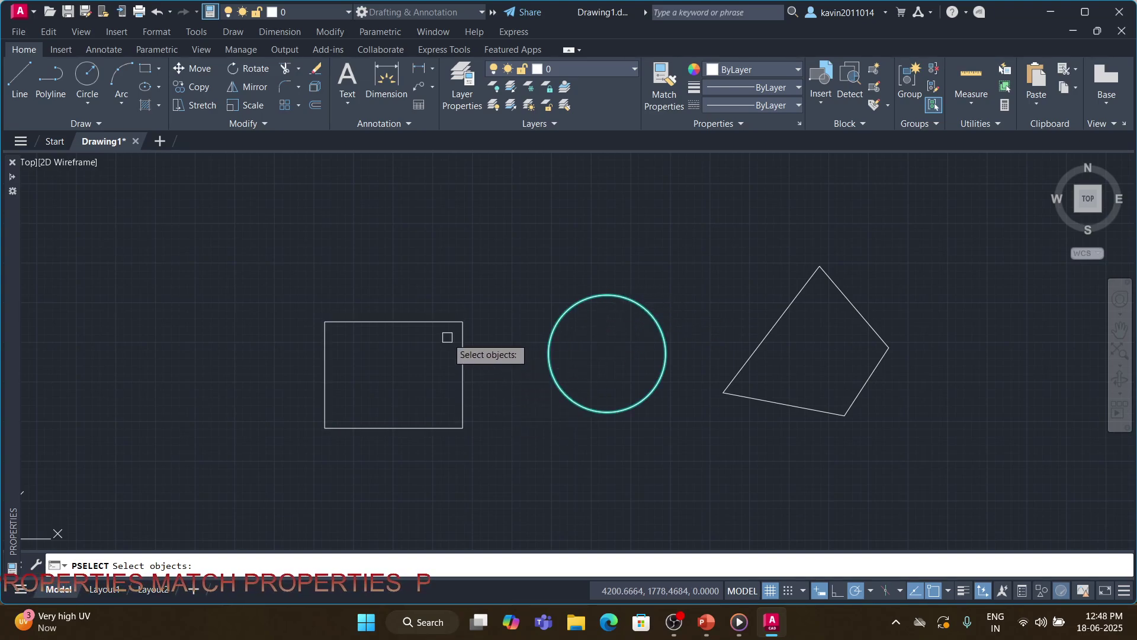
key("Return")
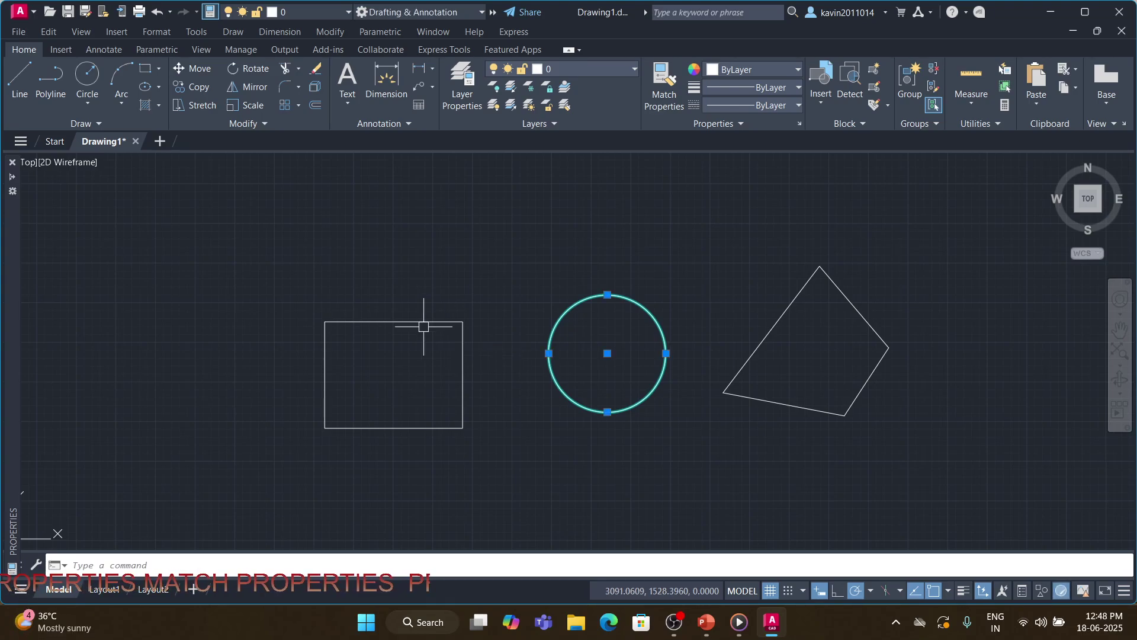
mouse_move(16, 187)
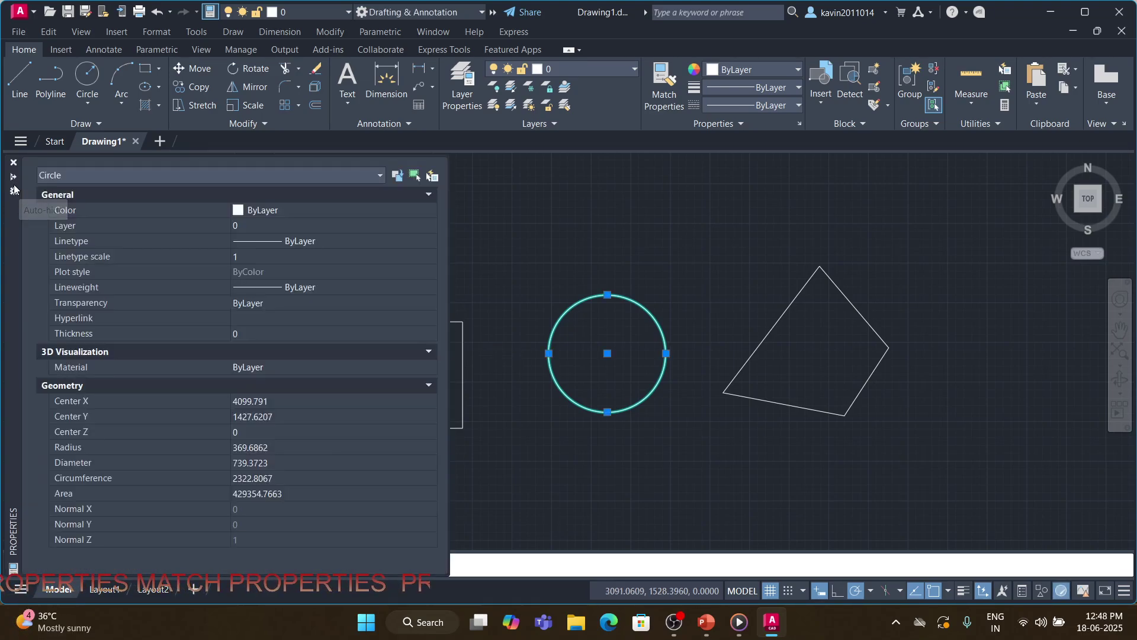
Turn PICKADD back on, select the rectangle, circle and four-sided shape together with Select Objects, and show their shared properties.
left_click(397, 177)
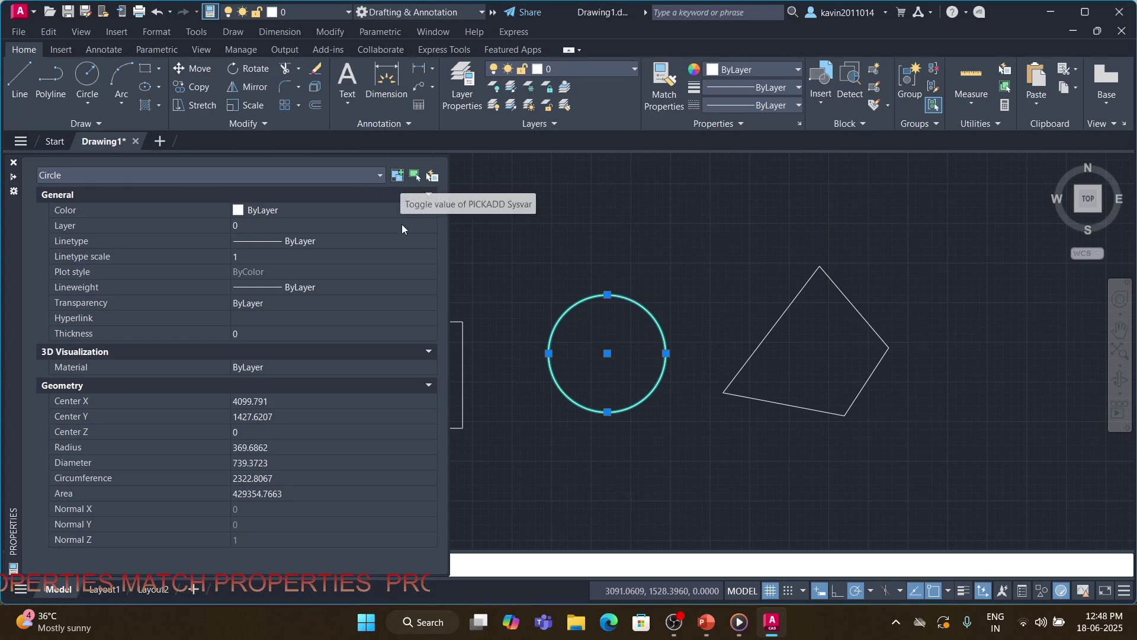
left_click(415, 175)
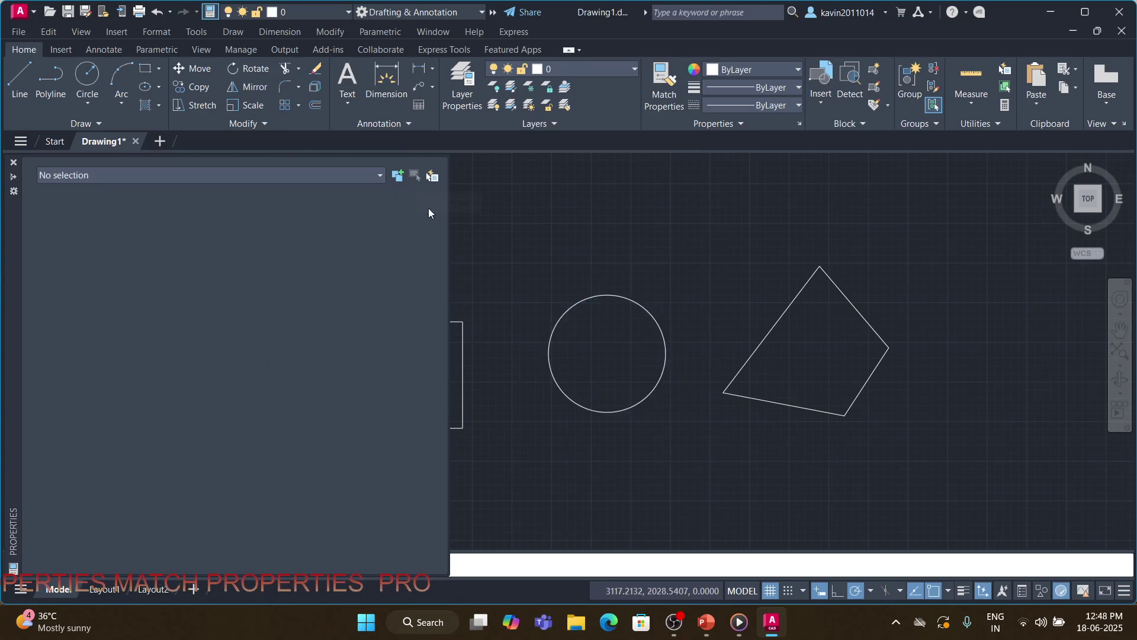
left_click(559, 320)
left_click(869, 273)
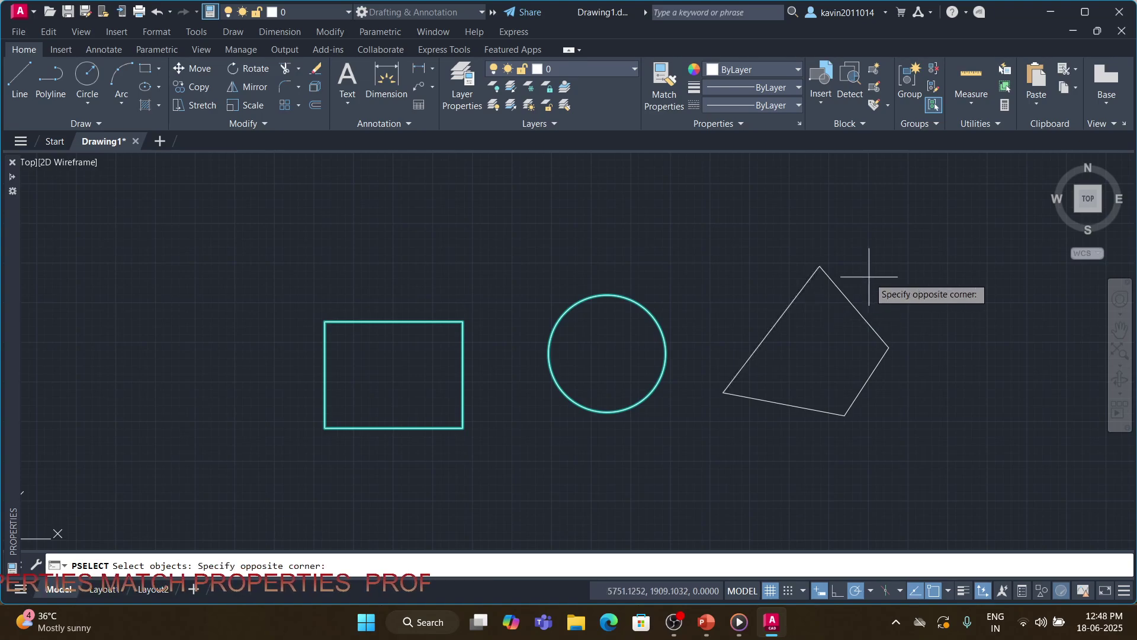
left_click(744, 418)
key("Return")
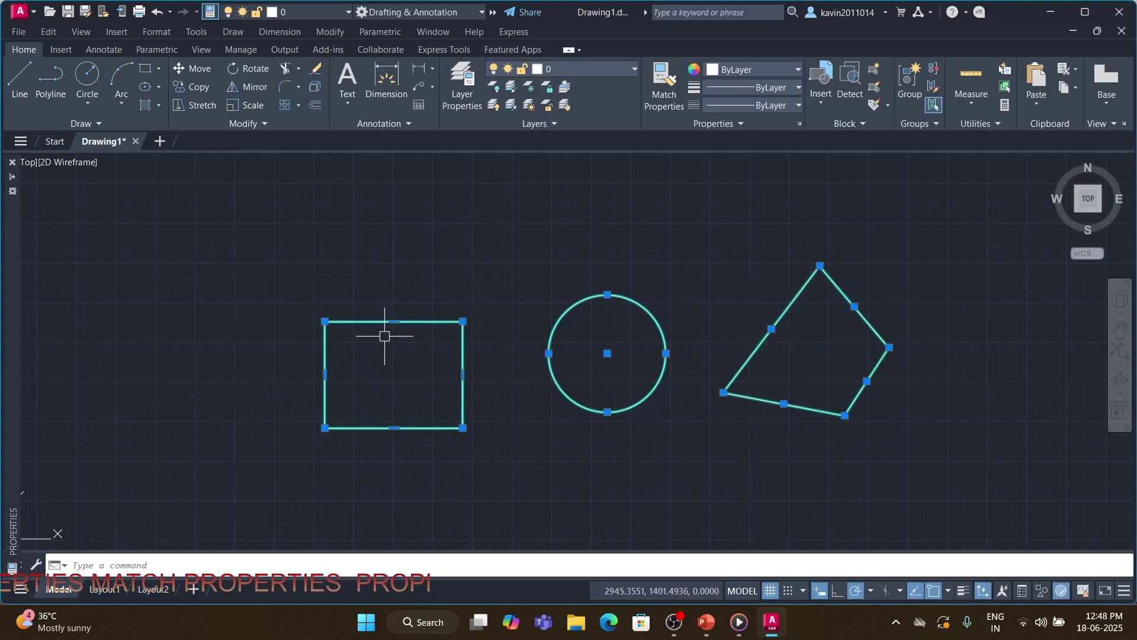
mouse_move(11, 196)
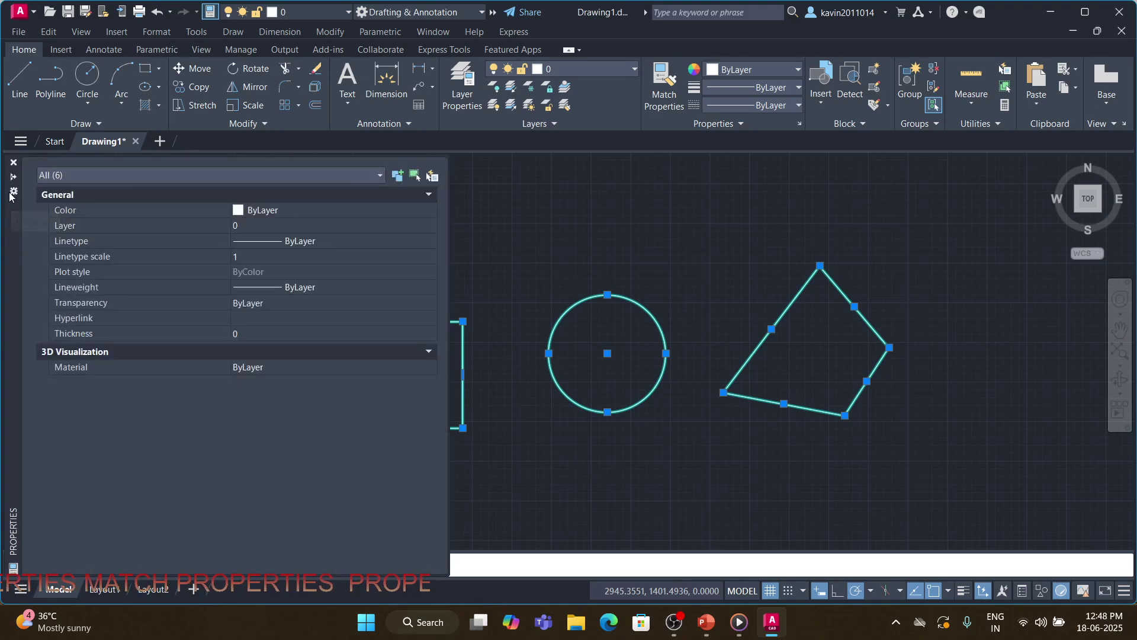
Filter the selection's properties to the four lines of the four-sided shape and set their color to Red.
left_click(379, 176)
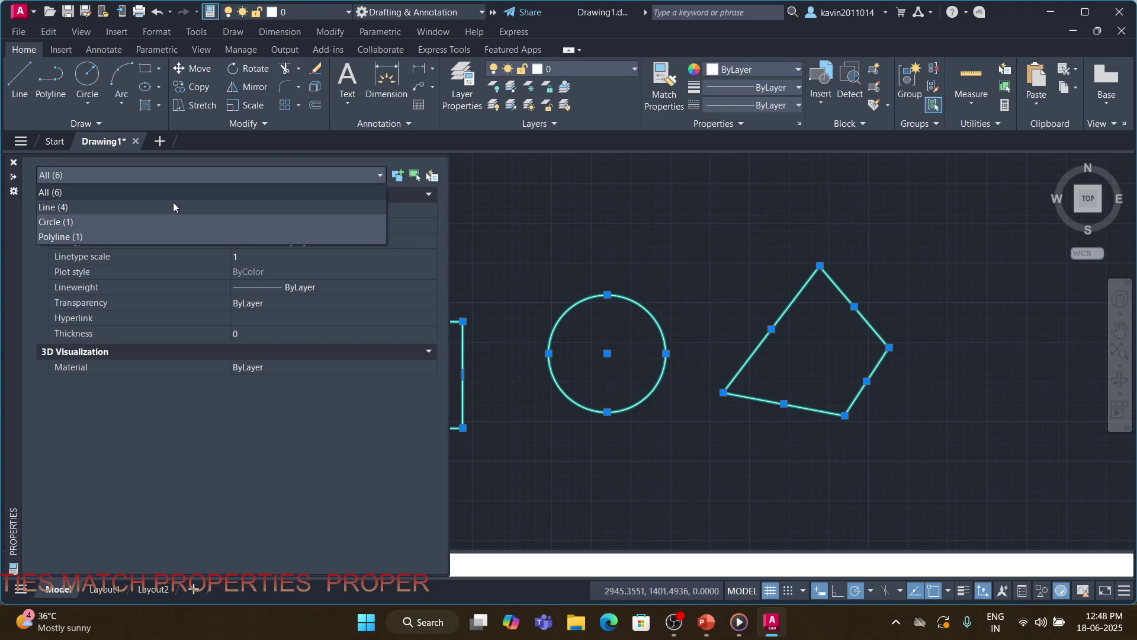
left_click(137, 207)
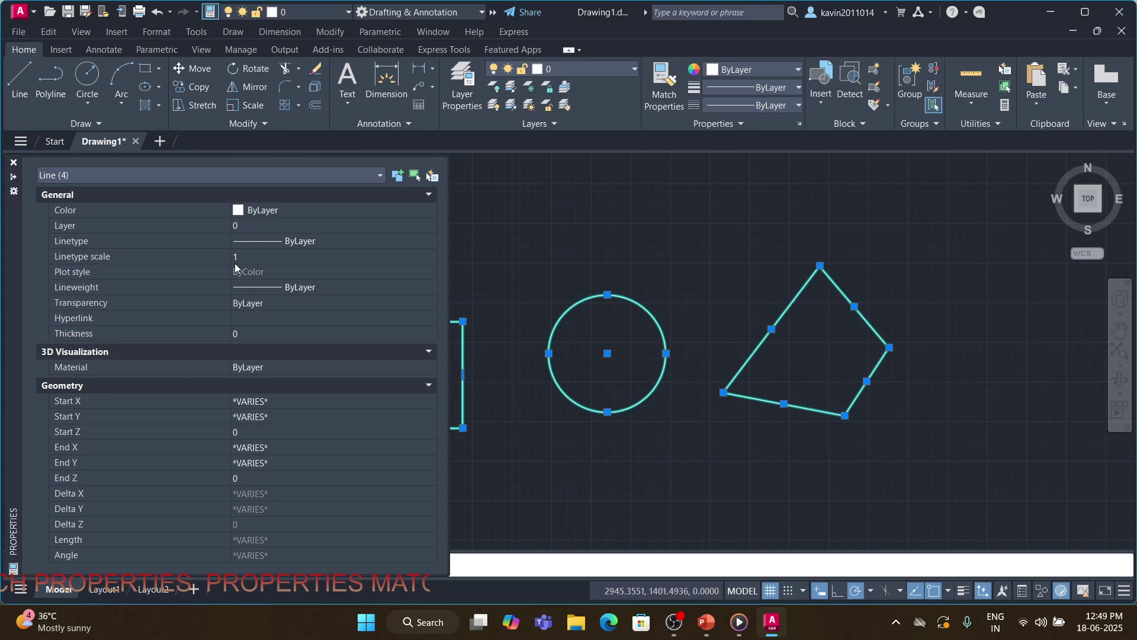
left_click(291, 212)
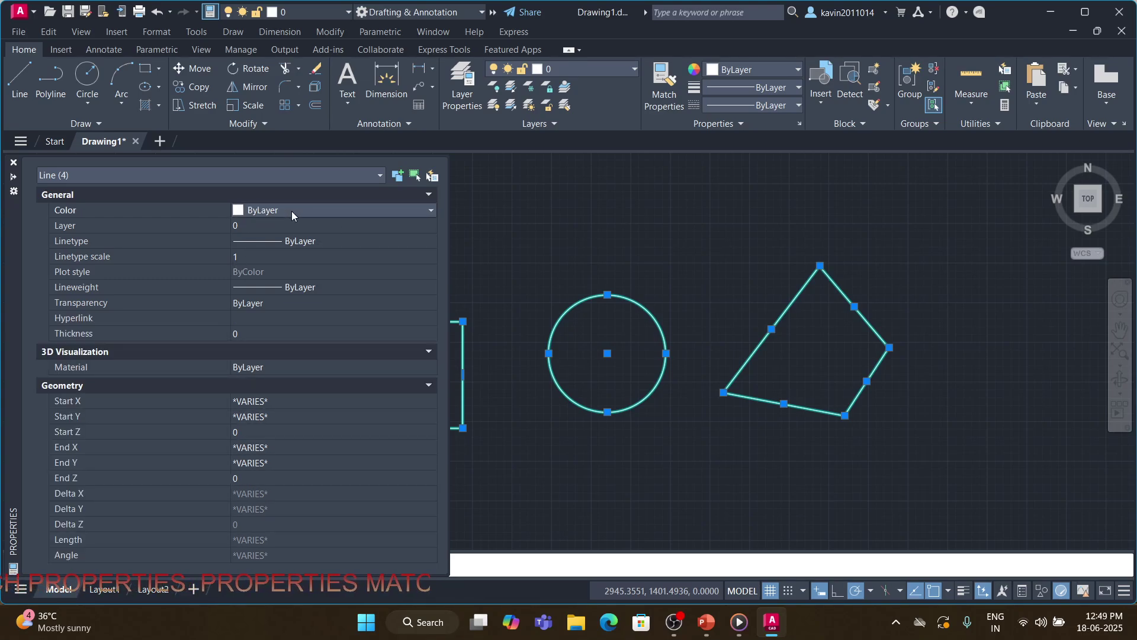
left_click(425, 209)
left_click(301, 256)
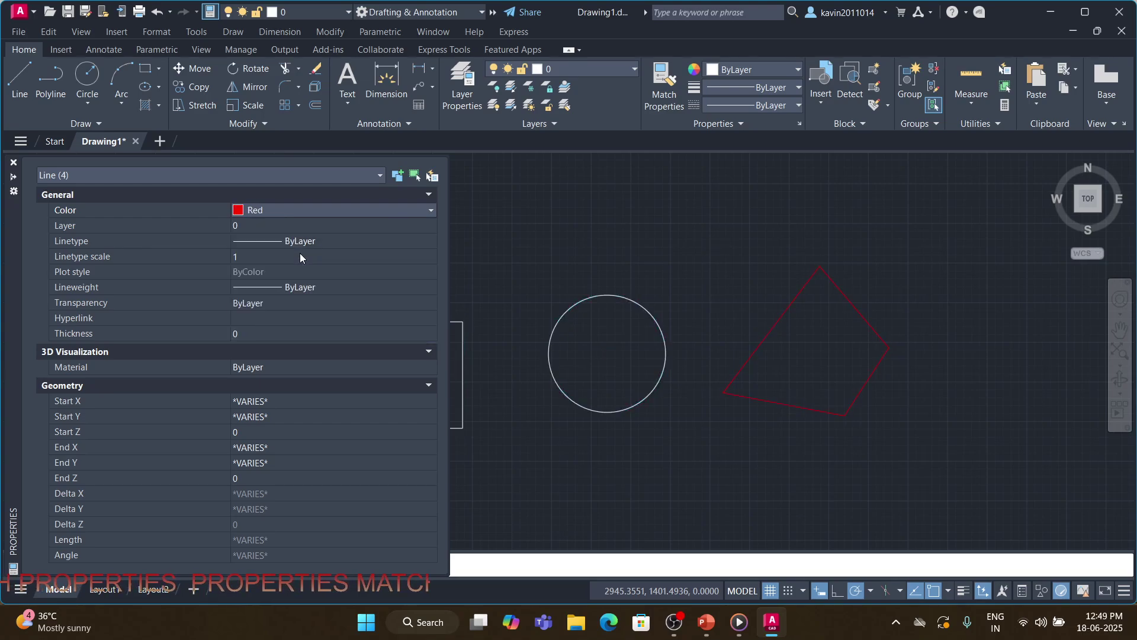
key("ctrl+a")
Set the lineweight of the four-sided shape's lines to 0.80 mm.
left_click(329, 290)
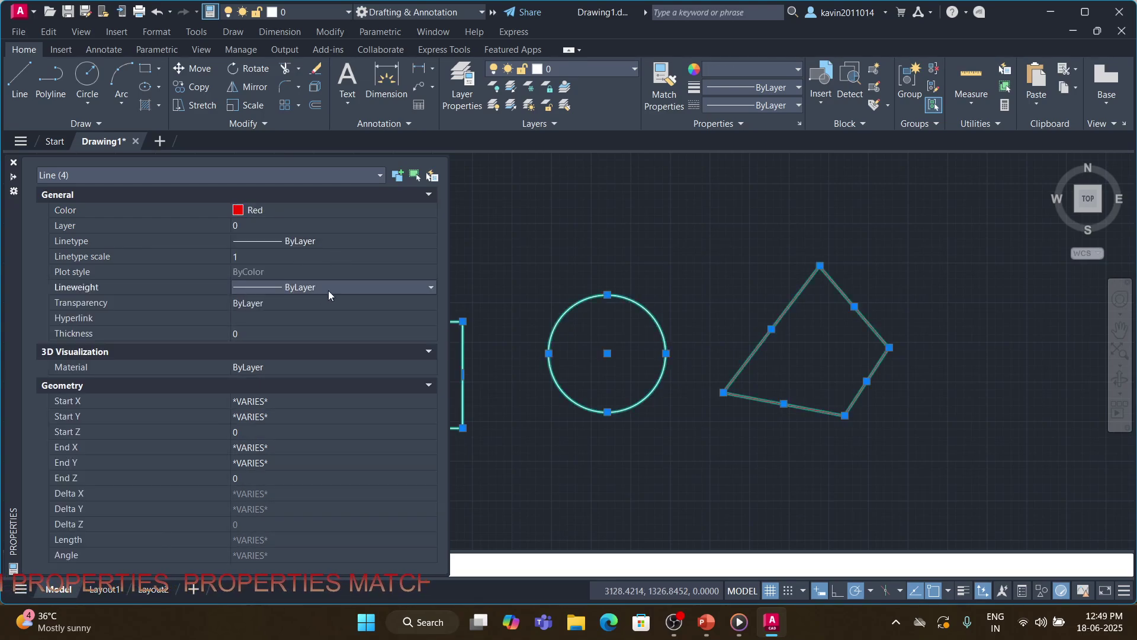
left_click(429, 288)
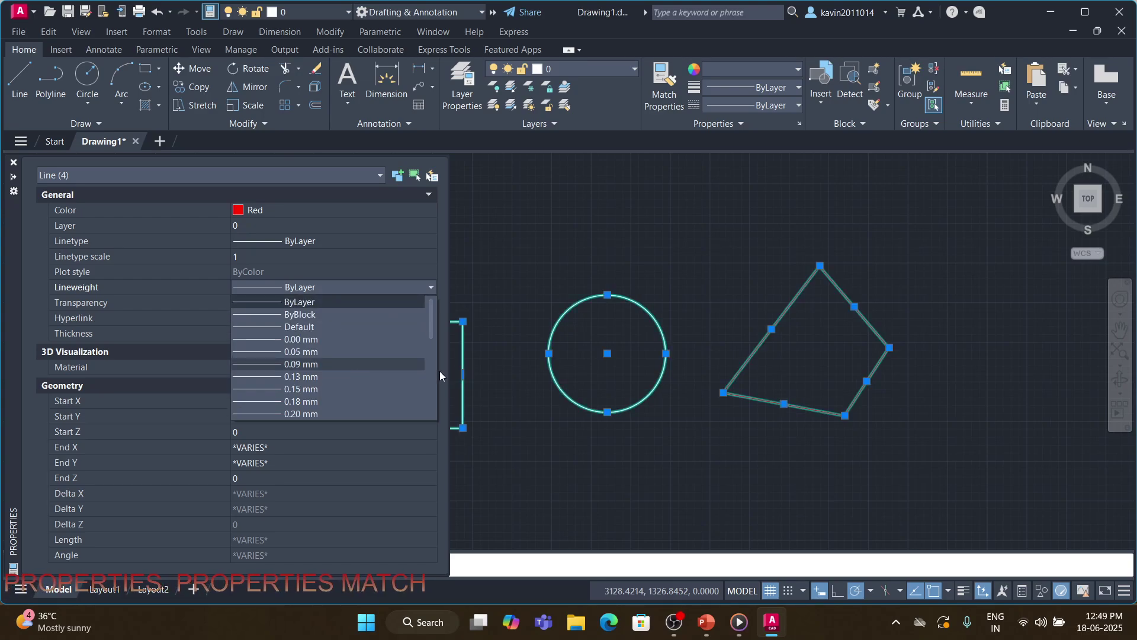
left_click_drag(432, 330, 428, 378)
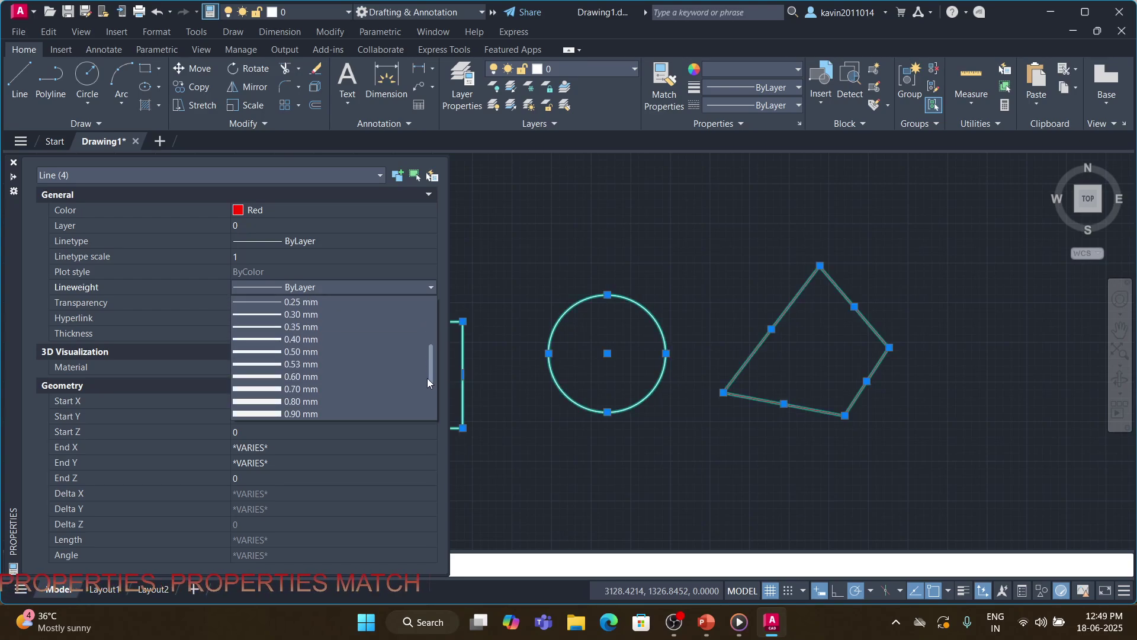
left_click(347, 405)
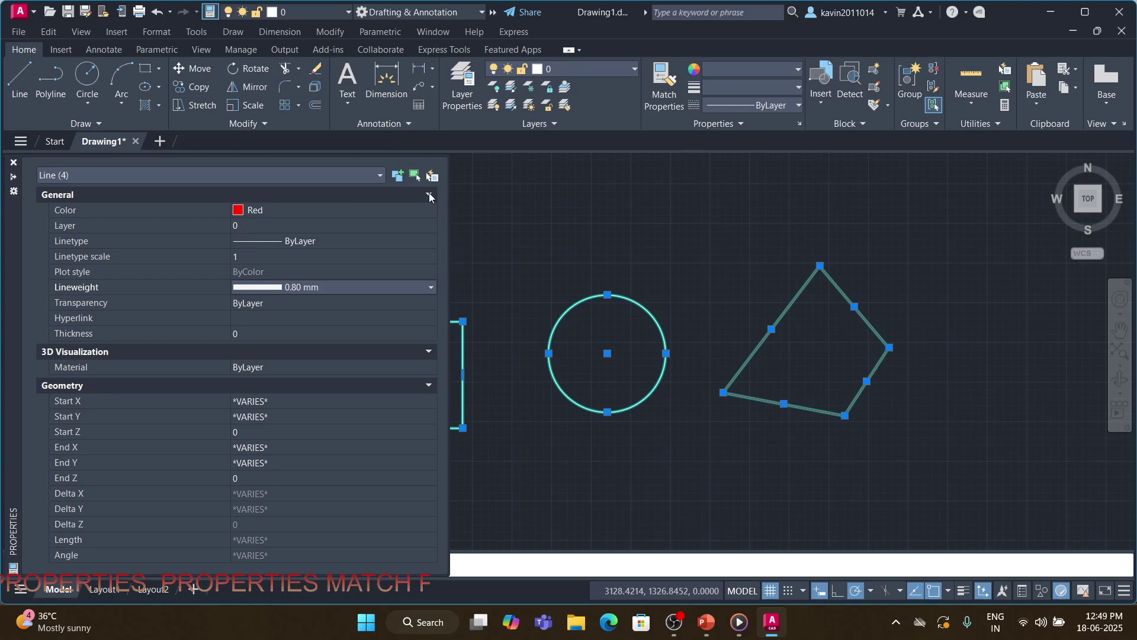
Filter the selection's properties to the circle and set its color to Cyan.
left_click(379, 175)
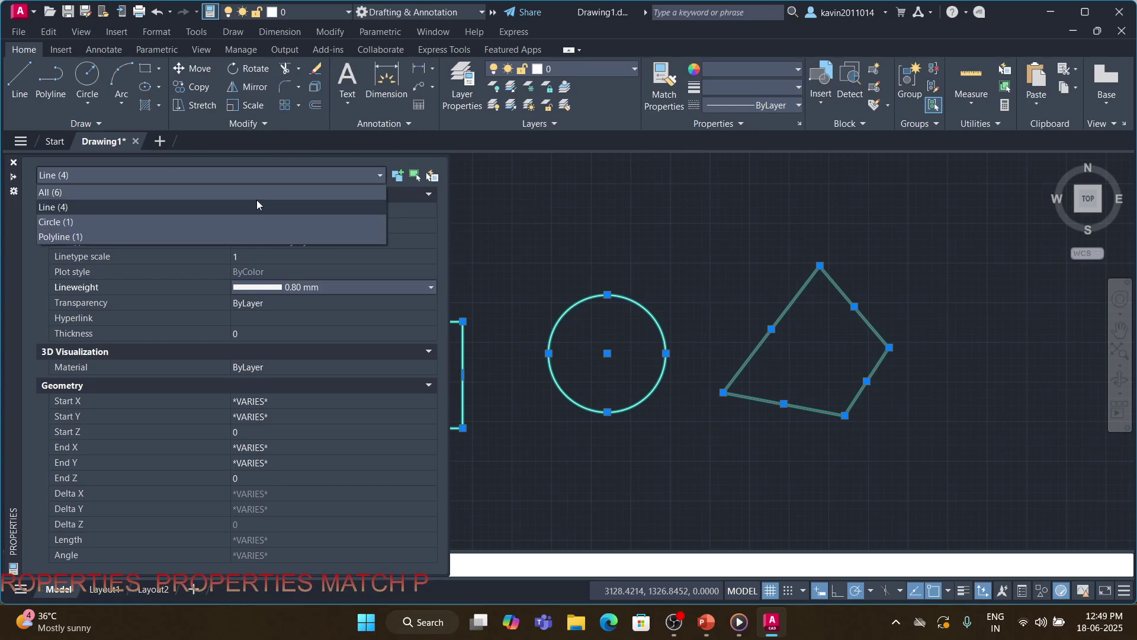
left_click(236, 224)
left_click(290, 217)
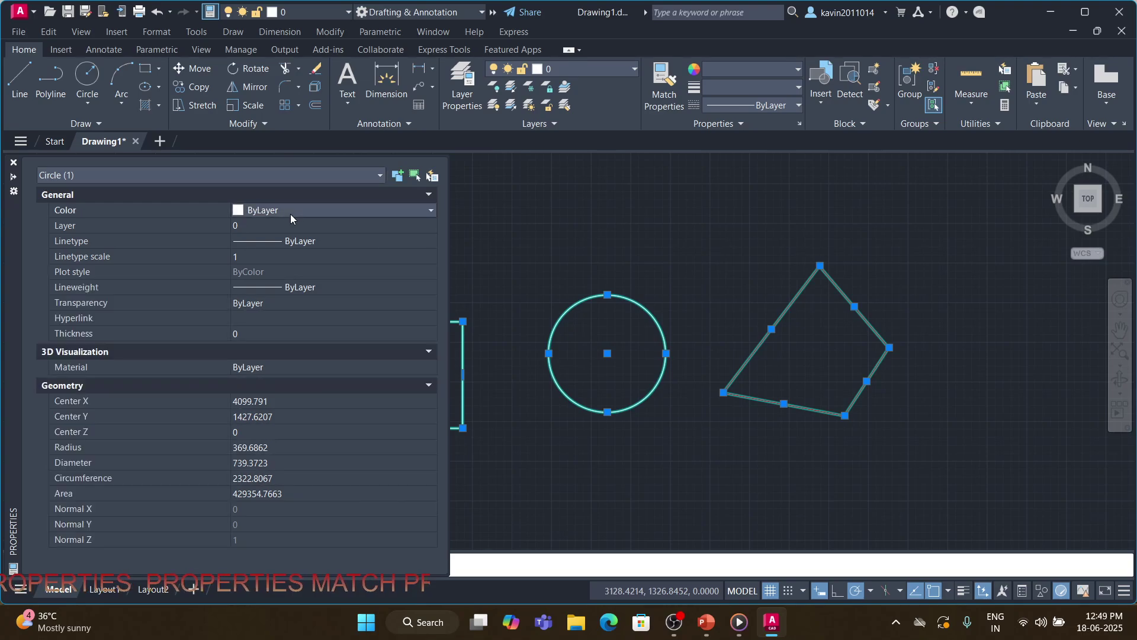
left_click(425, 209)
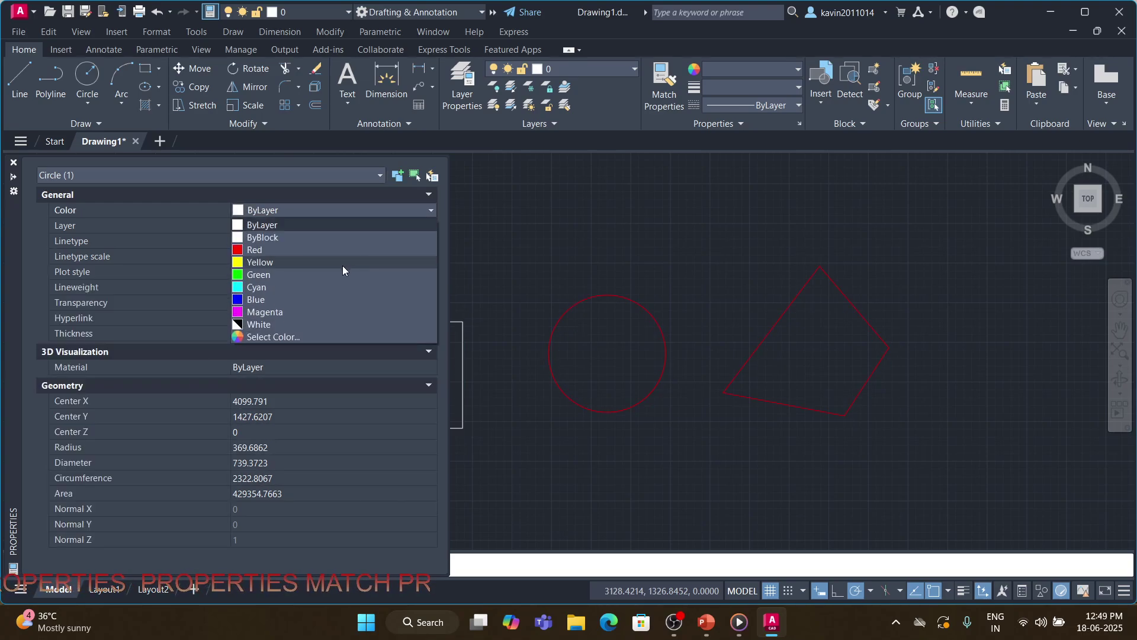
left_click(313, 287)
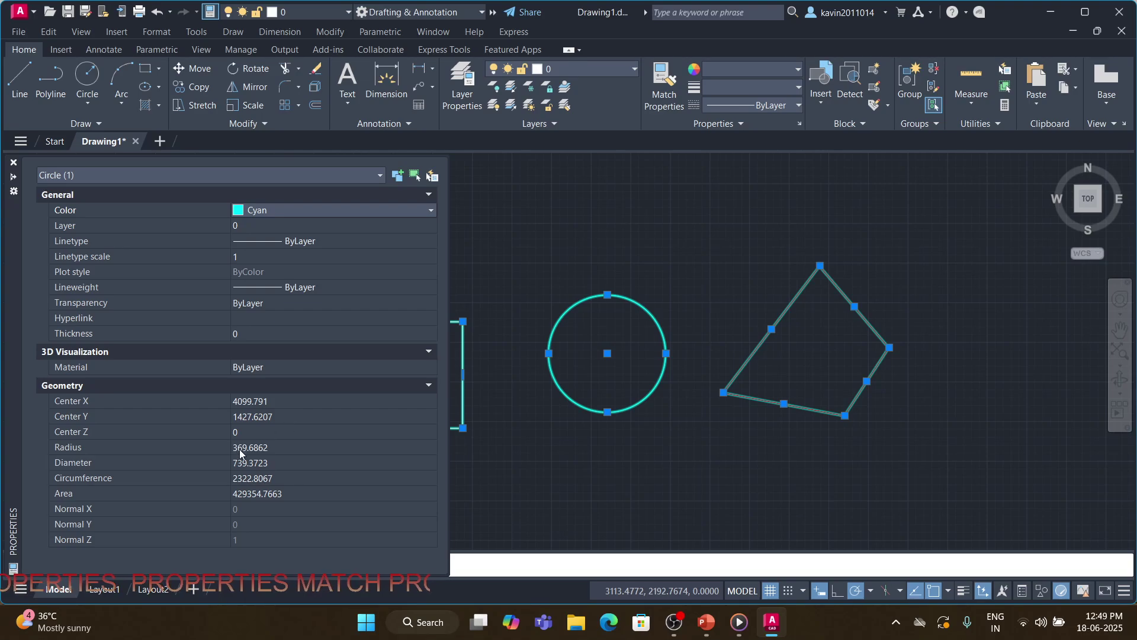
Set the circle's radius to 400 and apply it, and change its diameter to 600.
left_click(278, 446)
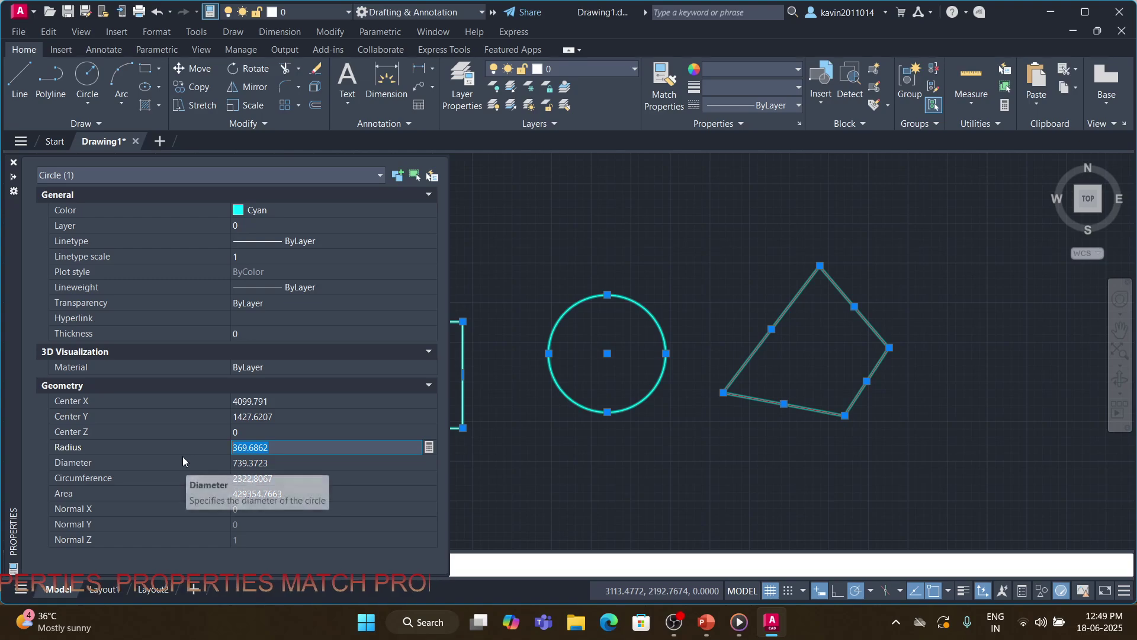
type("400")
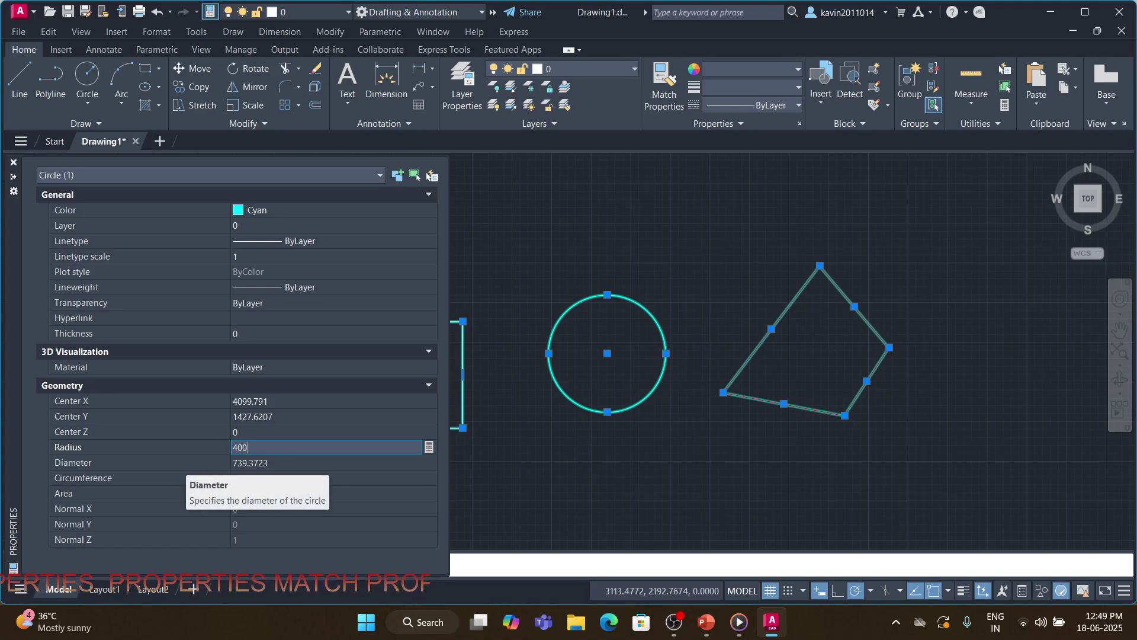
left_click(182, 461)
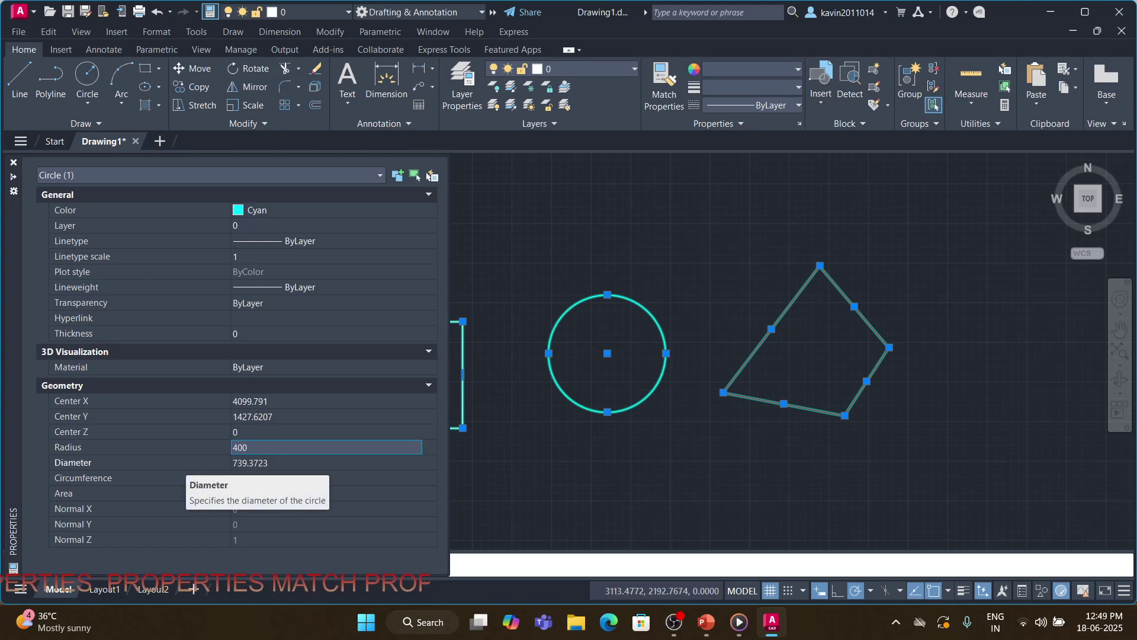
left_click(257, 462)
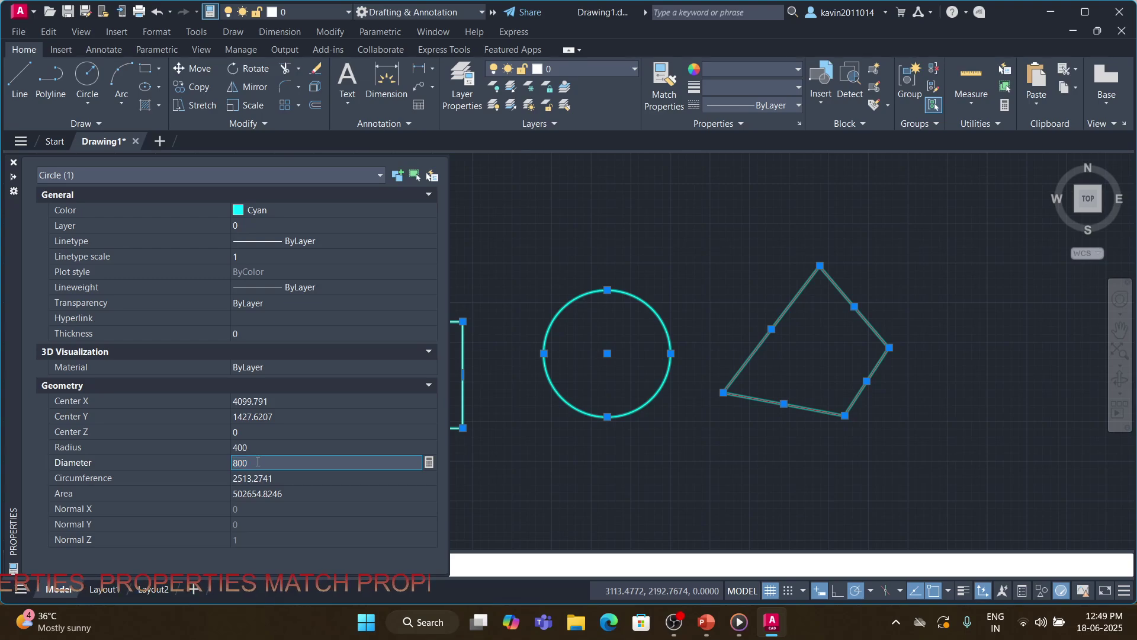
type("600")
left_click(191, 476)
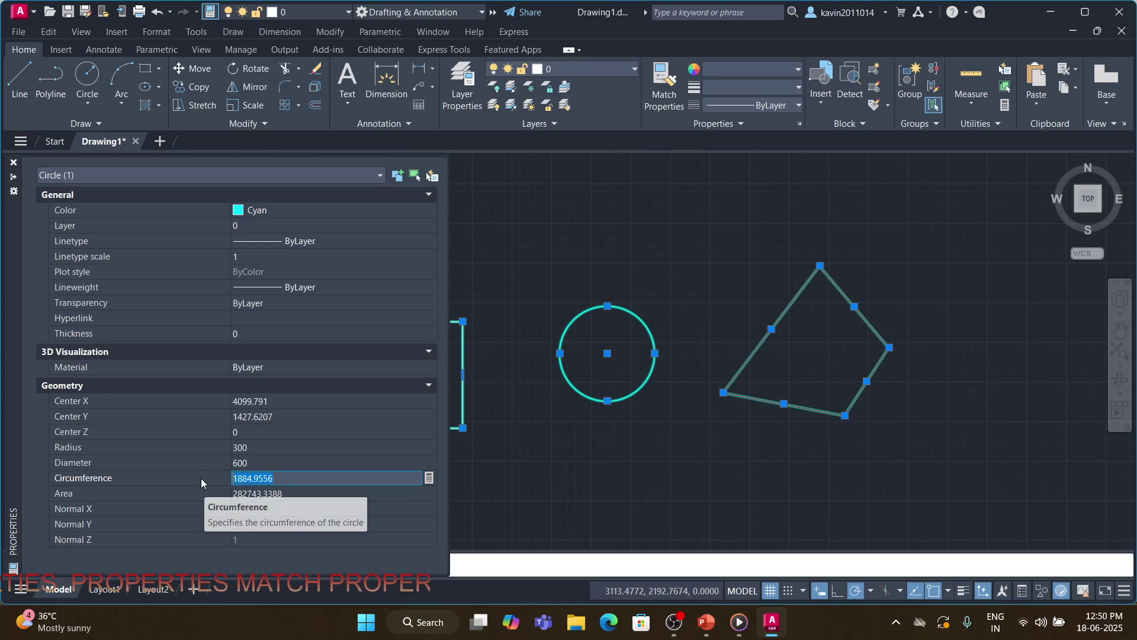
Set the circle's diameter to 1000 and apply it.
left_click(262, 463)
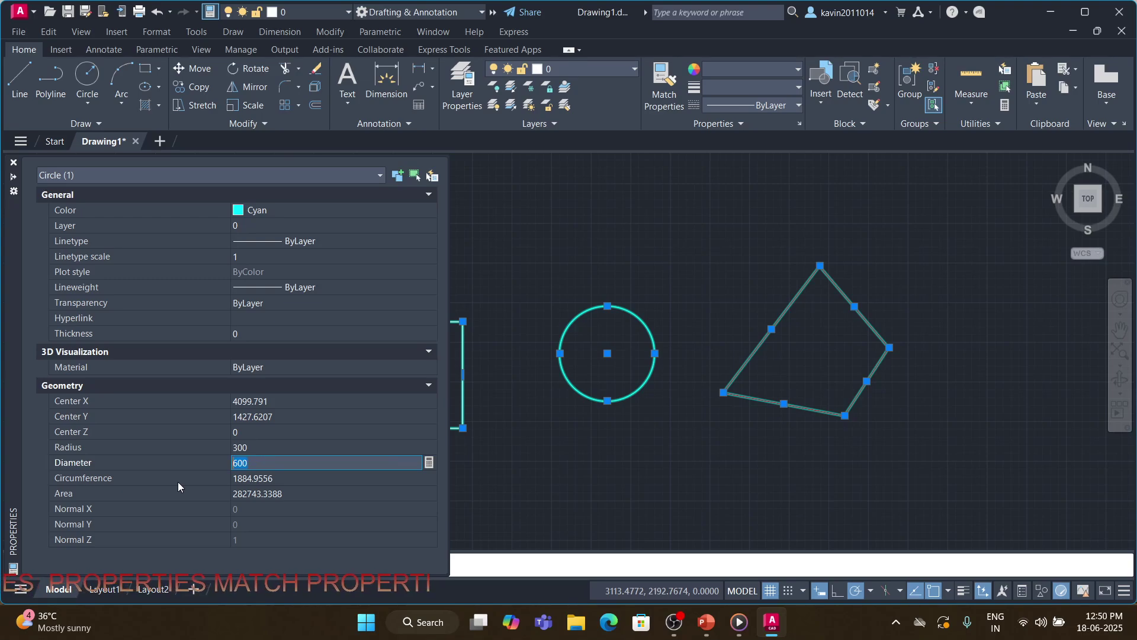
type("1000")
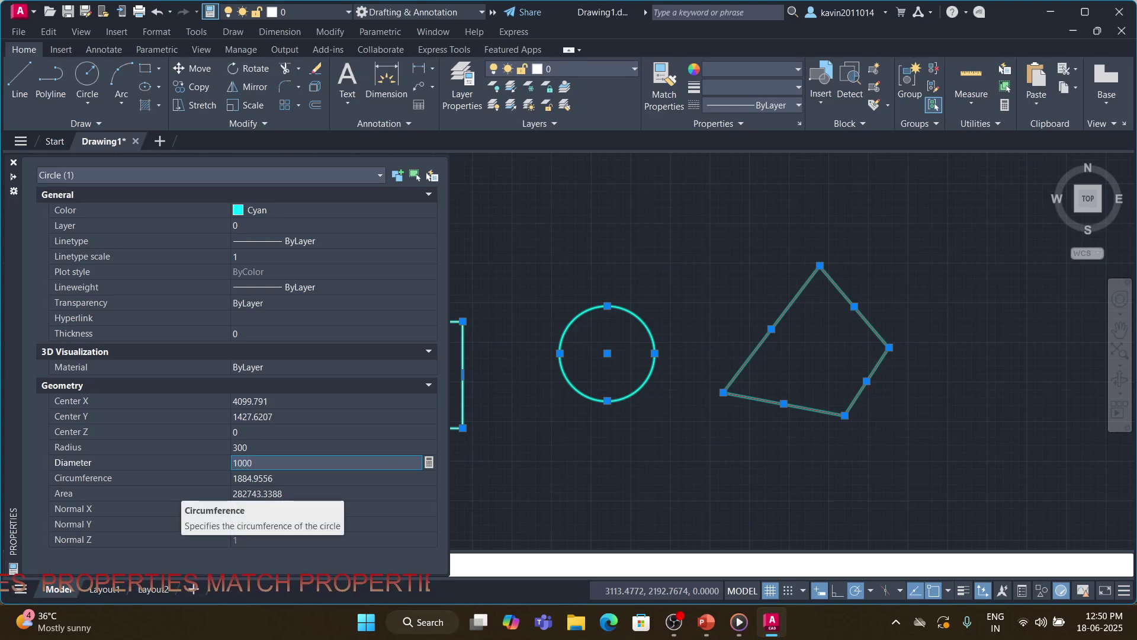
left_click(178, 480)
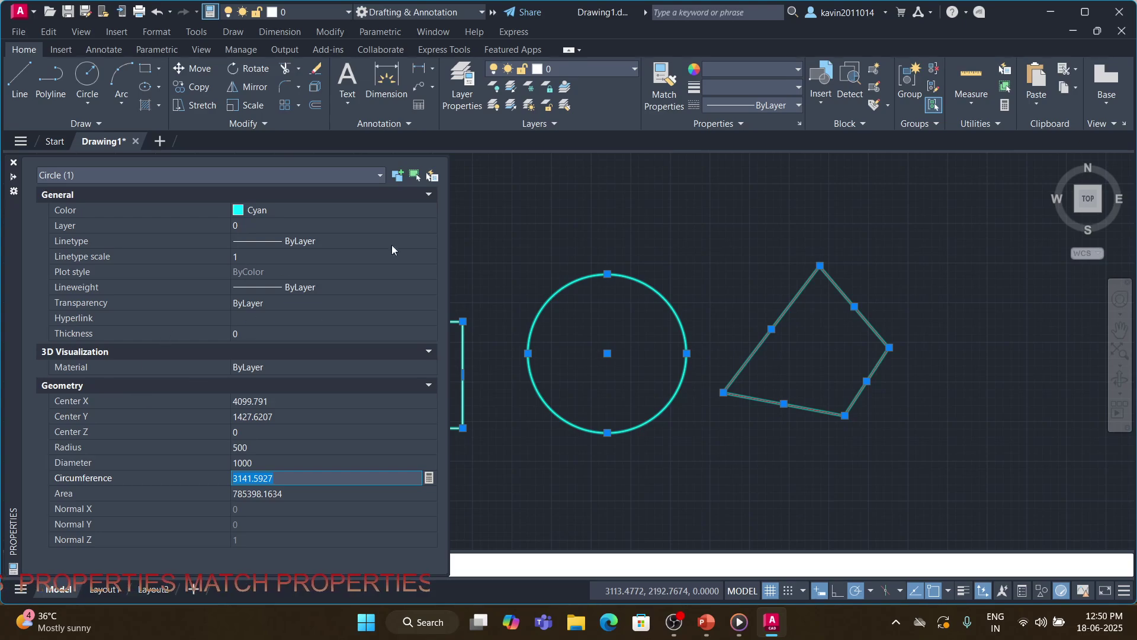
Filter the selection's properties to the rectangle polyline, set its color to Blue, and turn on lineweight display.
left_click(379, 175)
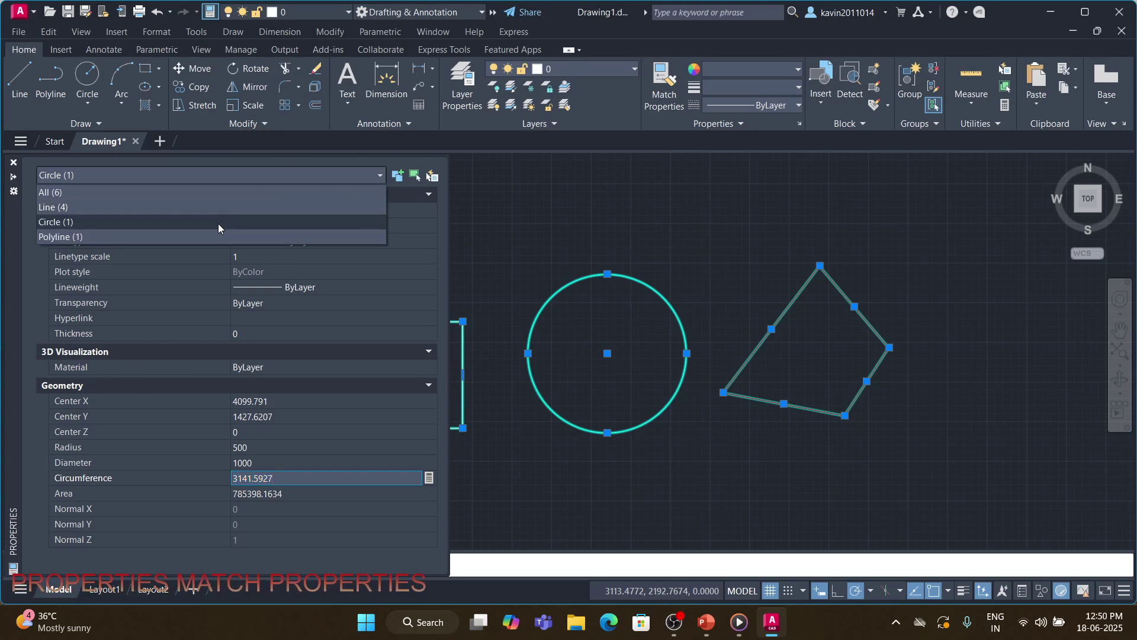
left_click(211, 236)
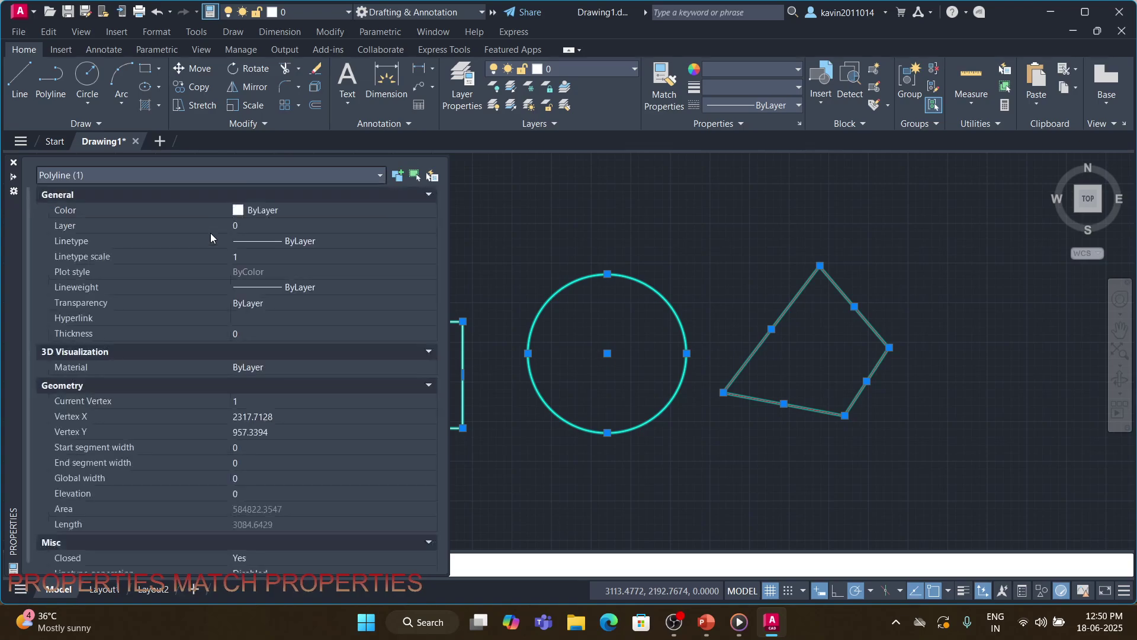
left_click(295, 208)
left_click(431, 210)
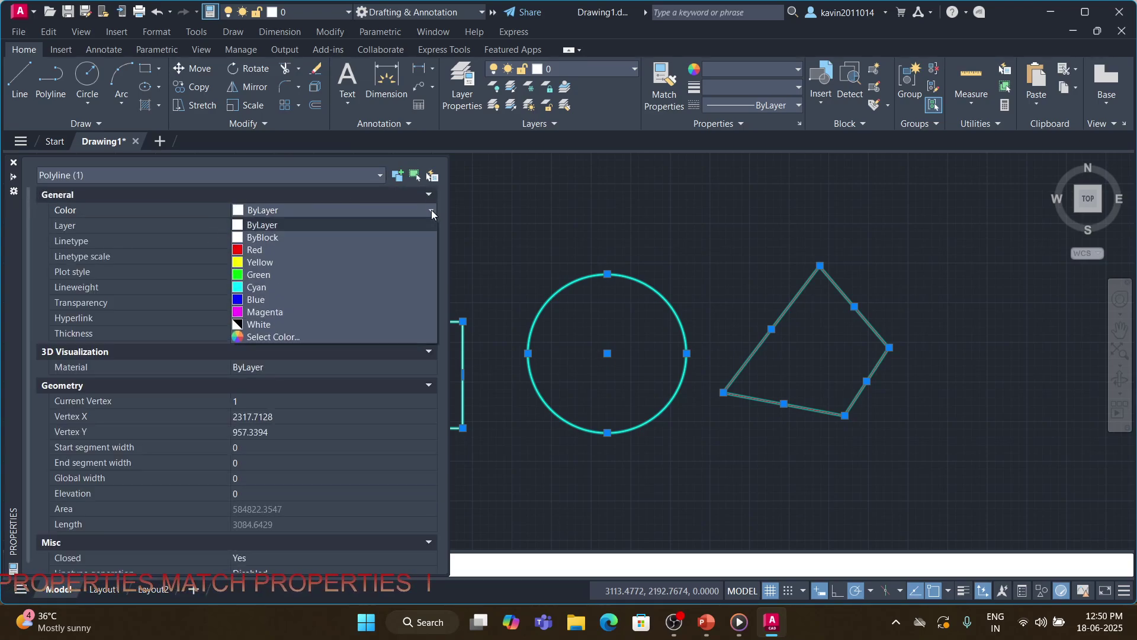
left_click(289, 299)
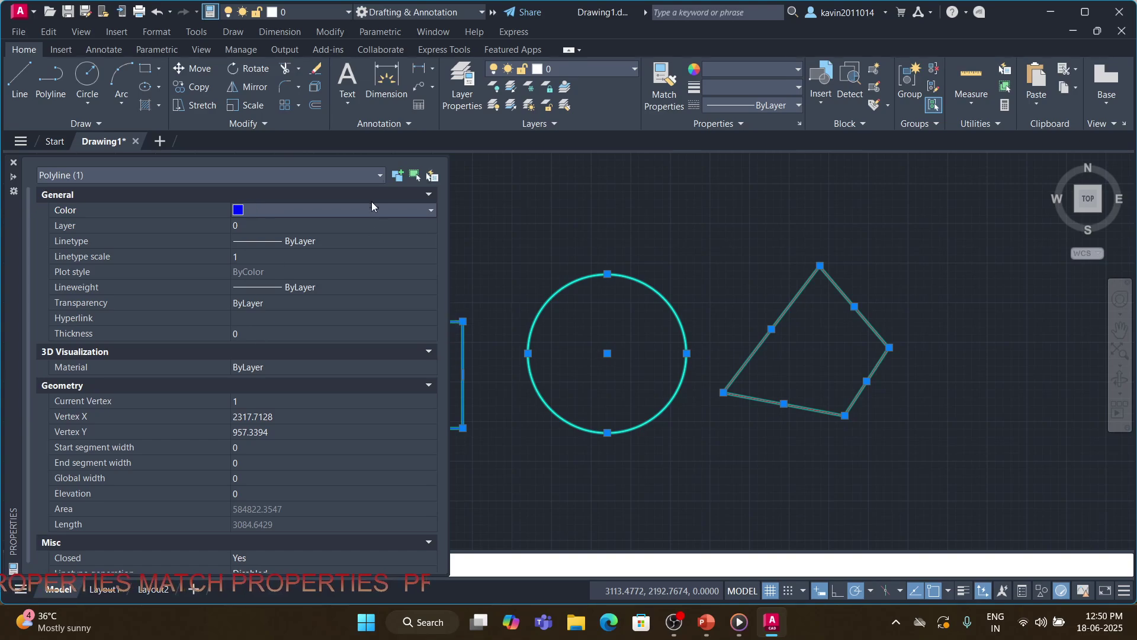
left_click(14, 164)
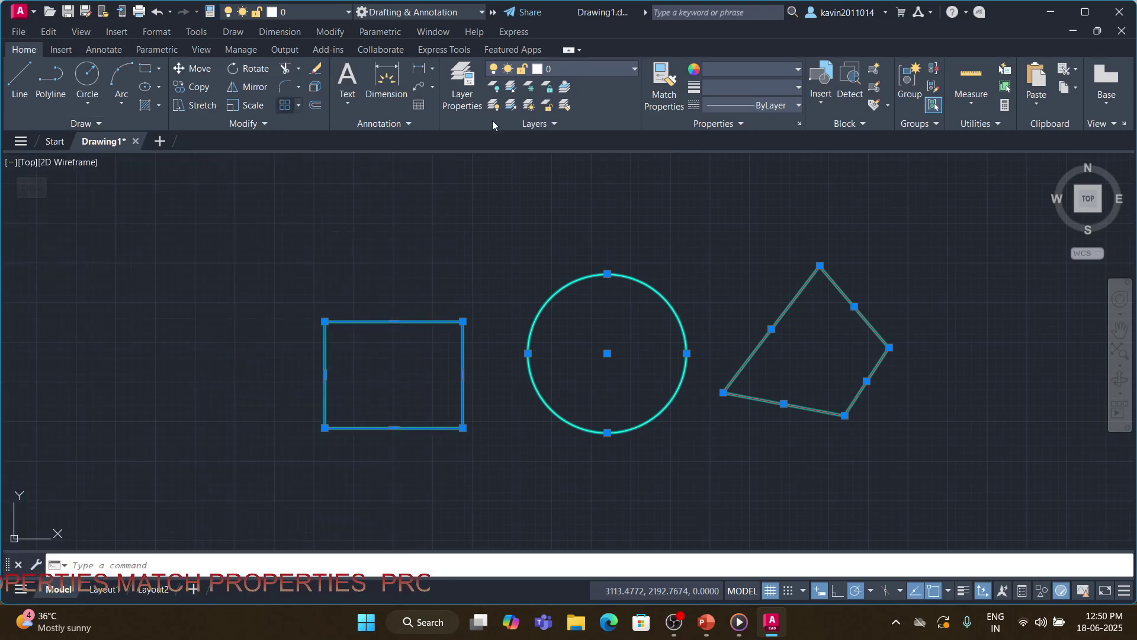
key("Escape")
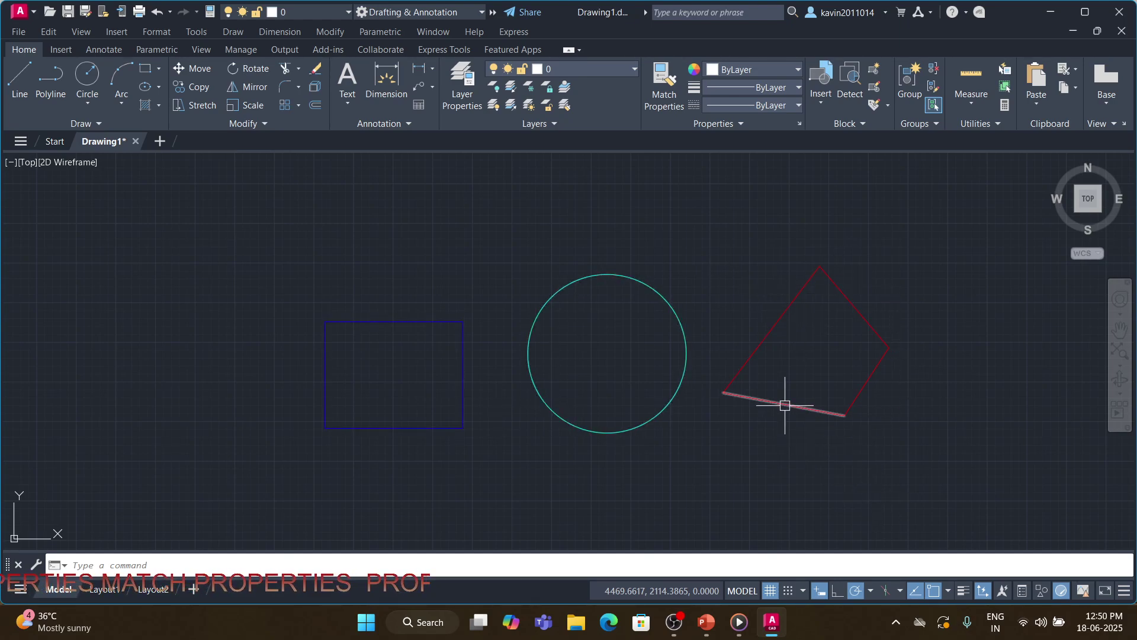
left_click(963, 593)
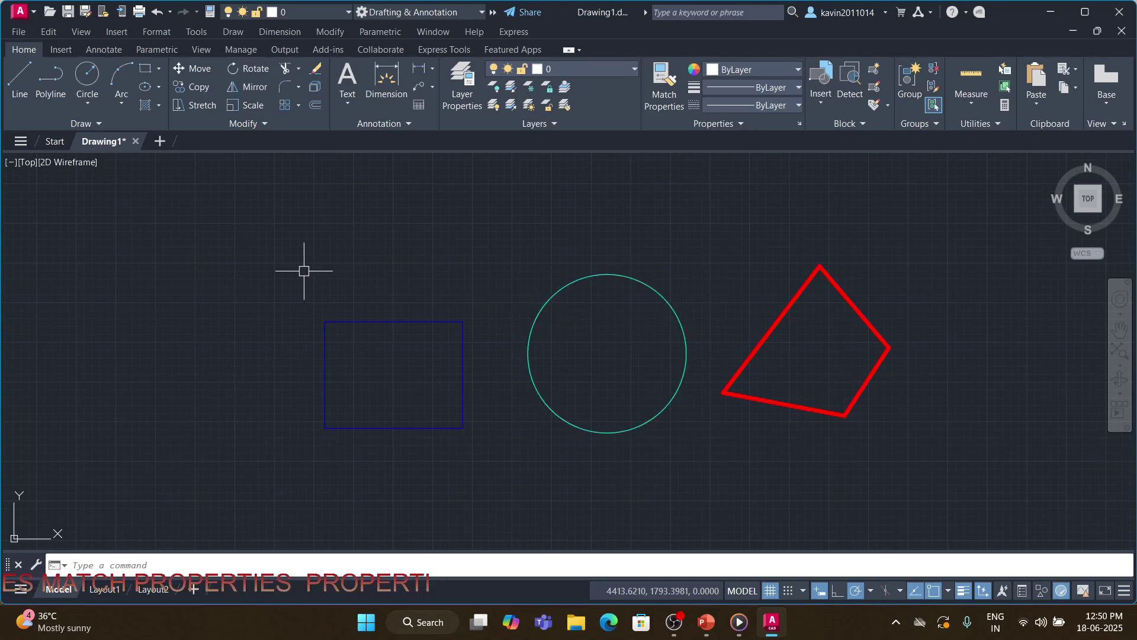
Toggle the PICKADD mode in the Properties palette and pick the circle with Select Objects.
key("ctrl+1")
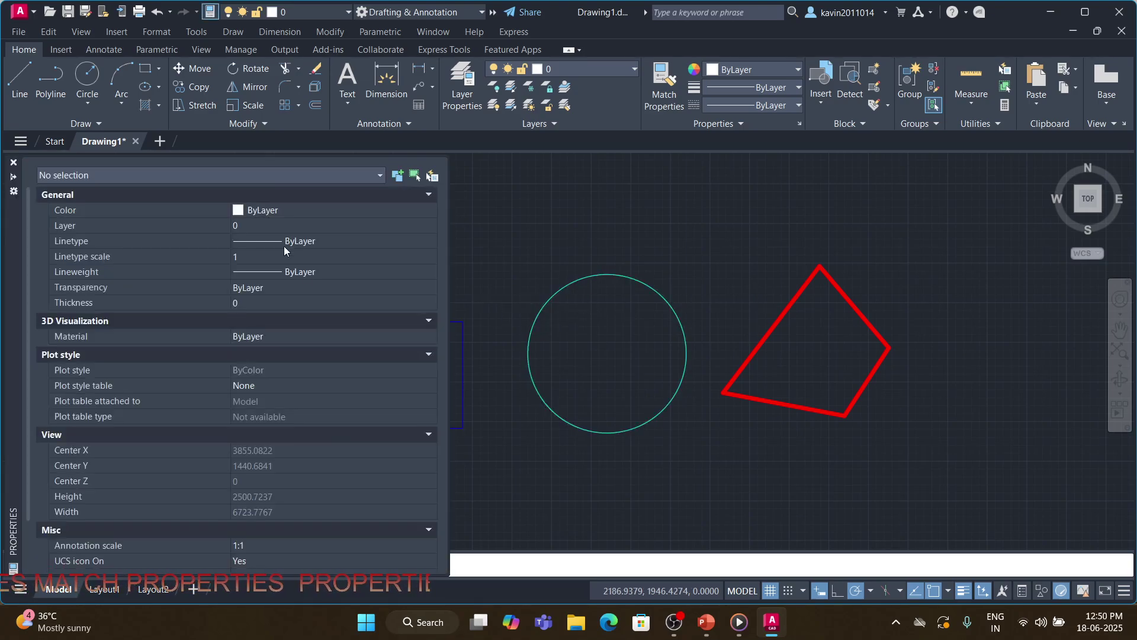
left_click(397, 177)
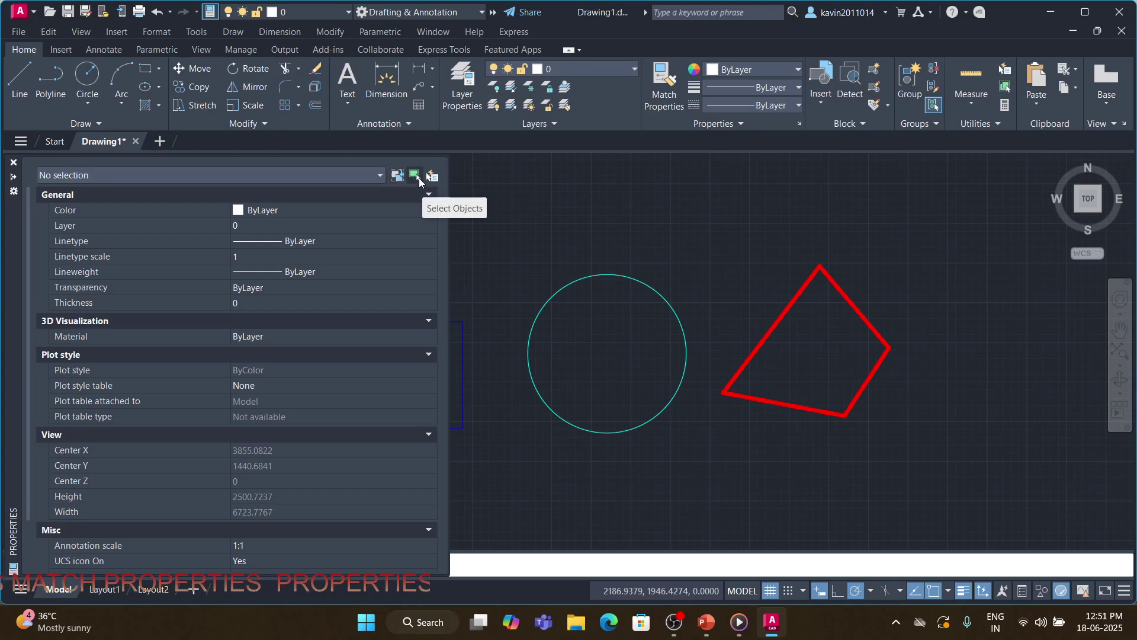
left_click(415, 176)
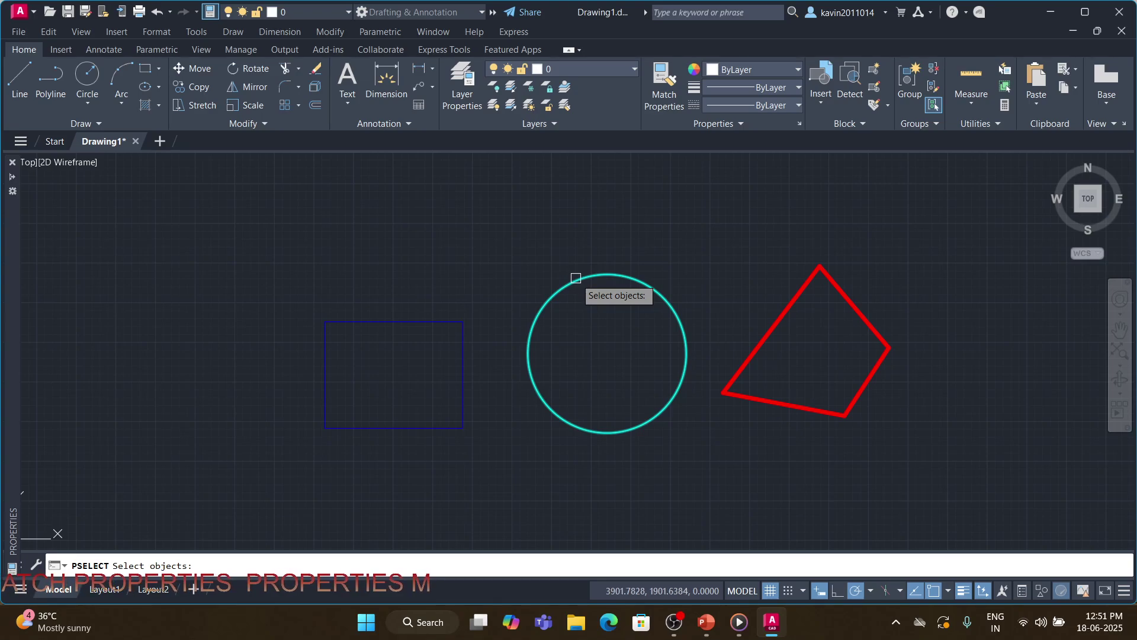
left_click(576, 277)
key("Return")
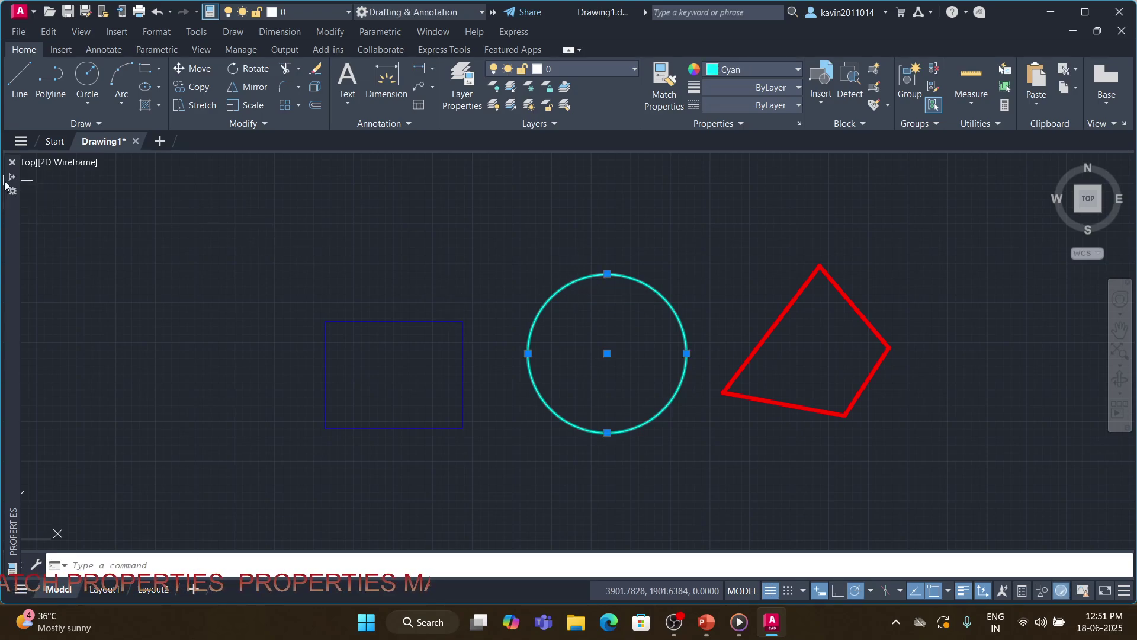
mouse_move(8, 186)
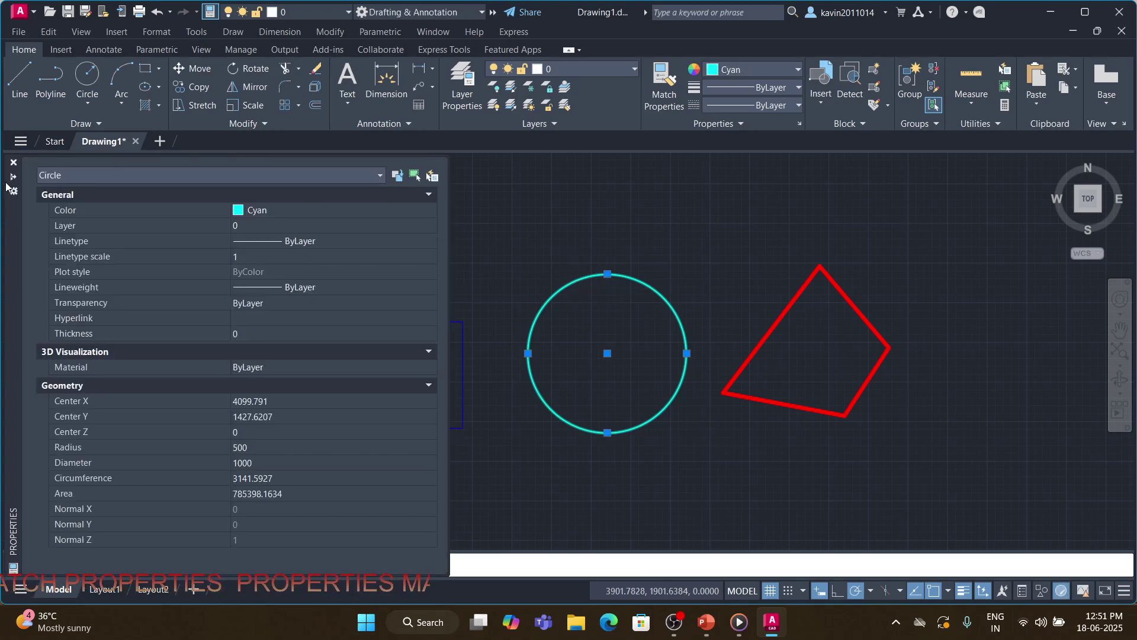
left_click(381, 175)
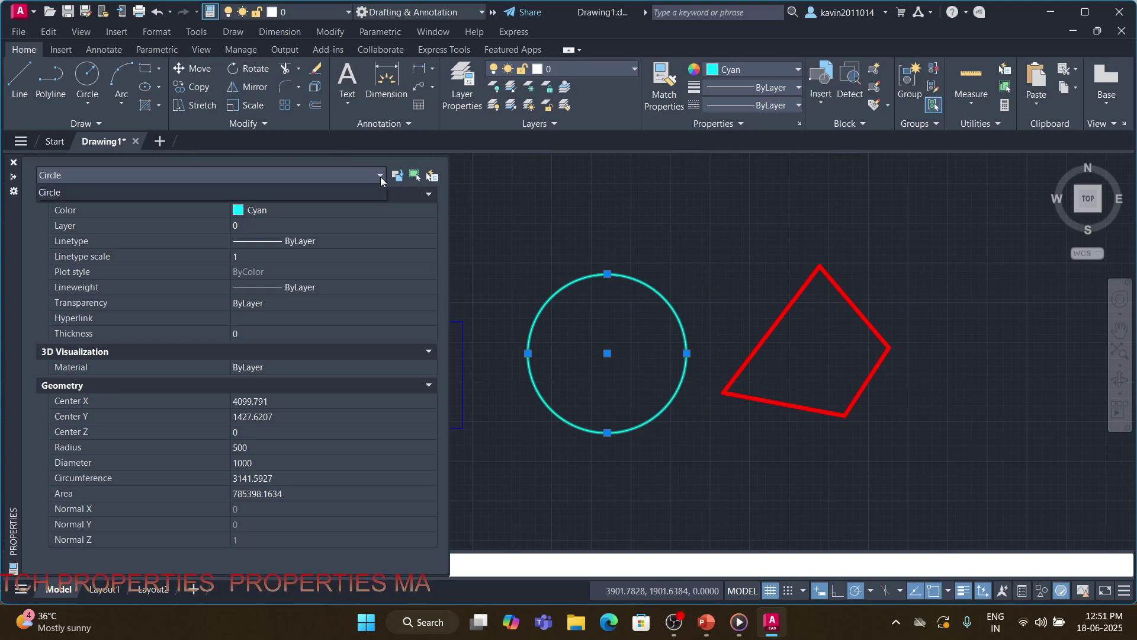
left_click(379, 229)
left_click(353, 206)
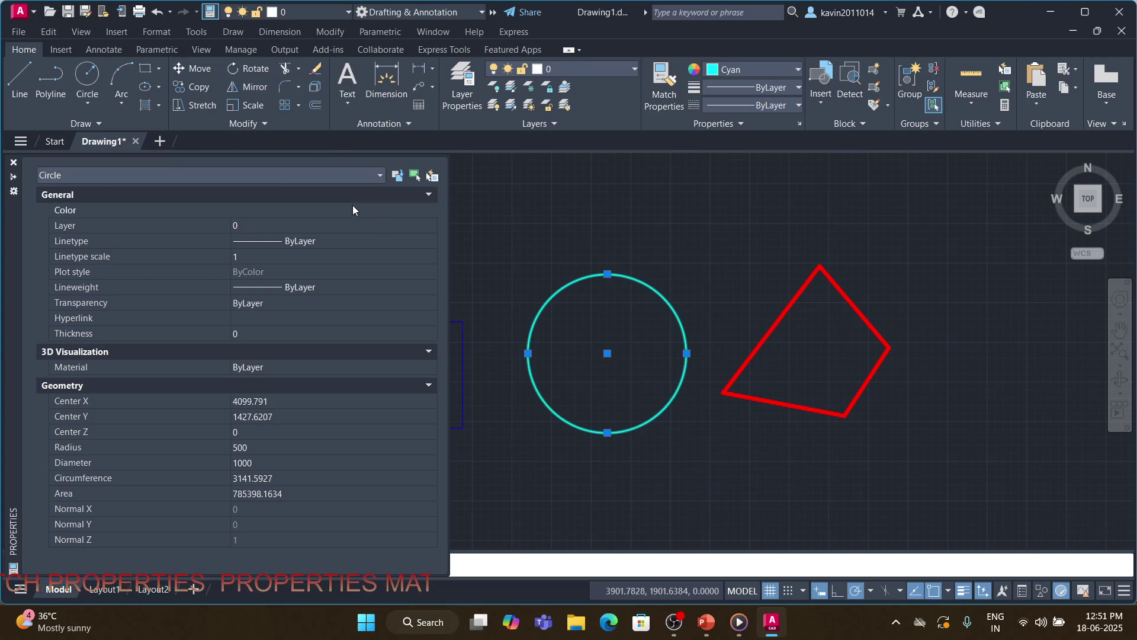
left_click(431, 211)
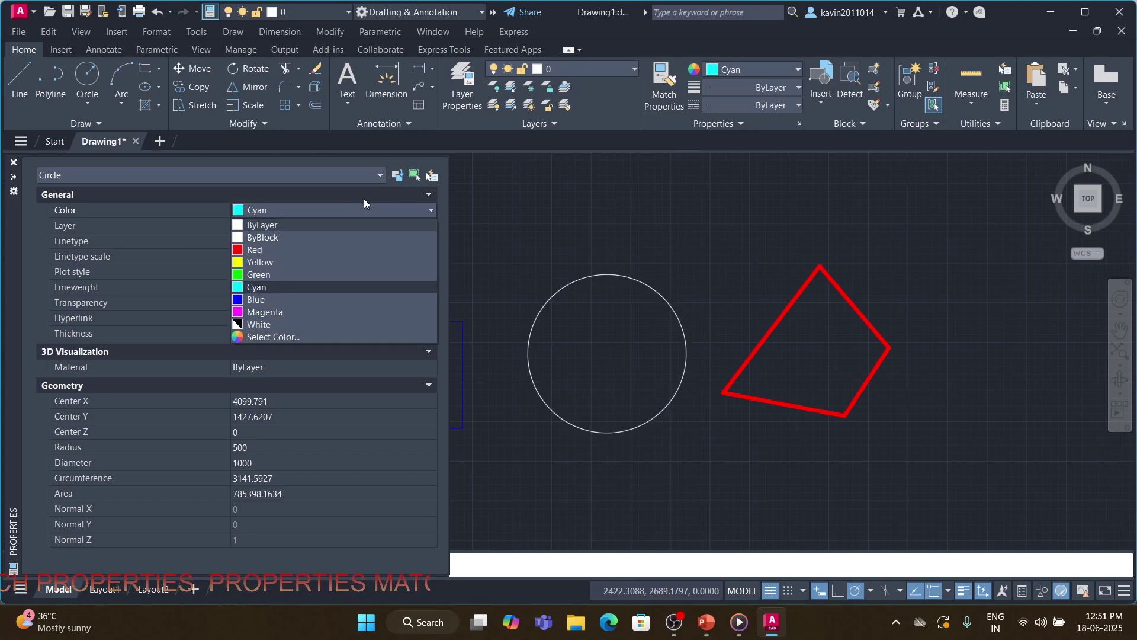
left_click(377, 179)
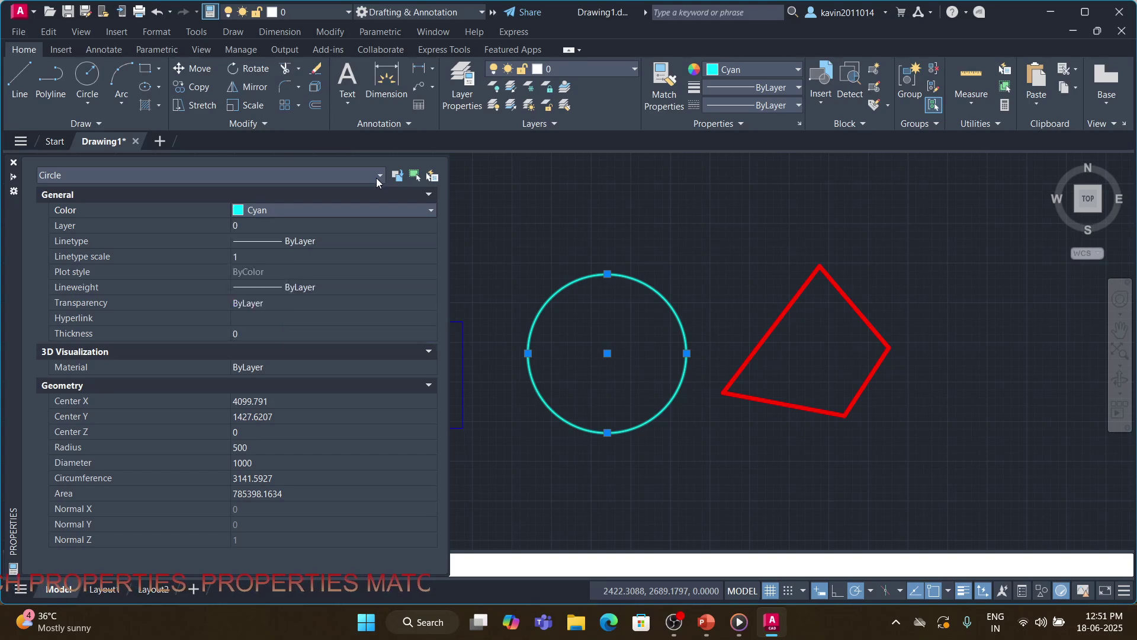
left_click(378, 179)
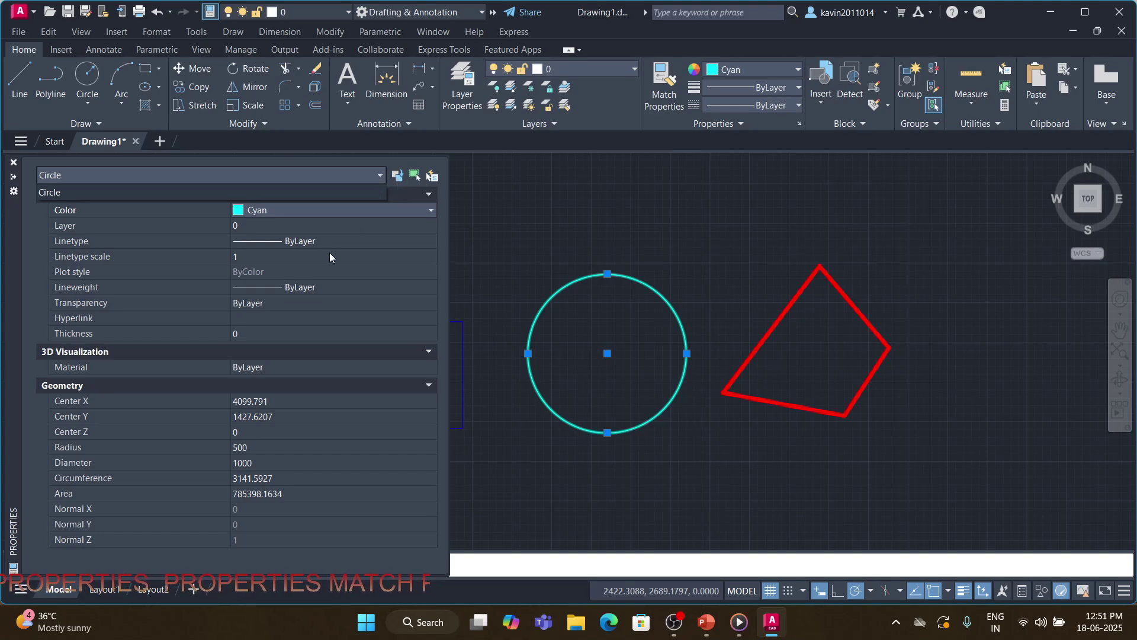
left_click(331, 216)
Set the circle's color to Yellow, close the Properties palette and clear the selection.
left_click(343, 210)
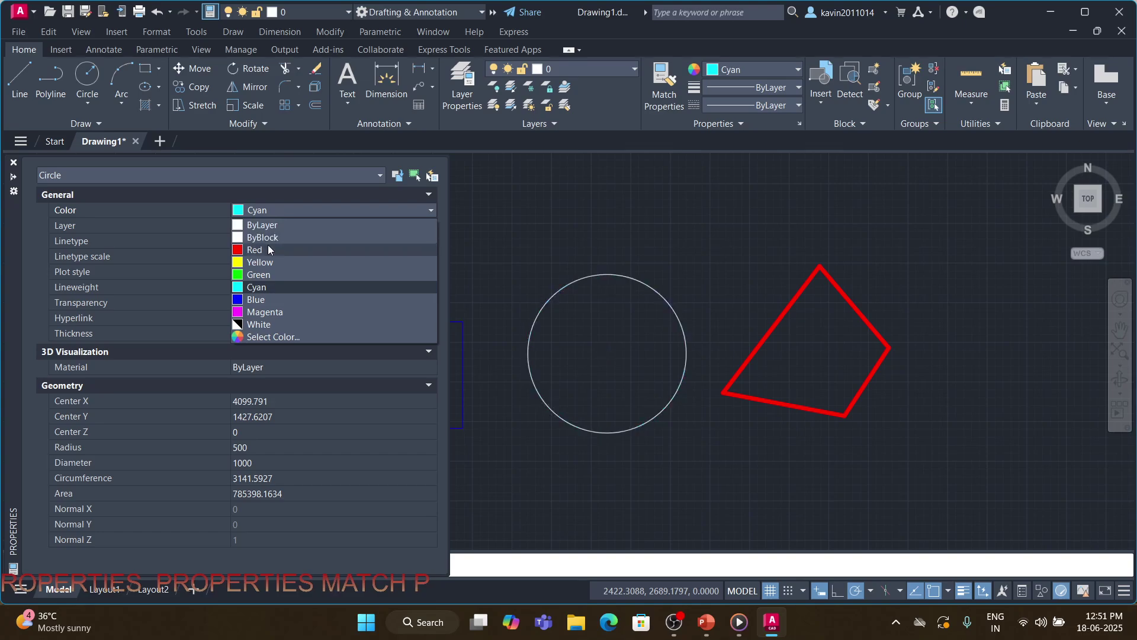
left_click(257, 261)
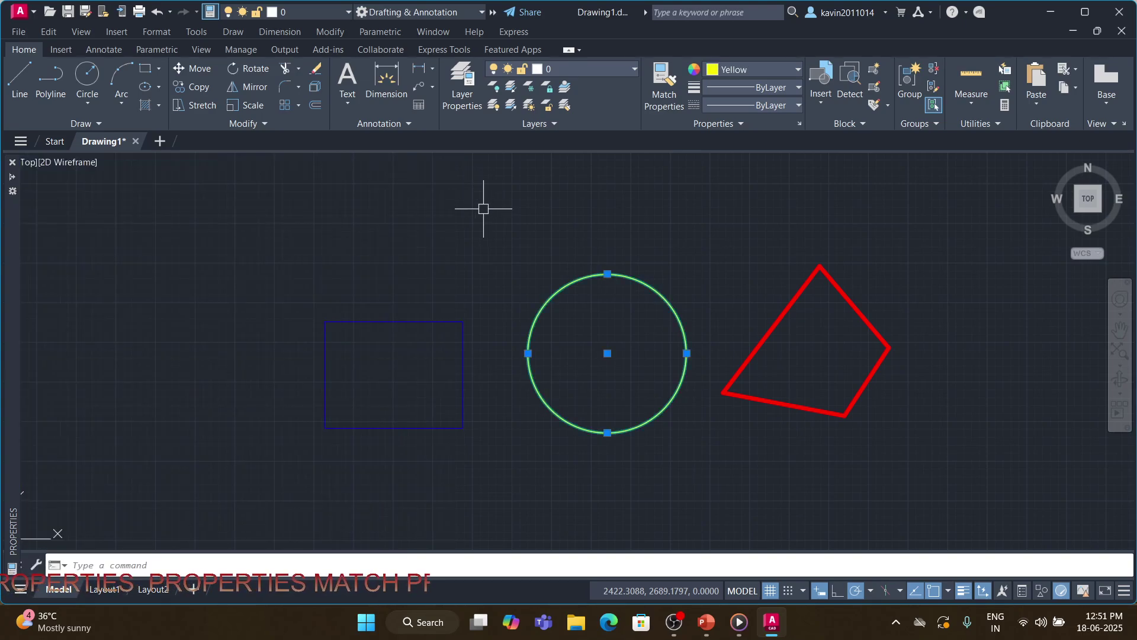
left_click(11, 161)
key("Escape")
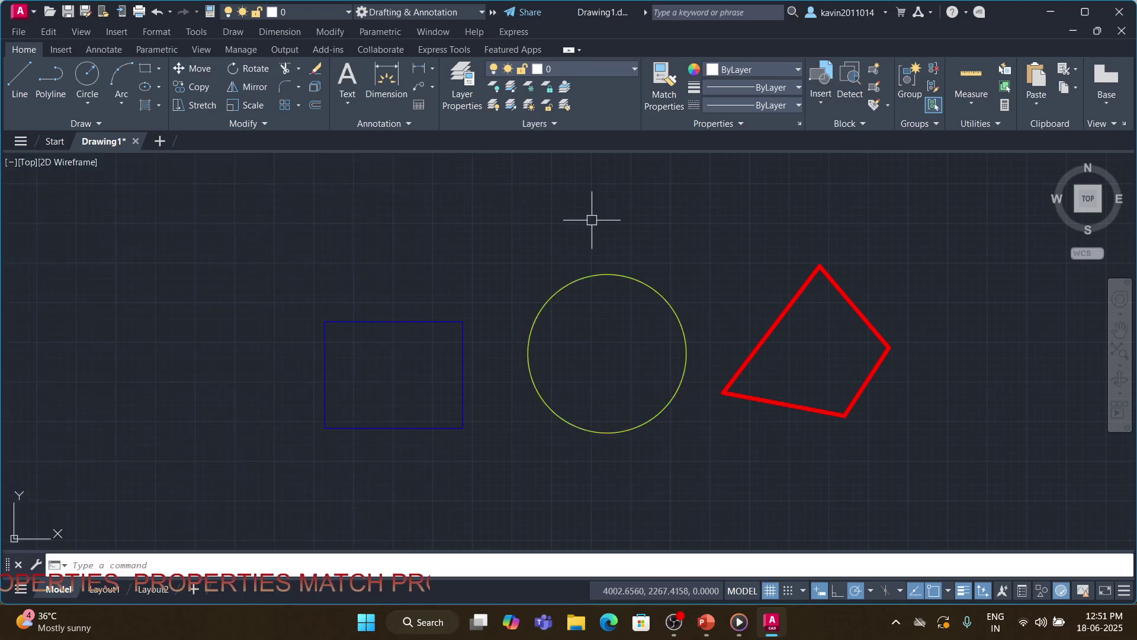
Erase all objects from the drawing.
type("e")
key("Return")
type("all")
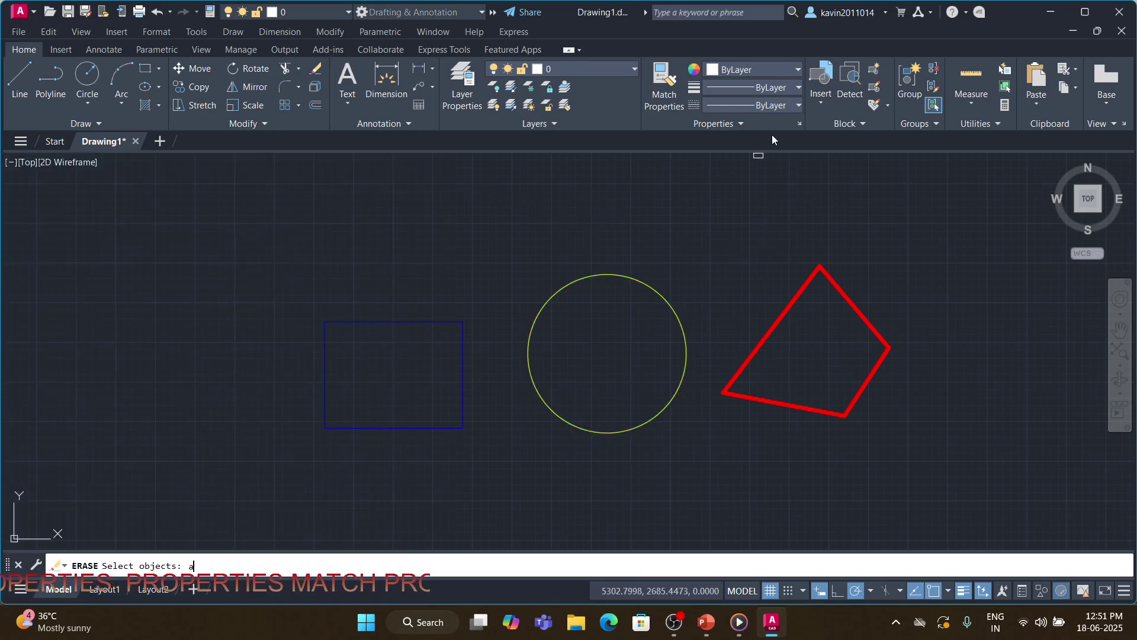
key("Return")
key("Return")
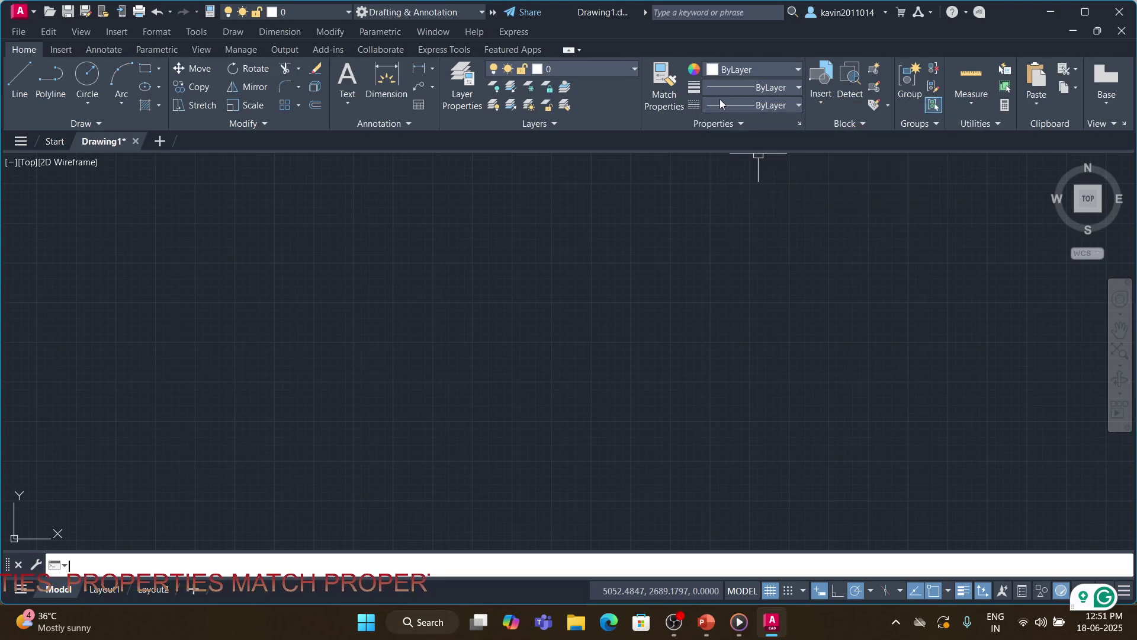
Open the Lineweight Settings with the LW command and review the available default lineweights.
type("L")
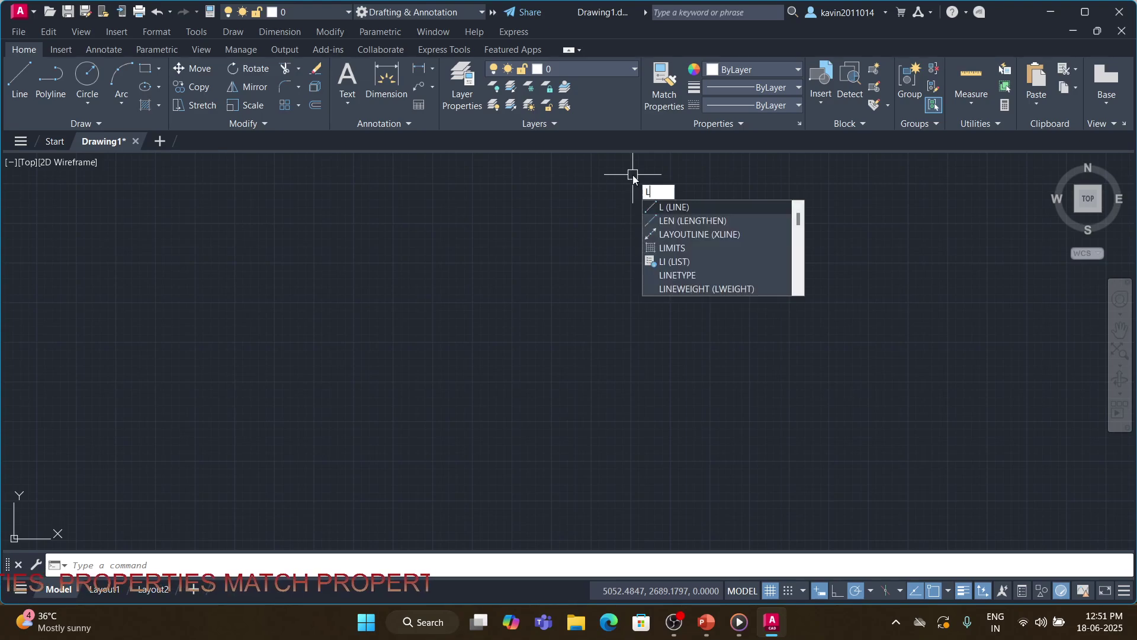
type("w")
key("Return")
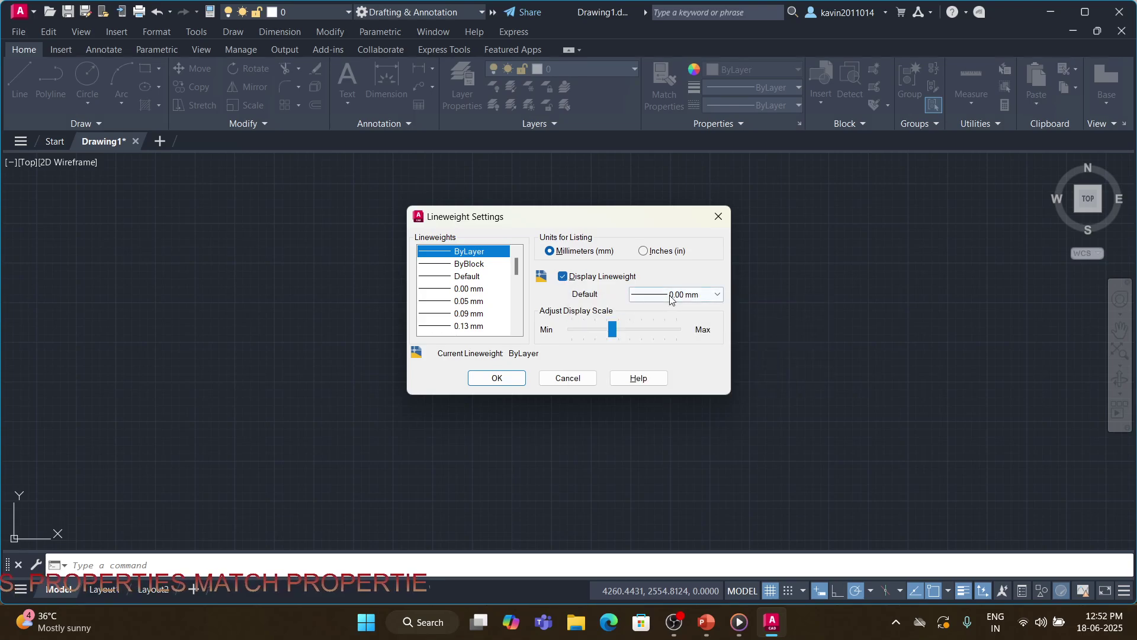
left_click(717, 296)
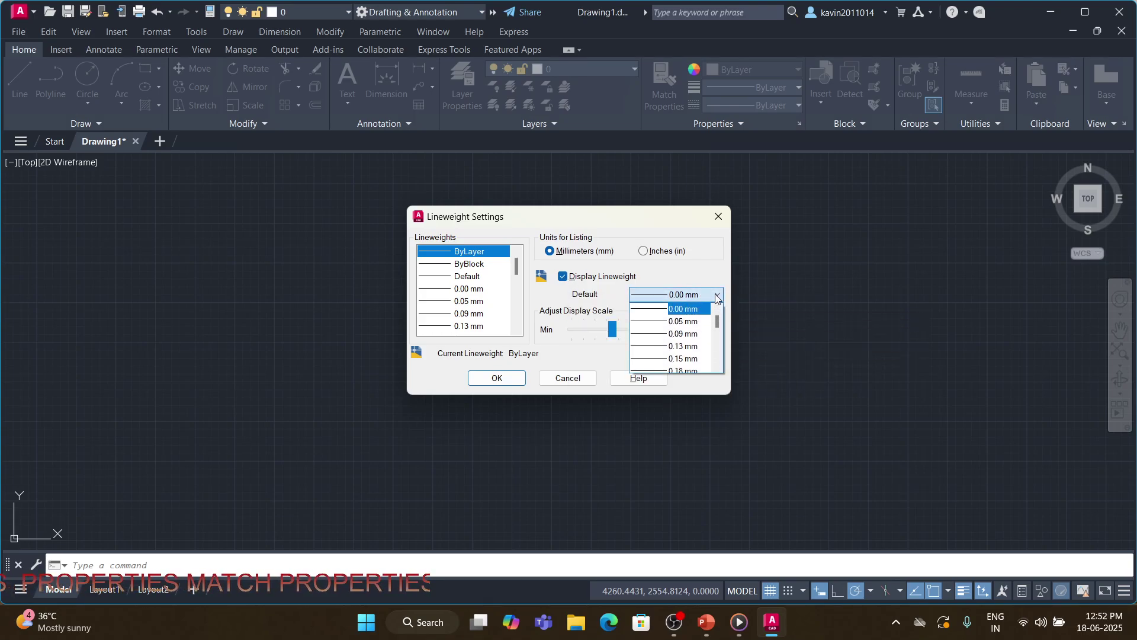
left_click(717, 296)
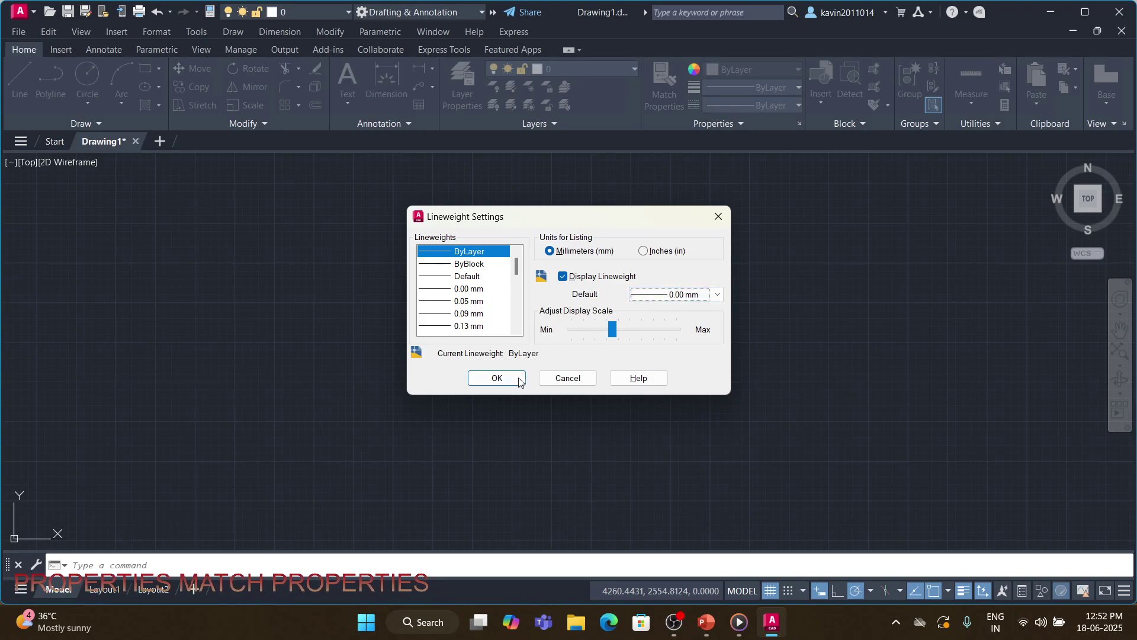
left_click(498, 378)
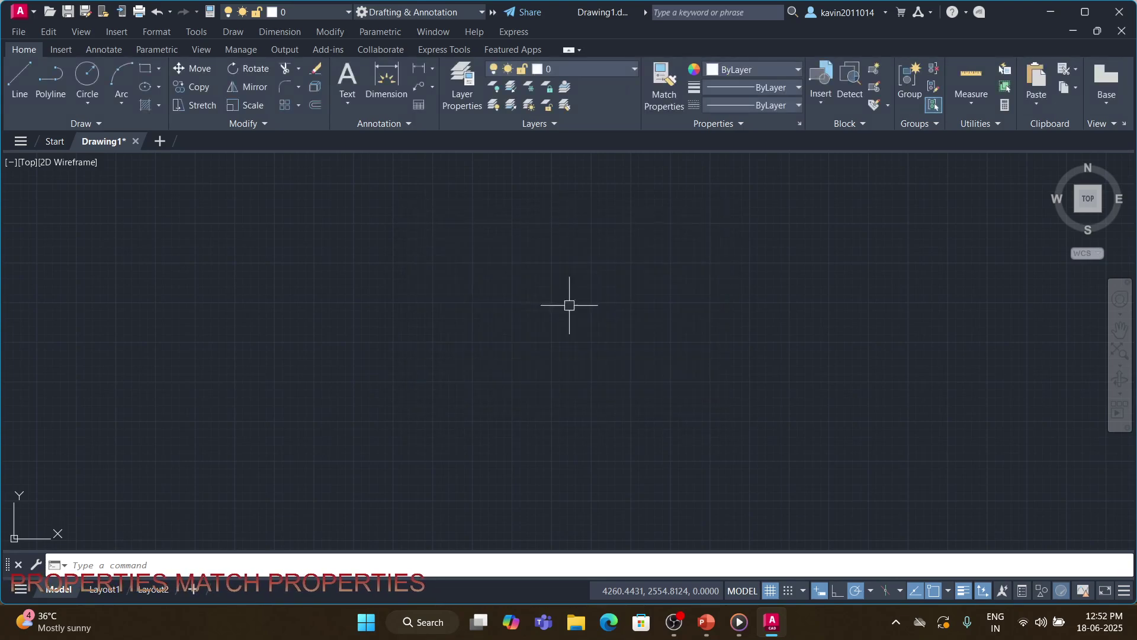
Reopen the Lineweight Settings from the lineweight list and browse the list's available values without choosing one.
left_click(796, 89)
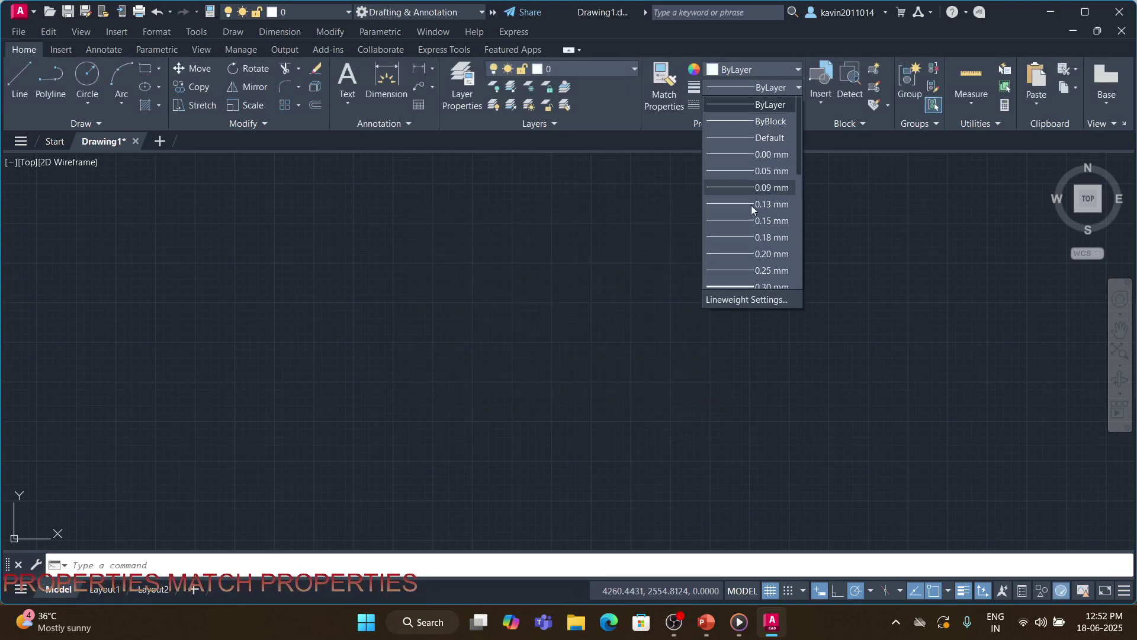
left_click(751, 297)
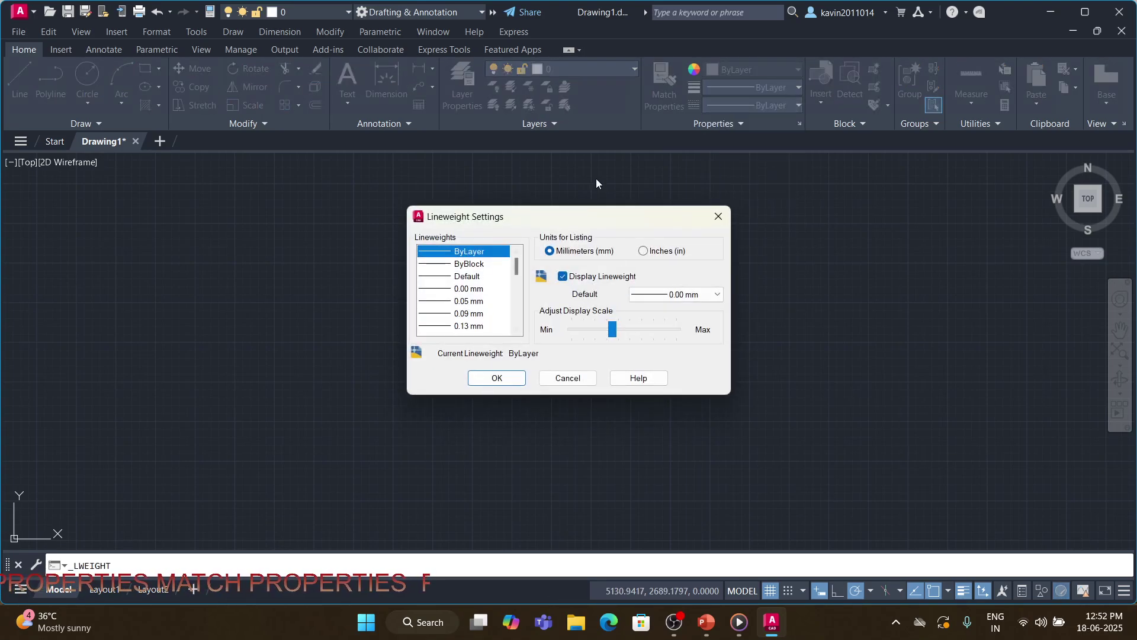
left_click(718, 217)
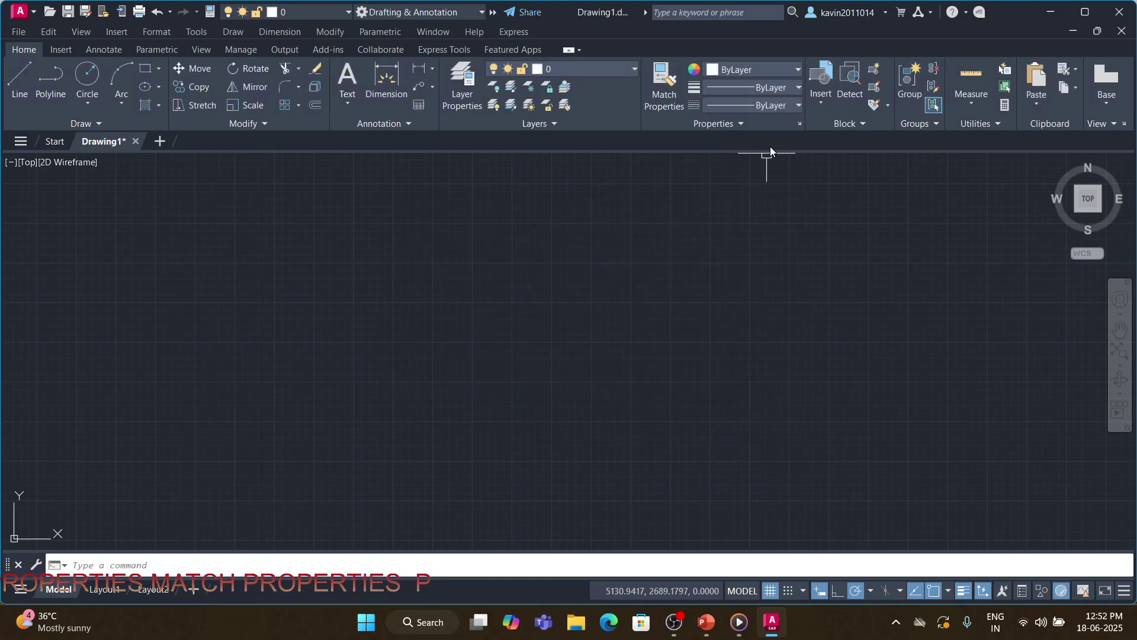
left_click(798, 88)
left_click_drag(800, 120, 809, 194)
left_click(500, 283)
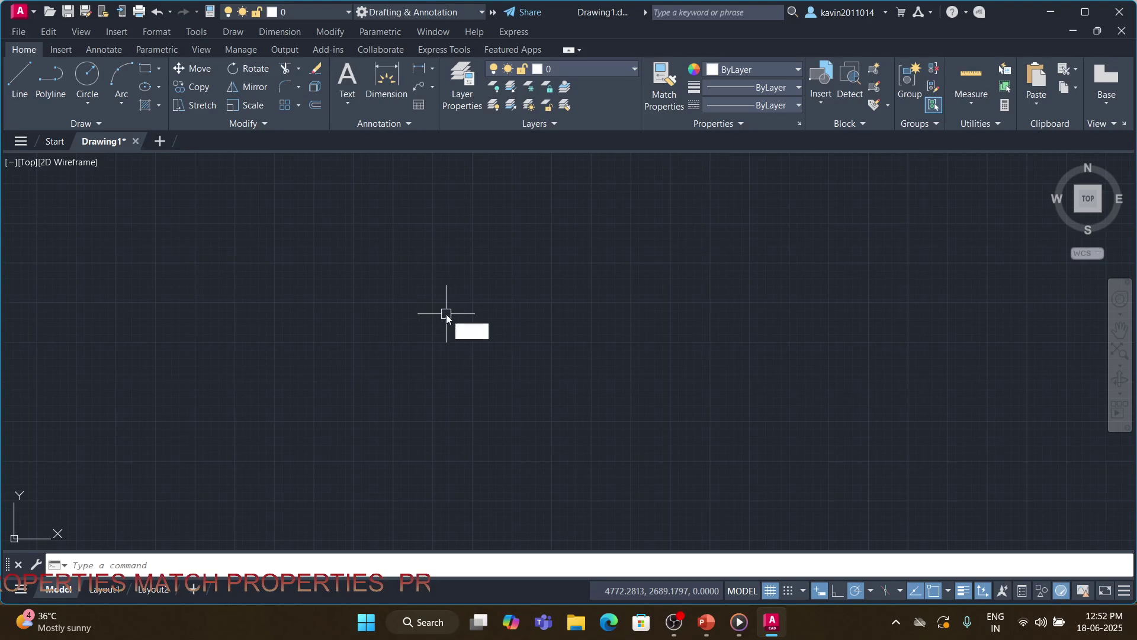
Draw a horizontal rectangle freehand near the middle of the empty drawing area.
type("rec")
key("Return")
left_click(391, 368)
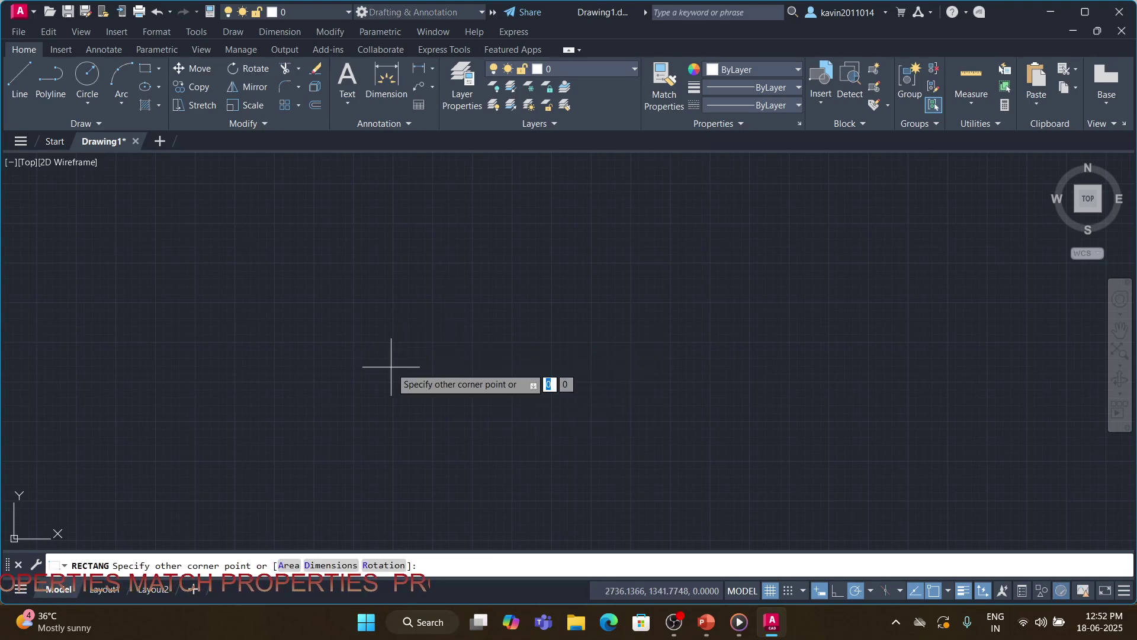
left_click(567, 262)
Set the new rectangle's lineweight to 0.35 mm.
left_click(566, 263)
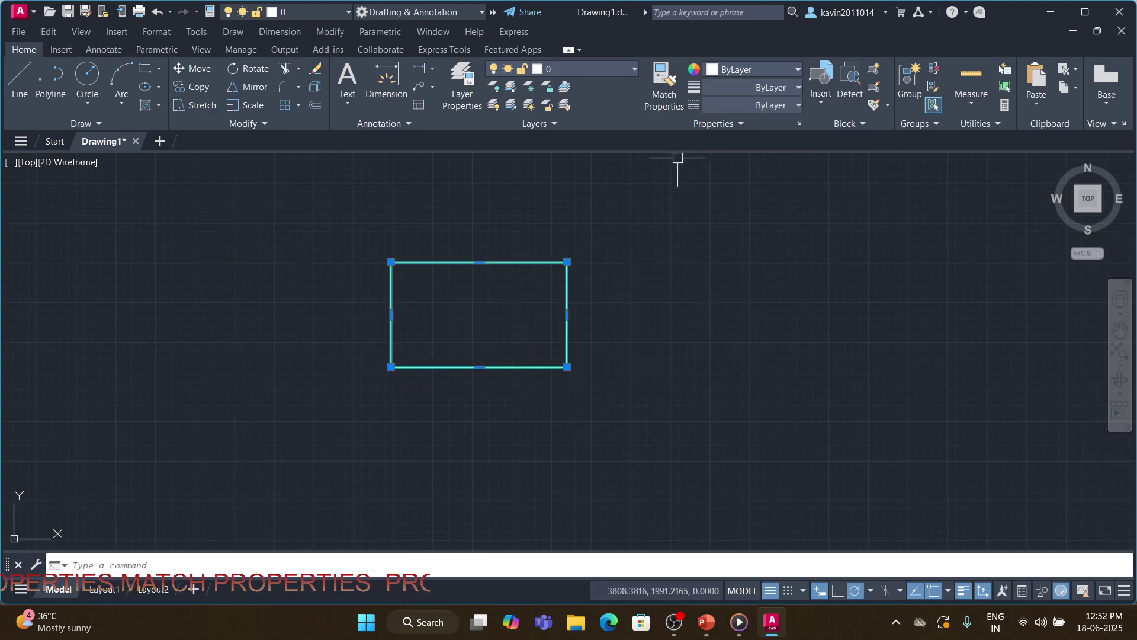
left_click(766, 87)
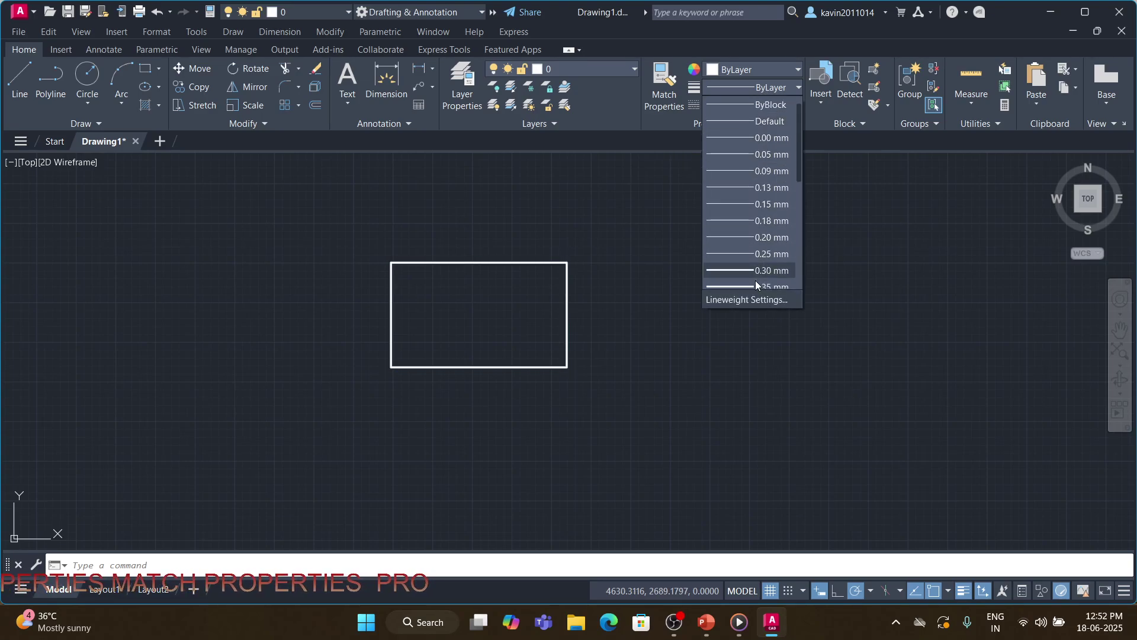
left_click(754, 285)
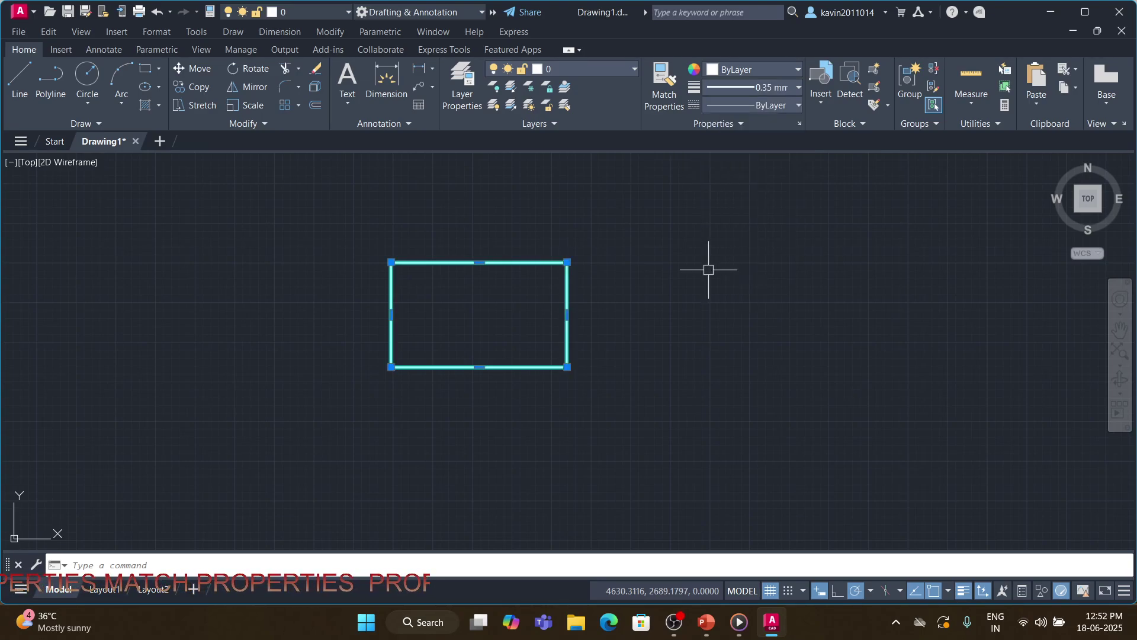
right_click(567, 281)
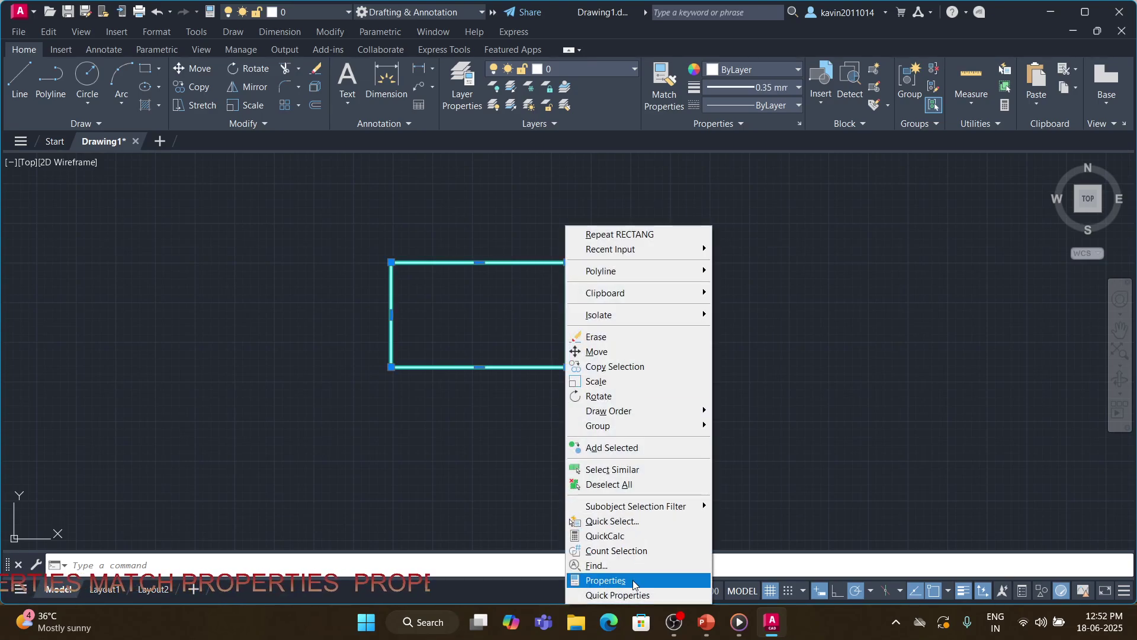
left_click(432, 393)
key("Escape")
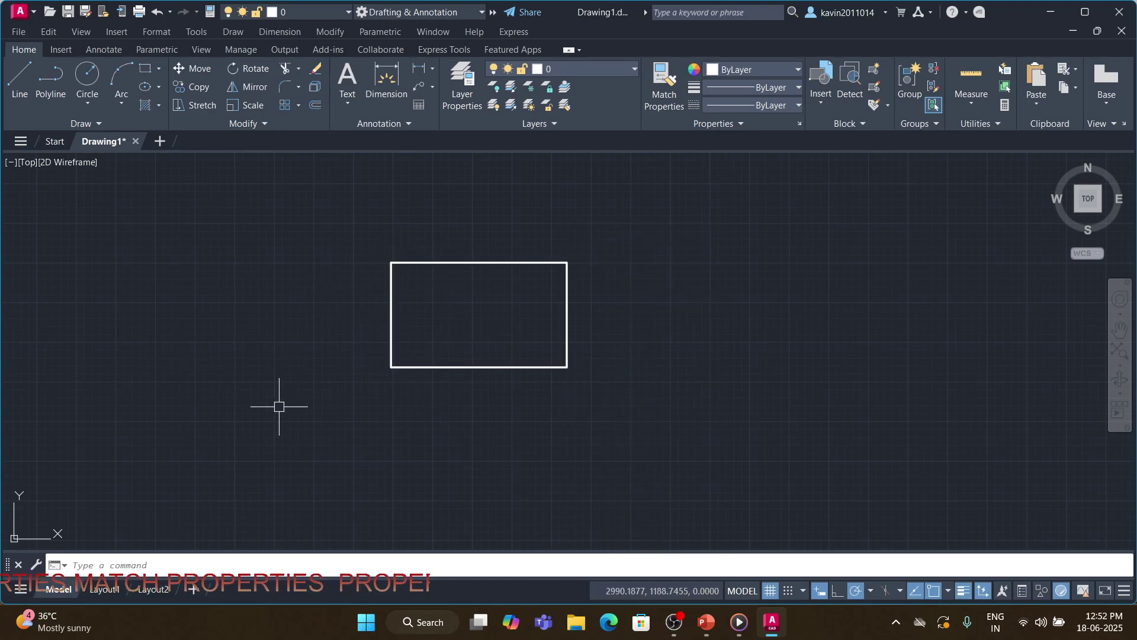
Set the rectangle's lineweight to 1.00 mm in its full Properties, then close them and deselect the rectangle.
left_click(480, 262)
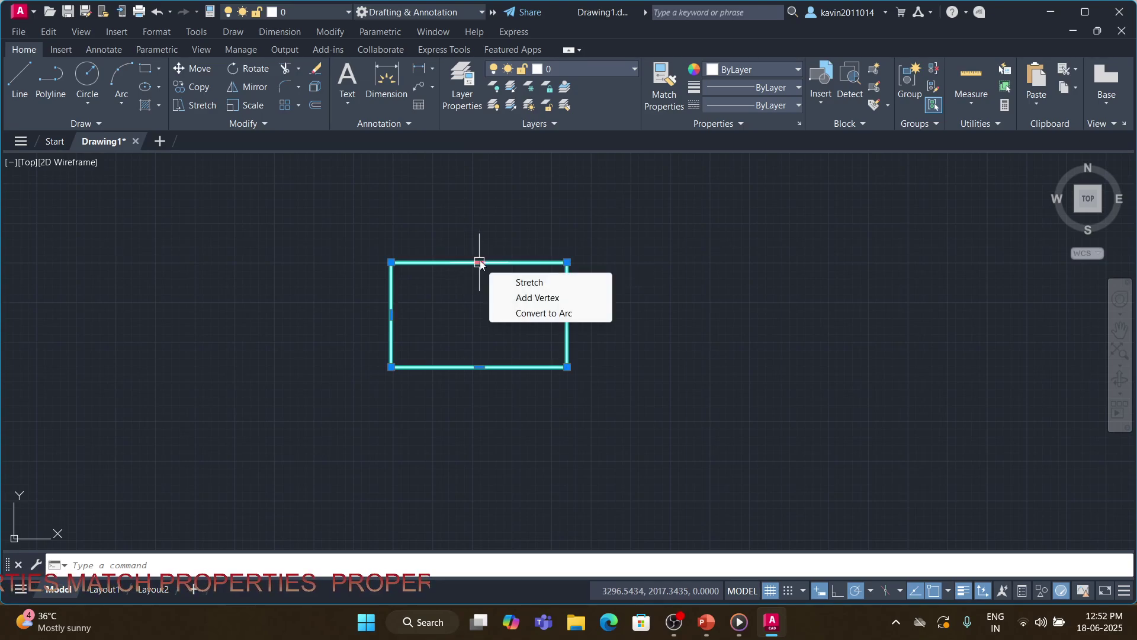
right_click(479, 262)
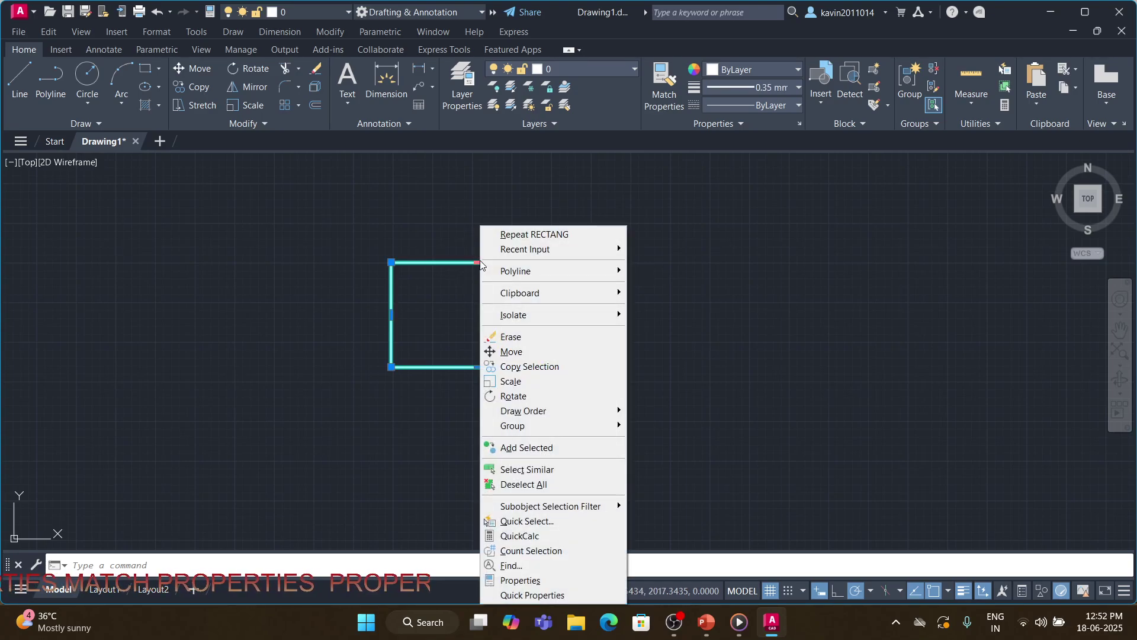
left_click(538, 581)
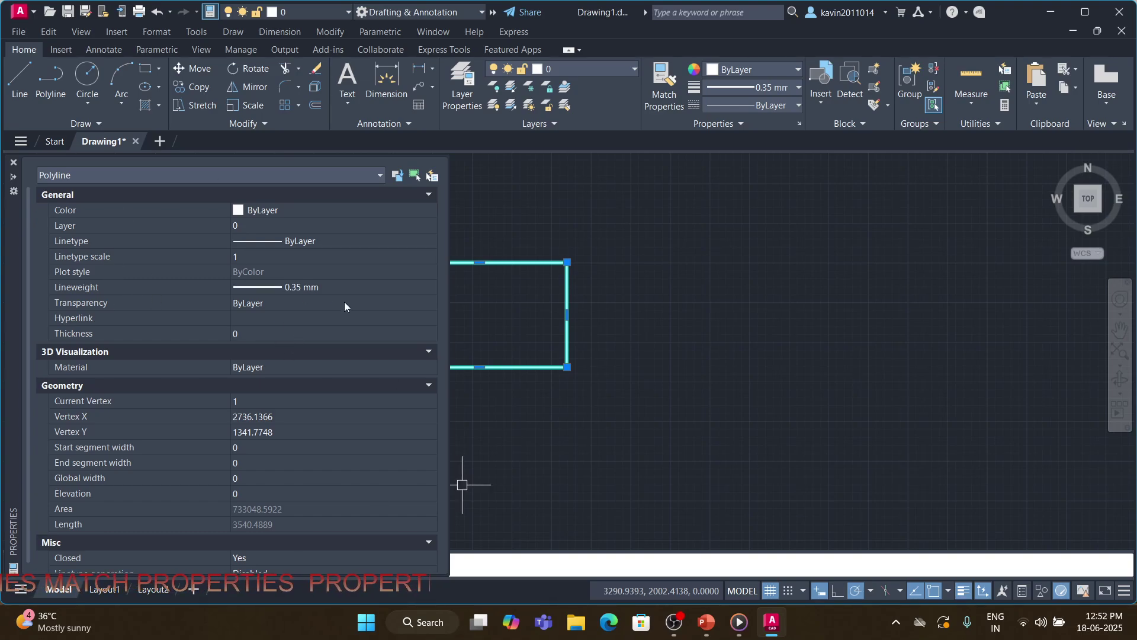
left_click(354, 286)
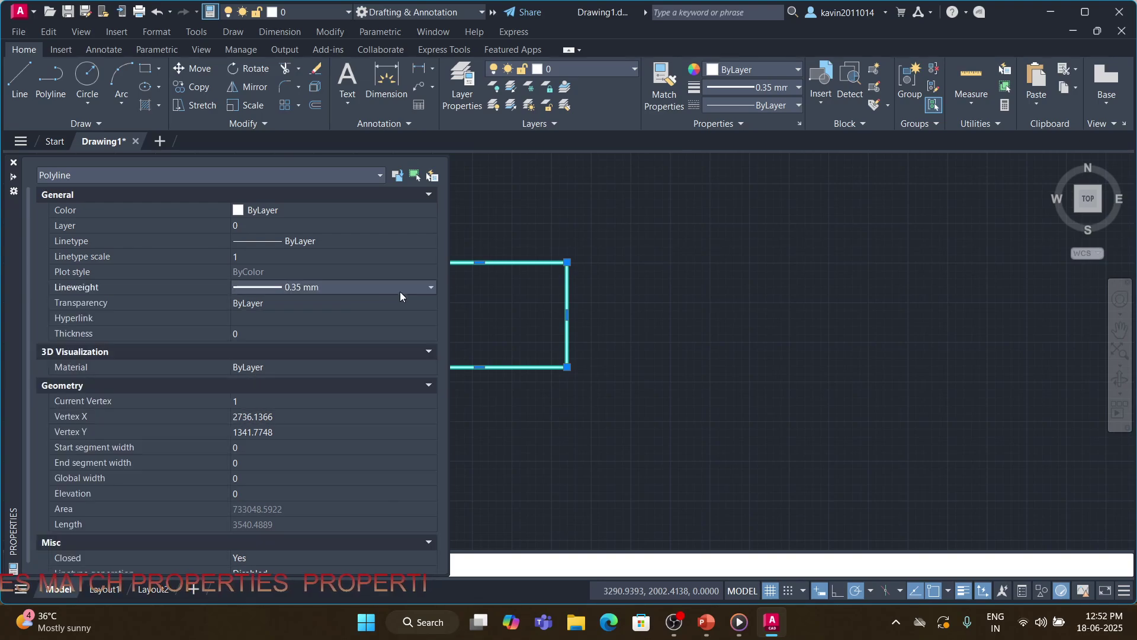
left_click(431, 288)
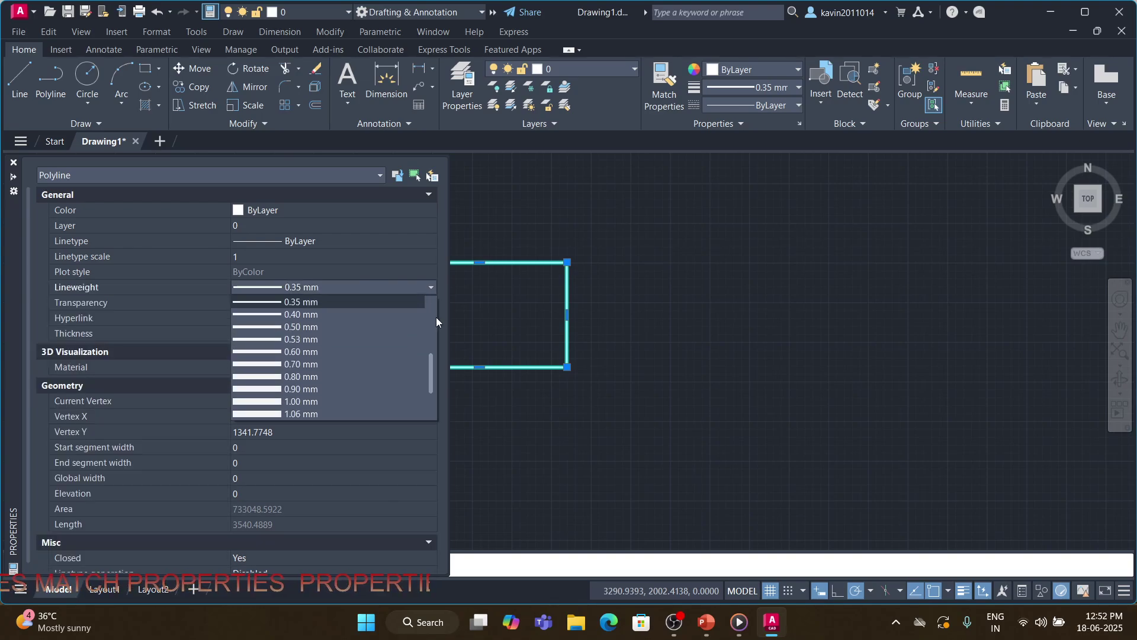
left_click(335, 402)
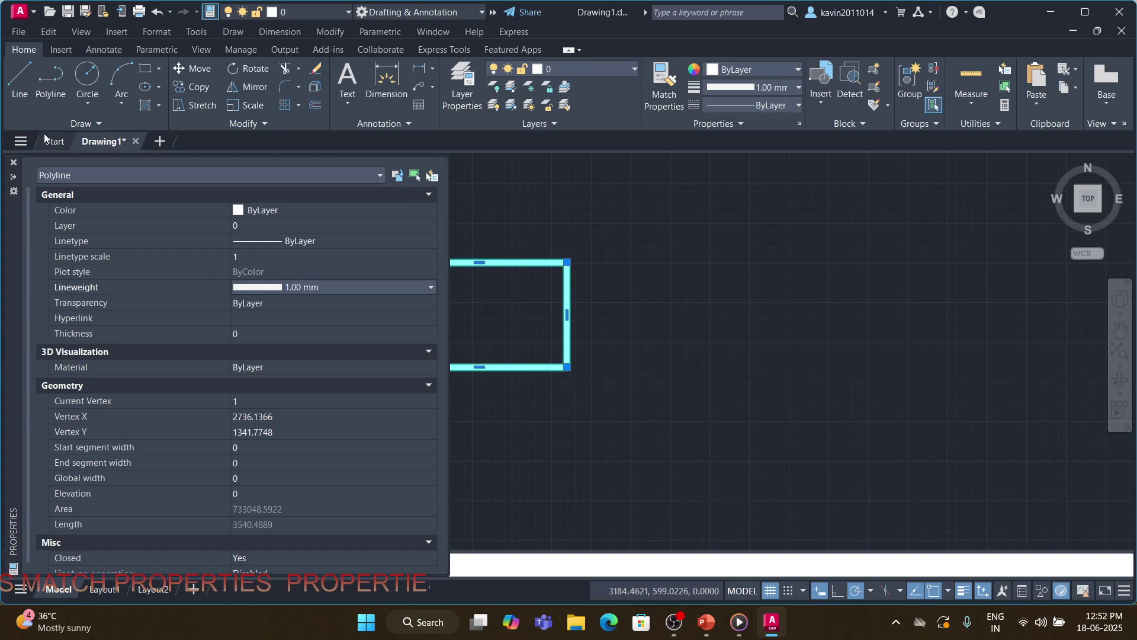
left_click(13, 162)
key("Escape")
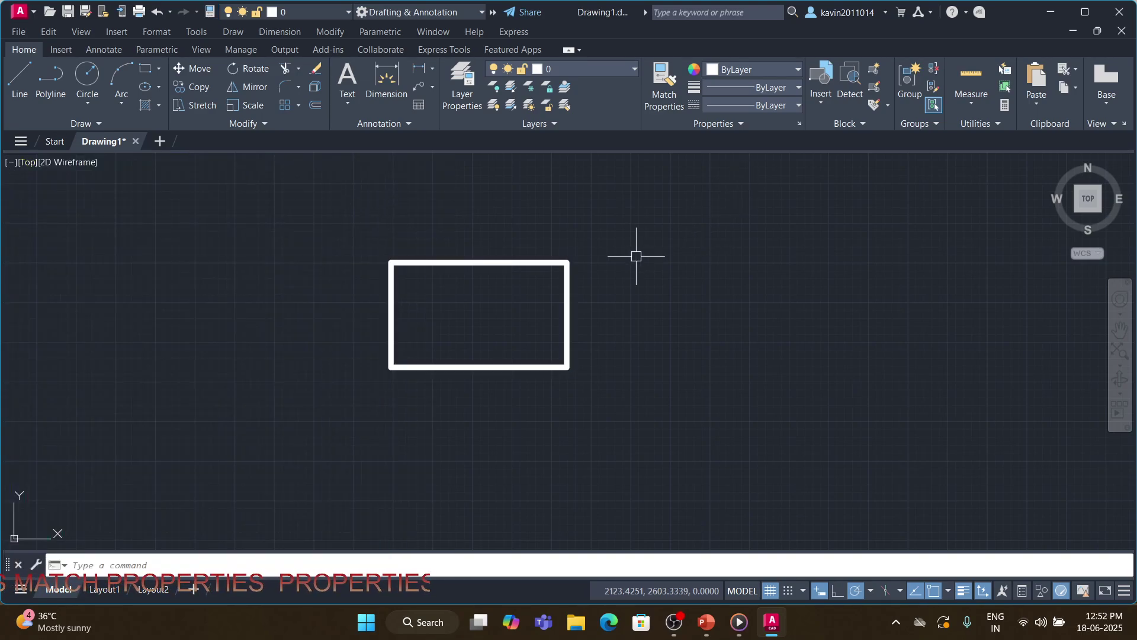
Show the Quick Properties of the rectangle and review the listed color, layer, linetype and global width.
left_click(565, 297)
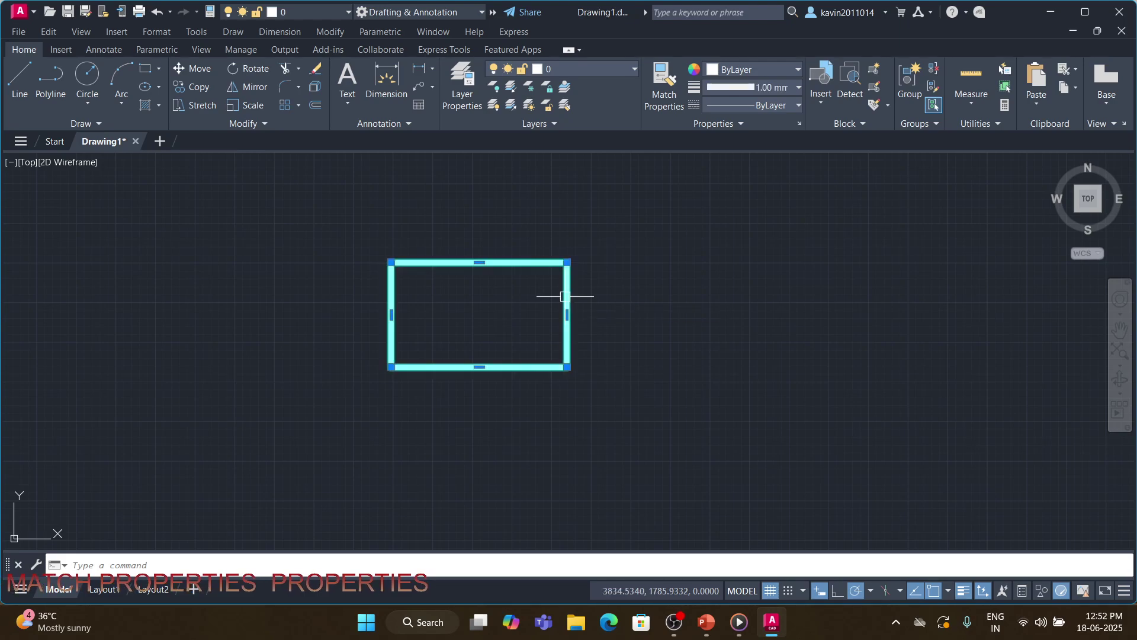
right_click(566, 296)
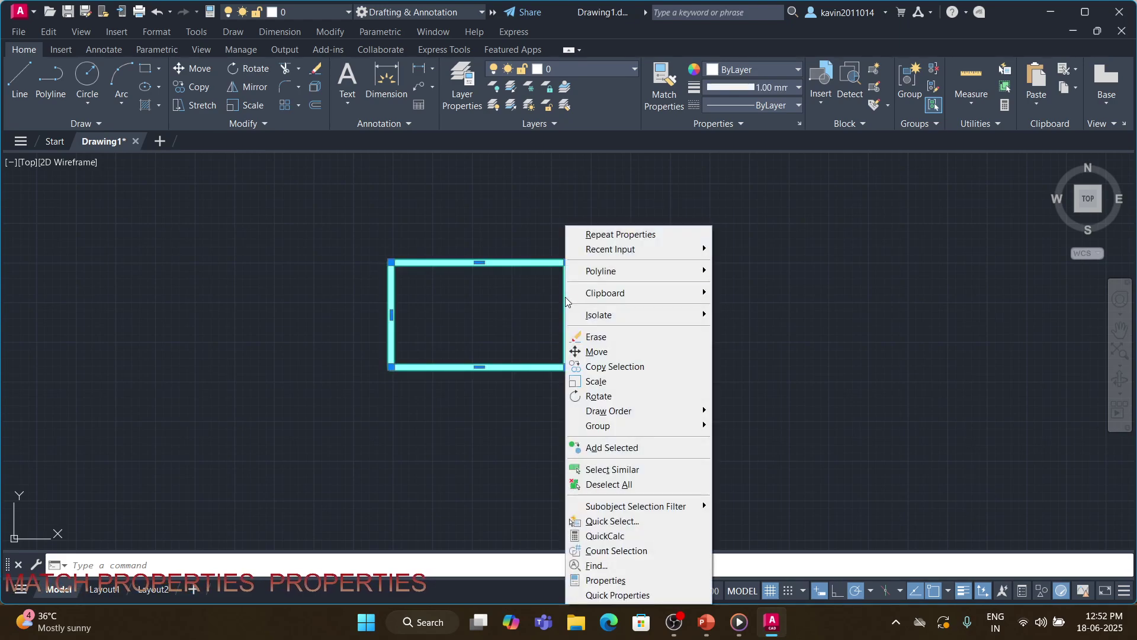
left_click(609, 595)
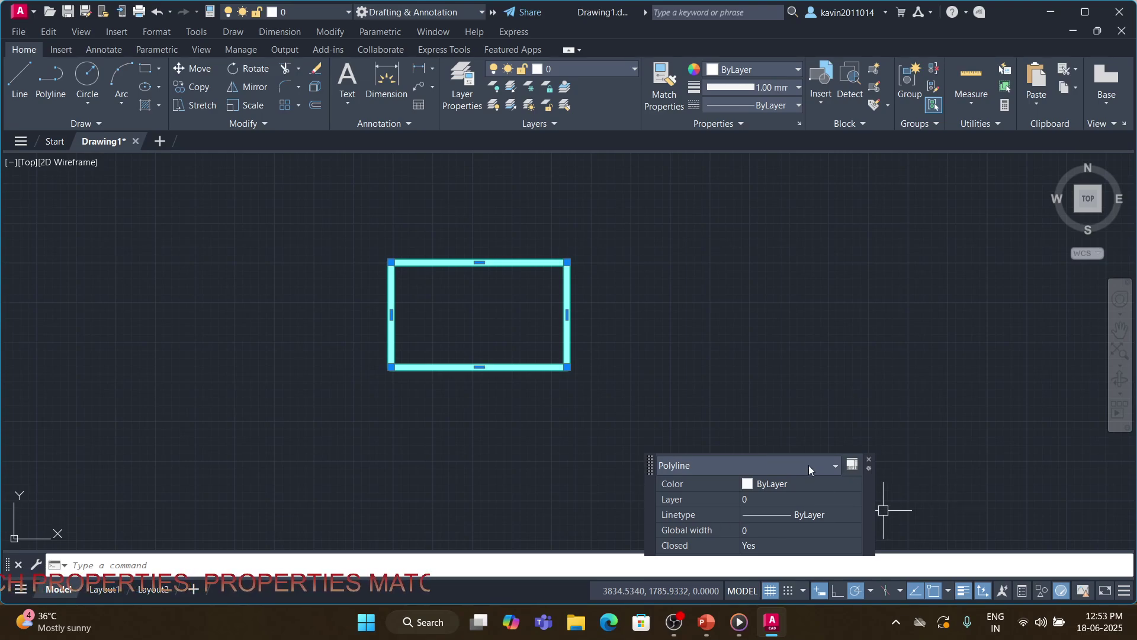
key("Escape")
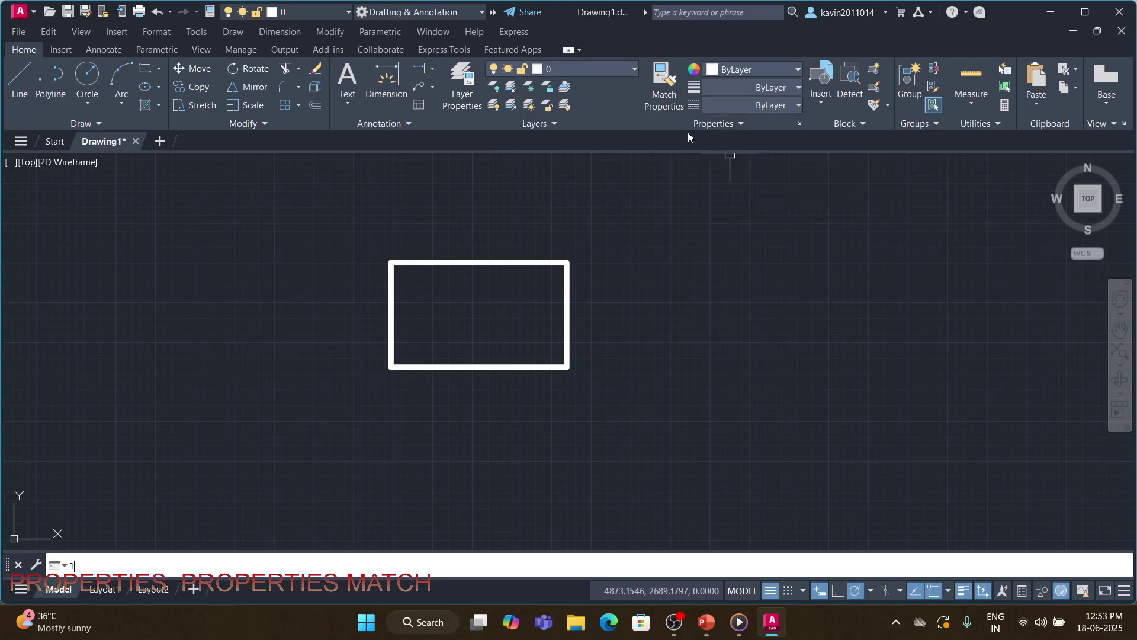
Open the Linetype Manager with the LT command, review the loaded linetypes and close it without changes.
type("t")
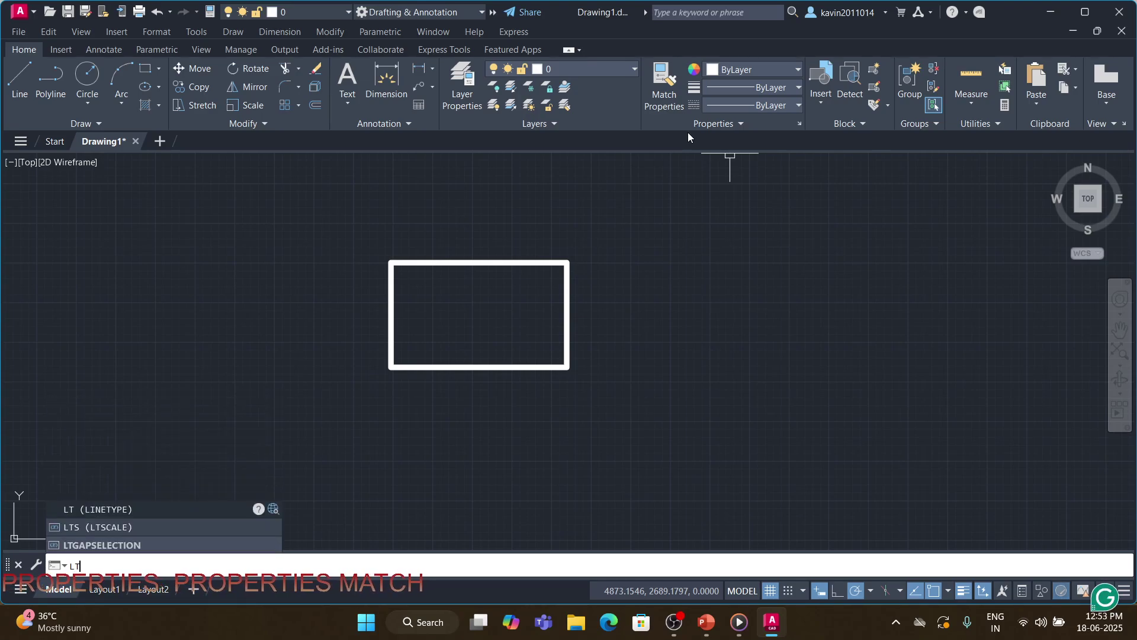
key("Return")
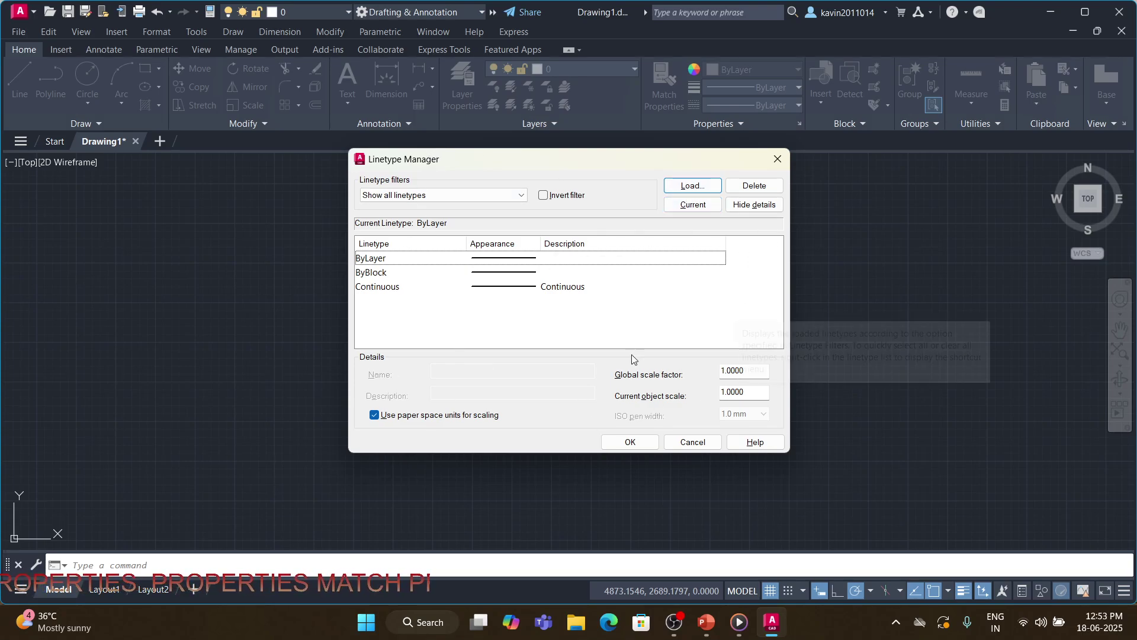
left_click(778, 159)
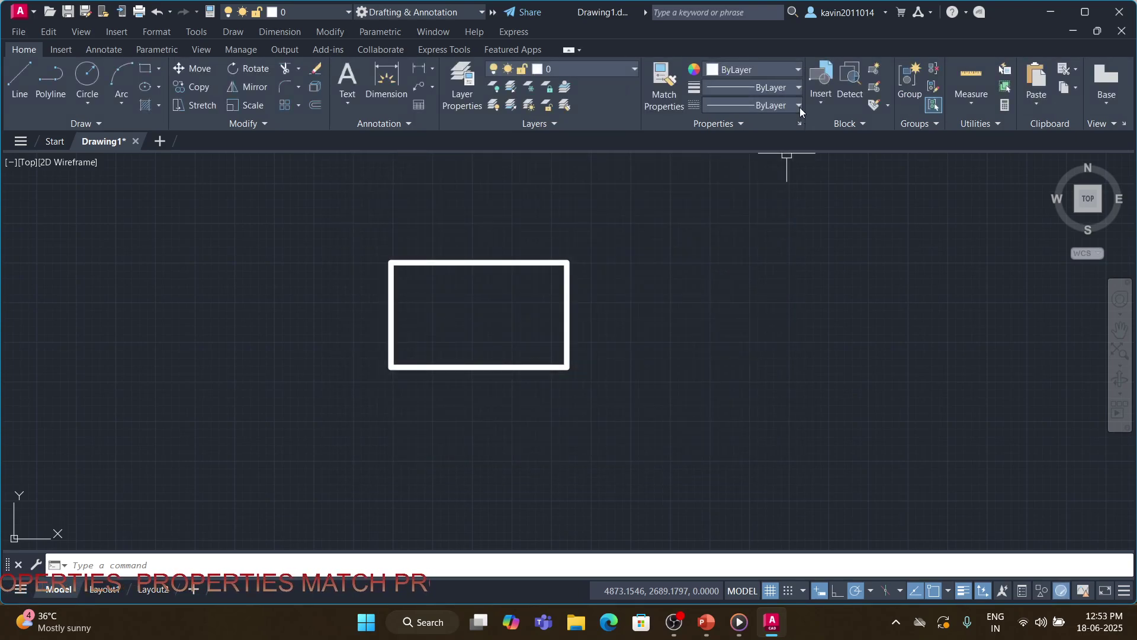
Reopen the Linetype Manager from the linetype list's Other option and load the BATTING linetype from acadiso.lin.
left_click(799, 106)
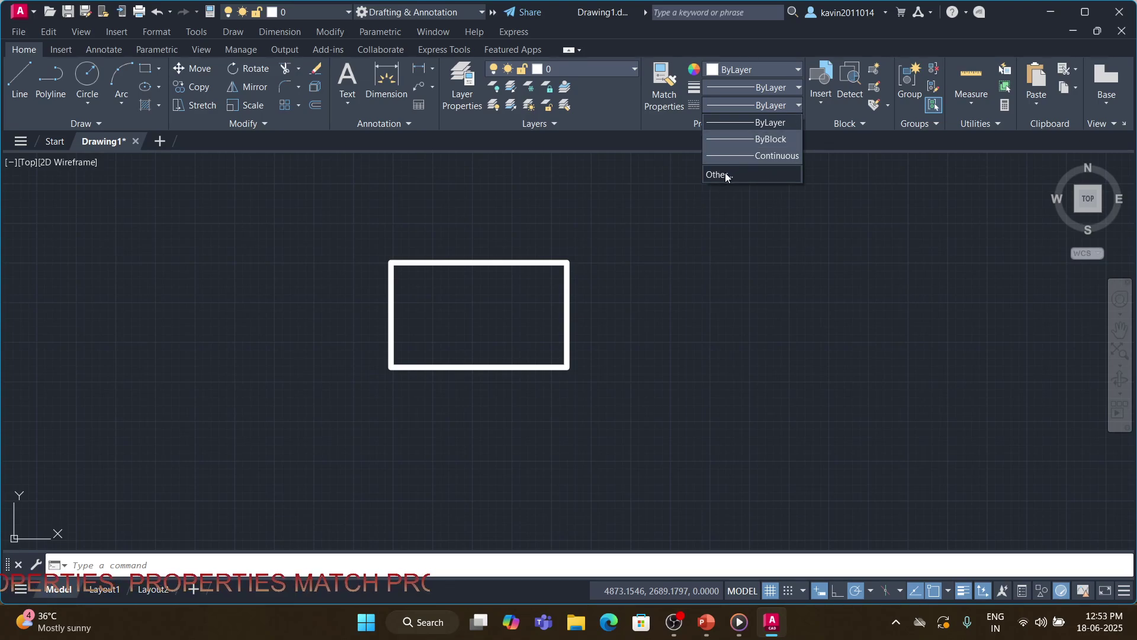
left_click(725, 175)
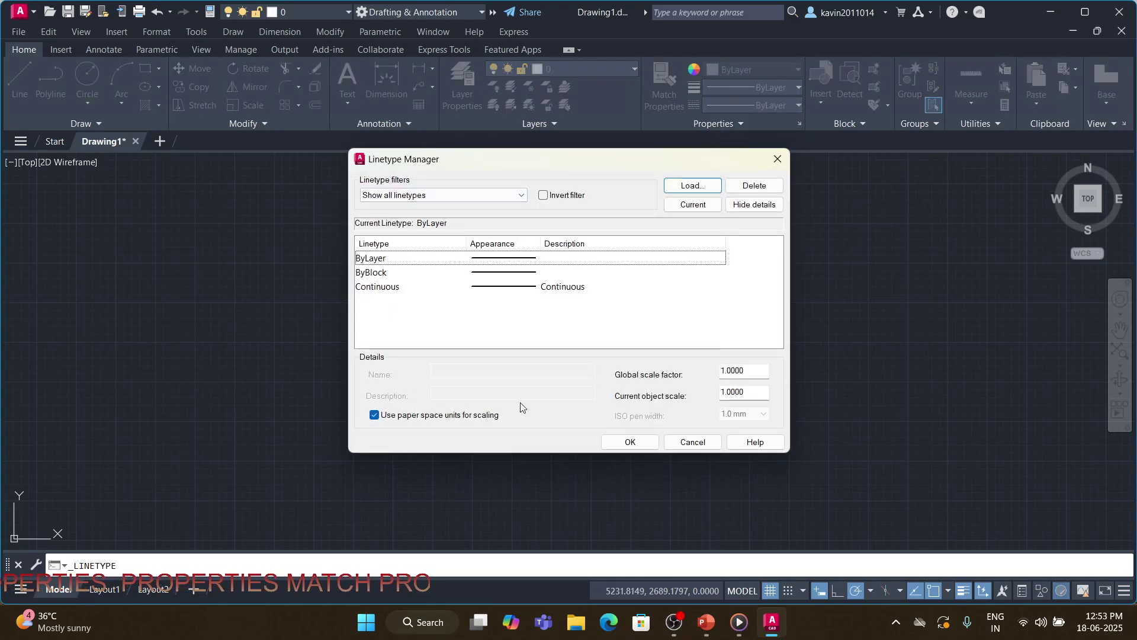
left_click(704, 187)
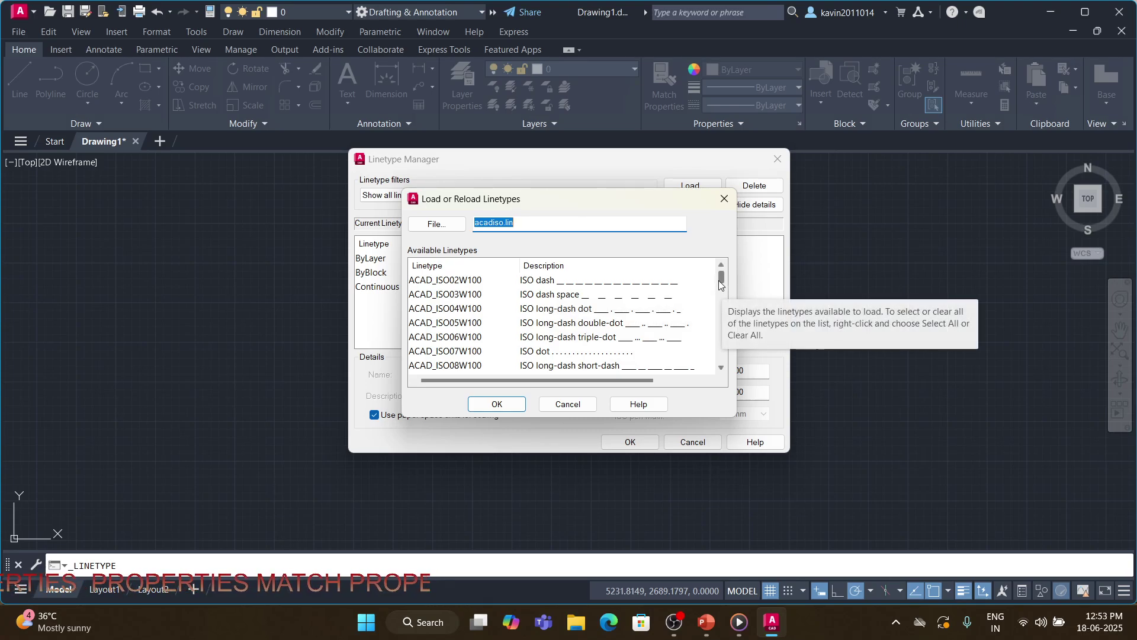
left_click_drag(720, 285, 722, 303)
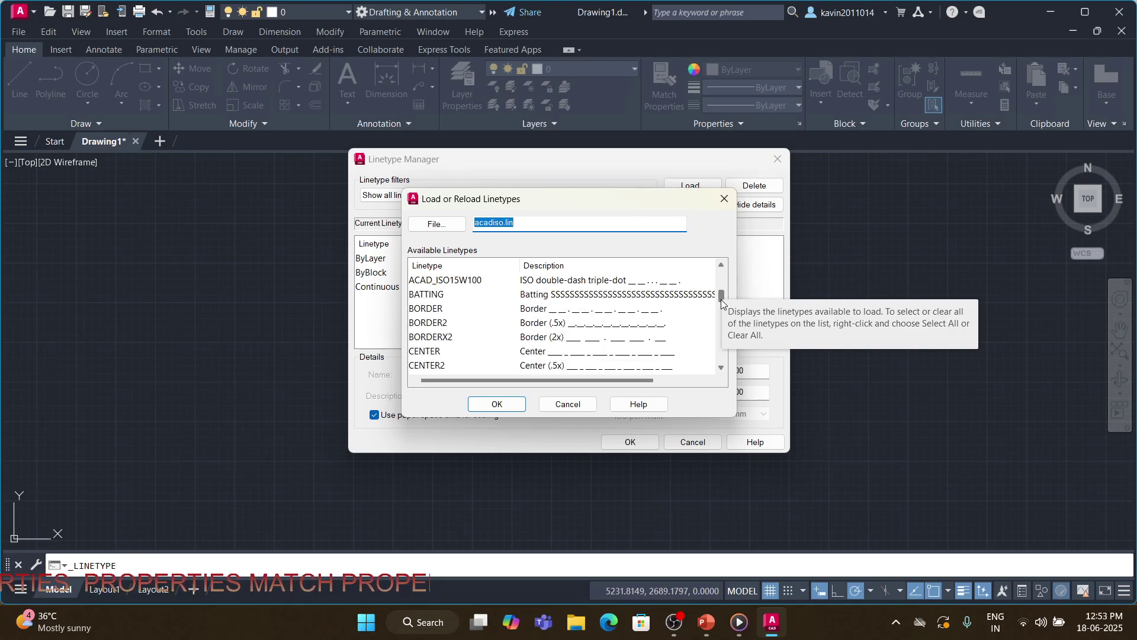
left_click(689, 296)
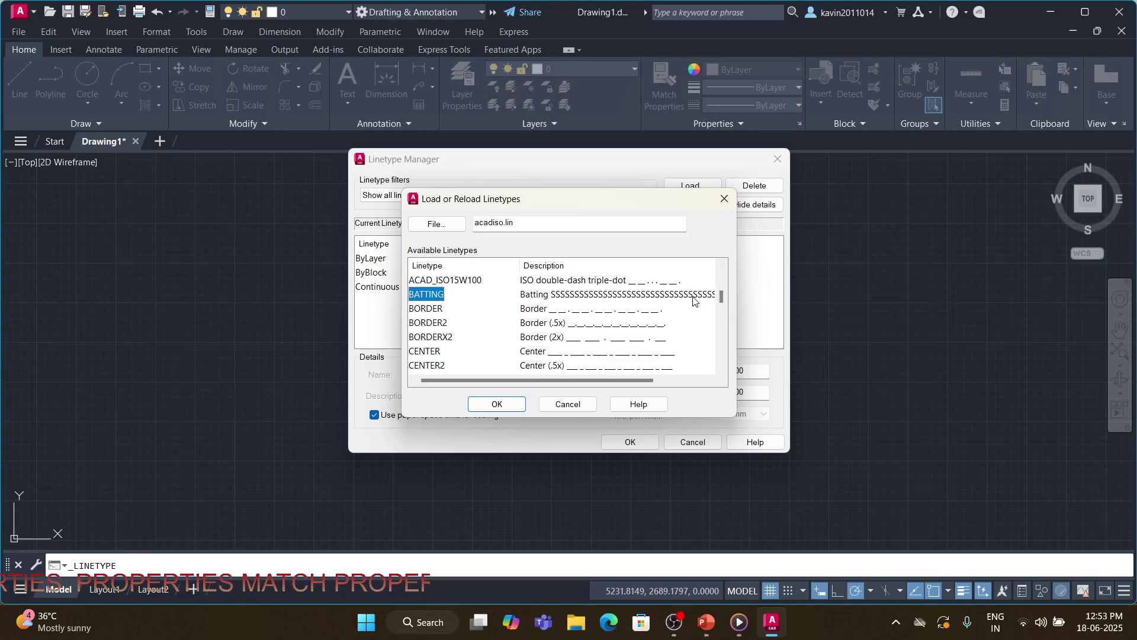
left_click(513, 406)
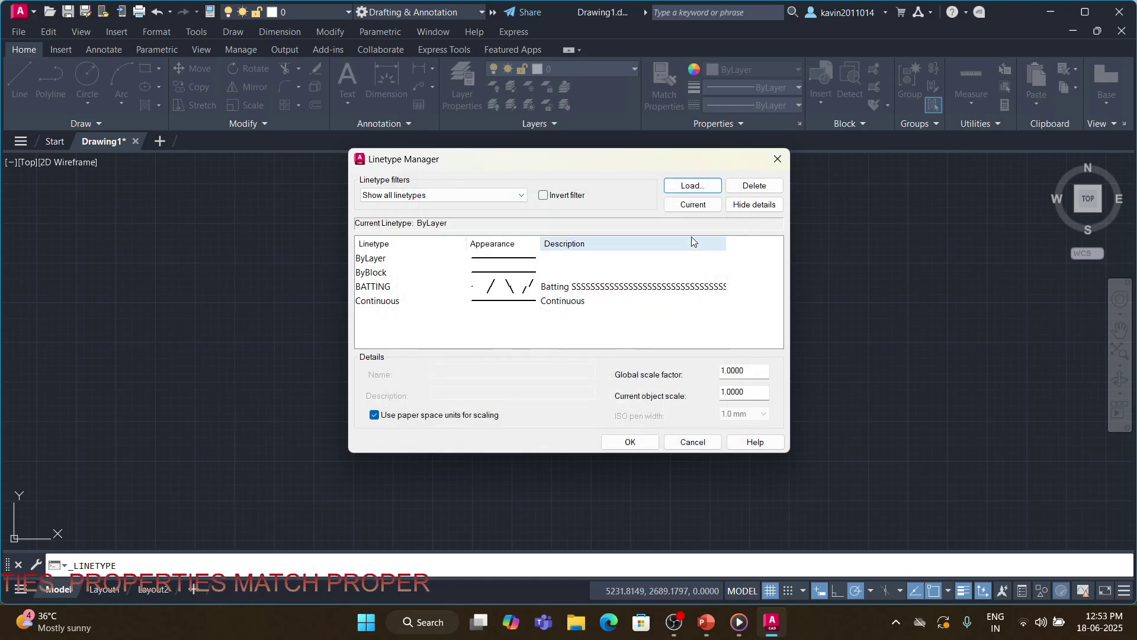
Load the CENTER and DASHED linetypes from acadiso.lin into the drawing, one after the other.
left_click(703, 187)
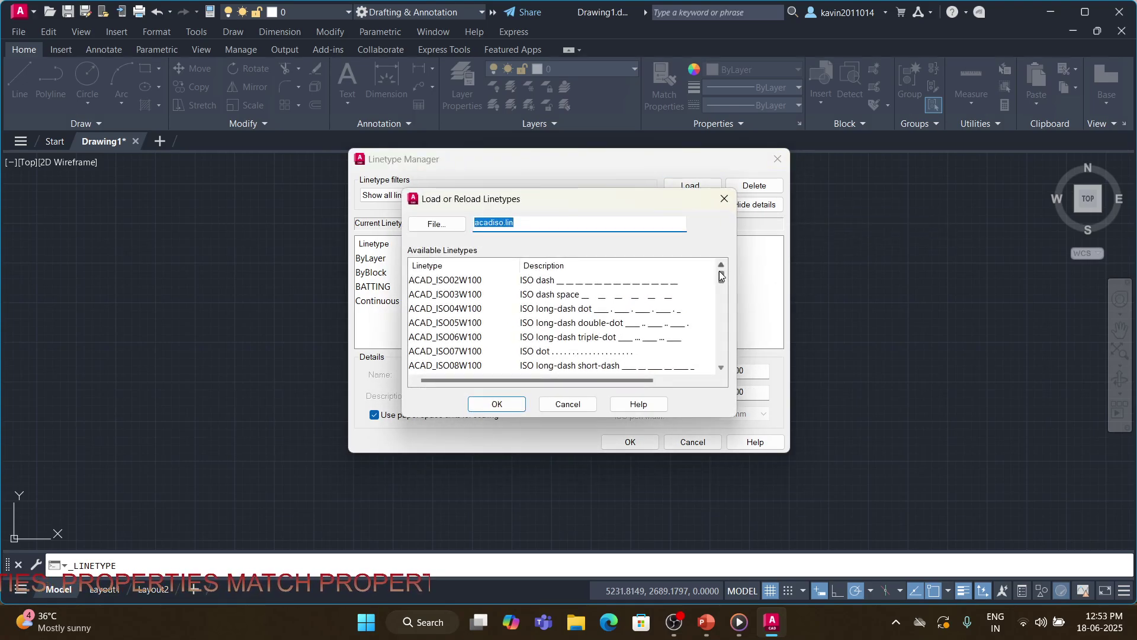
left_click_drag(721, 276, 721, 304)
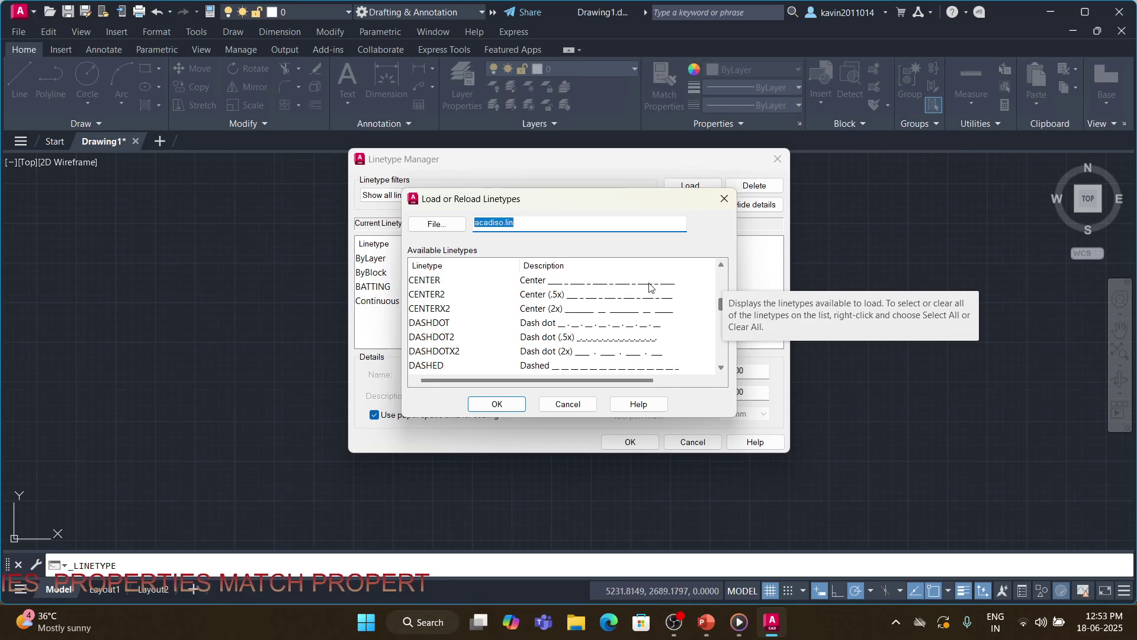
left_click(565, 284)
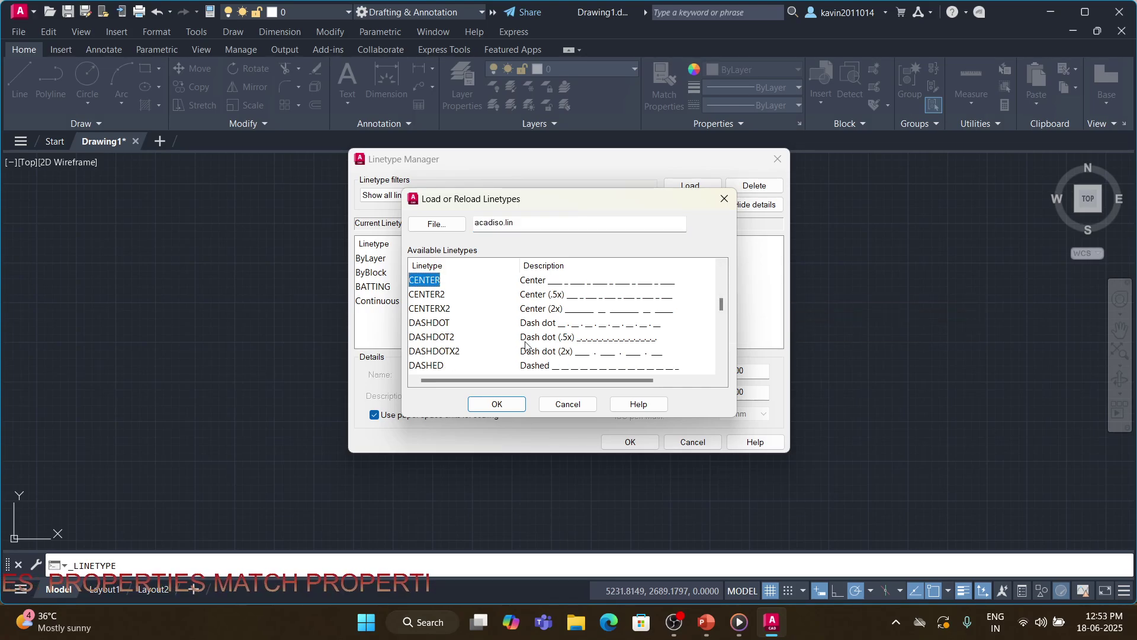
left_click(502, 403)
left_click(707, 189)
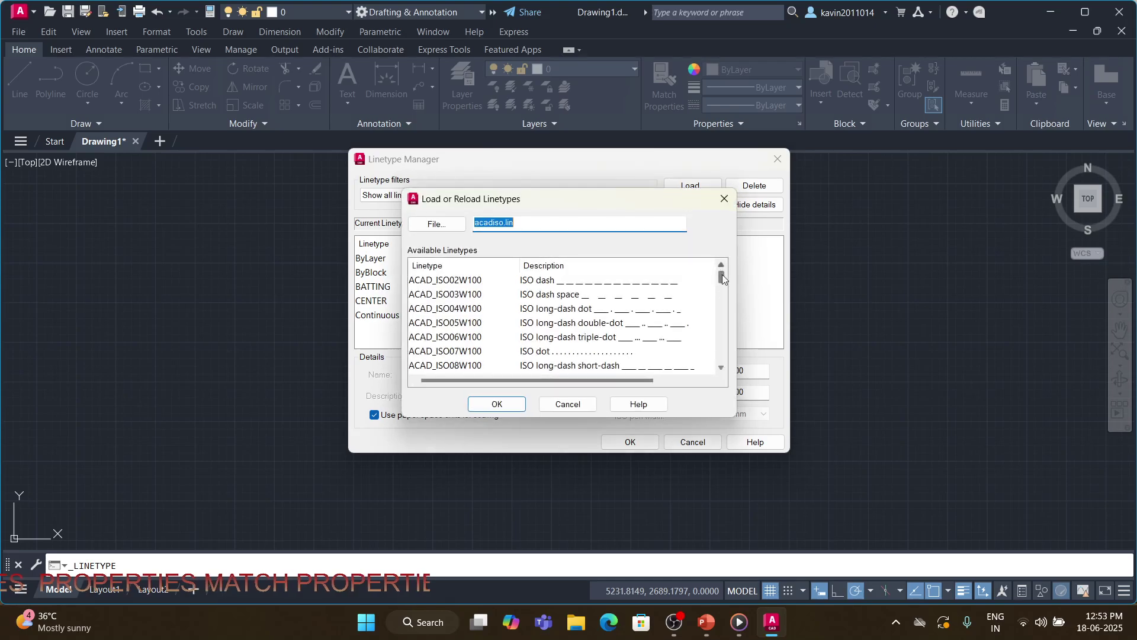
left_click_drag(723, 277, 722, 308)
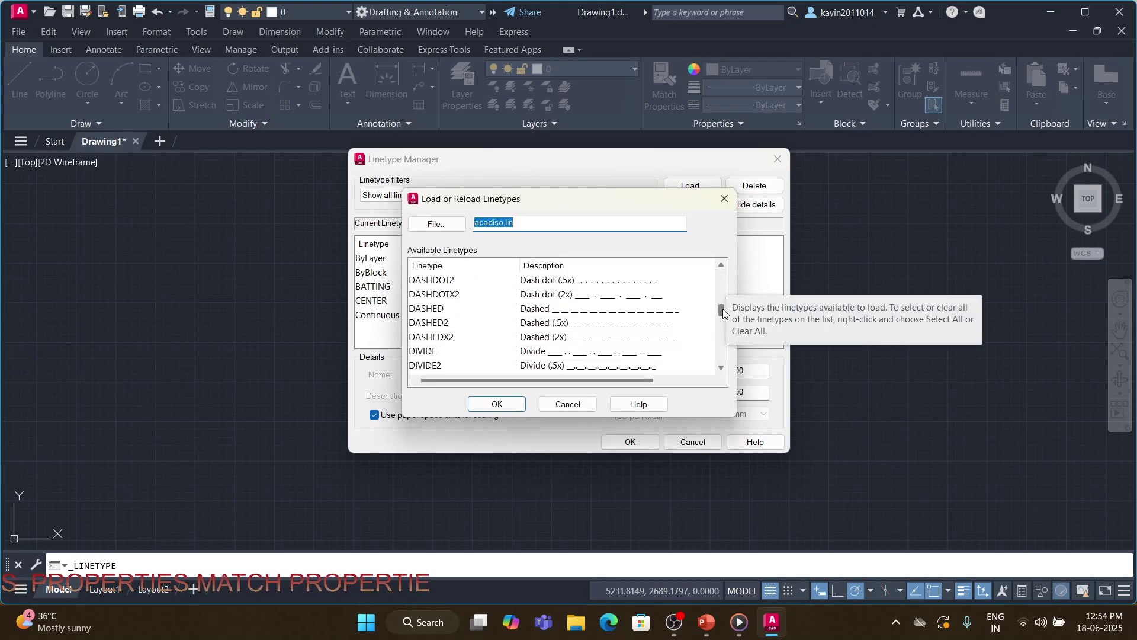
left_click(592, 308)
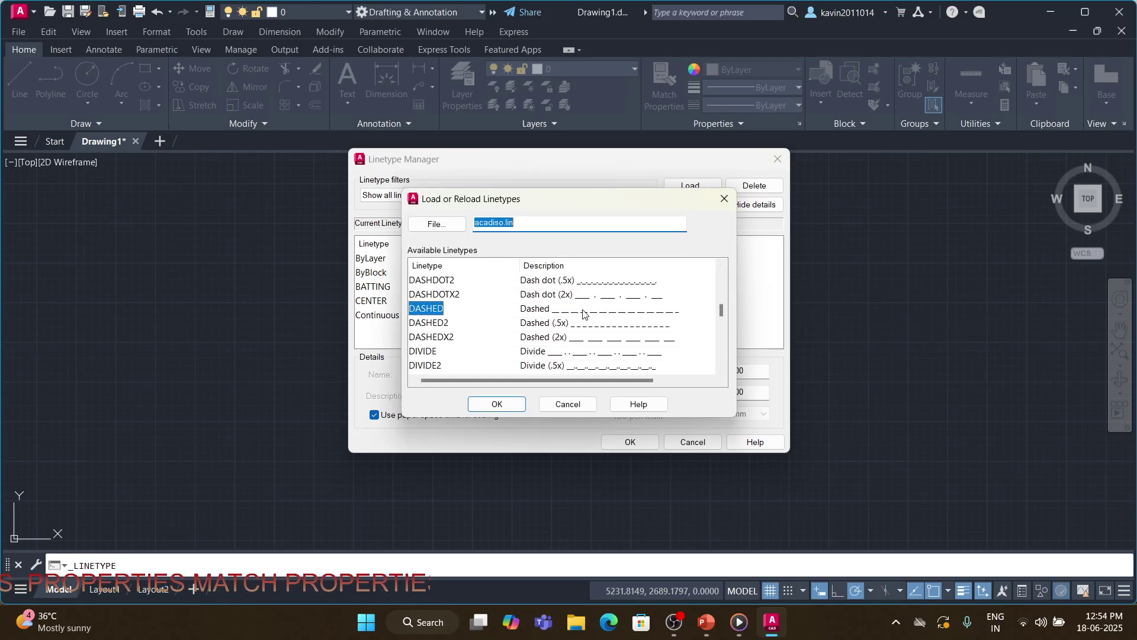
left_click(505, 408)
Load the TRACKS and ZIGZAG linetypes together from acadiso.lin and accept the Linetype Manager changes.
left_click(690, 185)
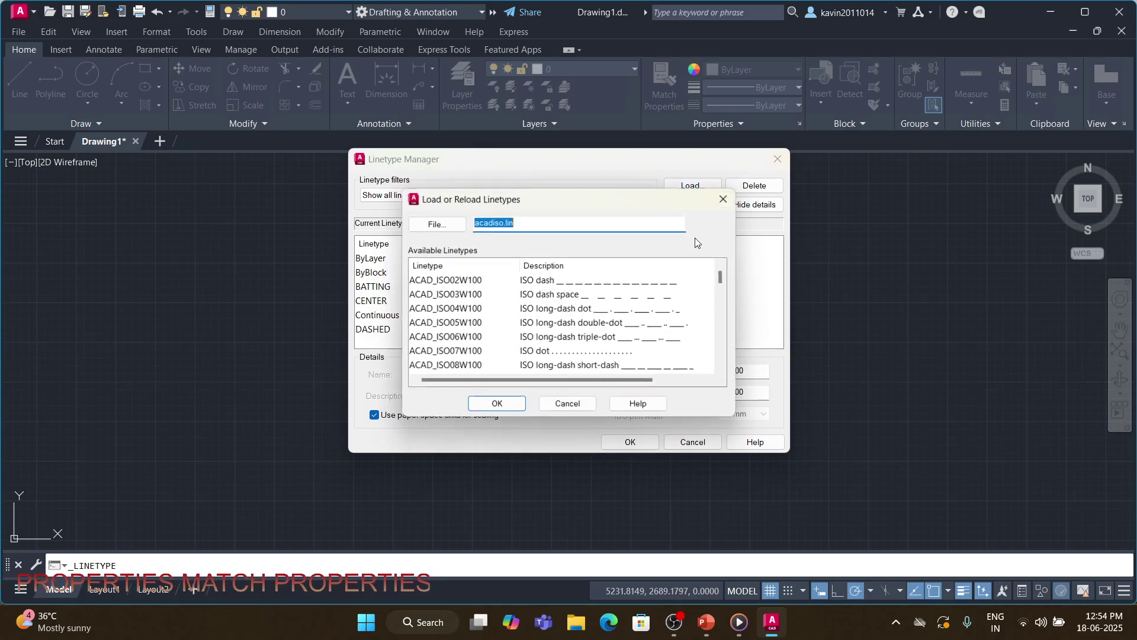
left_click_drag(720, 276, 723, 365)
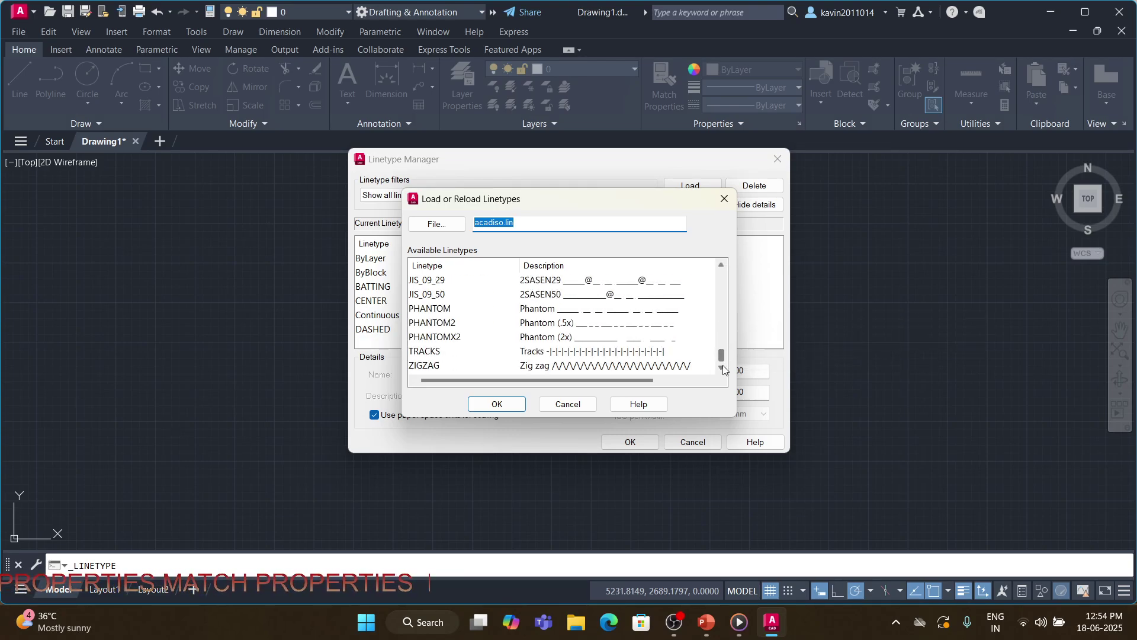
left_click(639, 355)
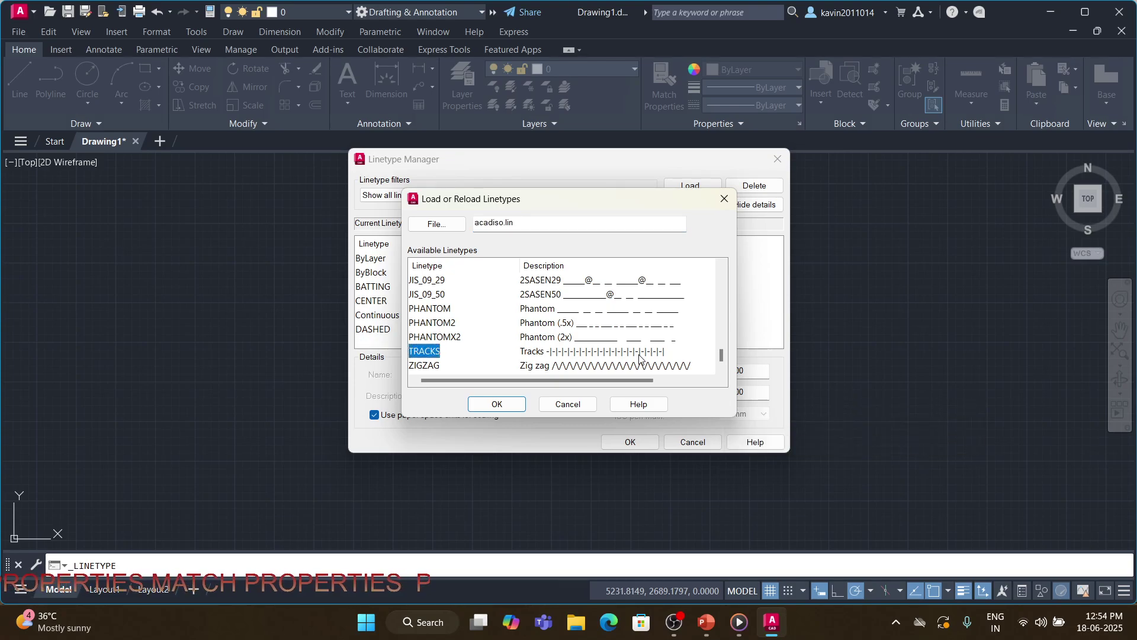
key("shift+Down")
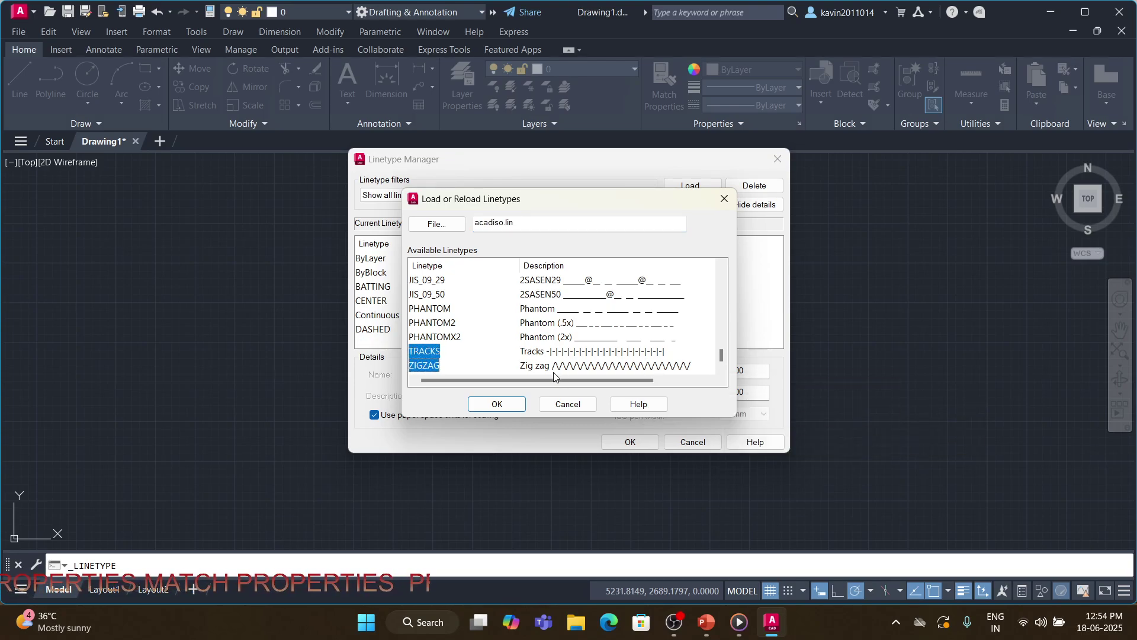
left_click(498, 404)
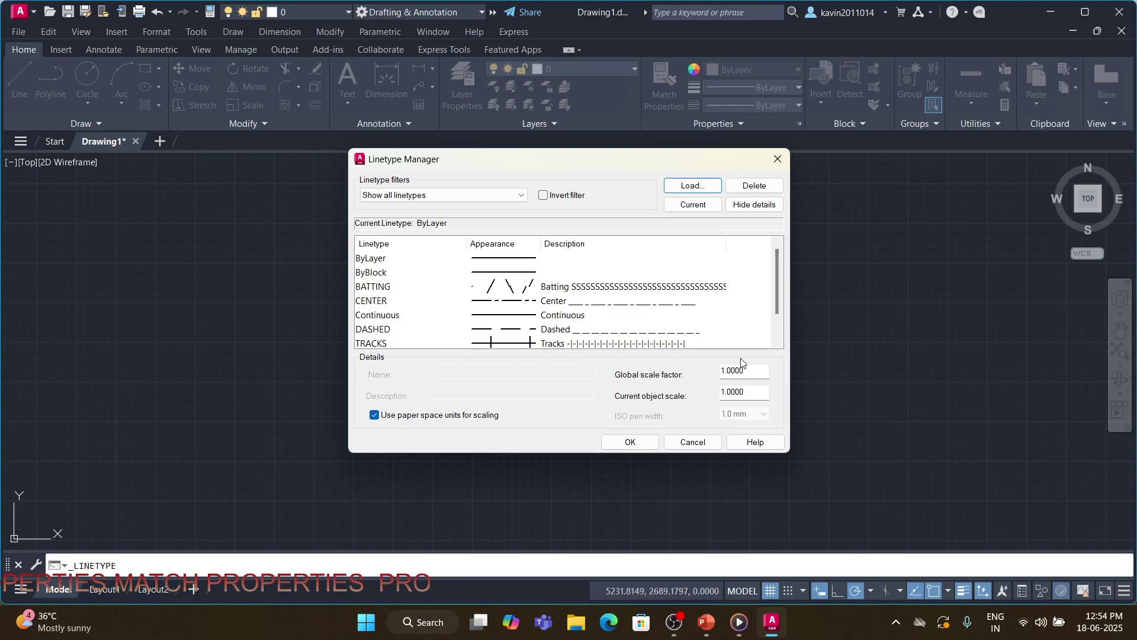
left_click(630, 442)
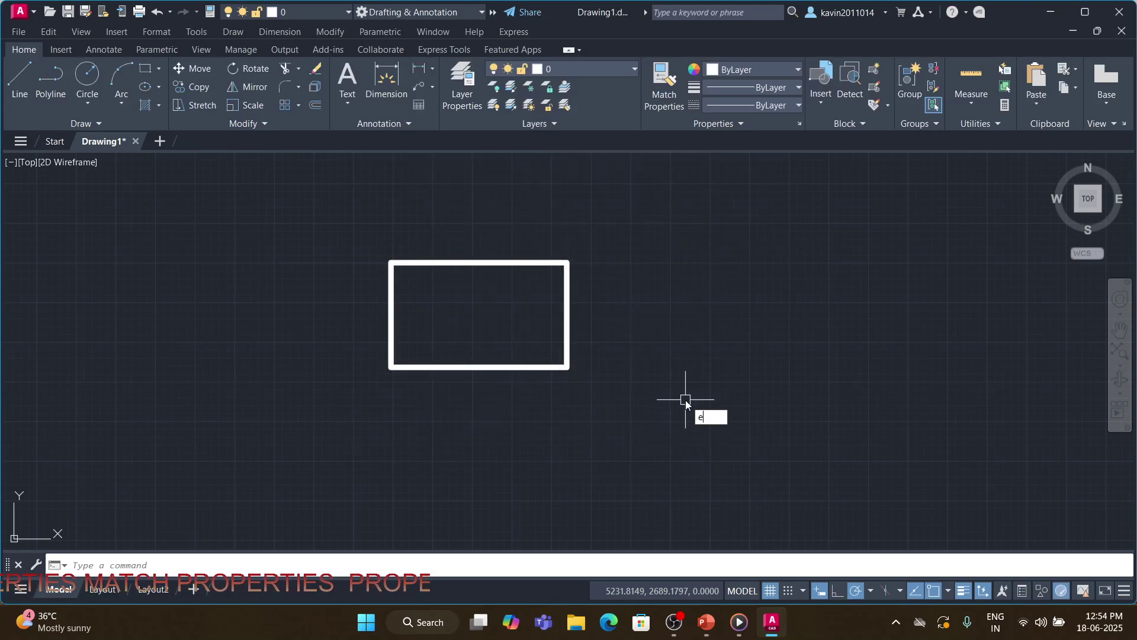
Erase all objects in the drawing.
key("Return")
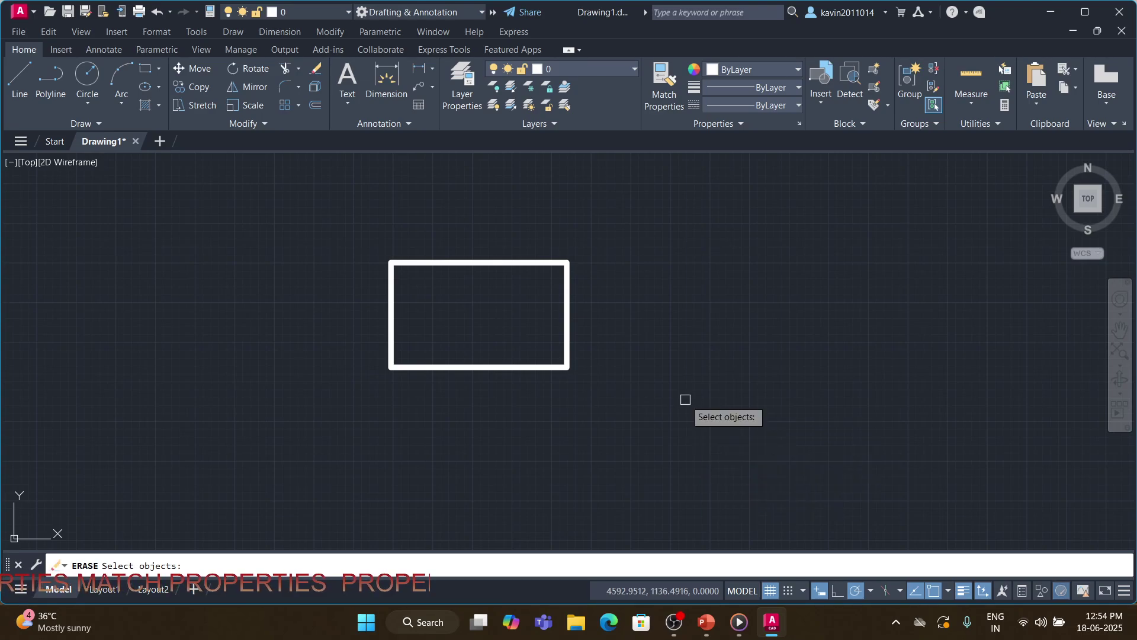
type("all")
key("Return")
key("Return")
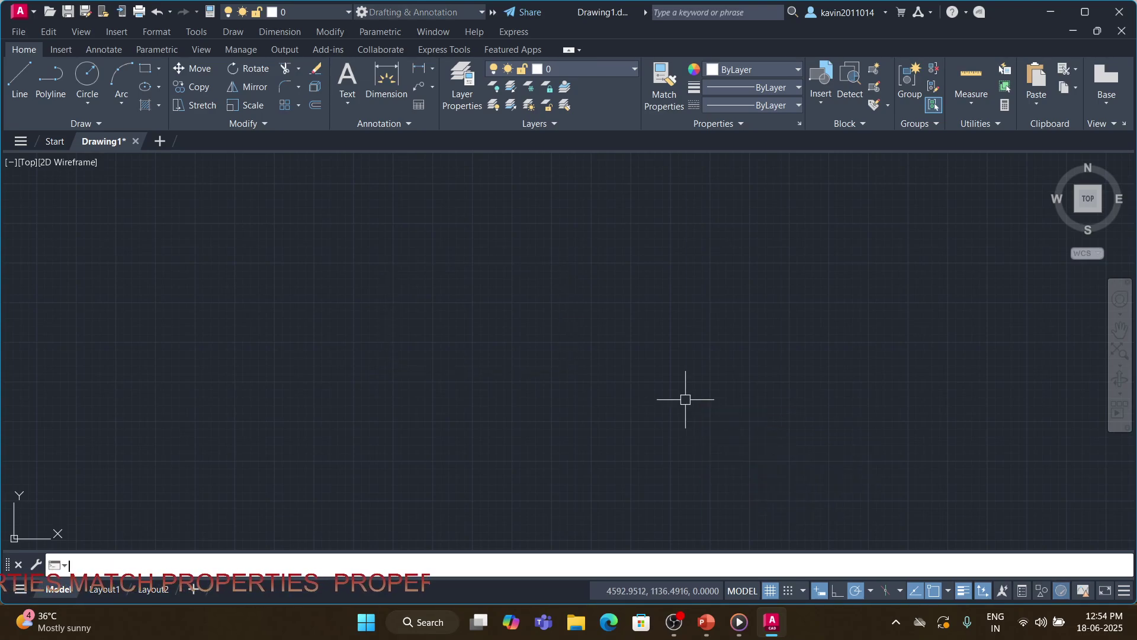
Draw a circle at a freely picked centre and radius in the empty drawing.
type("c")
key("Return")
left_click(375, 339)
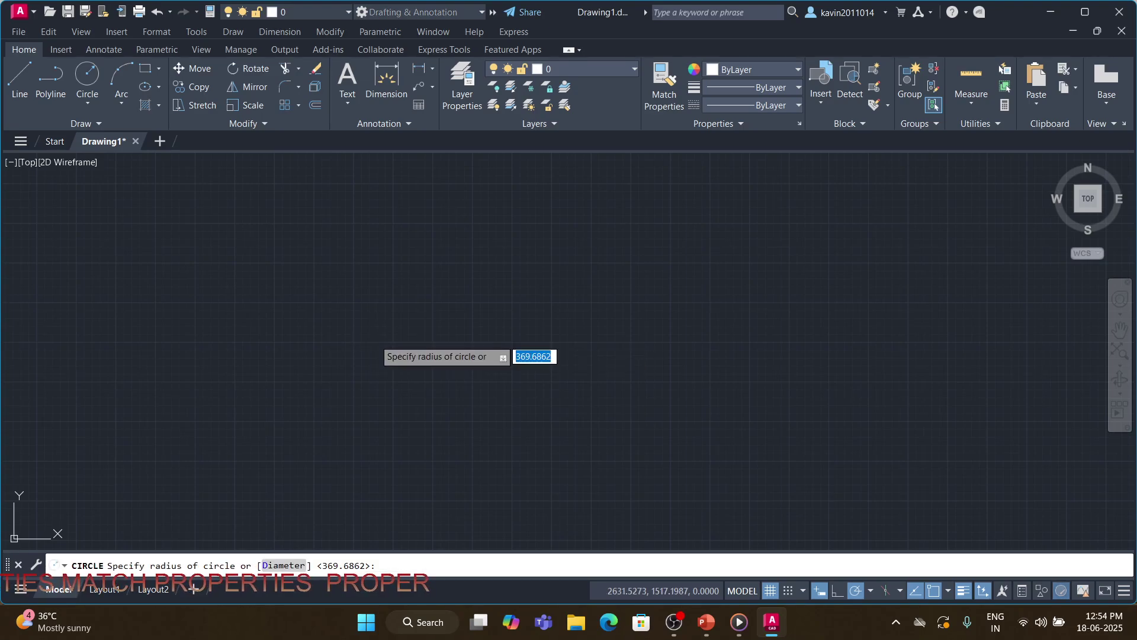
left_click(354, 413)
Draw a vertical line about 1530 units long through the circle's centre with Ortho on, extending beyond both sides.
type("l")
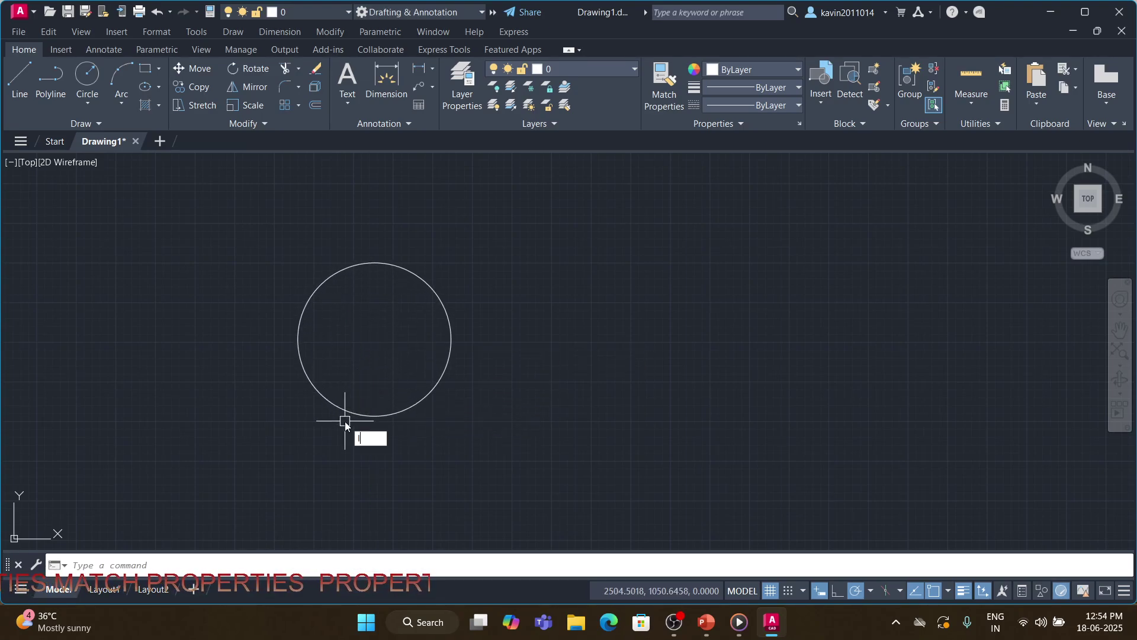
key("Return")
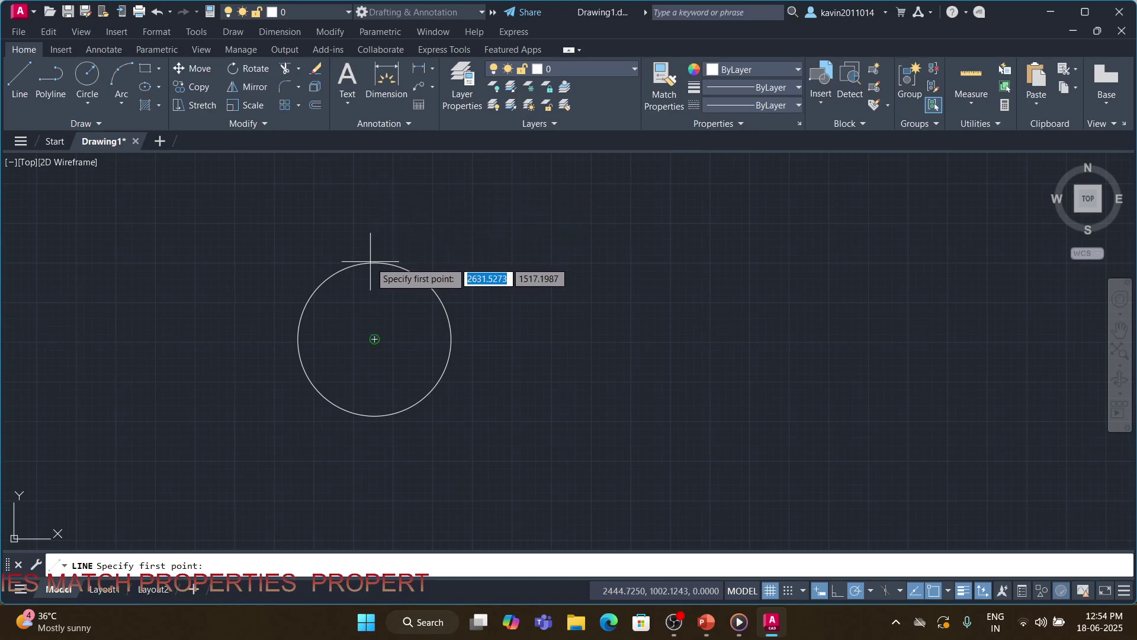
left_click(374, 223)
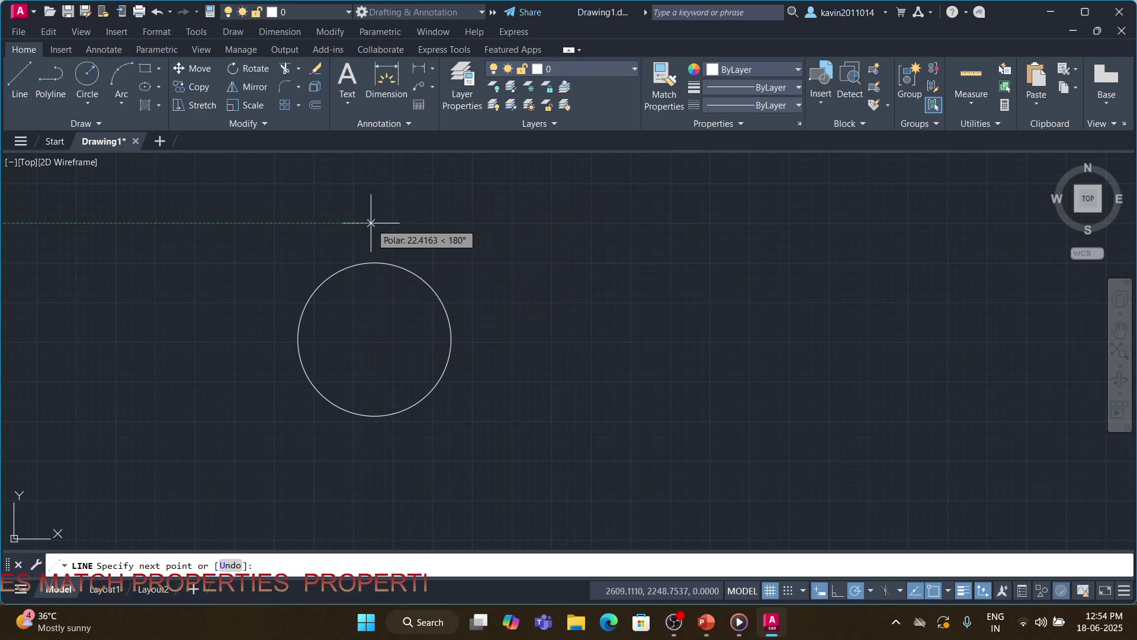
left_click(375, 465)
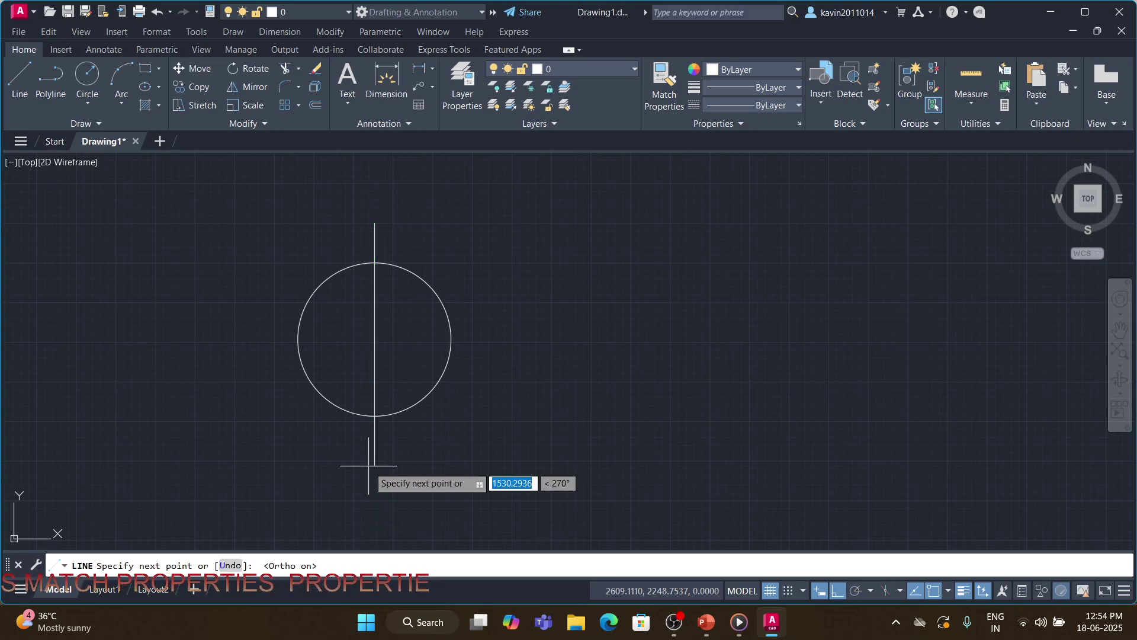
key("Return")
Draw a horizontal line through the circle's centre, extending beyond both sides of the circle.
key("Return")
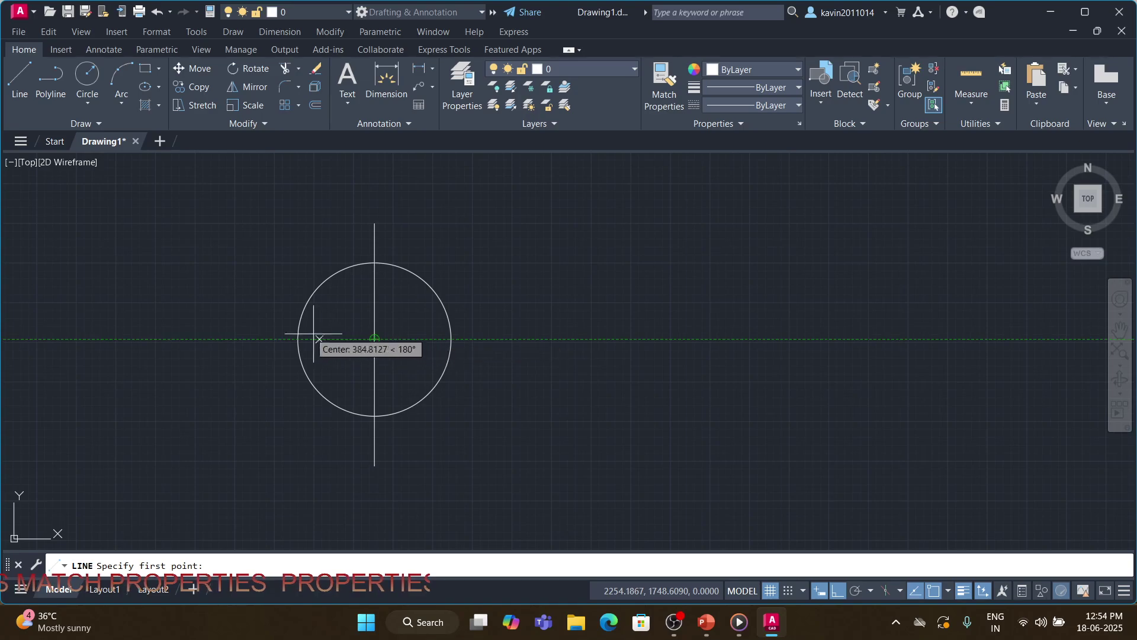
left_click(254, 339)
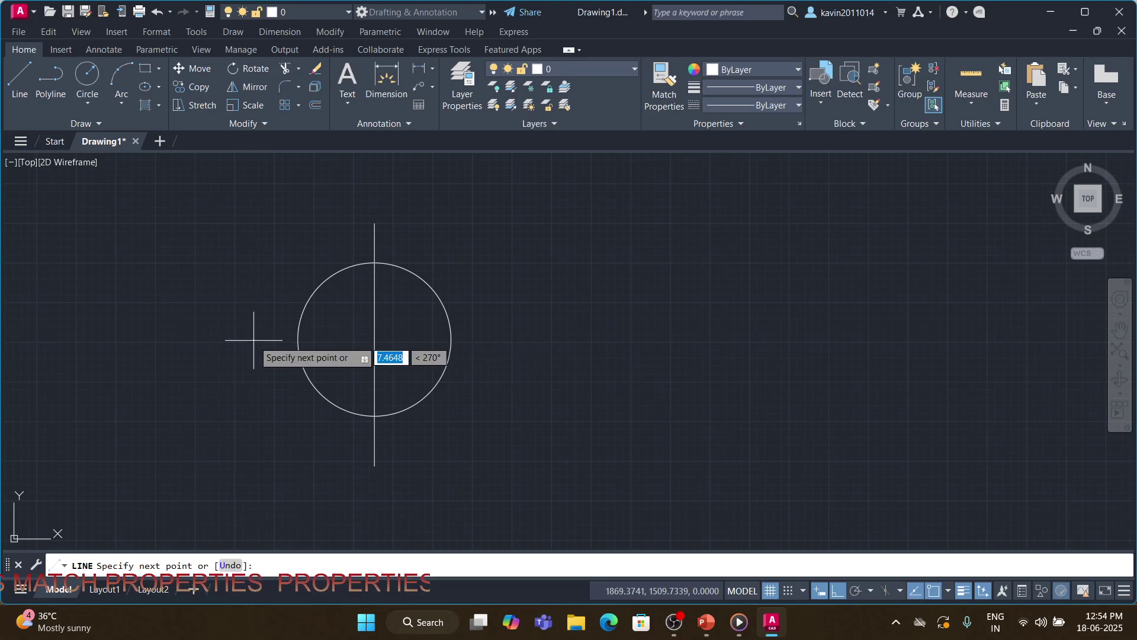
left_click(496, 324)
key("Return")
Draw a rectangle to the right of the circle, picking two opposite corners.
type("rec")
key("Return")
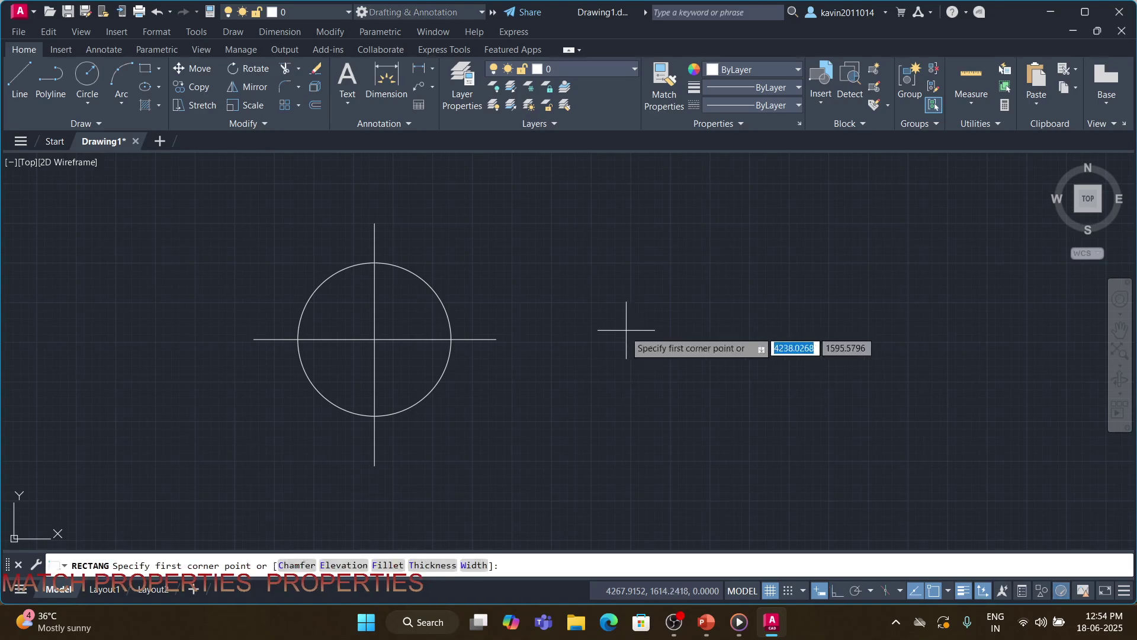
left_click(580, 359)
left_click(742, 255)
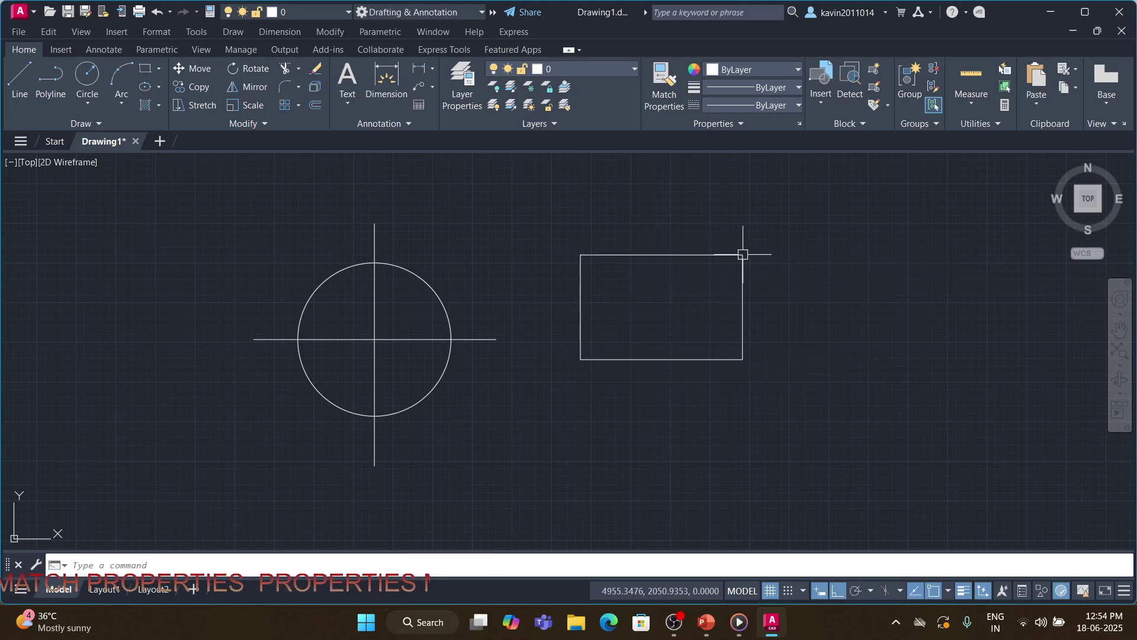
key("Return")
key("Escape")
Offset the rectangle outward by 200.
type("o")
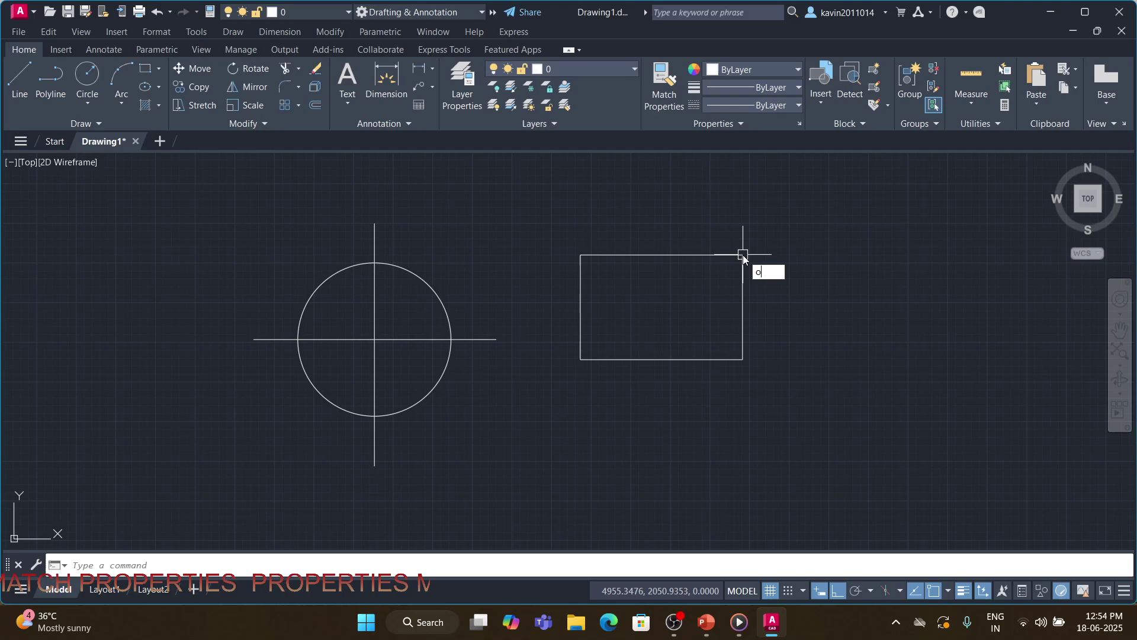
key("Return")
type("10")
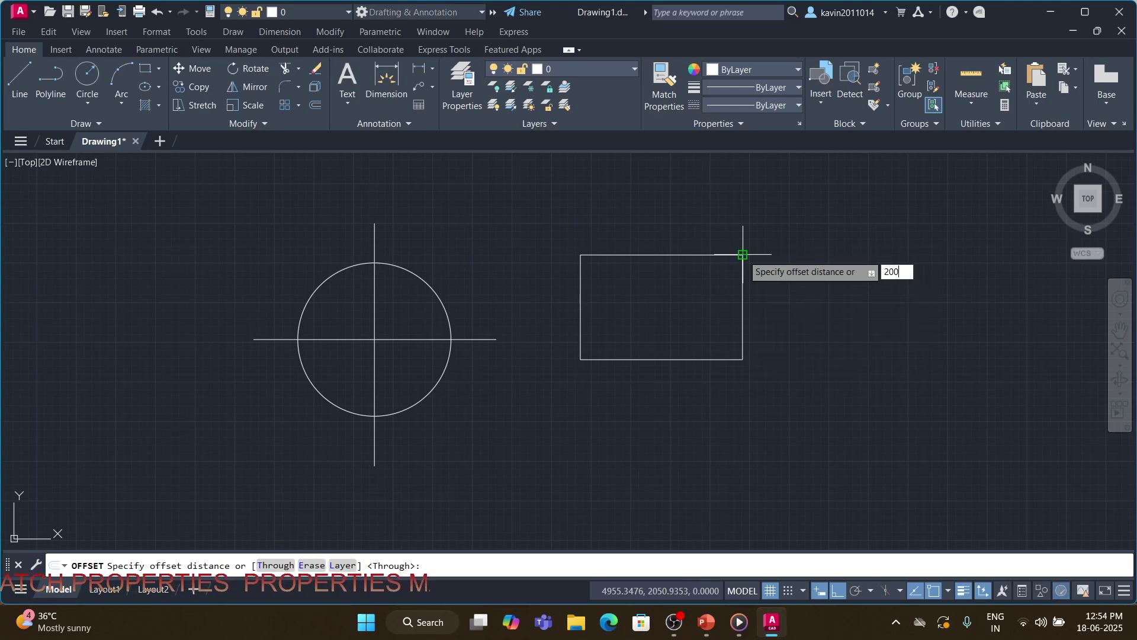
key("Return")
left_click(742, 255)
left_click(754, 222)
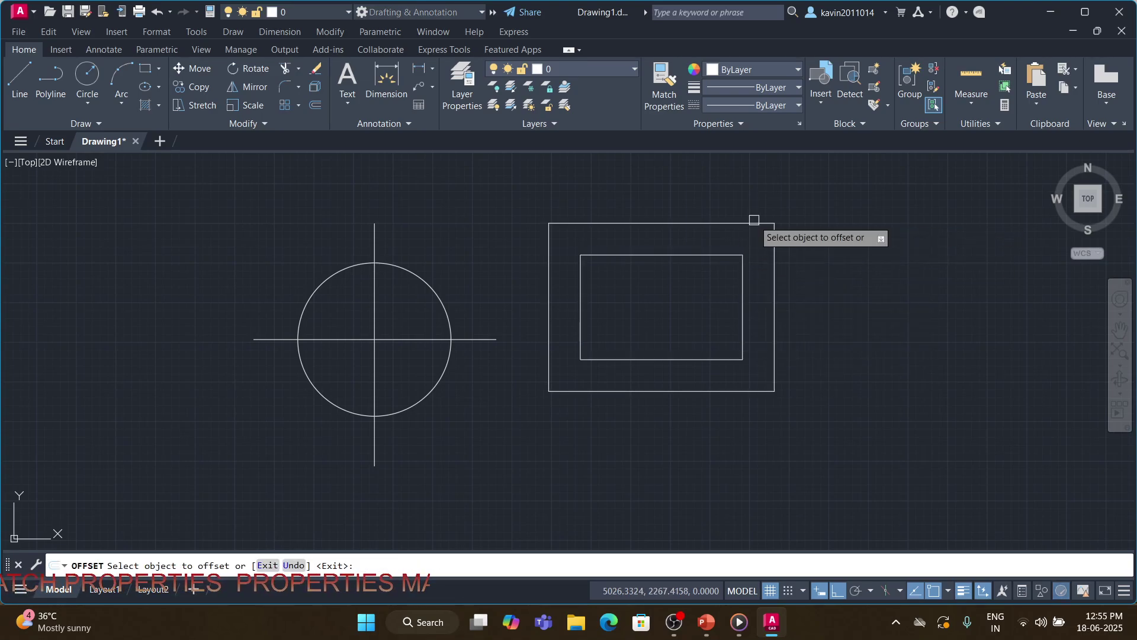
key("Return")
Offset the original rectangle inward to add a smaller rectangle inside it.
key("Return")
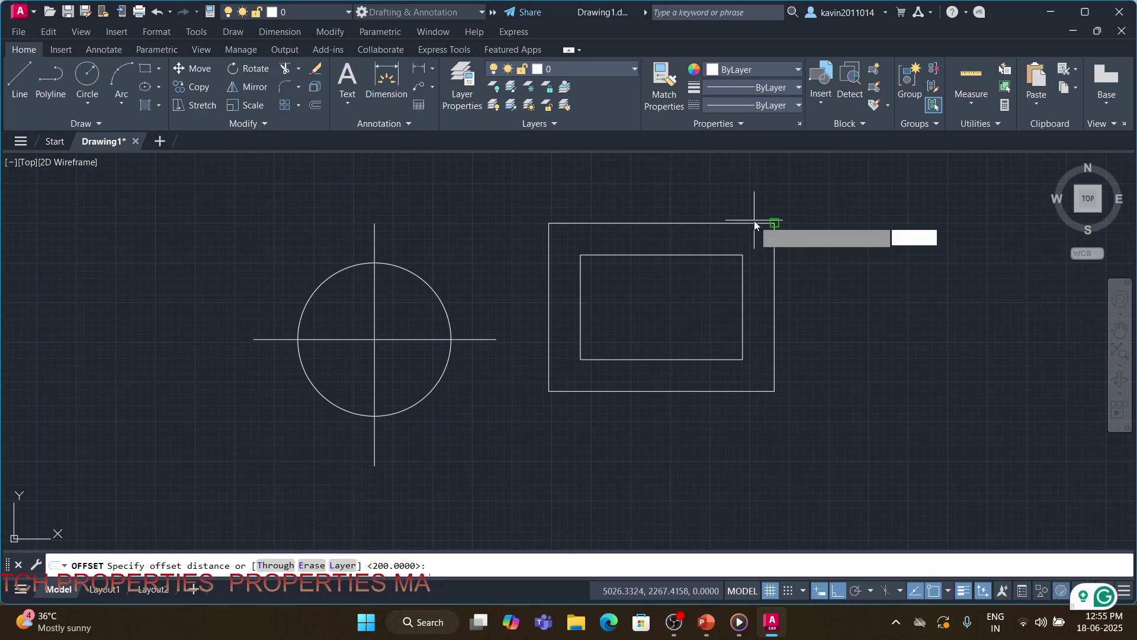
key("Return")
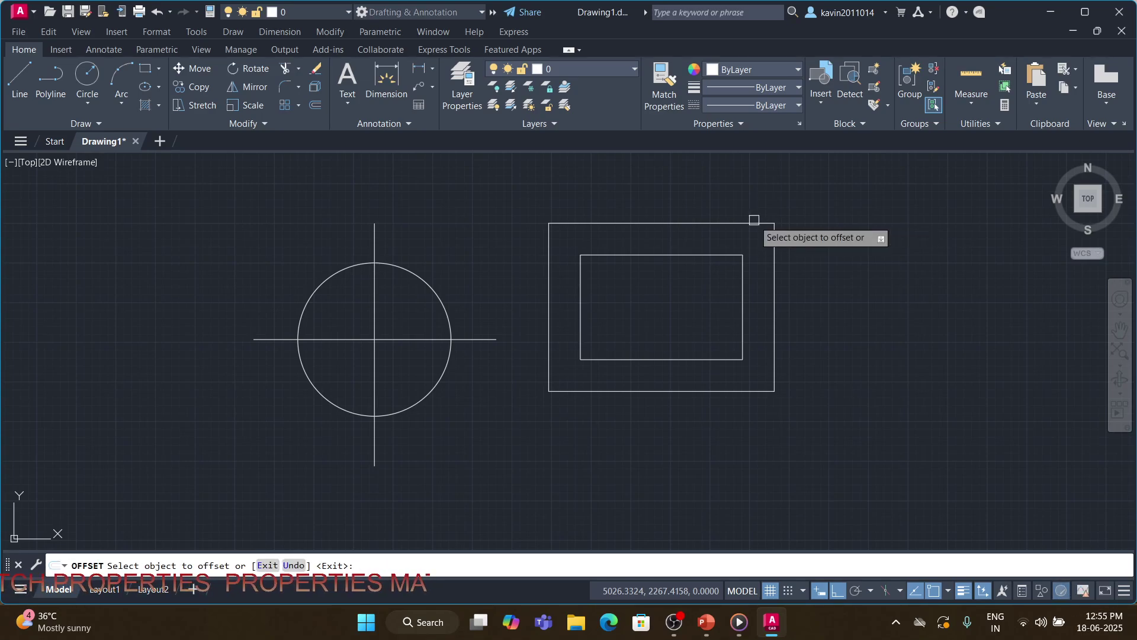
left_click(698, 255)
left_click(698, 298)
key("Return")
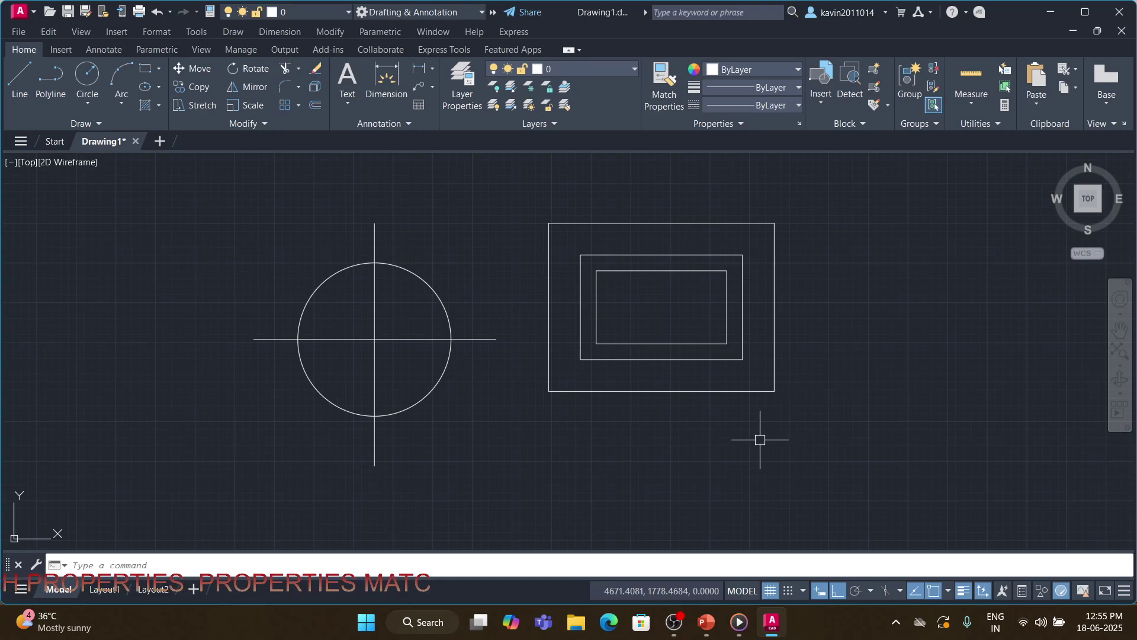
type("pl")
key("Return")
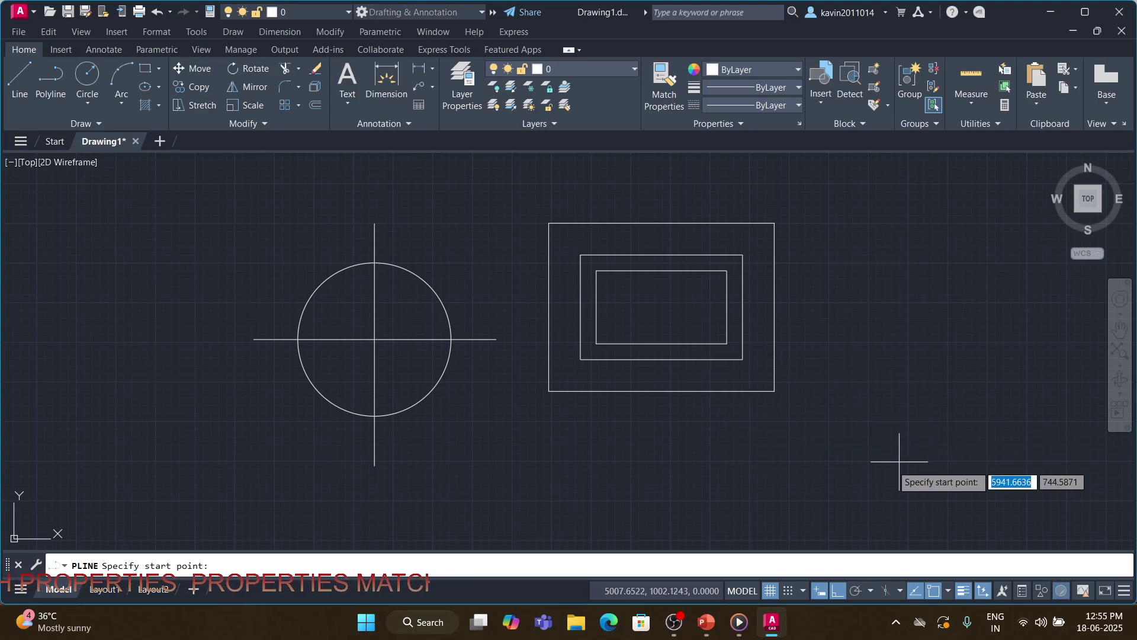
left_click(801, 475)
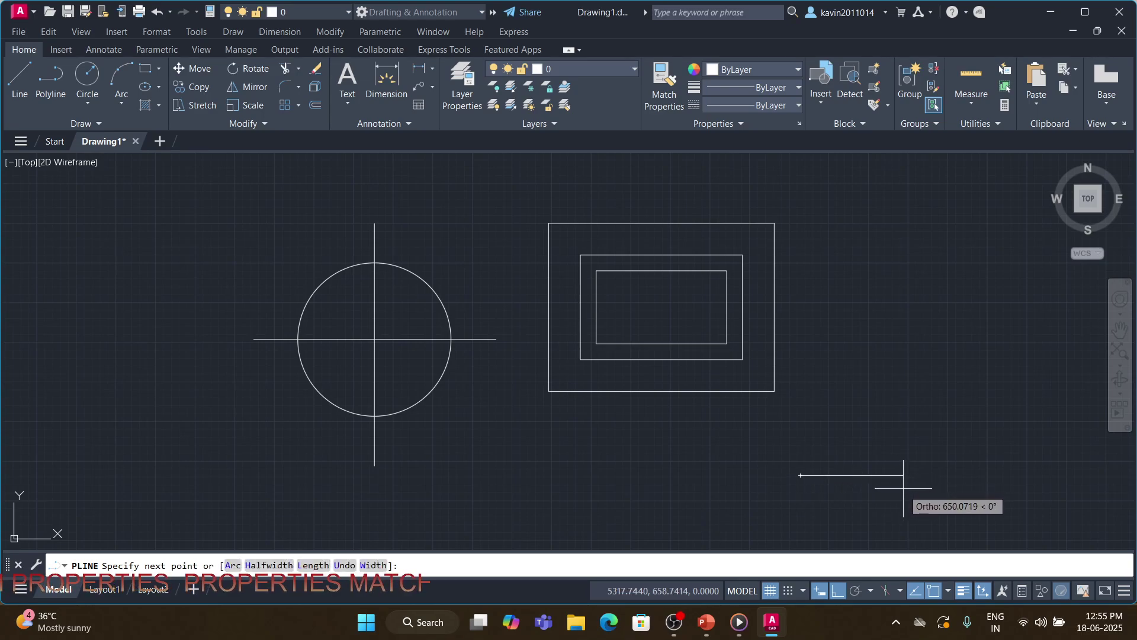
left_click(902, 481)
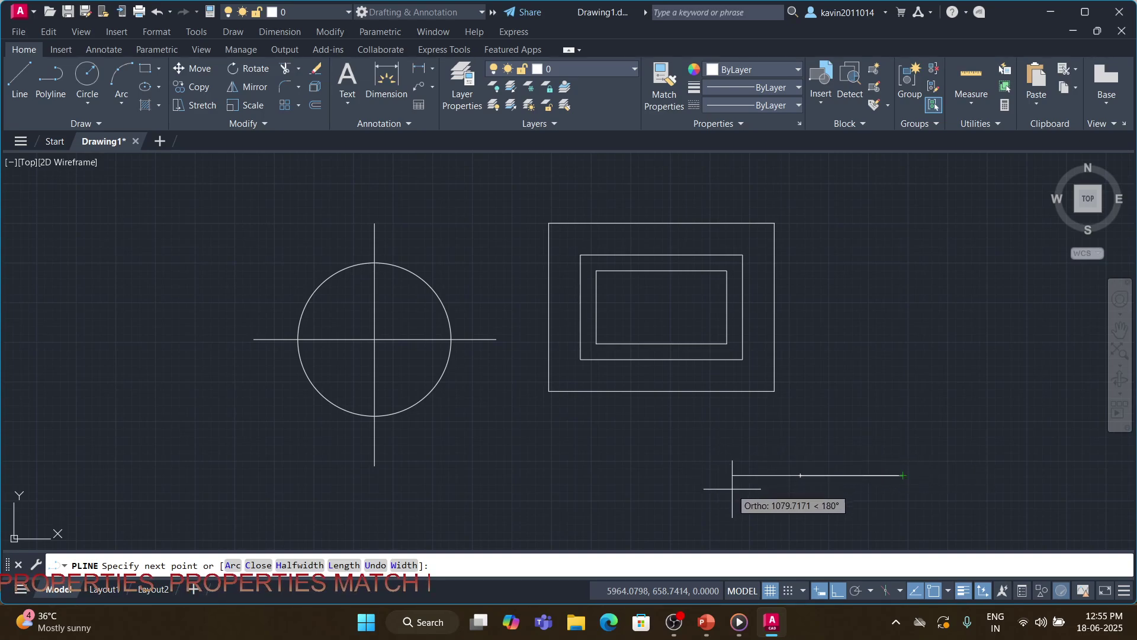
key("Escape")
key("ctrl+z")
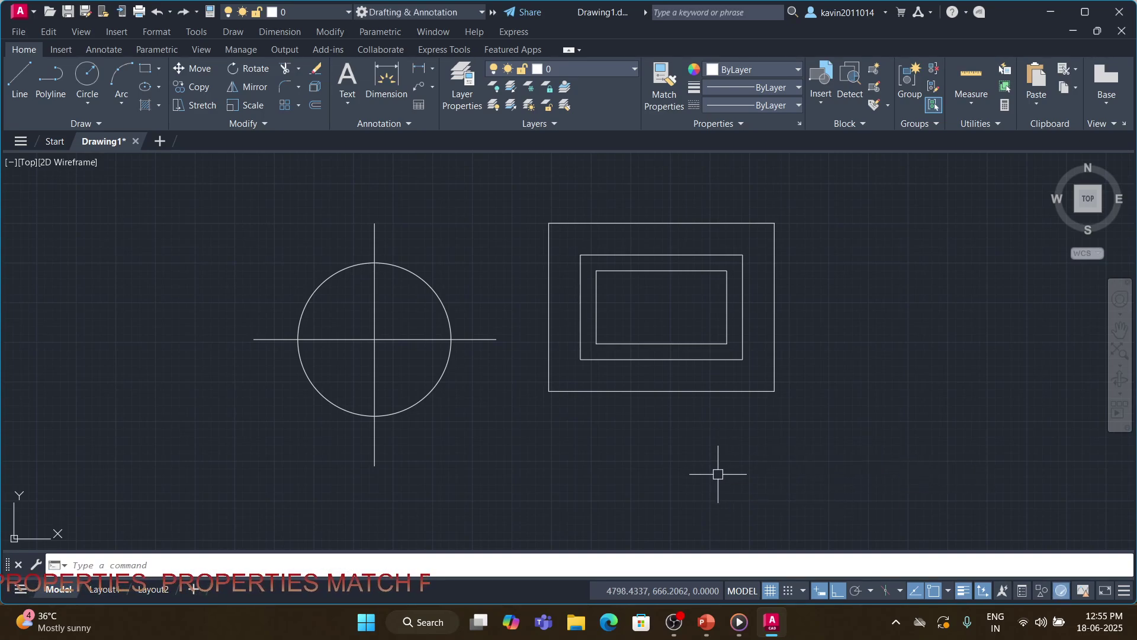
Start a polyline below the rectangles with a horizontal segment drawn leftward, followed by a semicircular arc curving down.
type("pl")
key("Return")
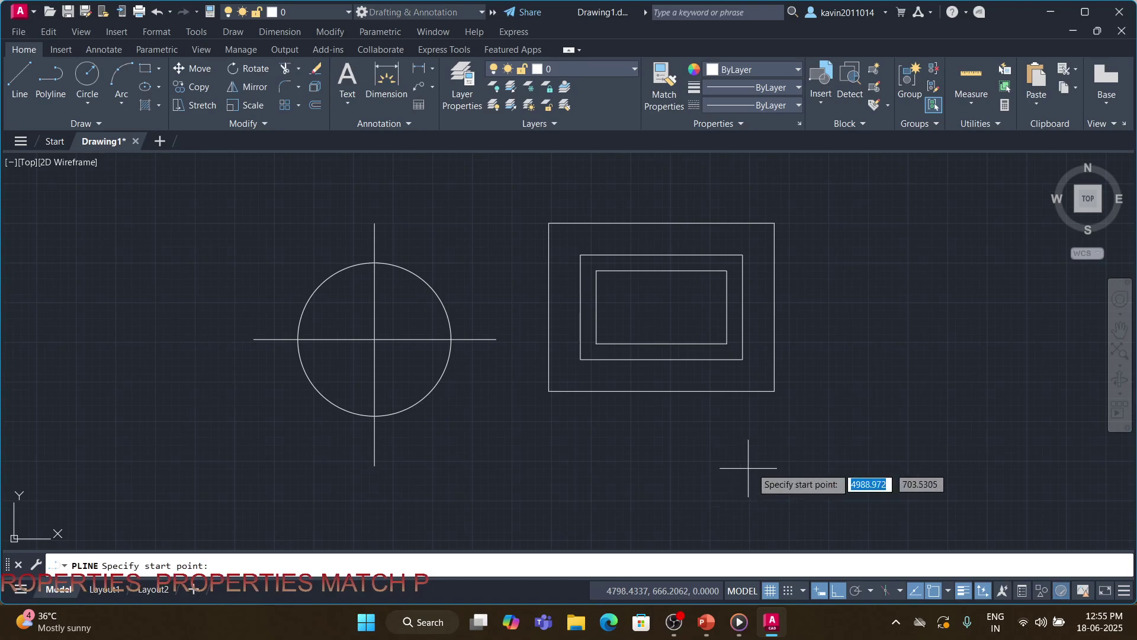
left_click(784, 456)
left_click(690, 455)
type("a")
key("Return")
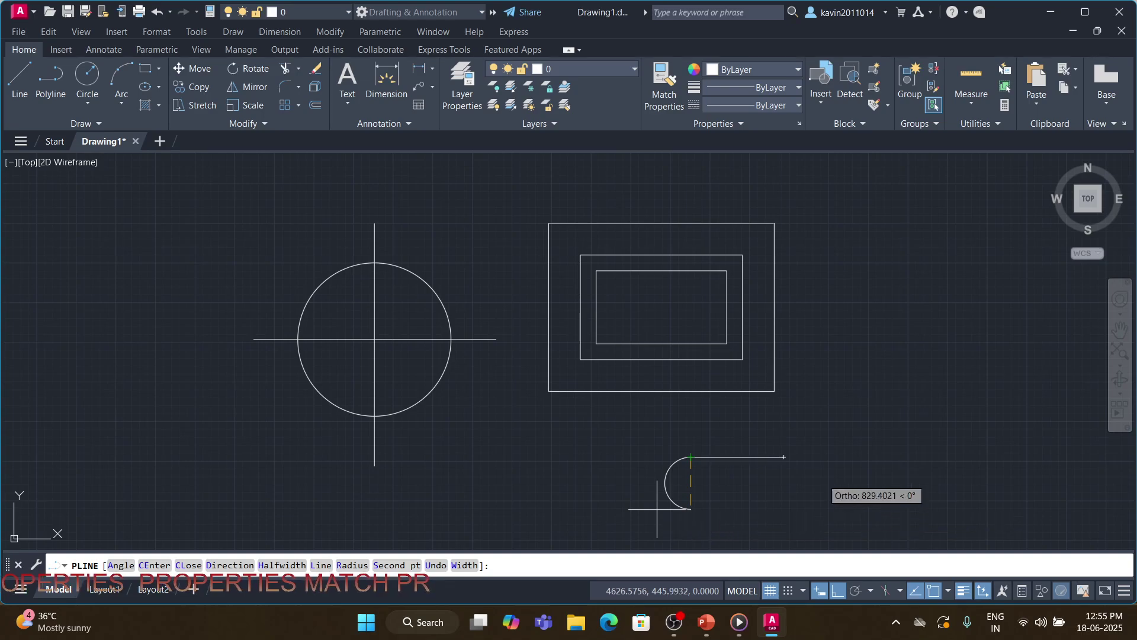
left_click(690, 508)
Complete the polyline with a parallel lower segment and a vertical end segment about 328 units long back to the start point.
type("l")
key("Return")
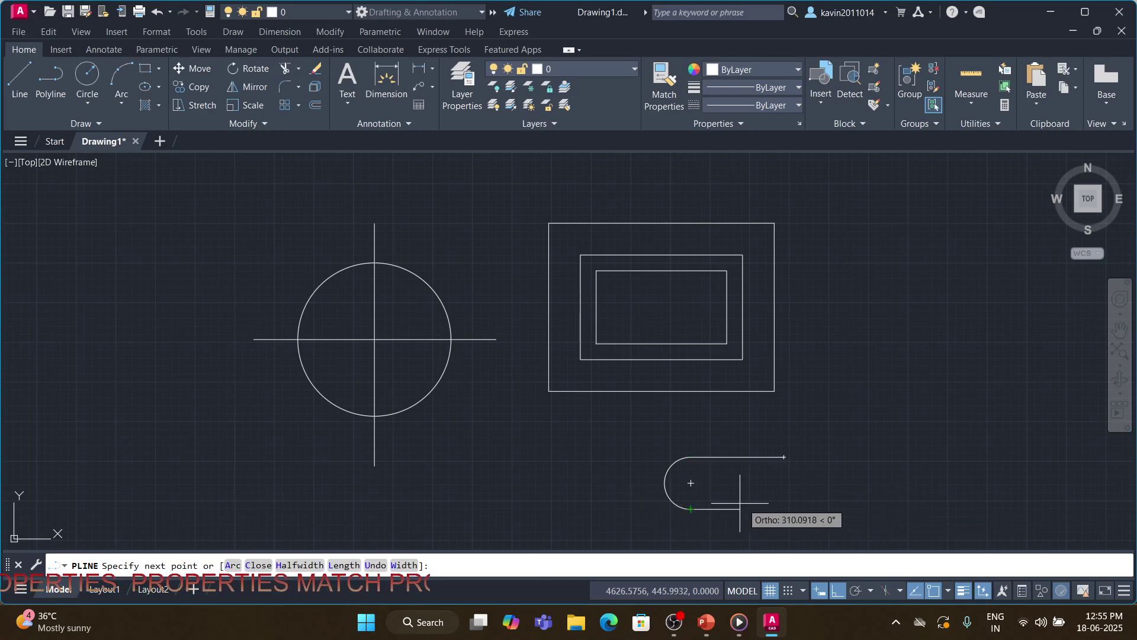
right_click(780, 513)
left_click(758, 503)
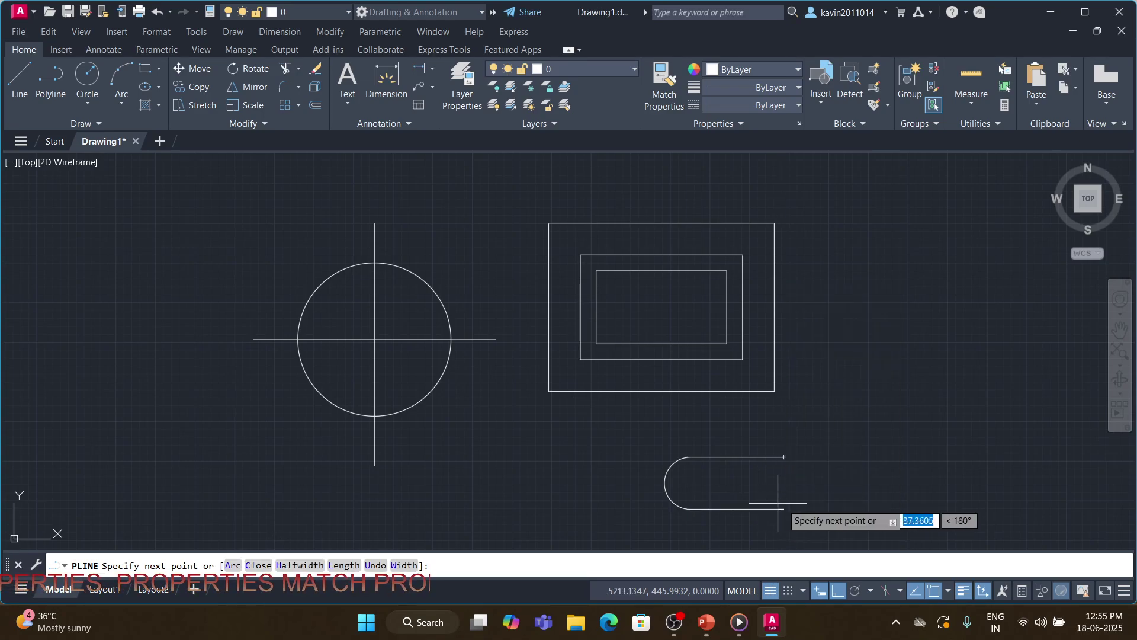
left_click(785, 507)
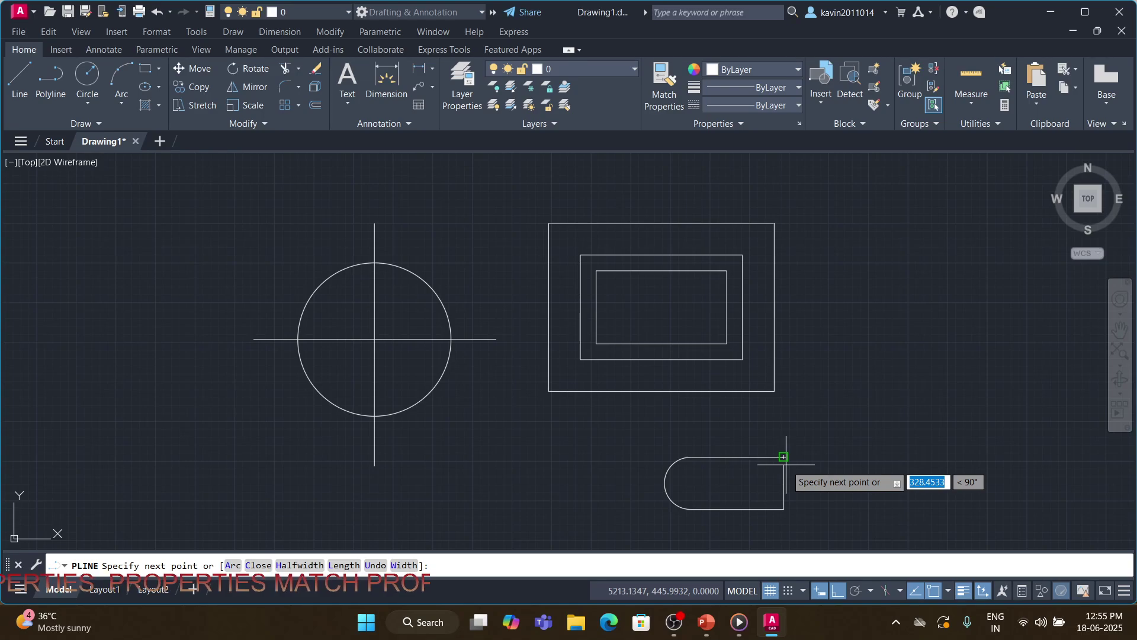
left_click(784, 456)
key("Return")
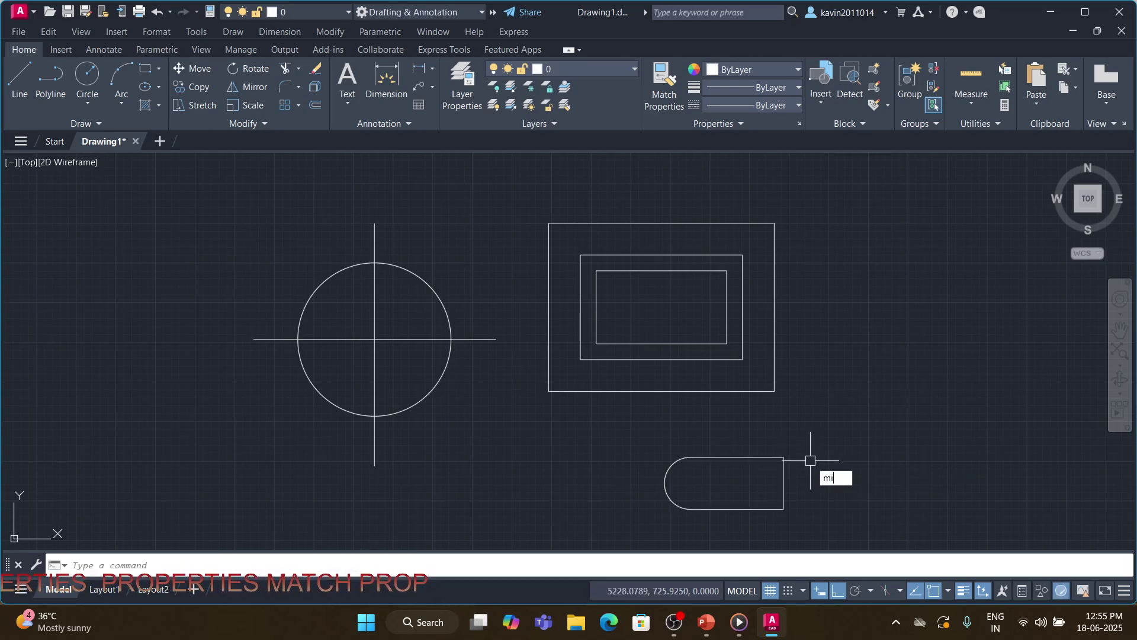
type("mi")
key("Return")
left_click(810, 439)
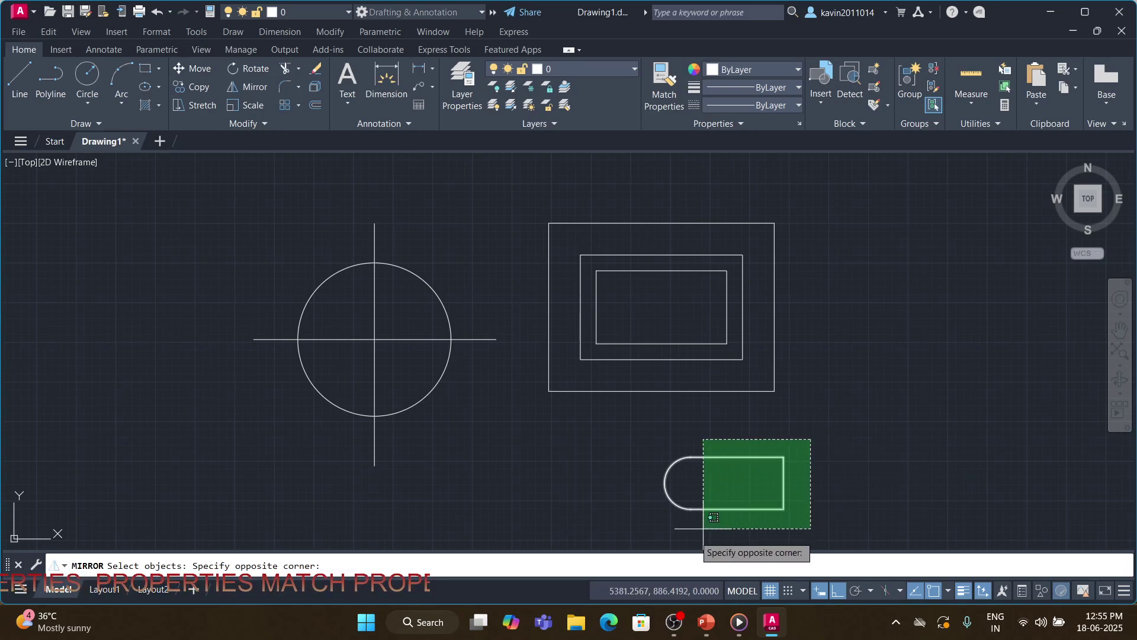
left_click(647, 526)
key("Return")
left_click(784, 509)
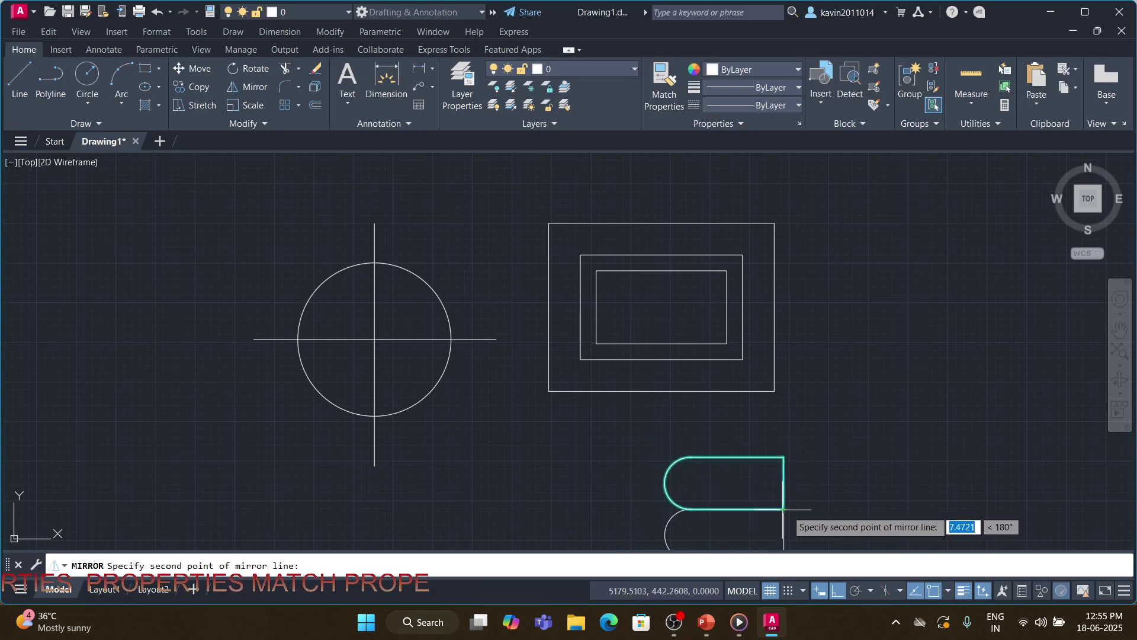
key("Escape")
key("Return")
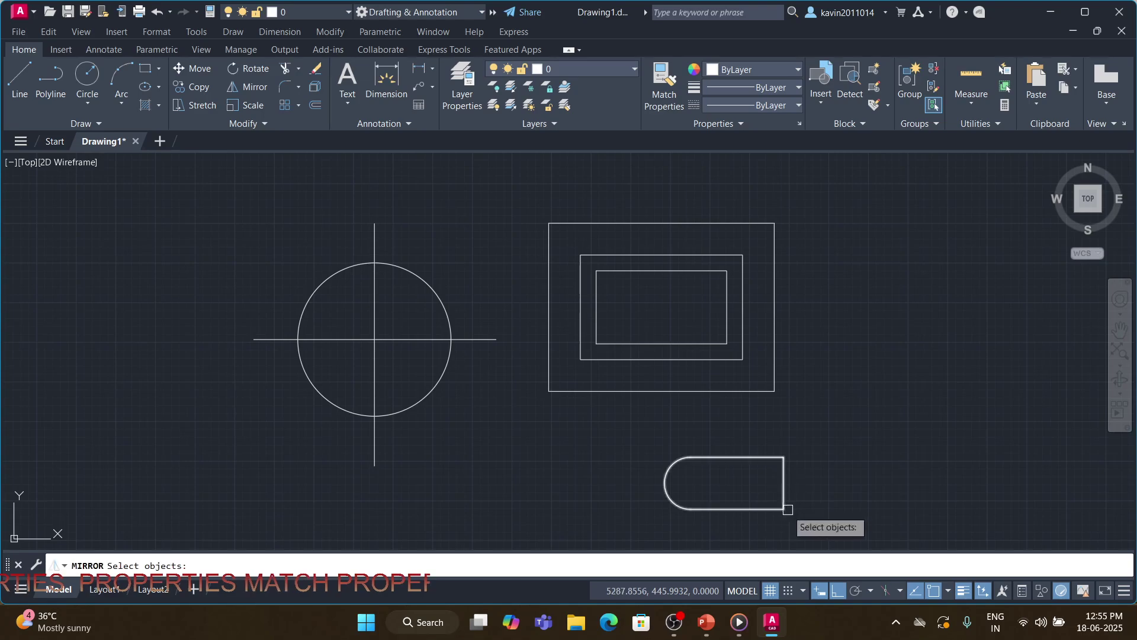
left_click(787, 509)
key("Return")
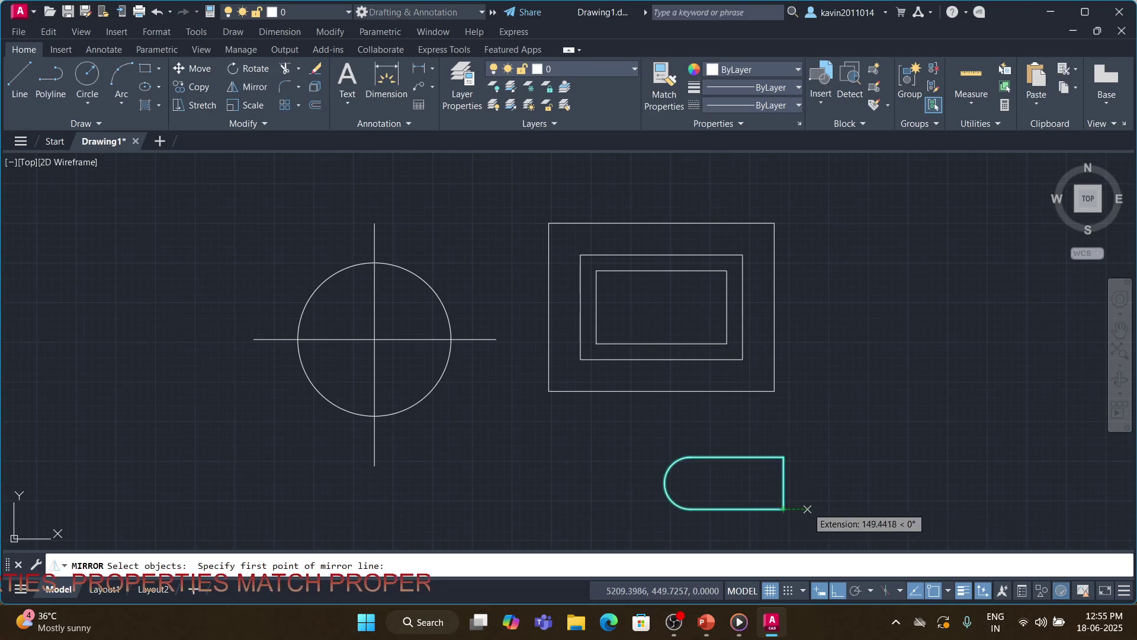
left_click(808, 509)
key("Return")
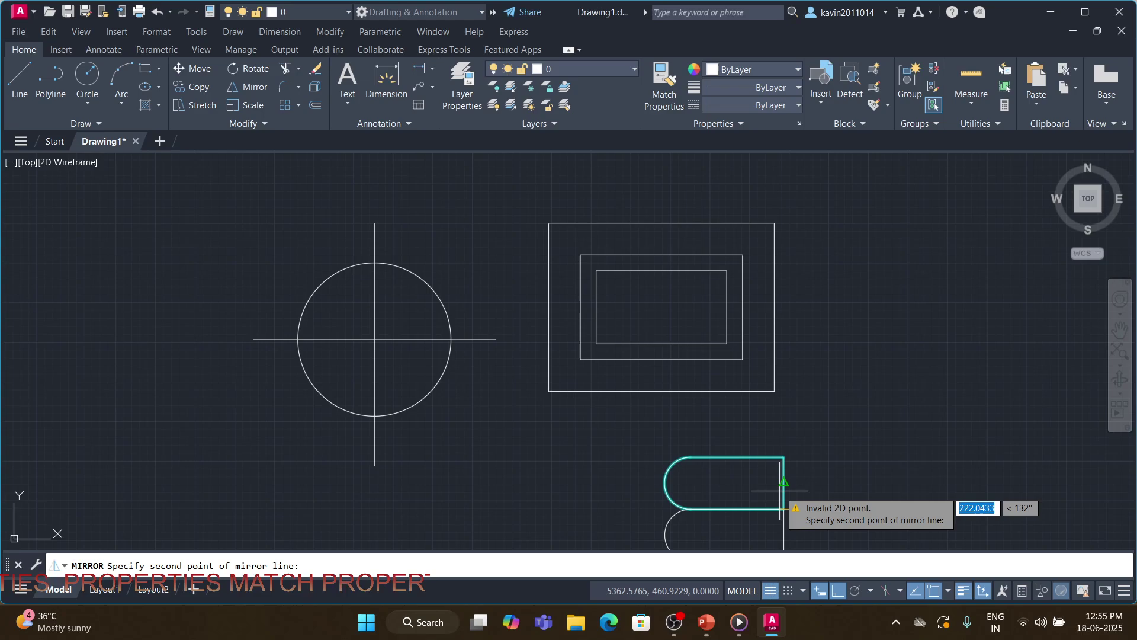
key("Escape")
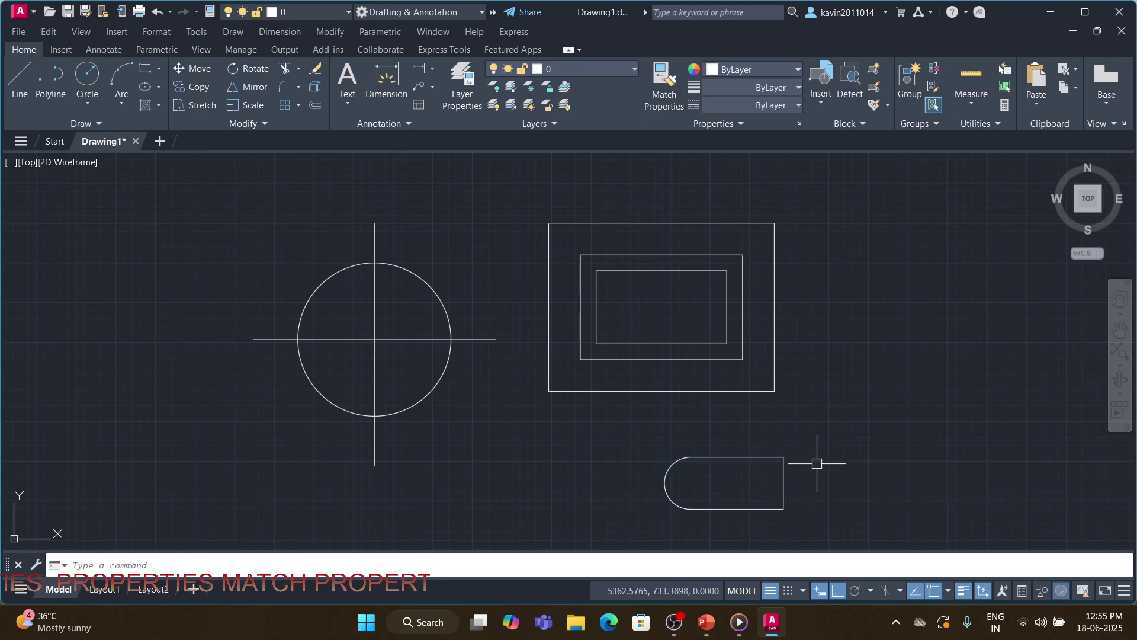
Mirror the round-ended polyline across a vertical line just right of its straight end, keeping the original.
key("Return")
left_click(783, 483)
key("Return")
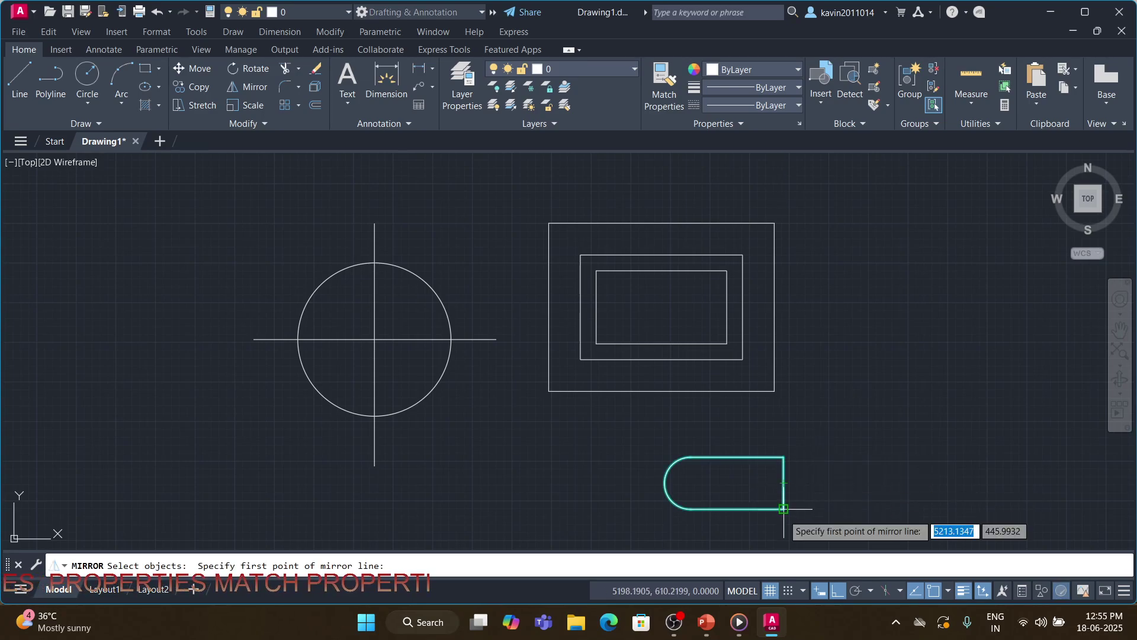
left_click(795, 510)
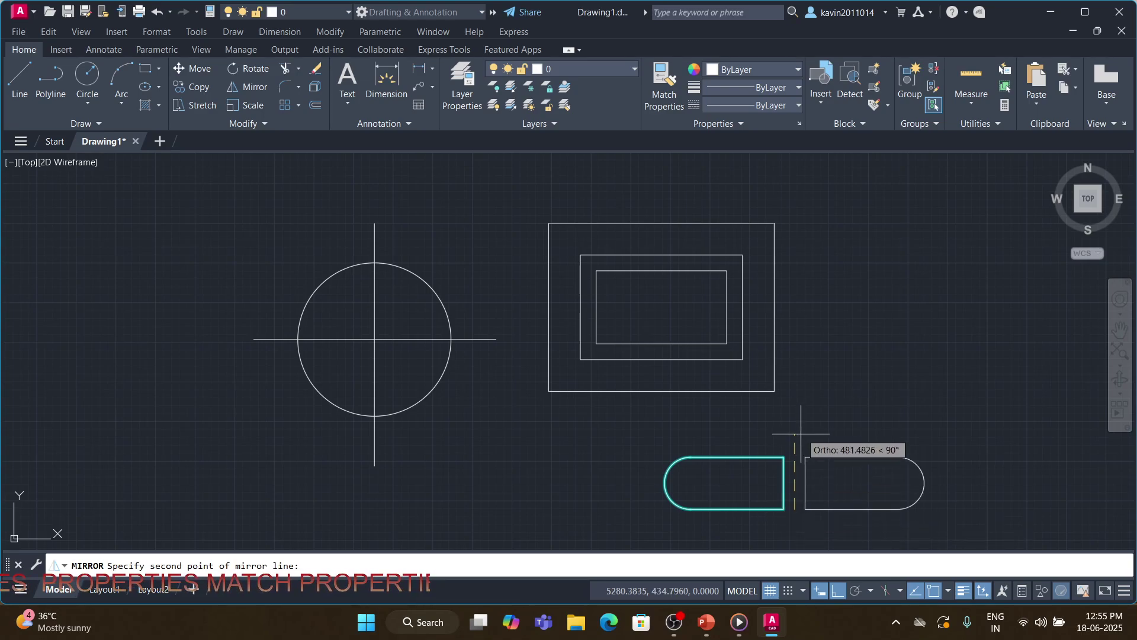
left_click(807, 422)
key("Return")
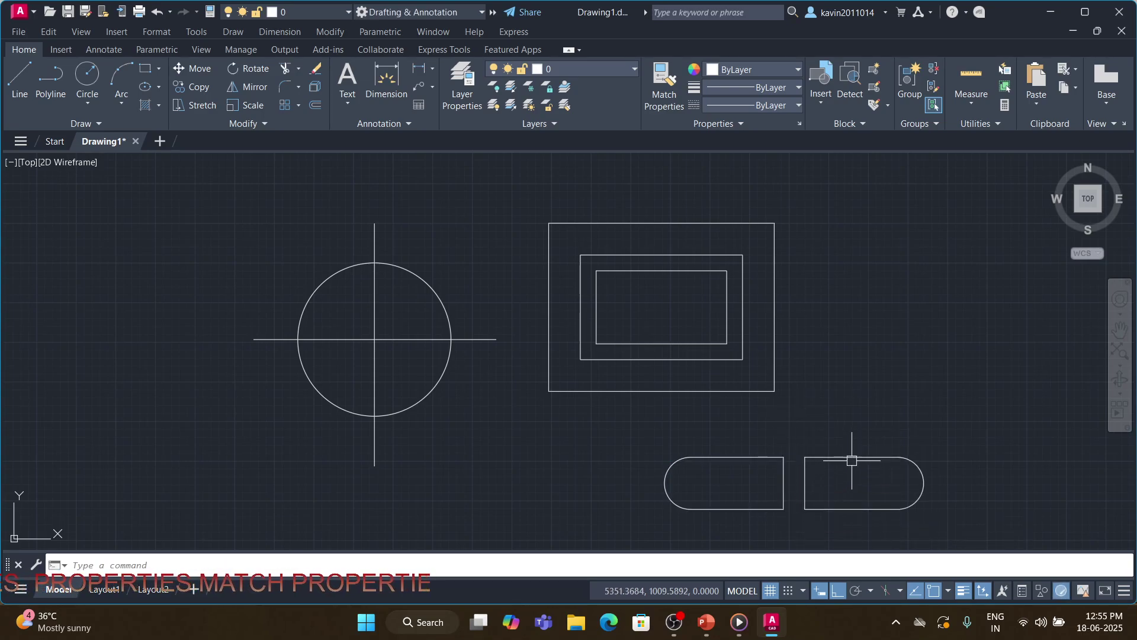
Explode both round-ended polylines into separate segments.
type("x")
key("Return")
left_click(871, 437)
left_click(757, 490)
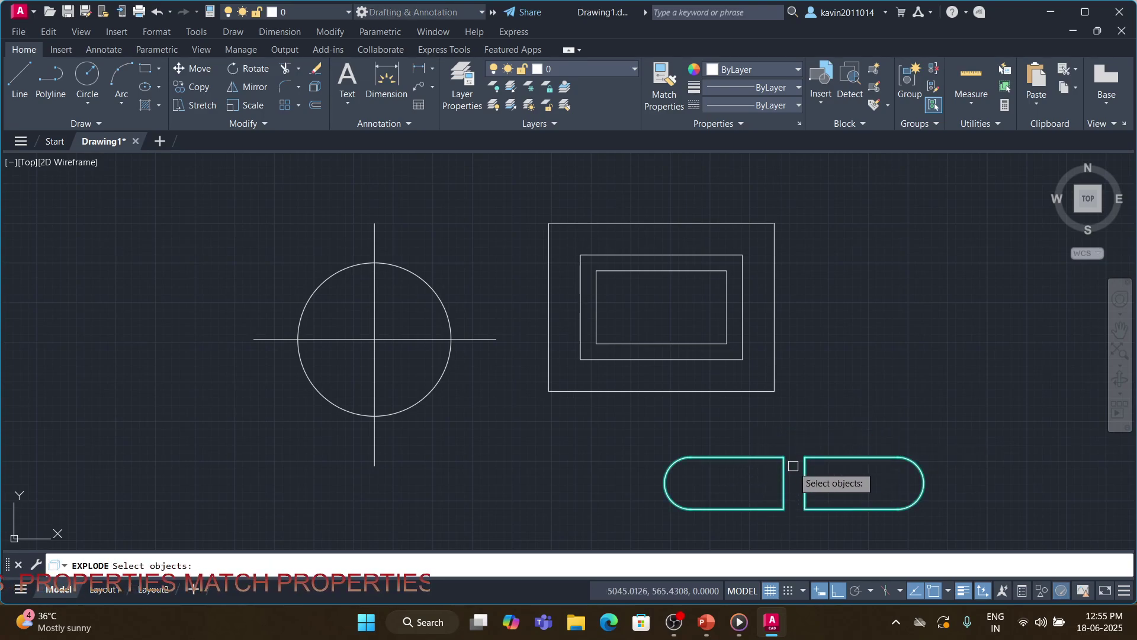
key("Return")
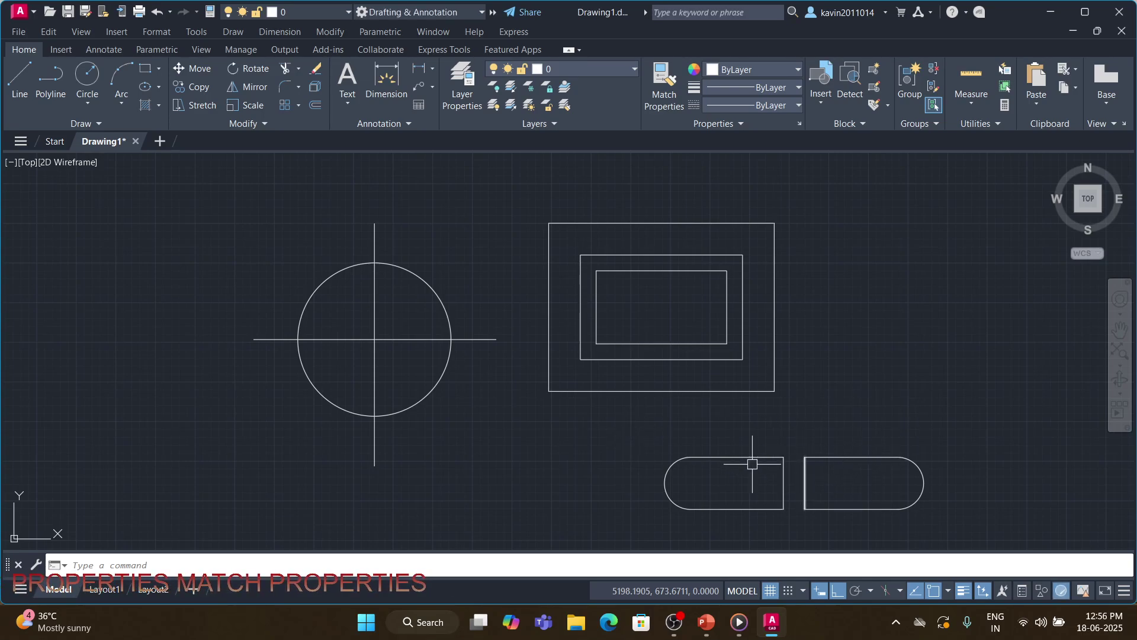
left_click(183, 315)
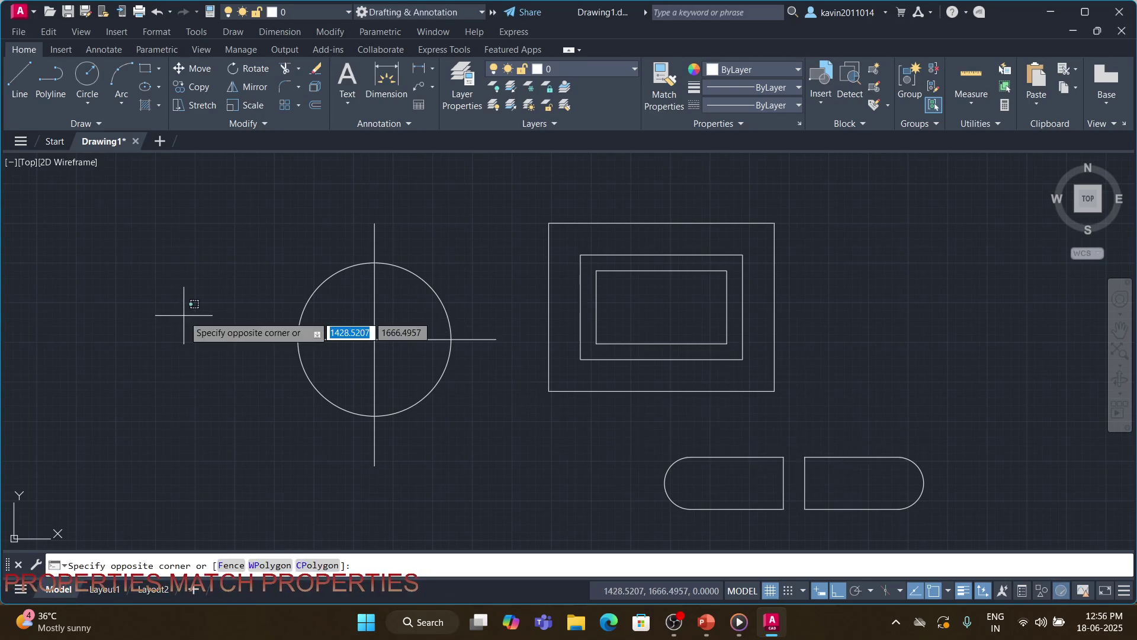
key("Escape")
Draw a vertical line about 407 units upward right of the nested rectangles, followed by a horizontal line about 321 units rightward.
type("l")
key("Return")
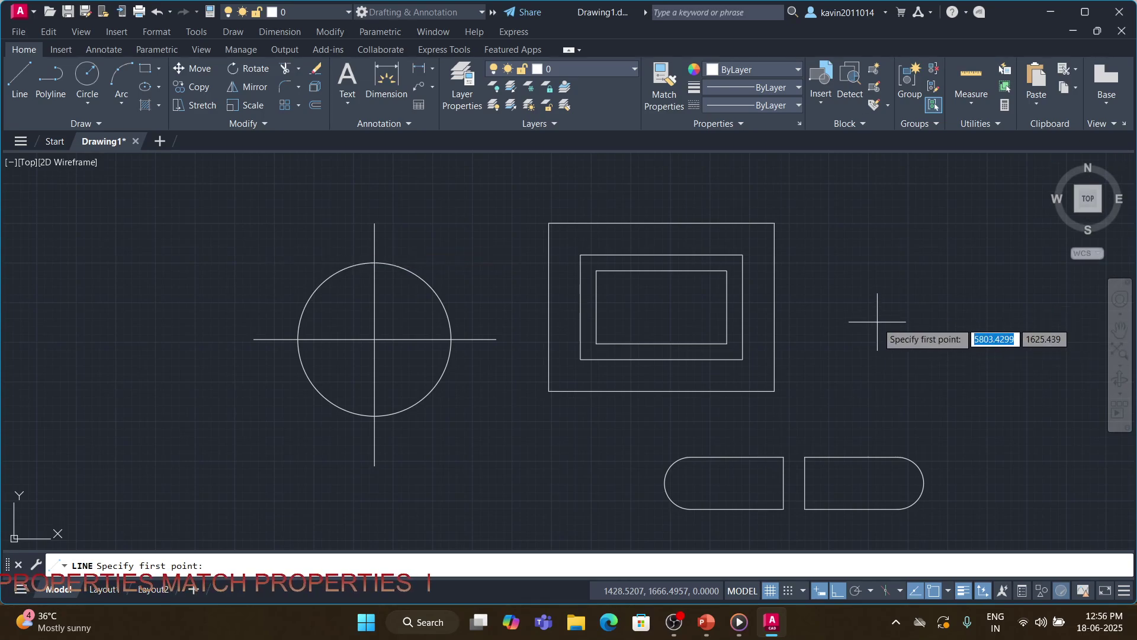
left_click(894, 286)
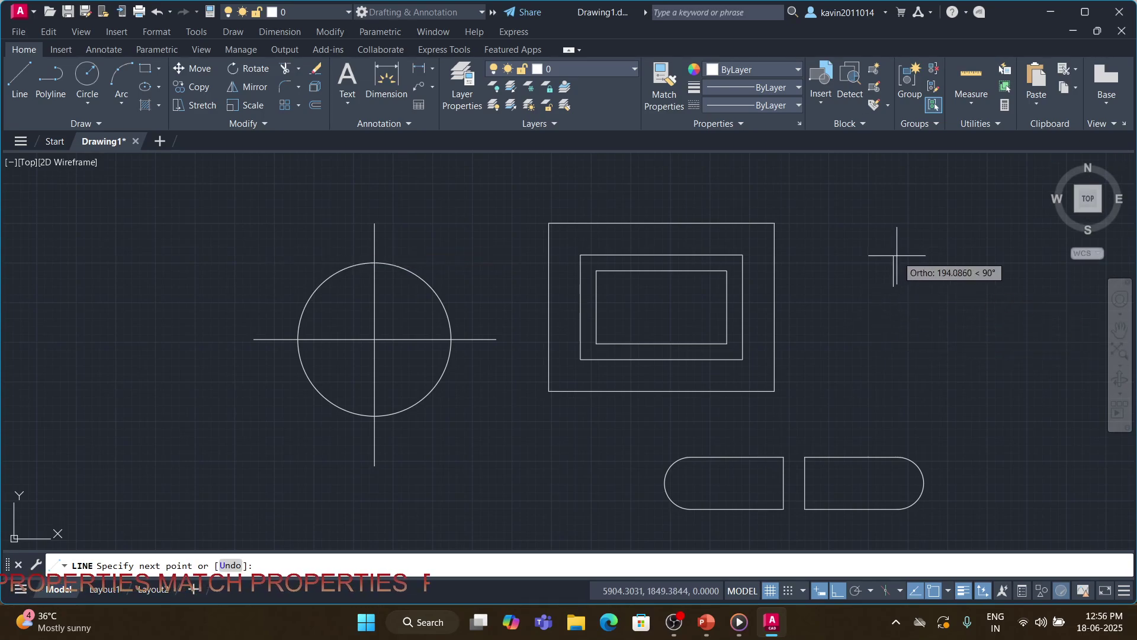
left_click(900, 222)
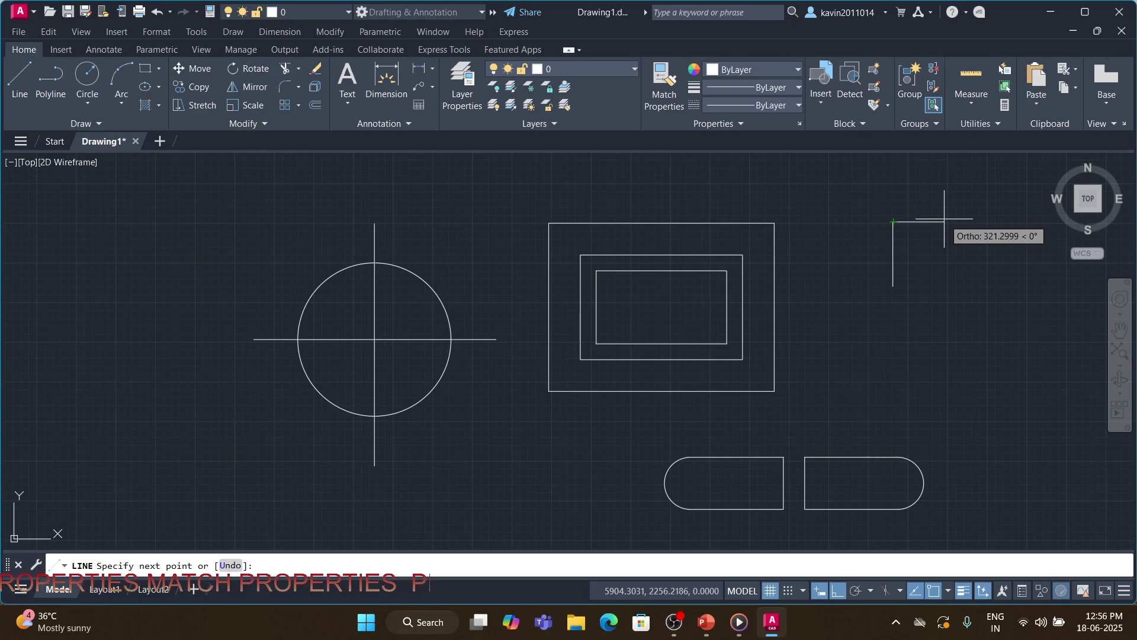
left_click(945, 220)
key("Return")
Close the small rectangle with separate lines, extending the upper edge about 449 units rightward before drawing the remaining two sides.
key("Return")
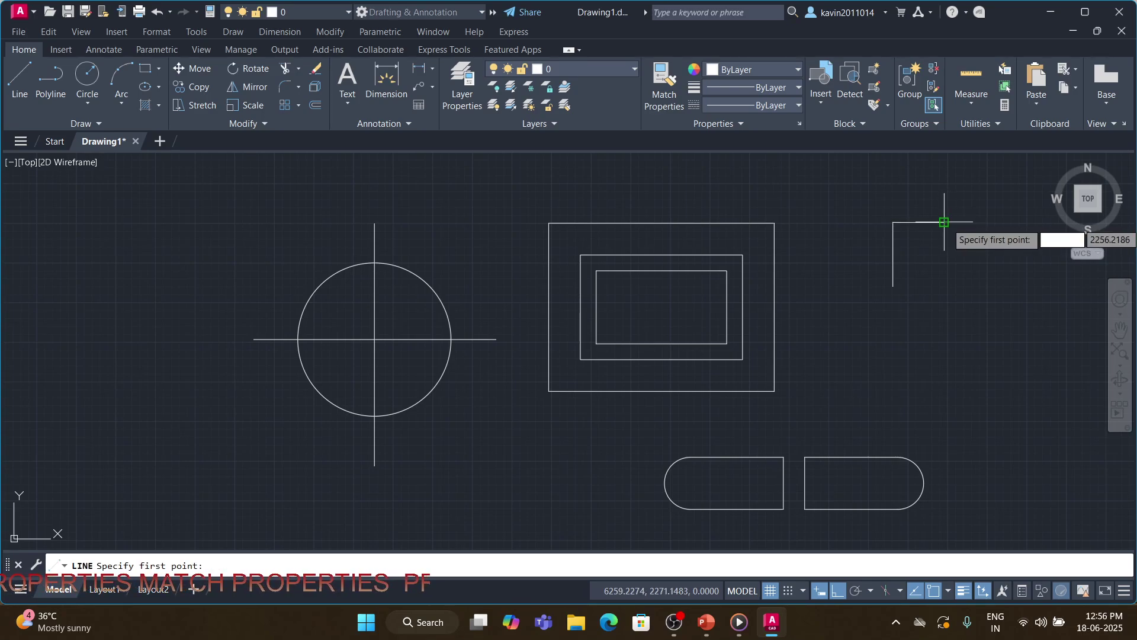
left_click(944, 222)
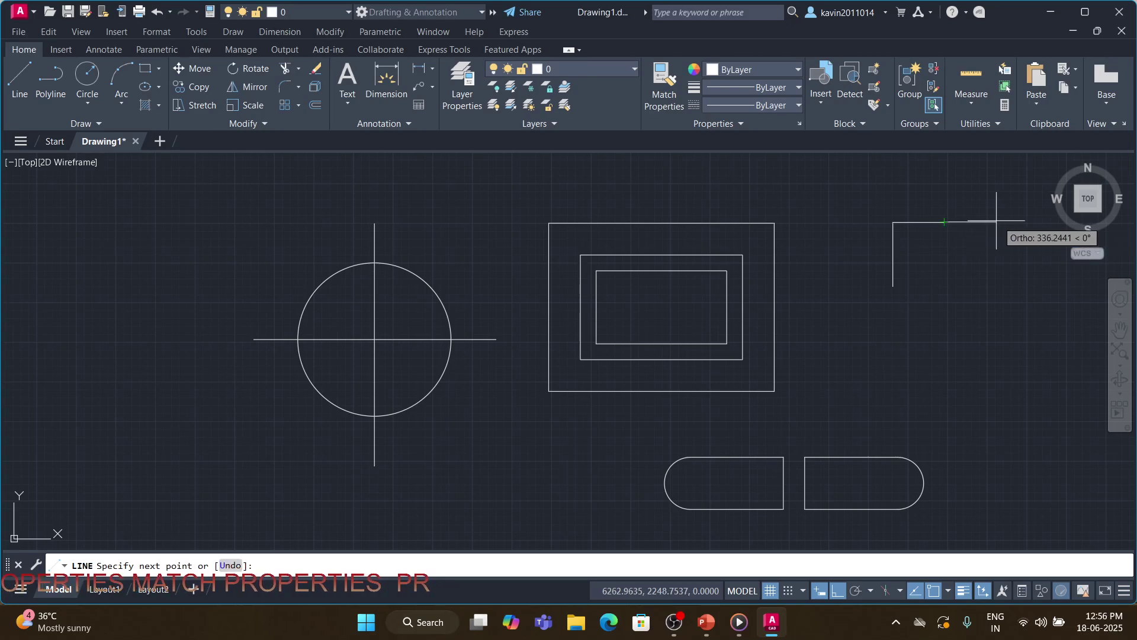
left_click(1015, 222)
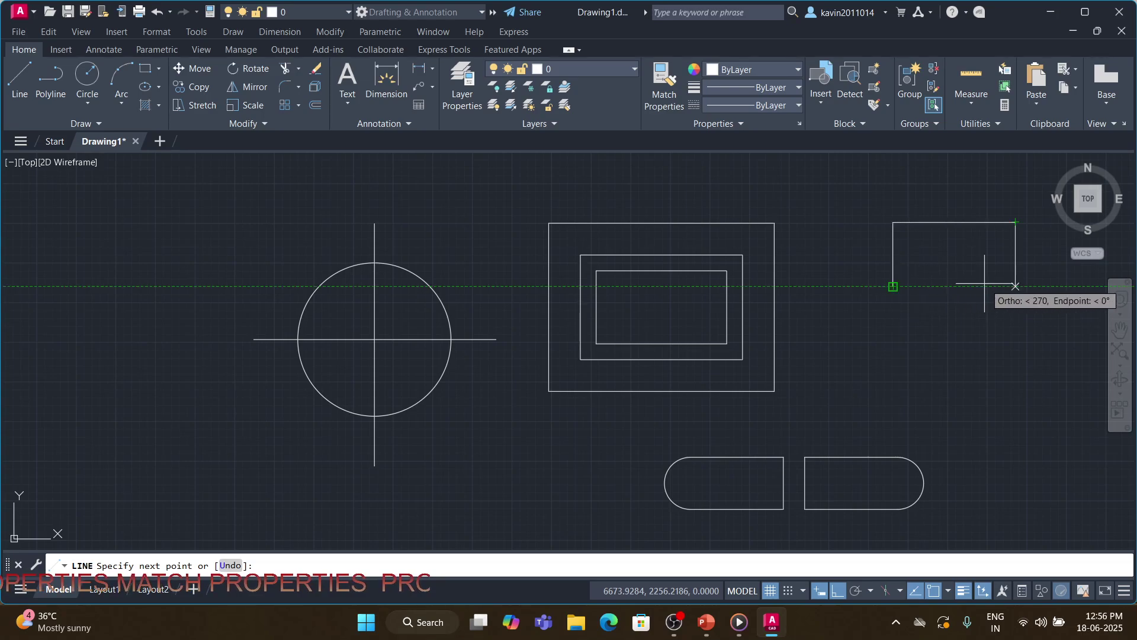
left_click(1011, 285)
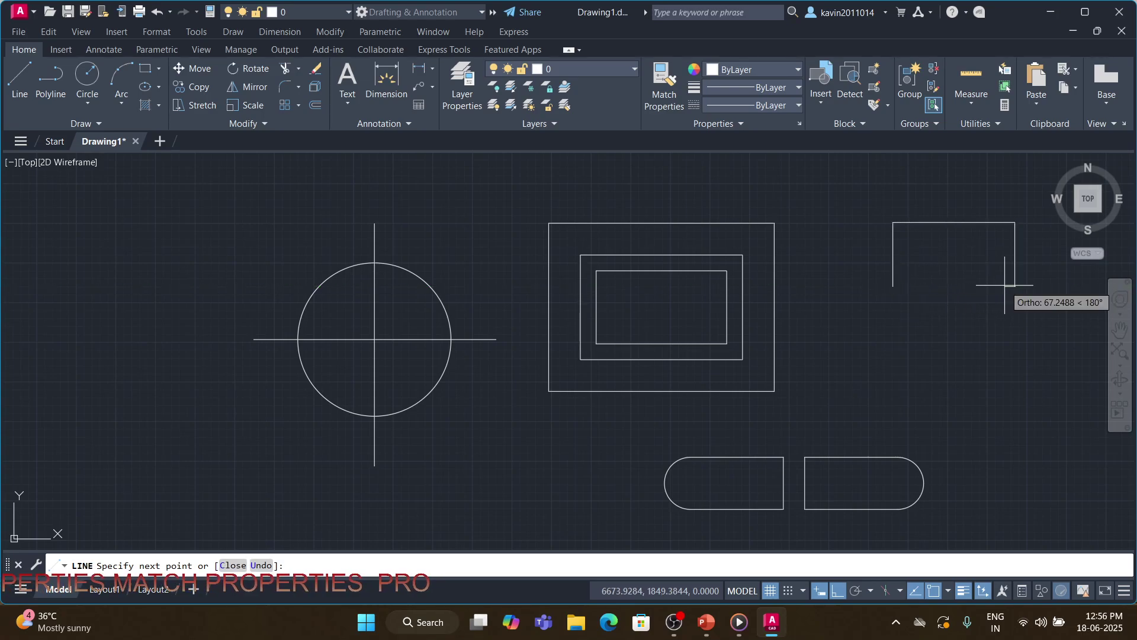
left_click(893, 286)
key("Return")
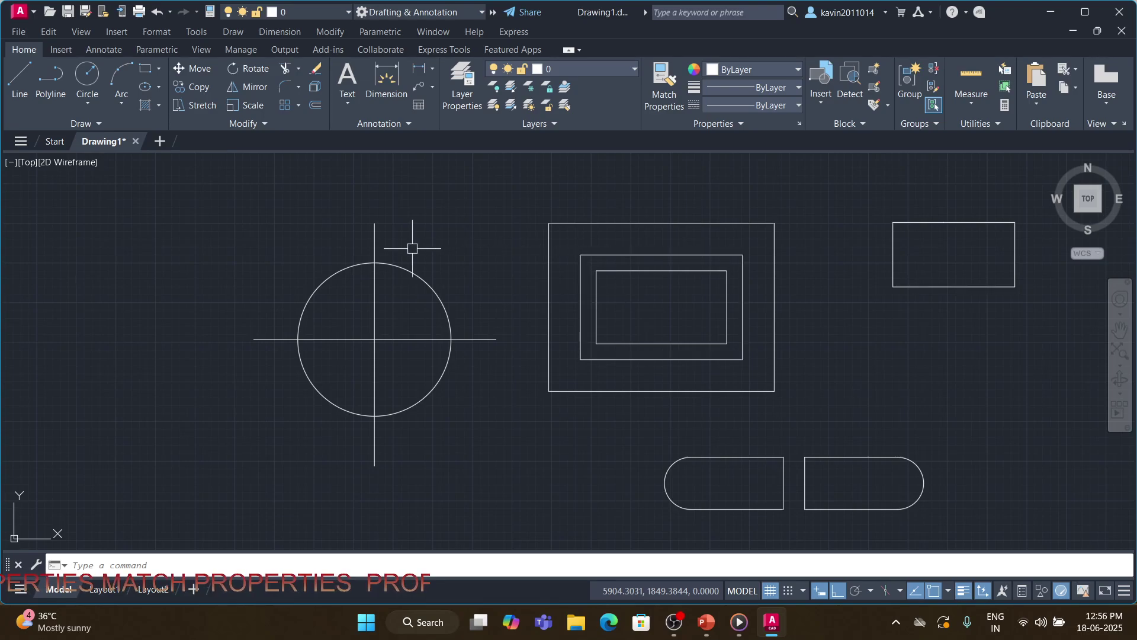
Apply the CENTER linetype to the circle's two crossing centre lines.
left_click(397, 296)
left_click(359, 354)
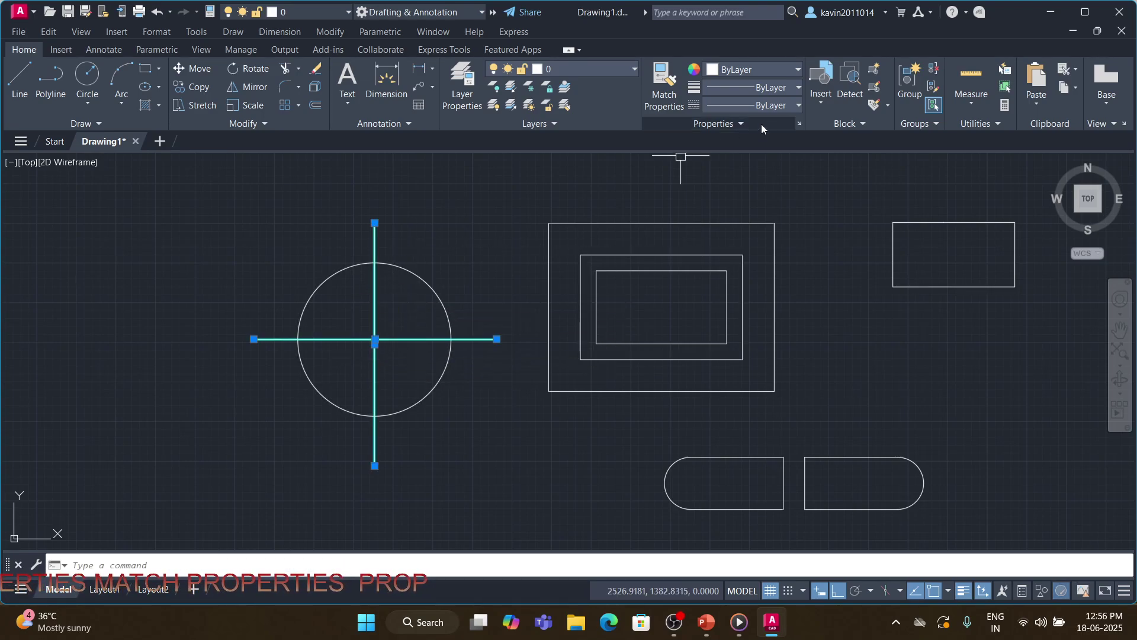
left_click(800, 106)
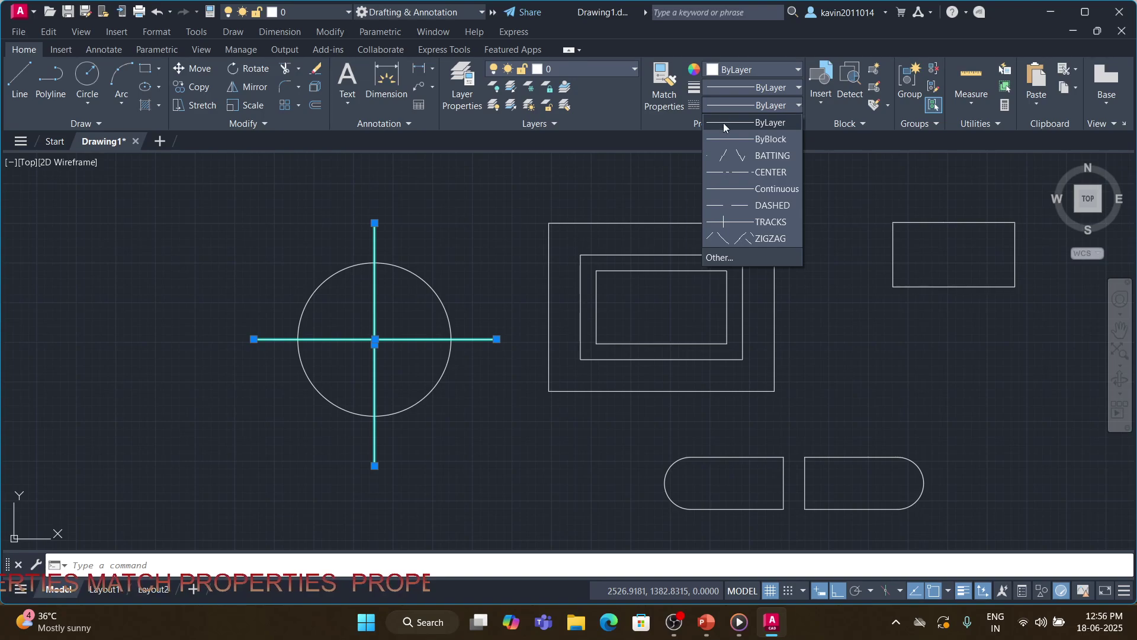
left_click(744, 169)
key("Escape")
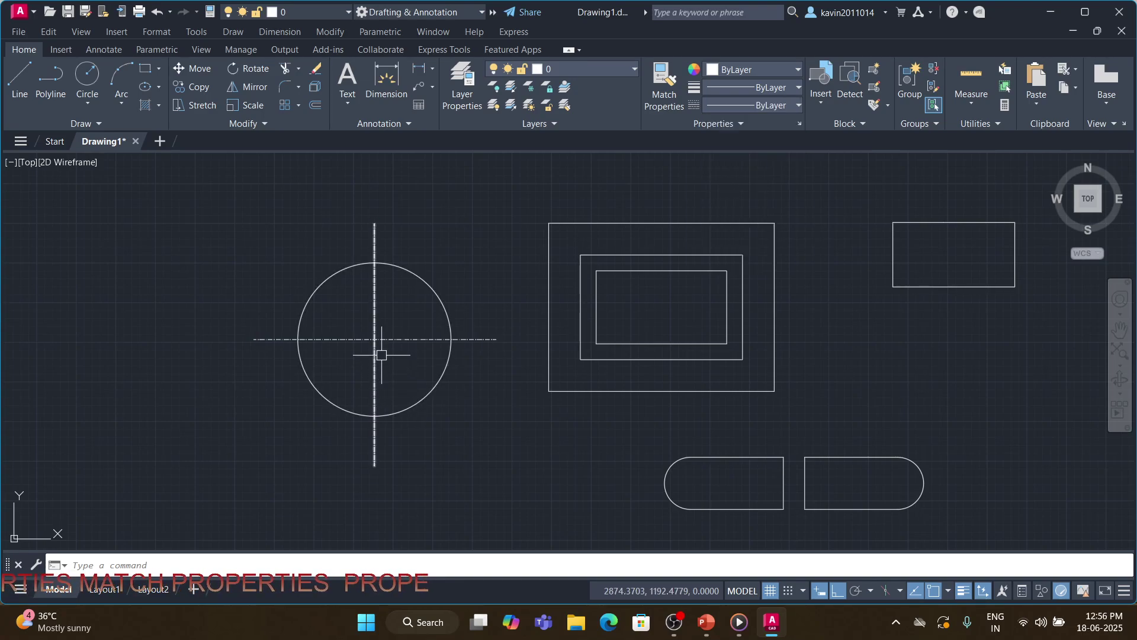
Apply the DASHED linetype to the two inner rectangles.
left_click(672, 242)
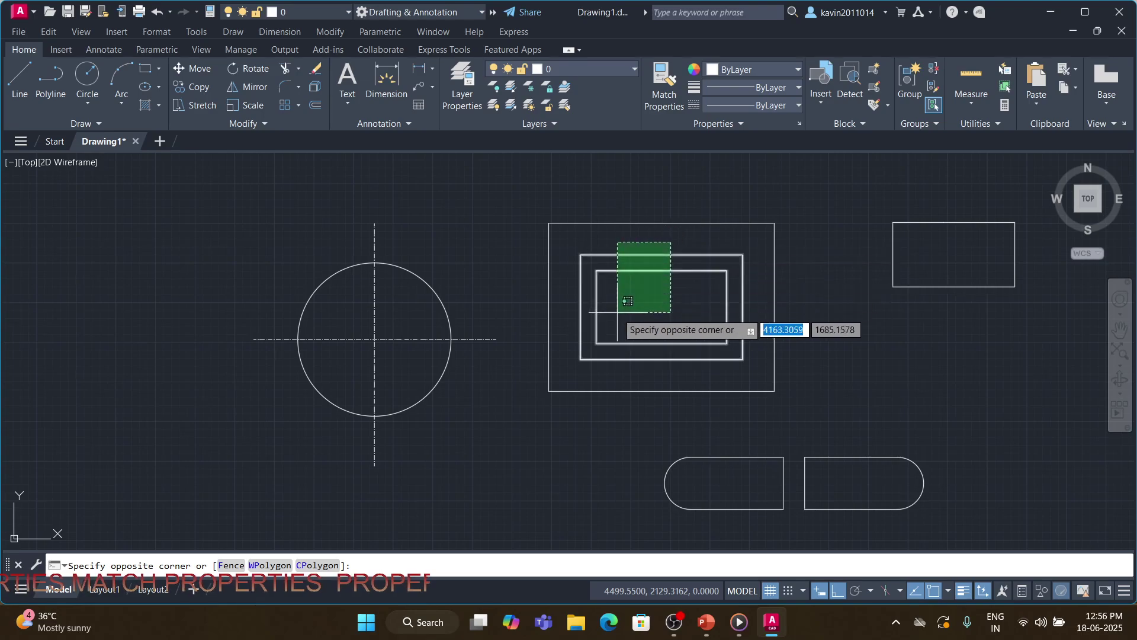
left_click(616, 305)
left_click(797, 105)
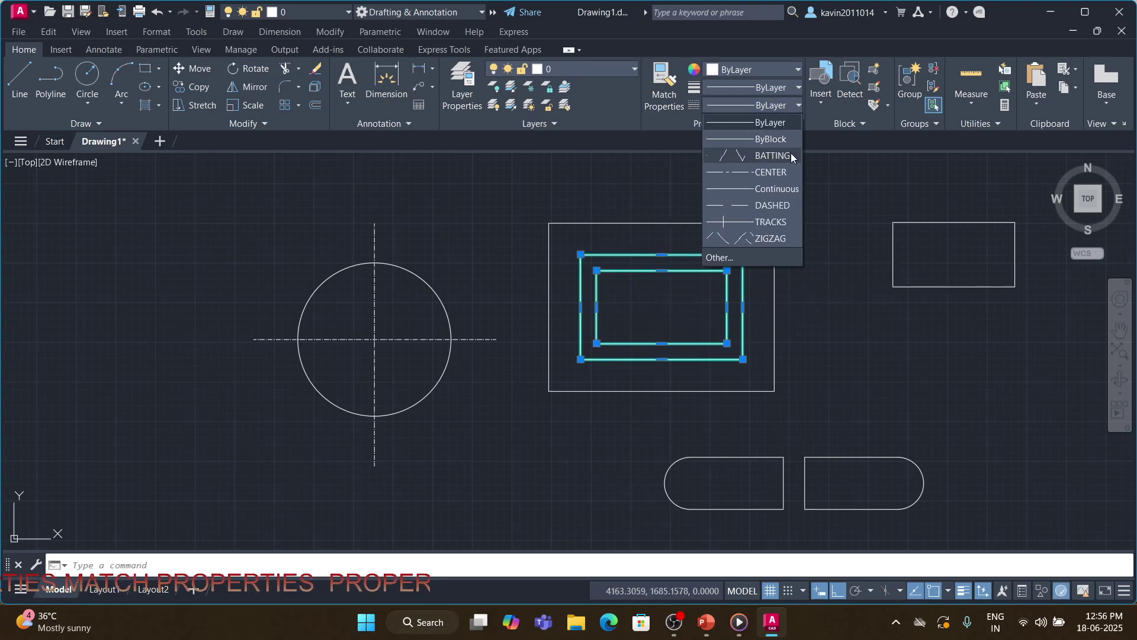
left_click(752, 212)
key("Escape")
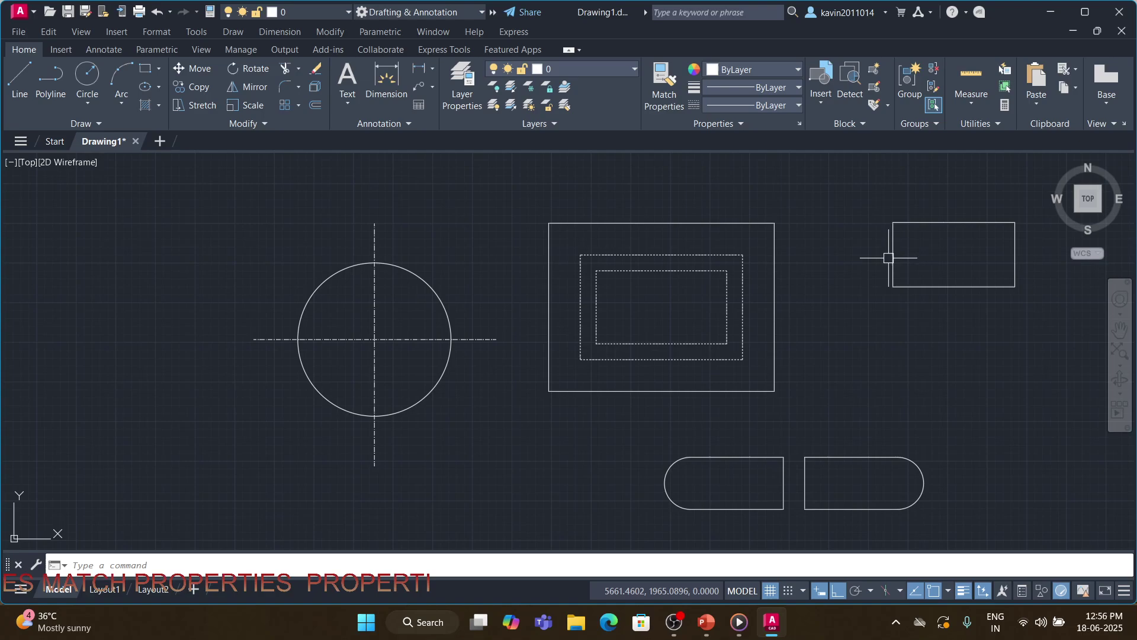
Apply the ZIGZAG linetype to the right part of the small rectangle's upper edge.
left_click(955, 223)
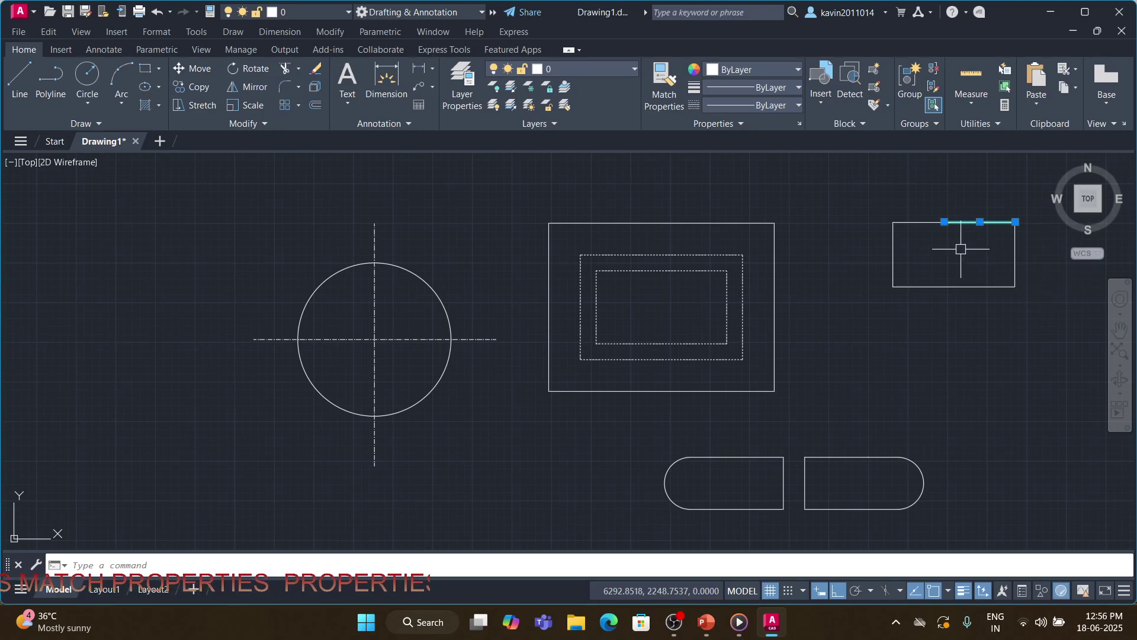
left_click(797, 105)
left_click(765, 236)
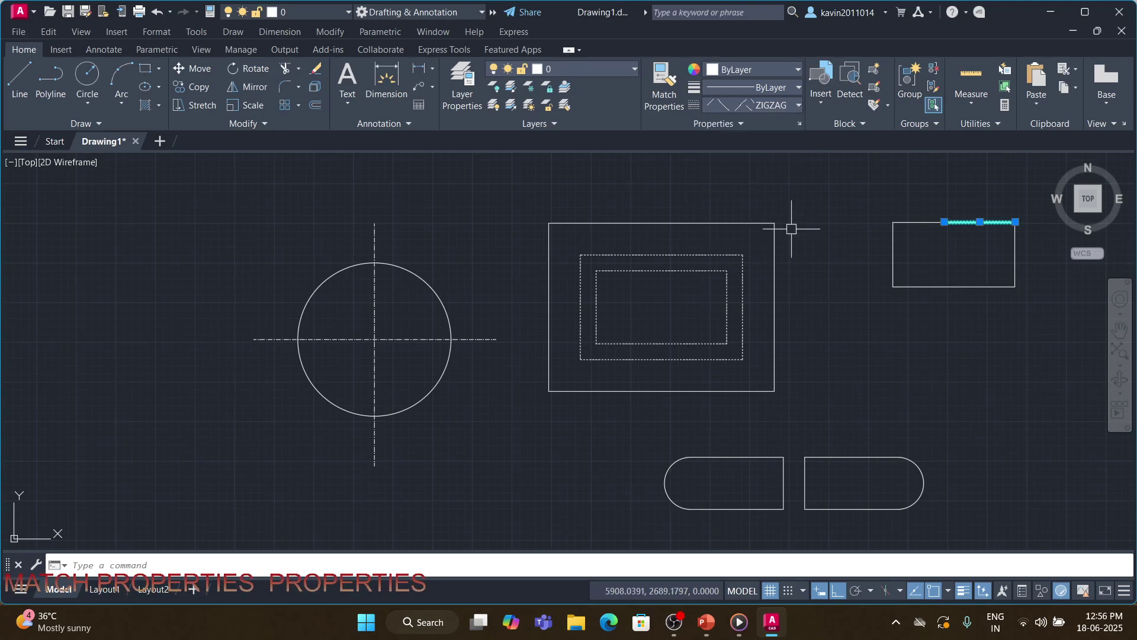
key("Escape")
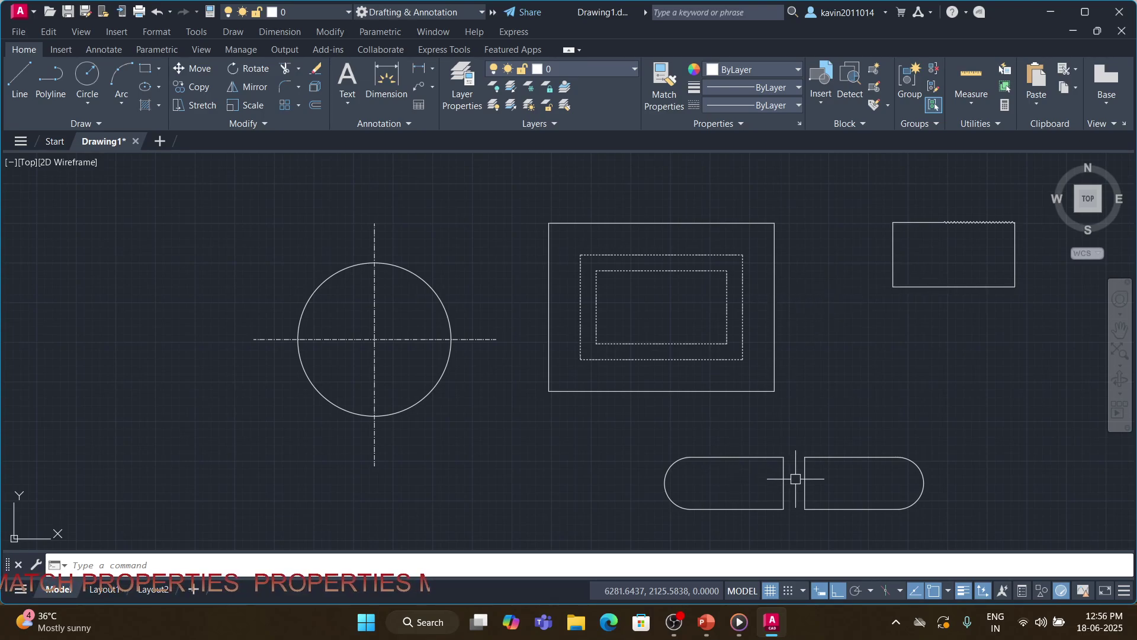
Apply the ZIGZAG linetype to the two facing vertical end lines of the exploded round-ended shapes.
left_click(815, 472)
left_click(763, 484)
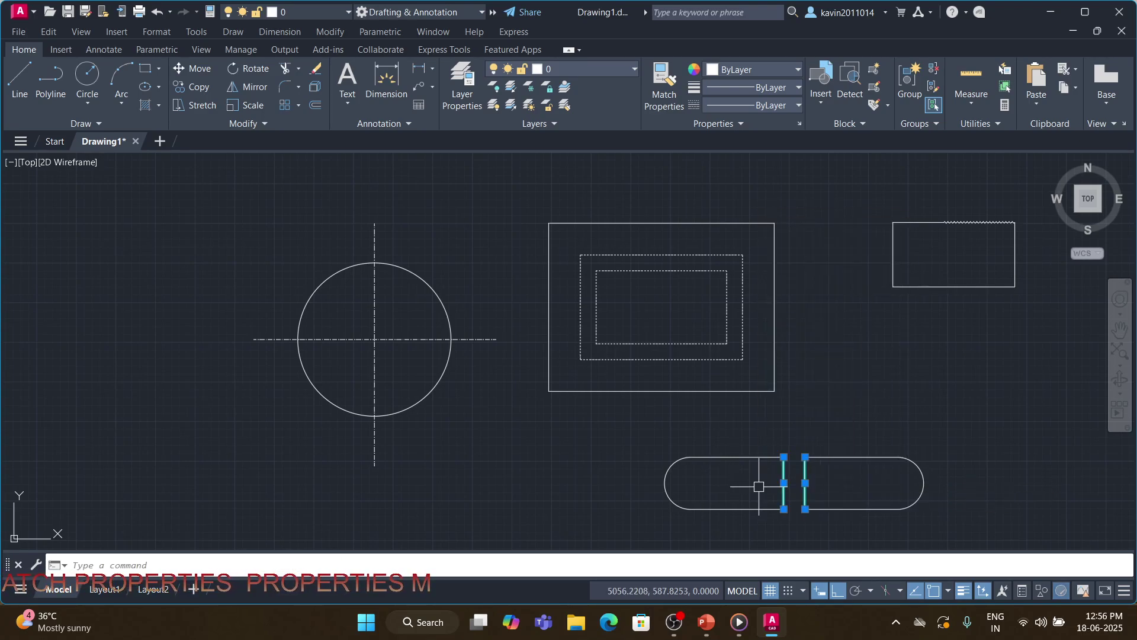
left_click(797, 107)
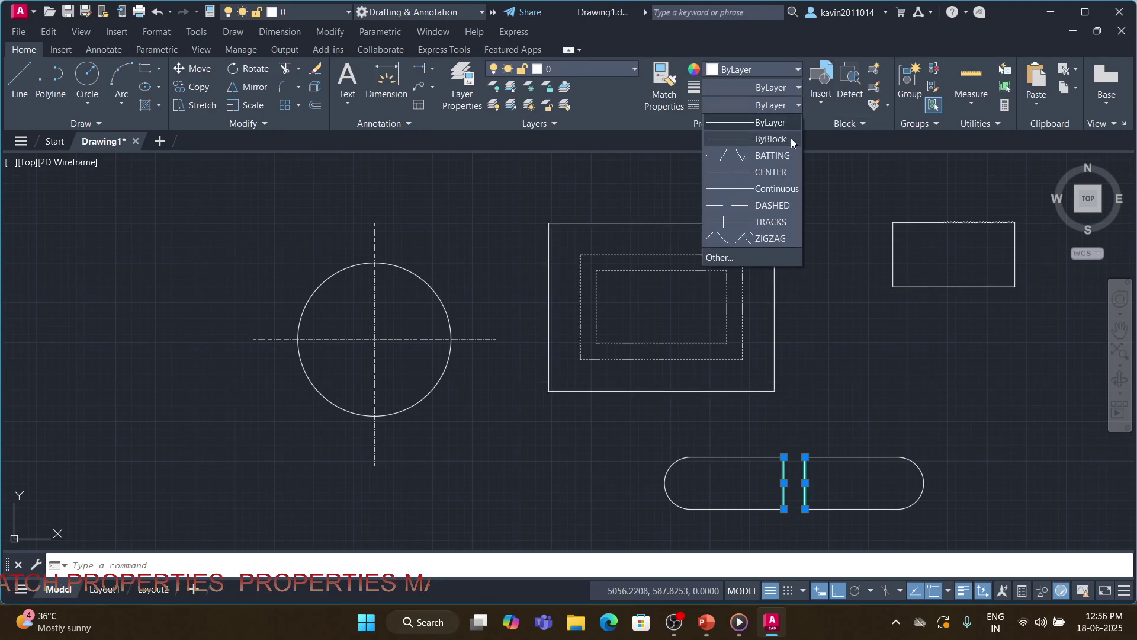
left_click(768, 237)
key("Escape")
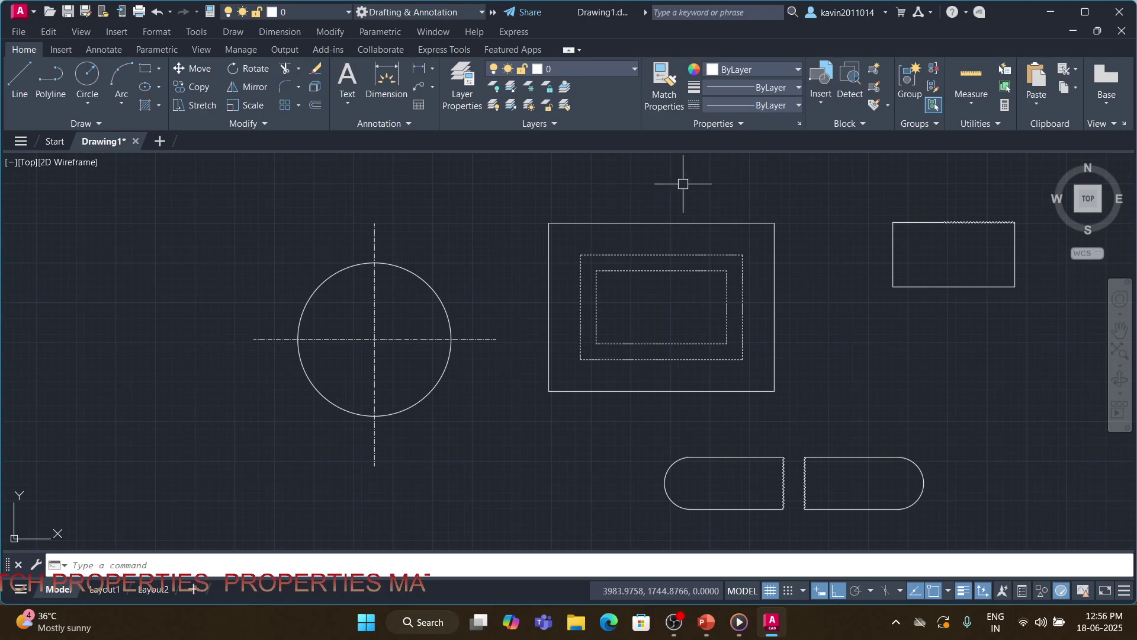
Set the global linetype scale factor to 5.
left_click(798, 106)
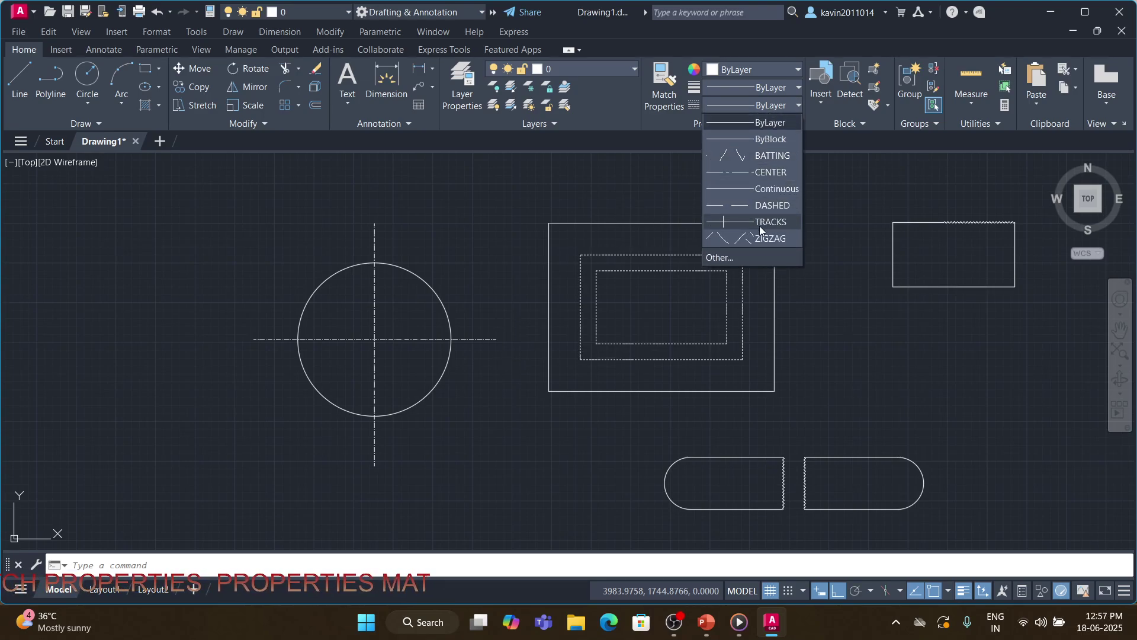
left_click(731, 255)
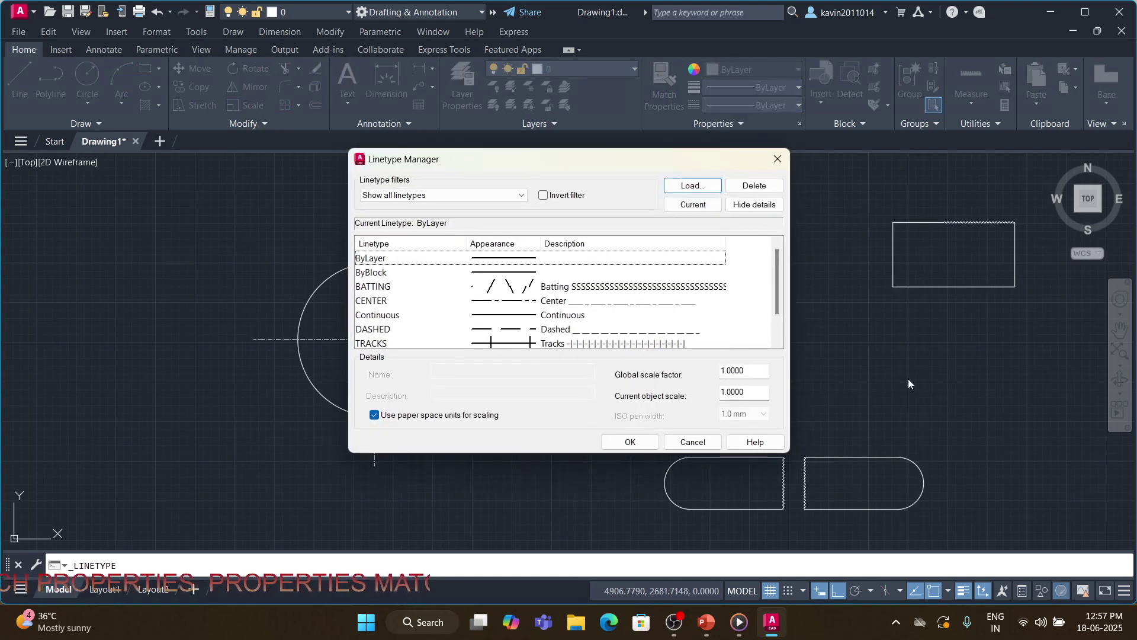
left_click_drag(753, 368, 705, 368)
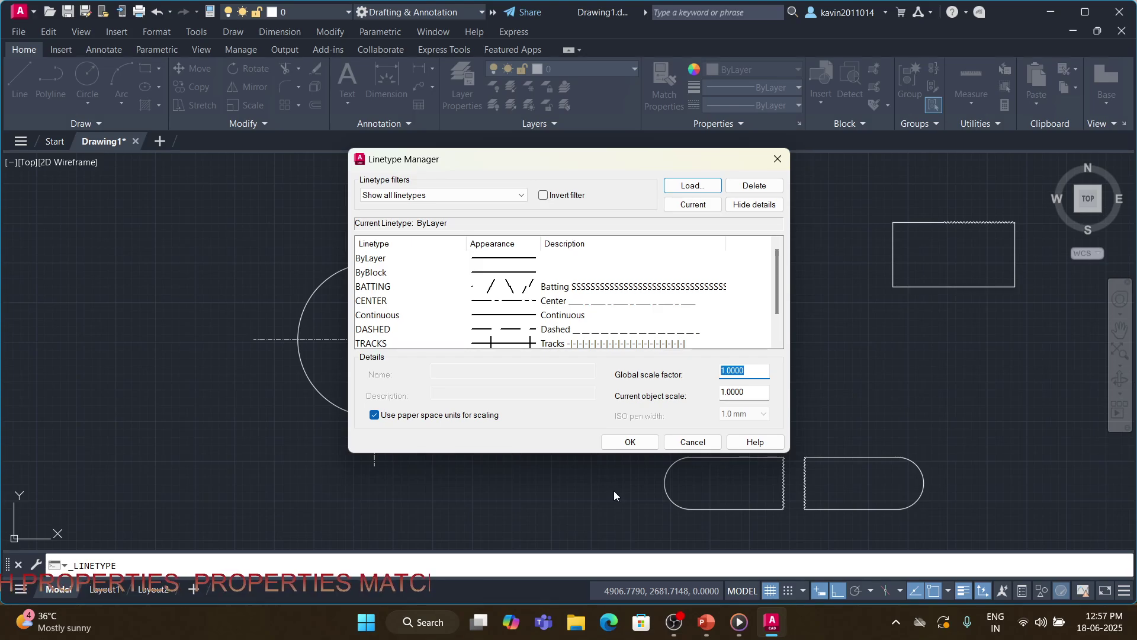
type("5")
left_click(645, 444)
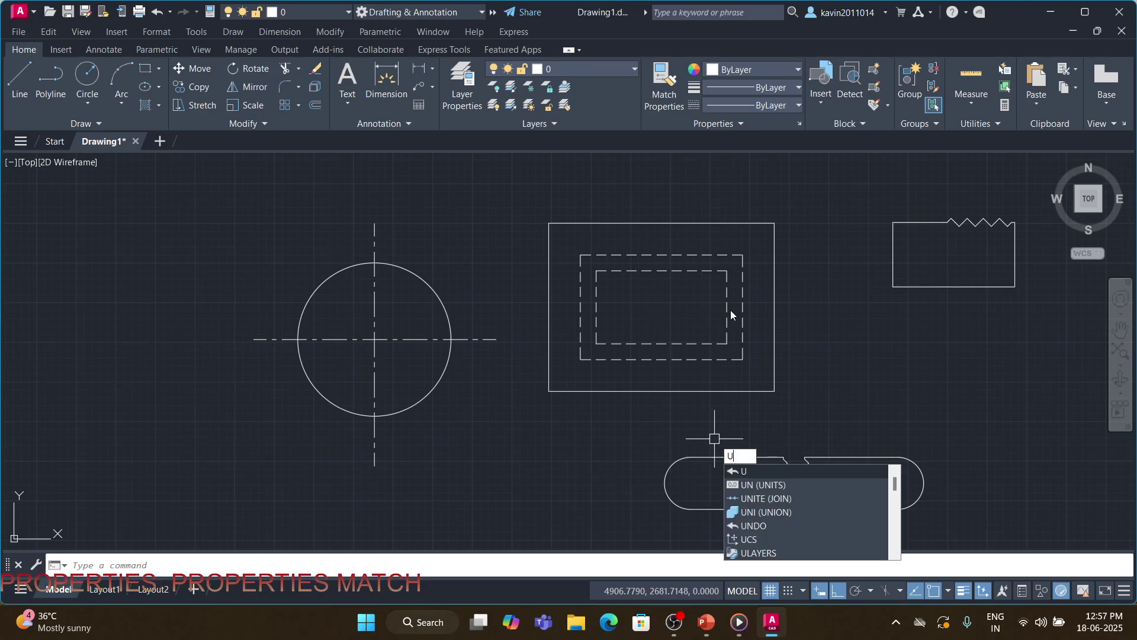
Undo the global linetype scale change and edit the current object scale in the Linetype Manager.
left_click(796, 104)
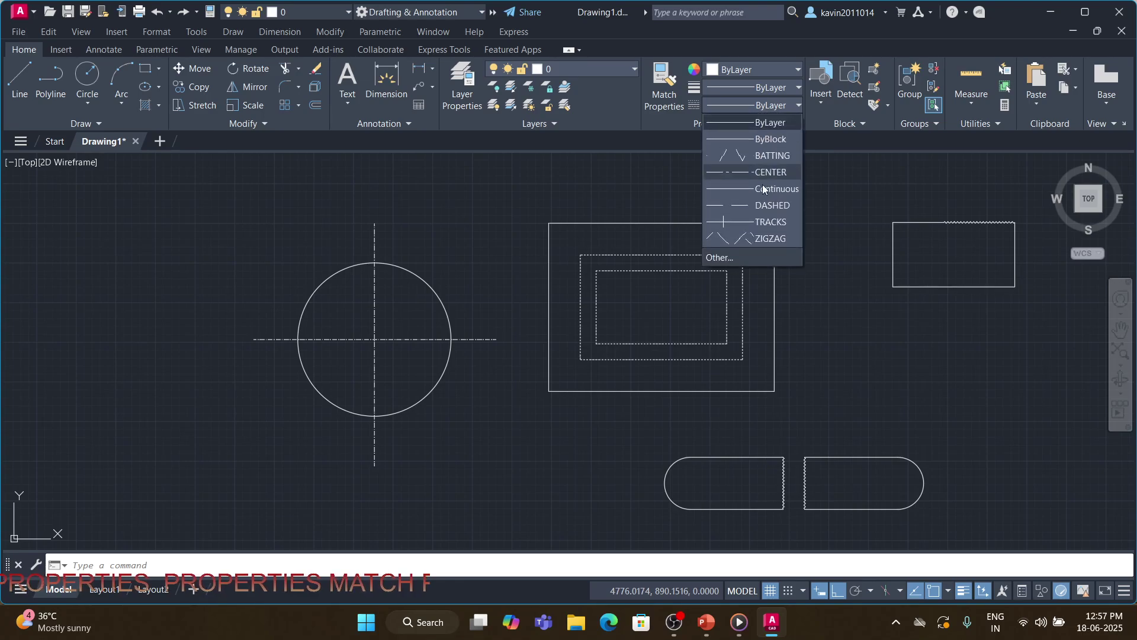
left_click(733, 257)
left_click_drag(746, 390, 727, 389)
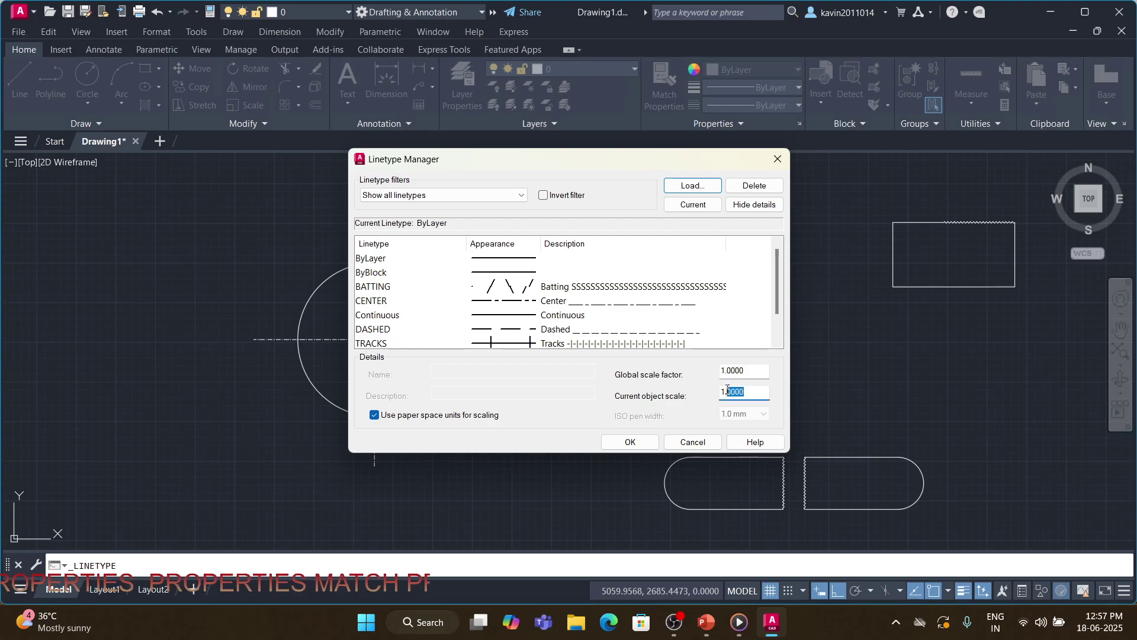
left_click(629, 446)
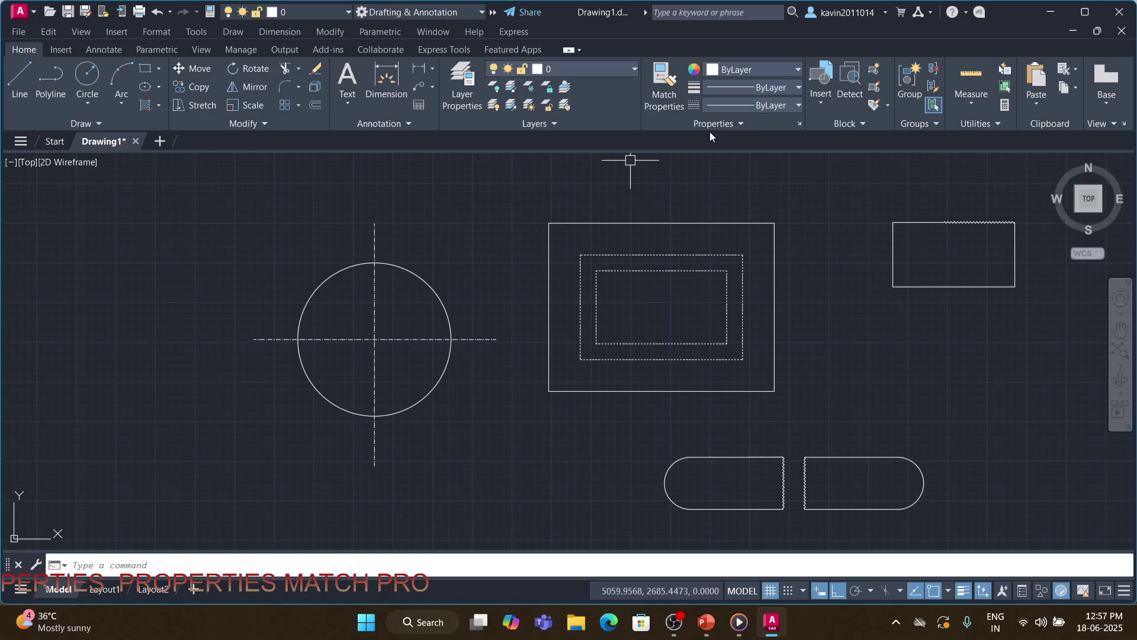
Make ZIGZAG the current linetype for new objects.
left_click(797, 106)
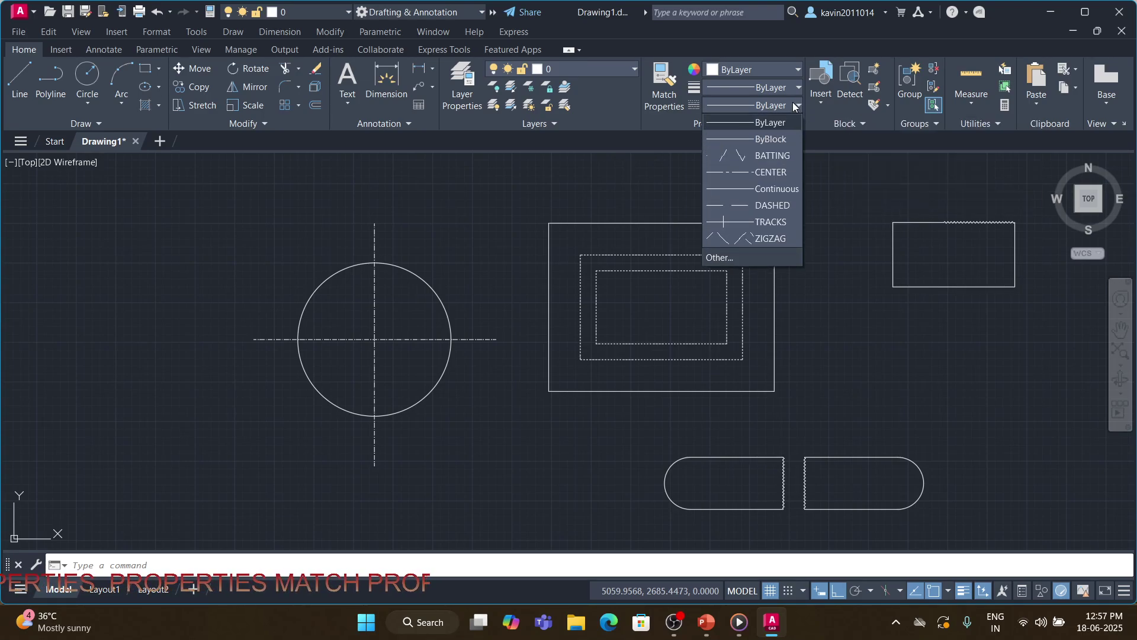
left_click(727, 240)
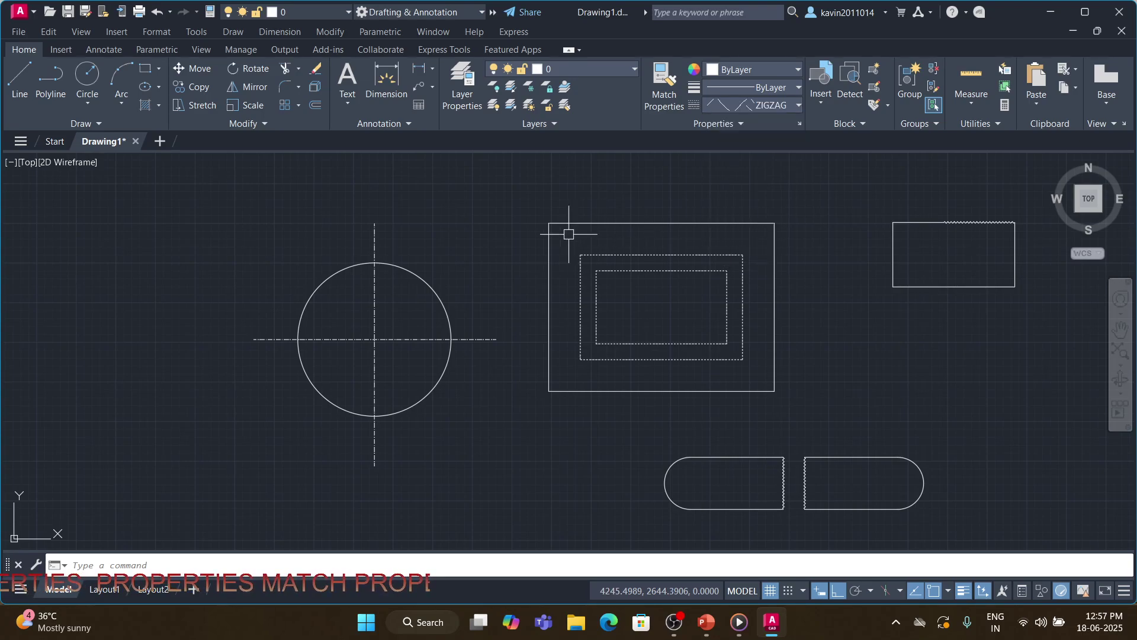
Draw a closed zigzag rectangle about 730 by 343 units below and to the left of the circle.
type("l")
key("Return")
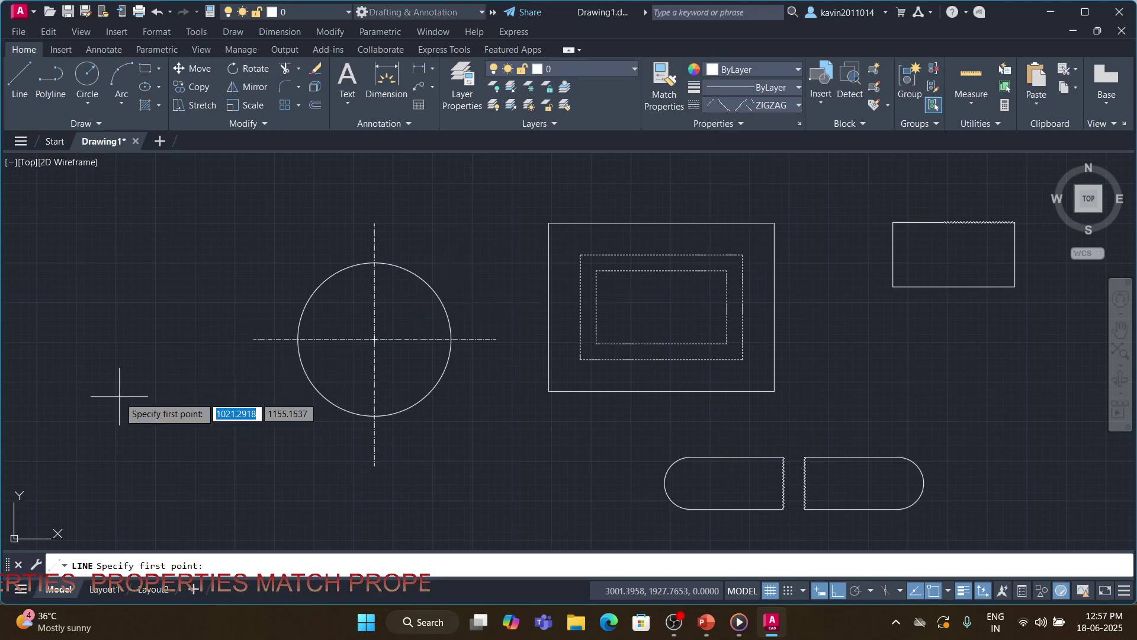
left_click(60, 431)
left_click(177, 431)
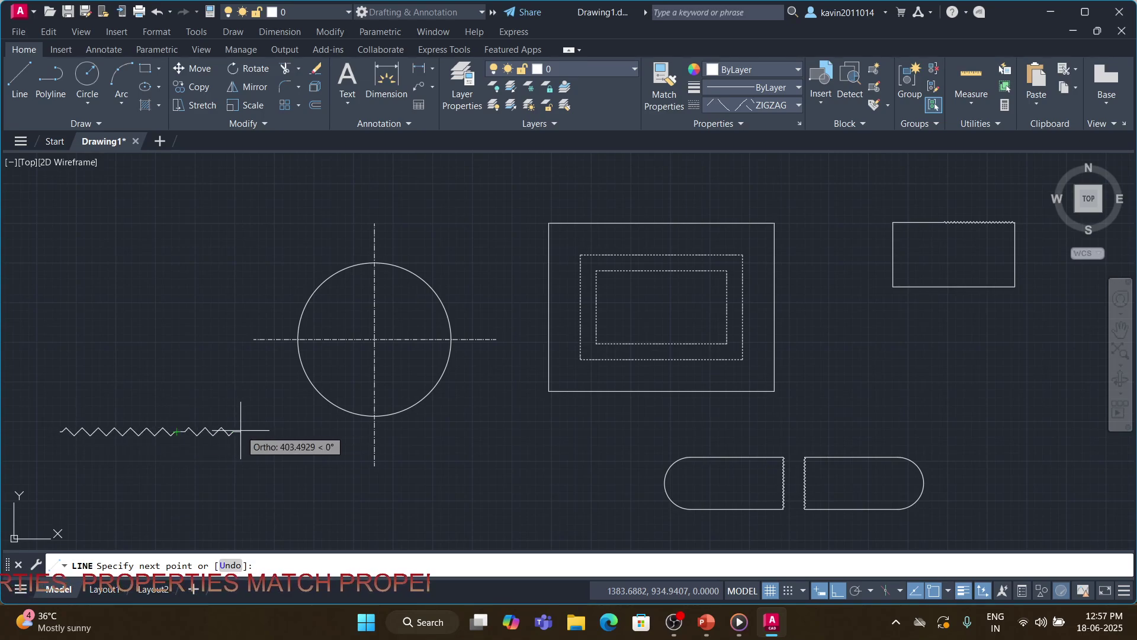
left_click(177, 485)
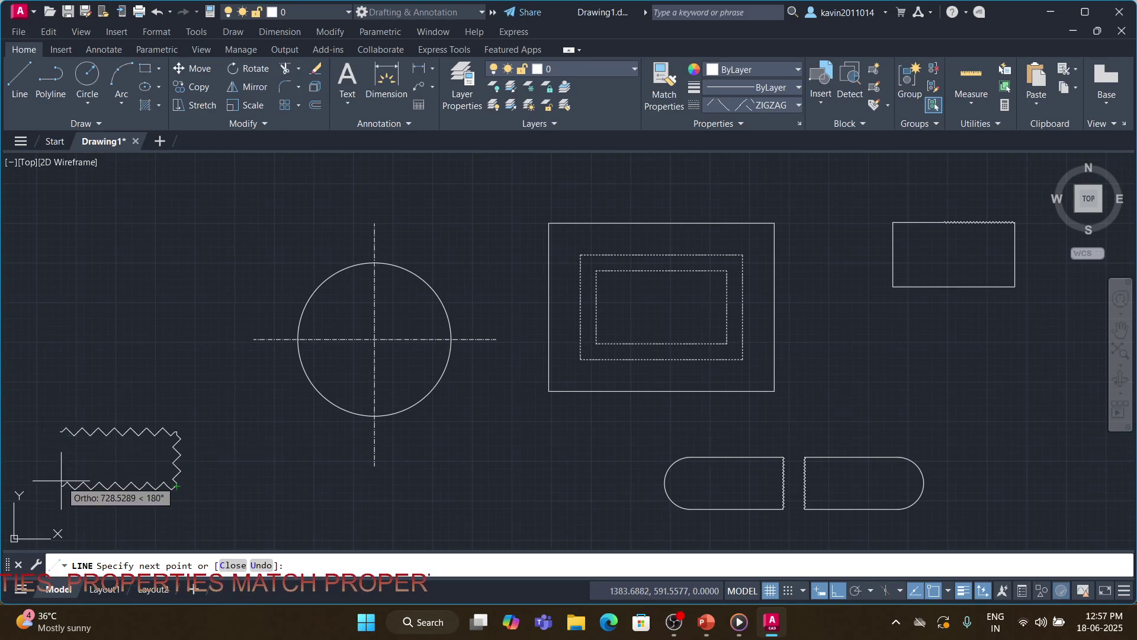
left_click(61, 481)
type("c")
key("Return")
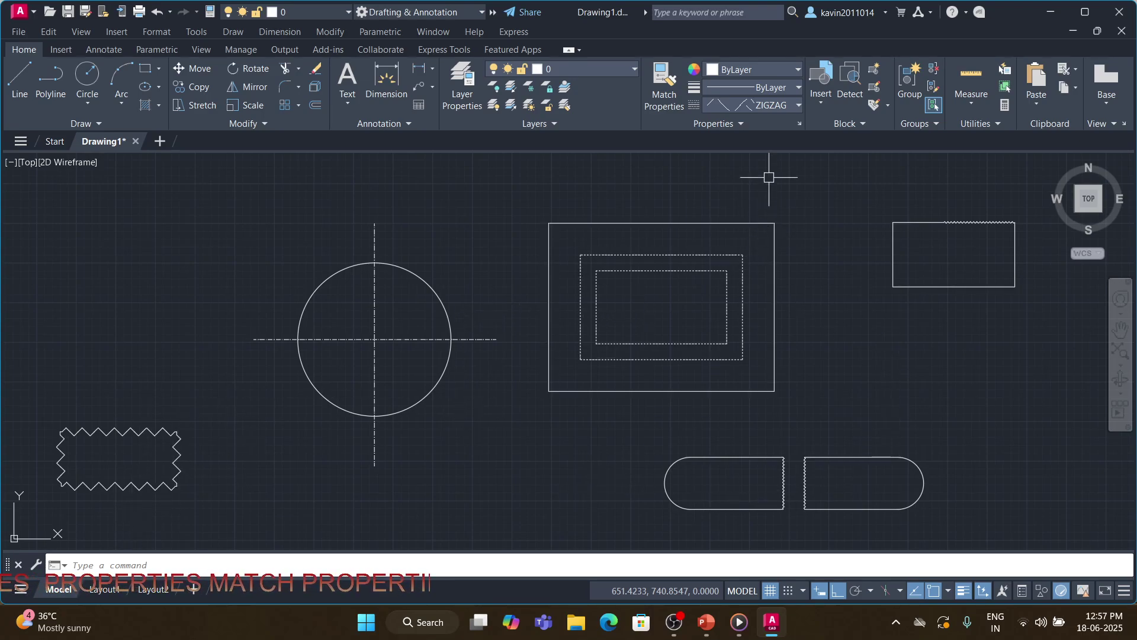
Set the global linetype scale factor to 5 in the Linetype Manager.
left_click(797, 107)
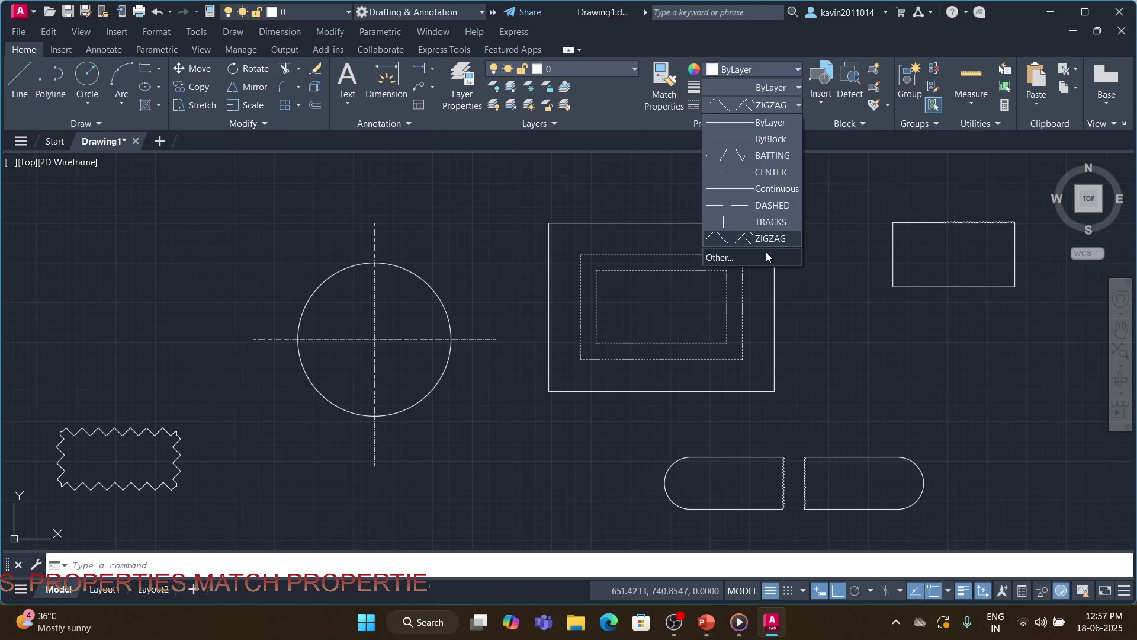
left_click(766, 256)
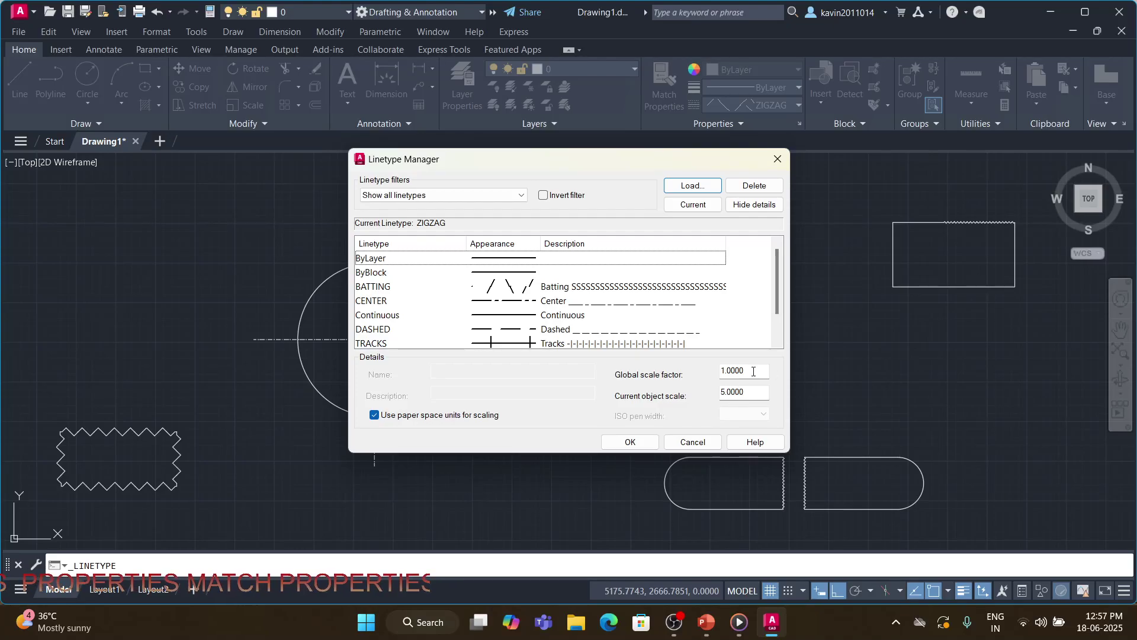
left_click(748, 367)
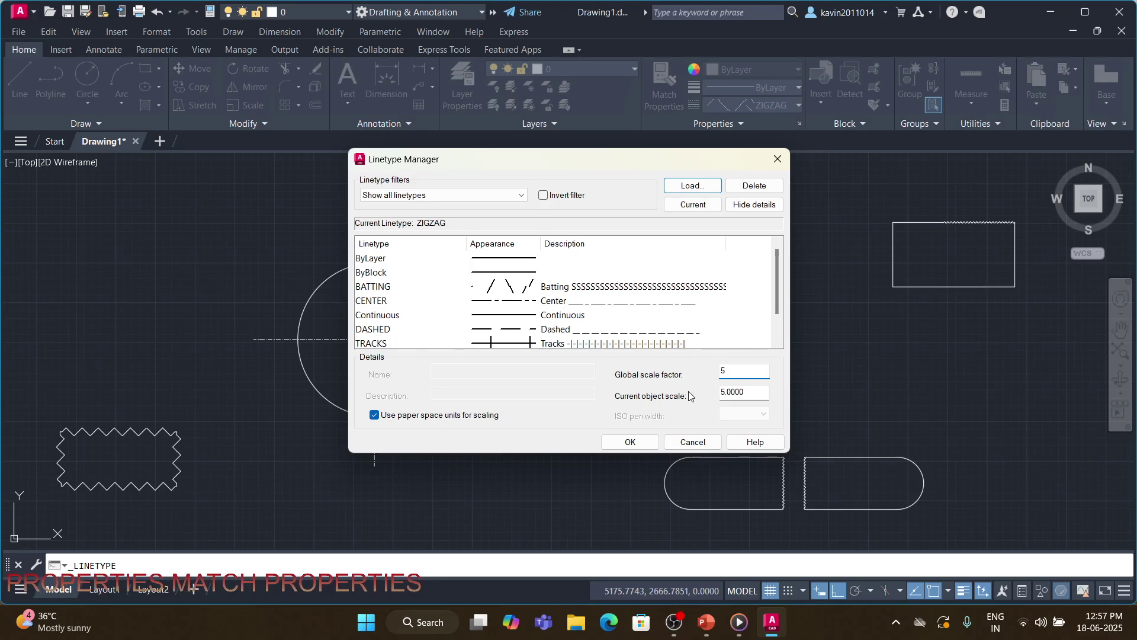
left_click(631, 444)
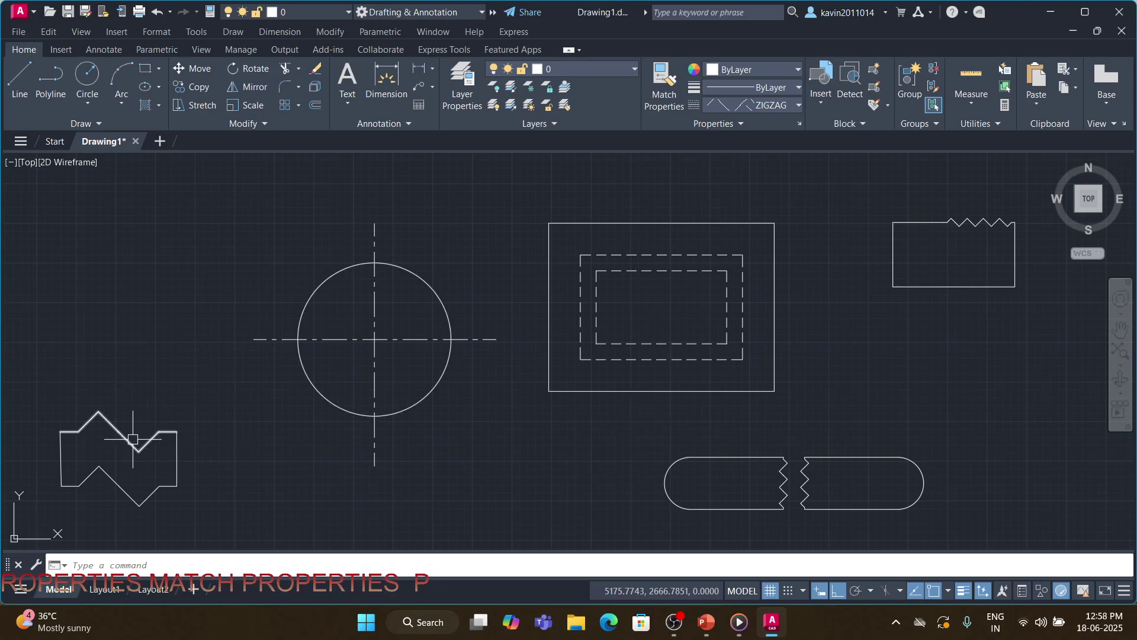
left_click(169, 408)
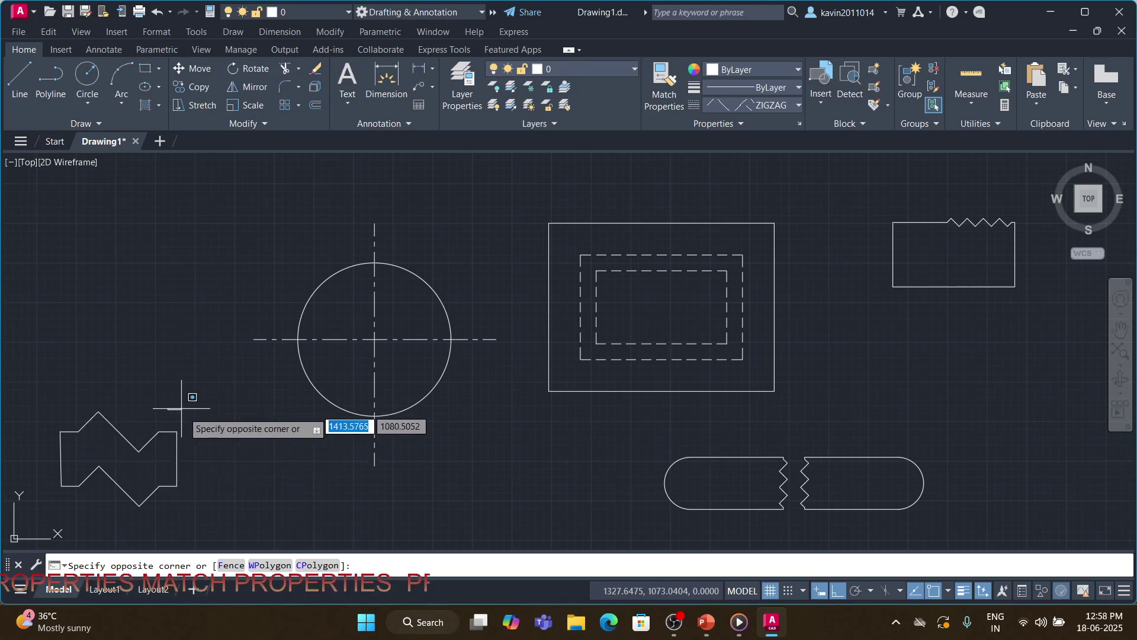
key("Escape")
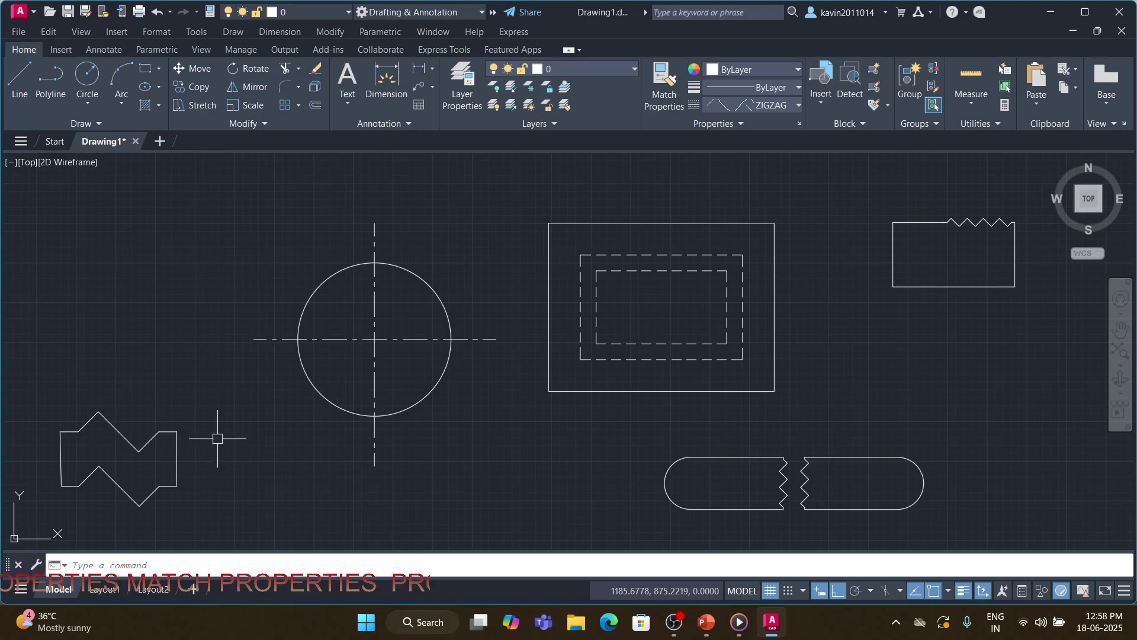
type("e")
key("Return")
key("Escape")
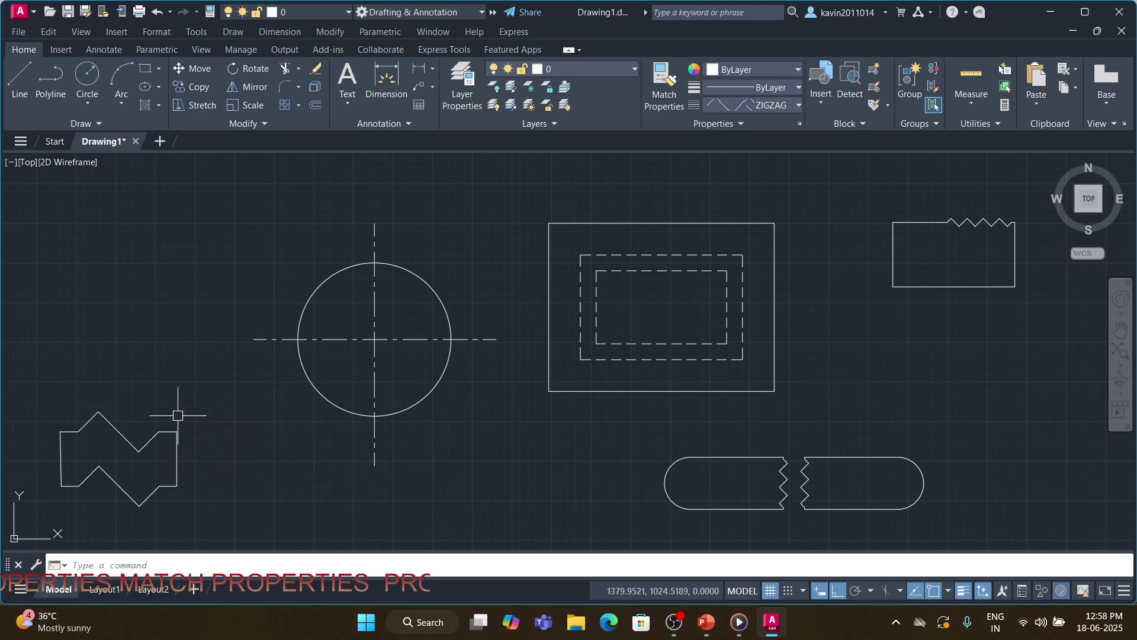
Erase all four lines of the zigzag rectangle below and to the left of the circle.
key("Return")
left_click(199, 401)
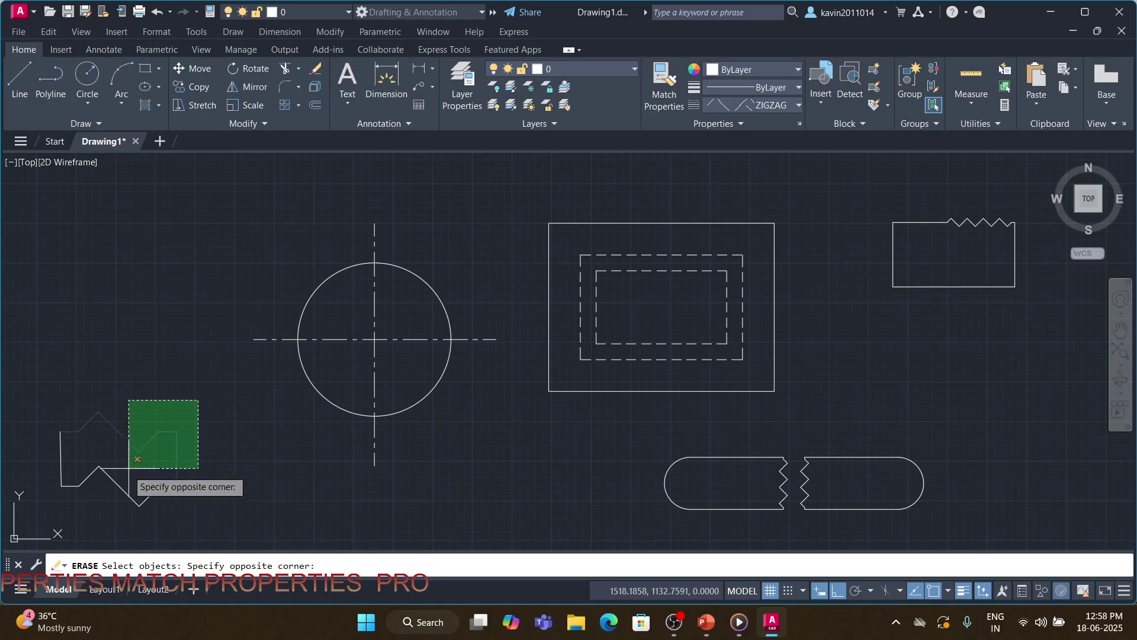
left_click(61, 513)
key("Return")
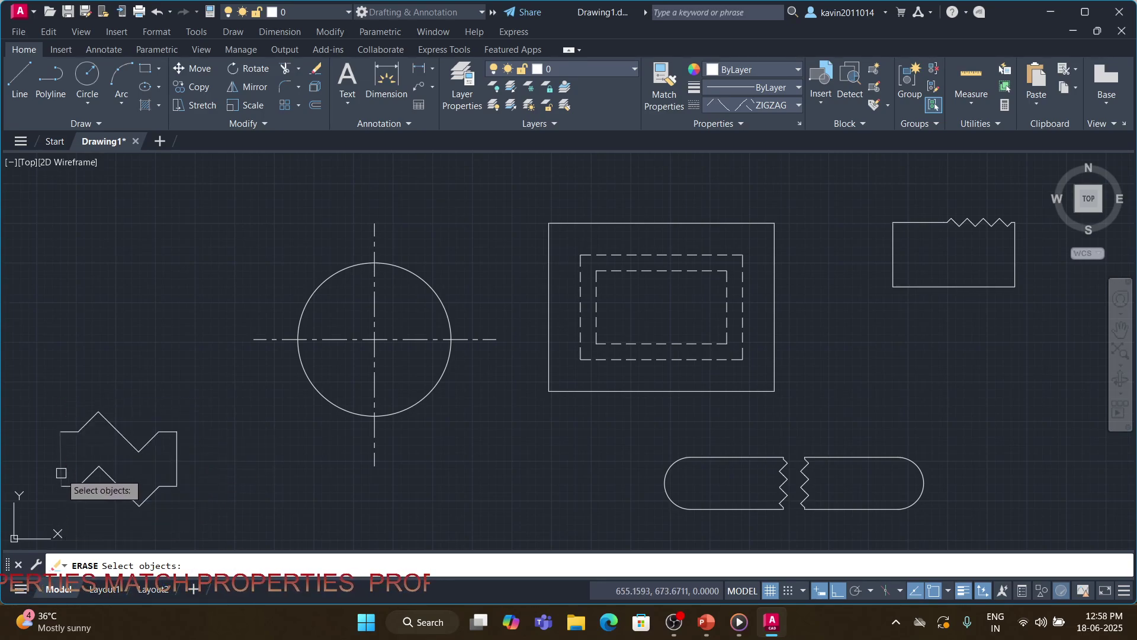
left_click(183, 412)
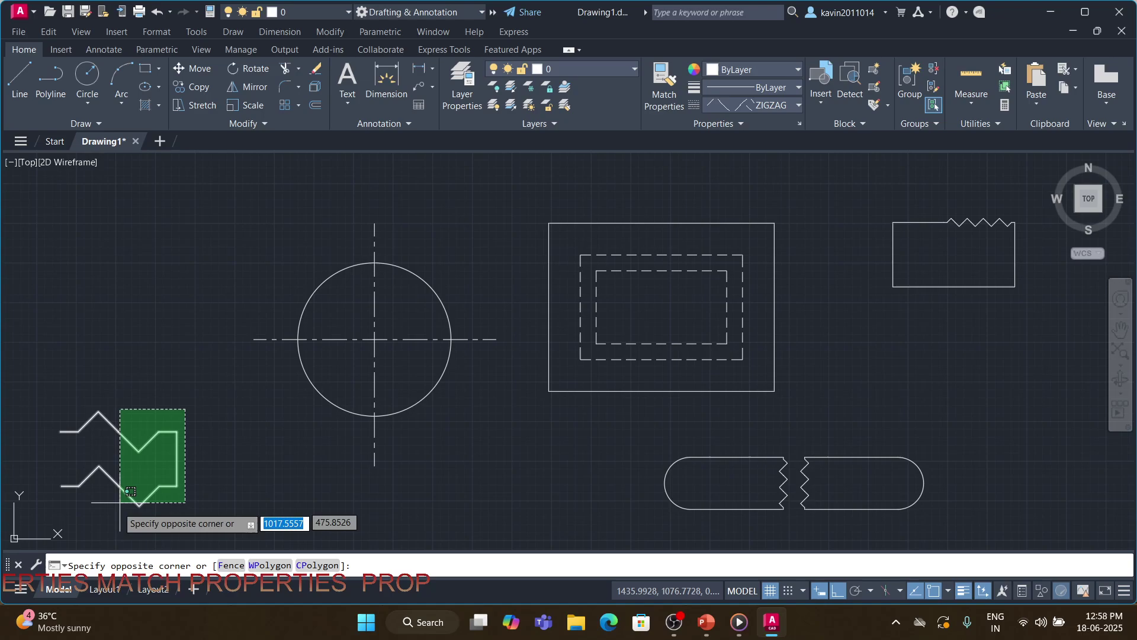
left_click(108, 519)
key("Delete")
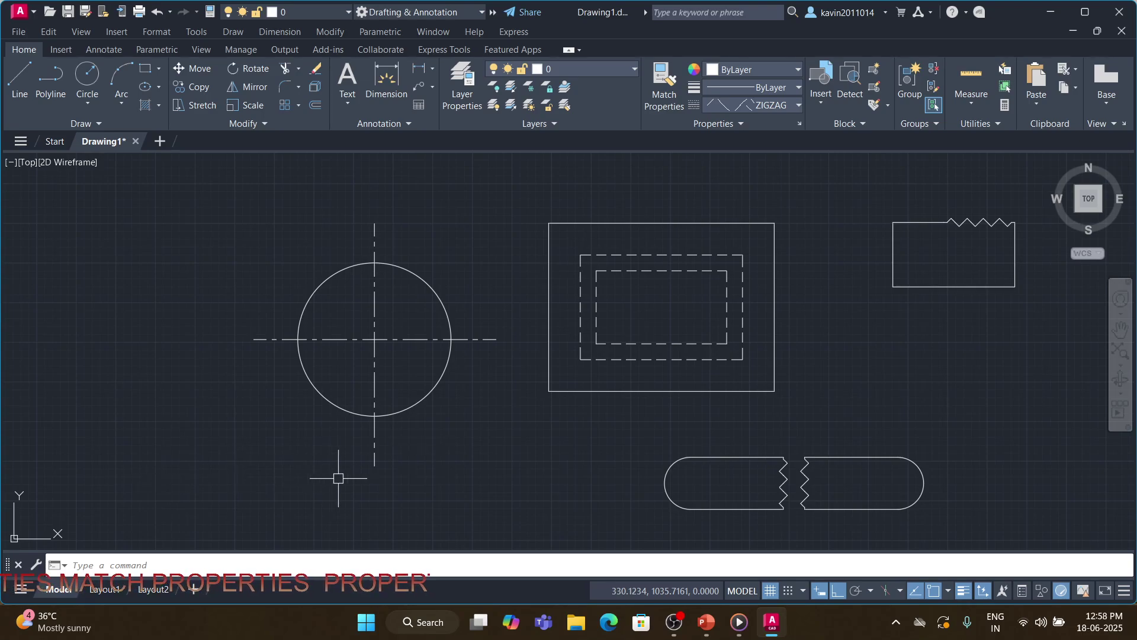
Set the linetype scale factor to 2 with the LTSCALE command.
left_click(194, 567)
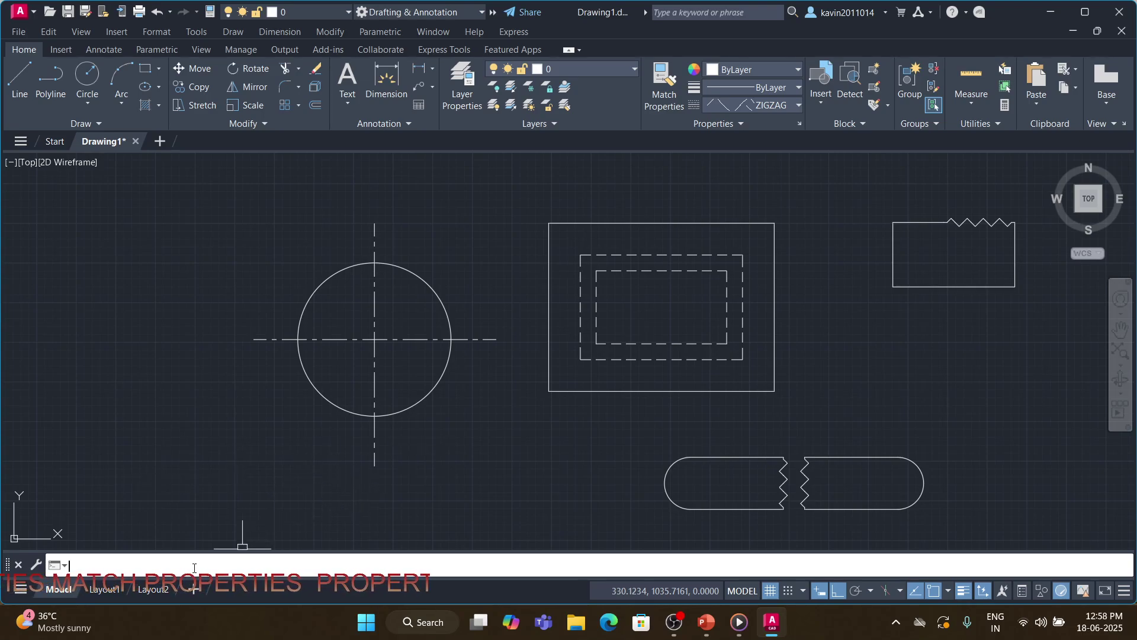
type("LT")
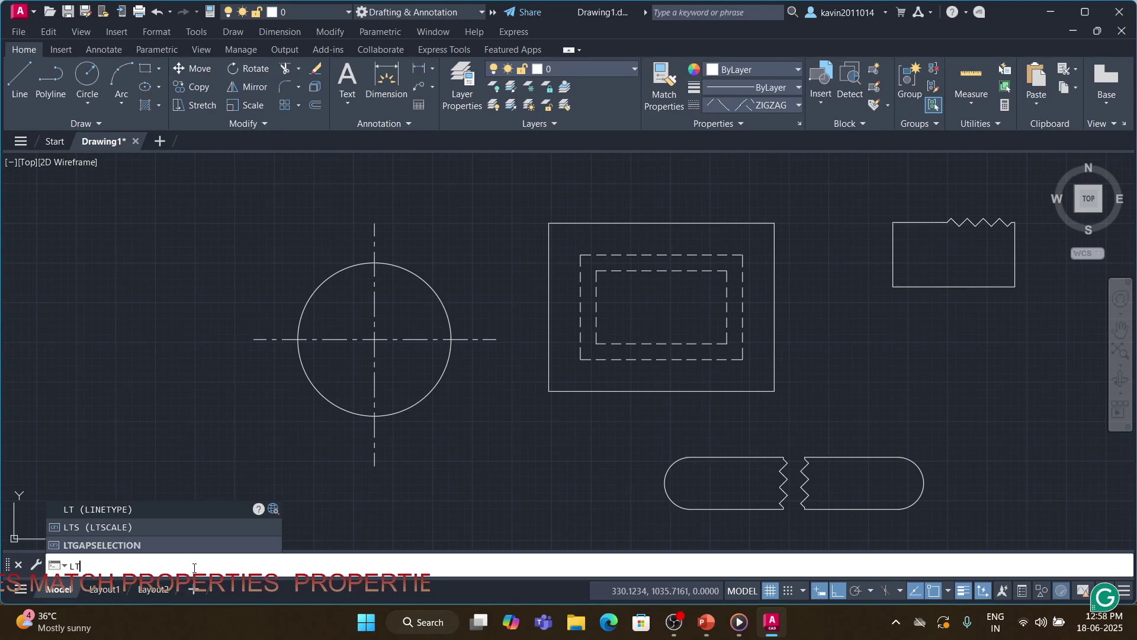
type("S")
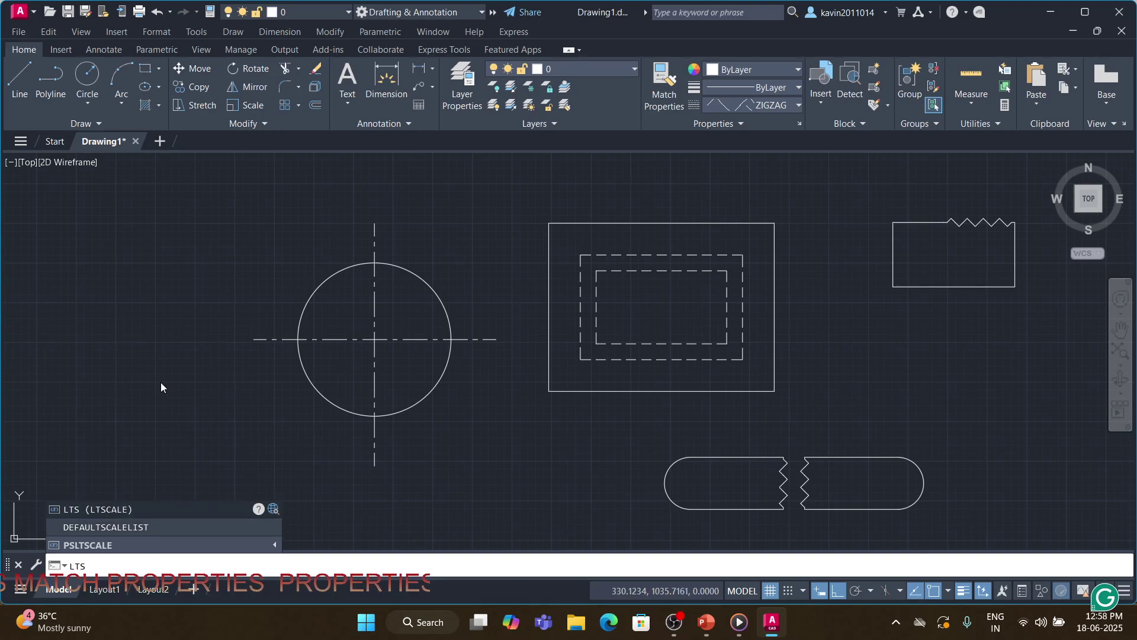
key("Return")
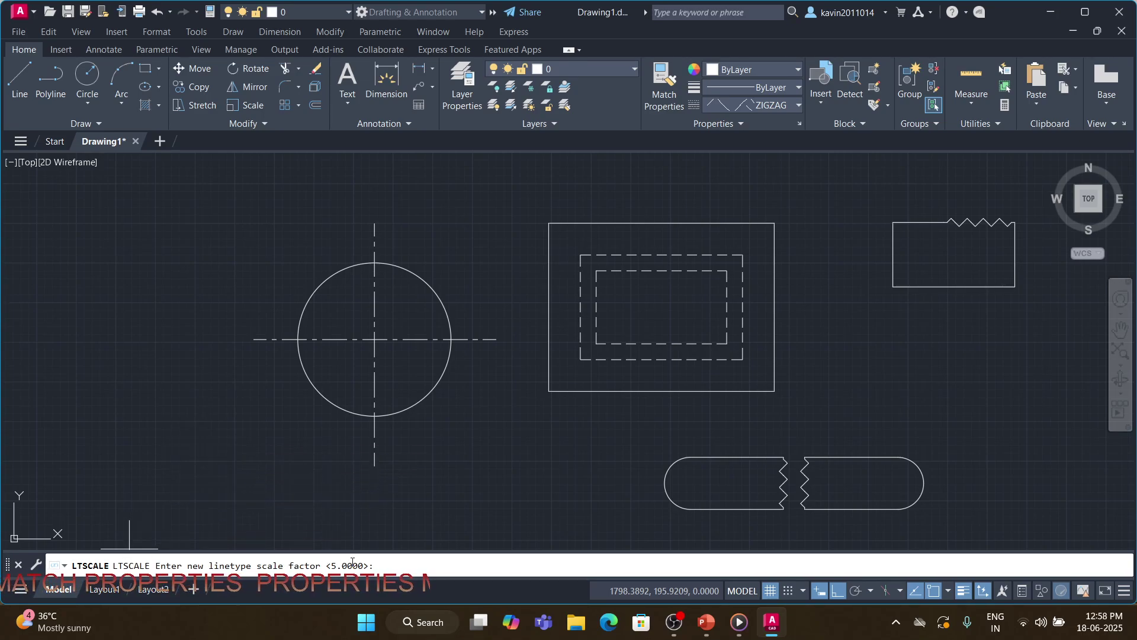
left_click(389, 566)
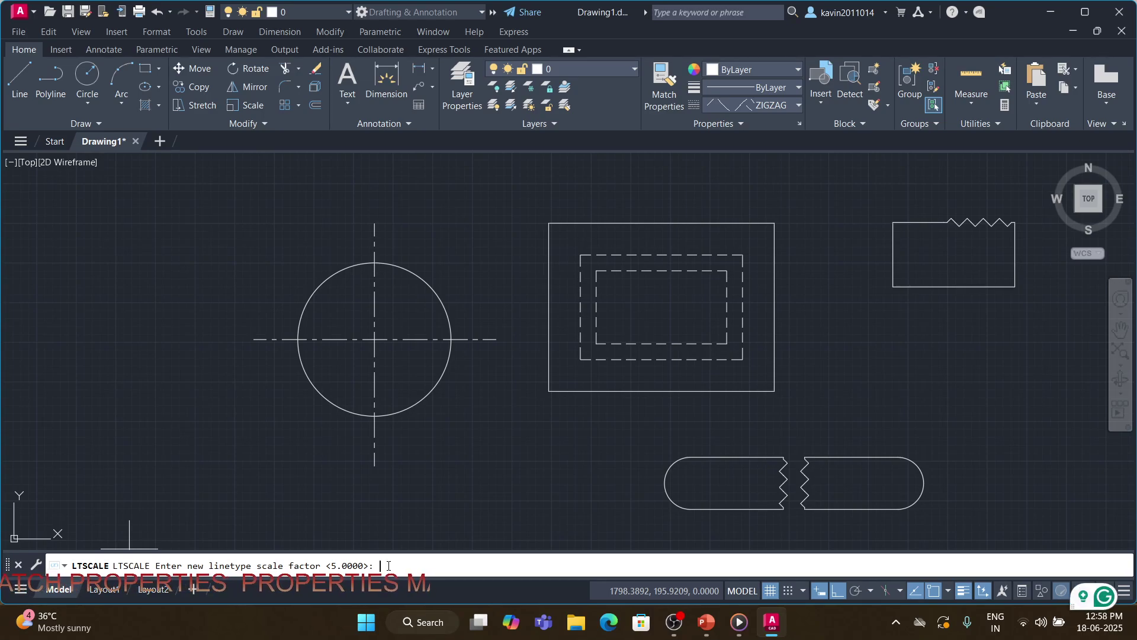
type("2")
key("Return")
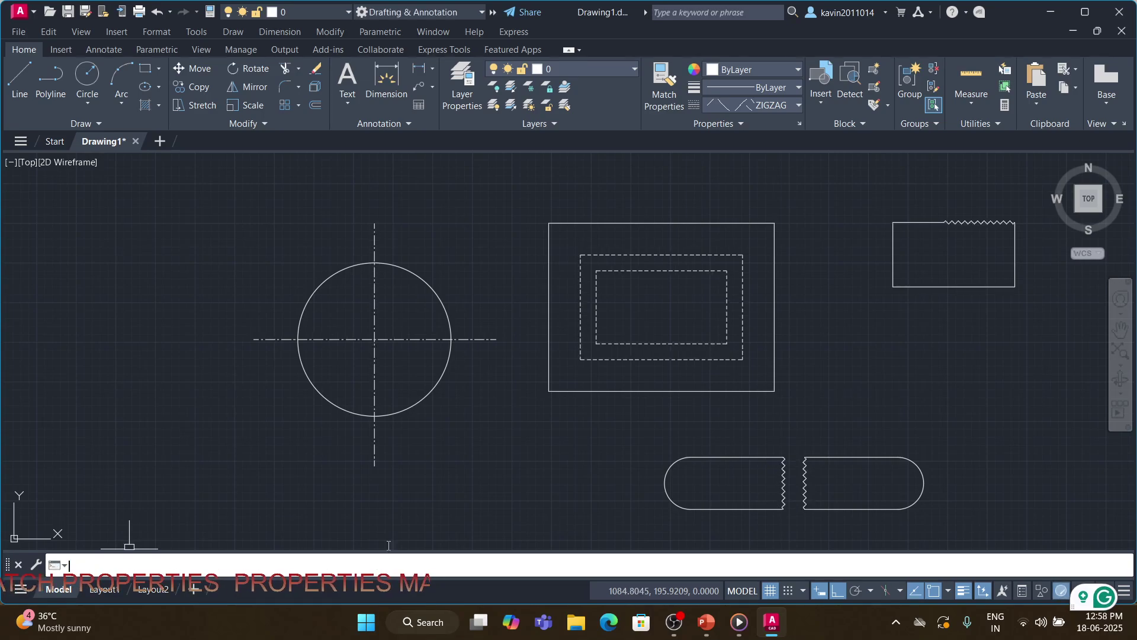
Set the linetype scale factor to 5 with the LTSCALE command.
type("ltscale")
key("Return")
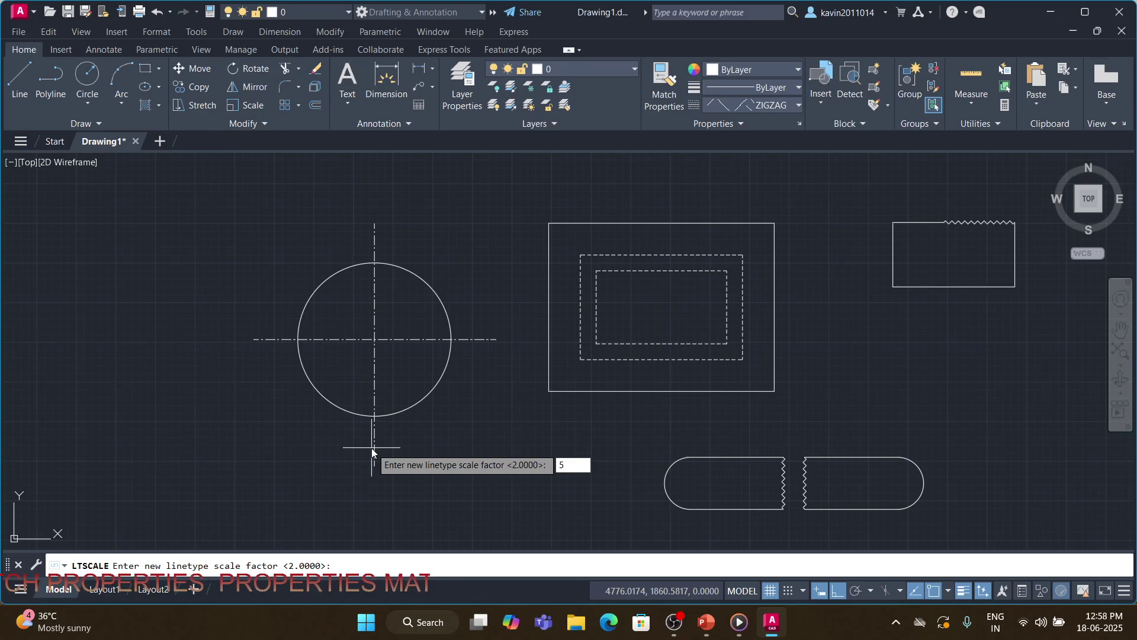
key("Return")
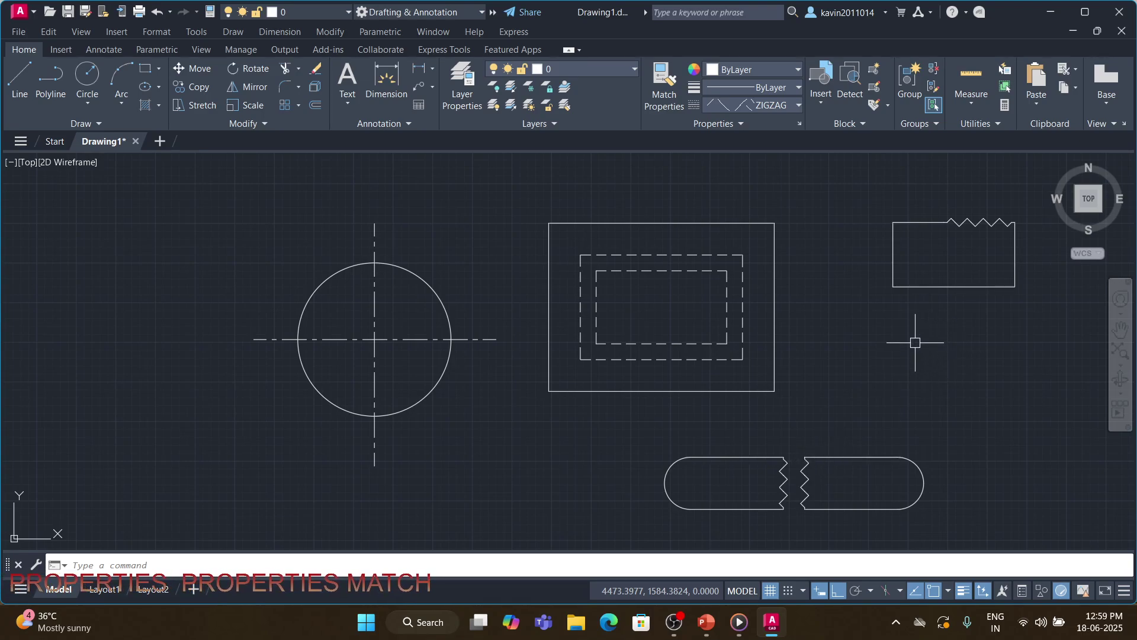
Change the colour of the circle's two centre lines to red 205,32,39.
left_click(427, 300)
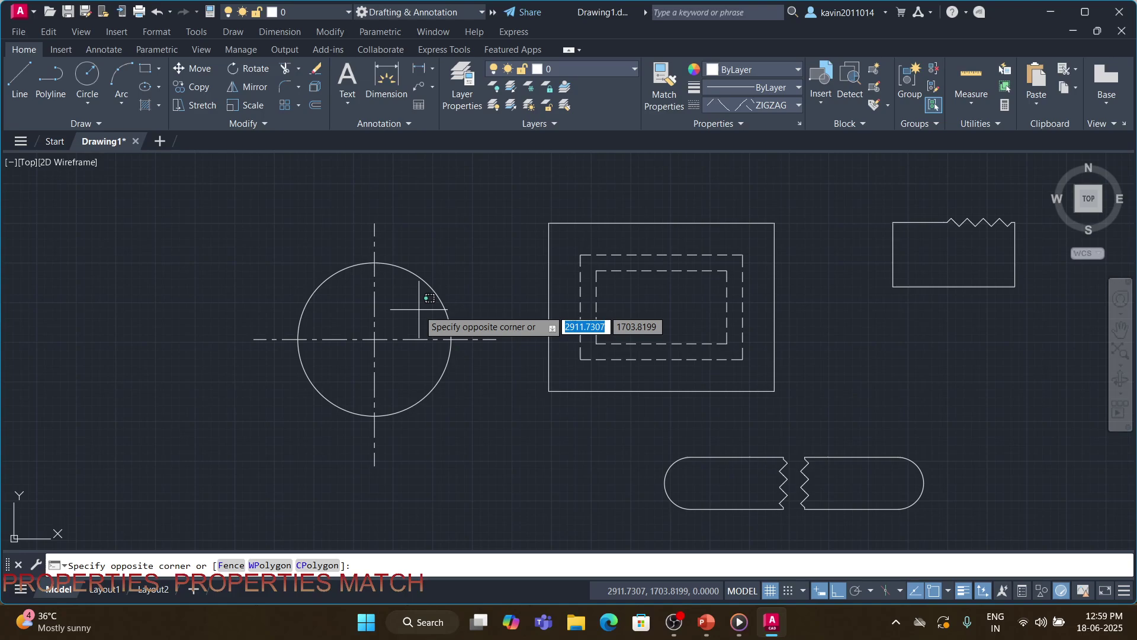
left_click(345, 369)
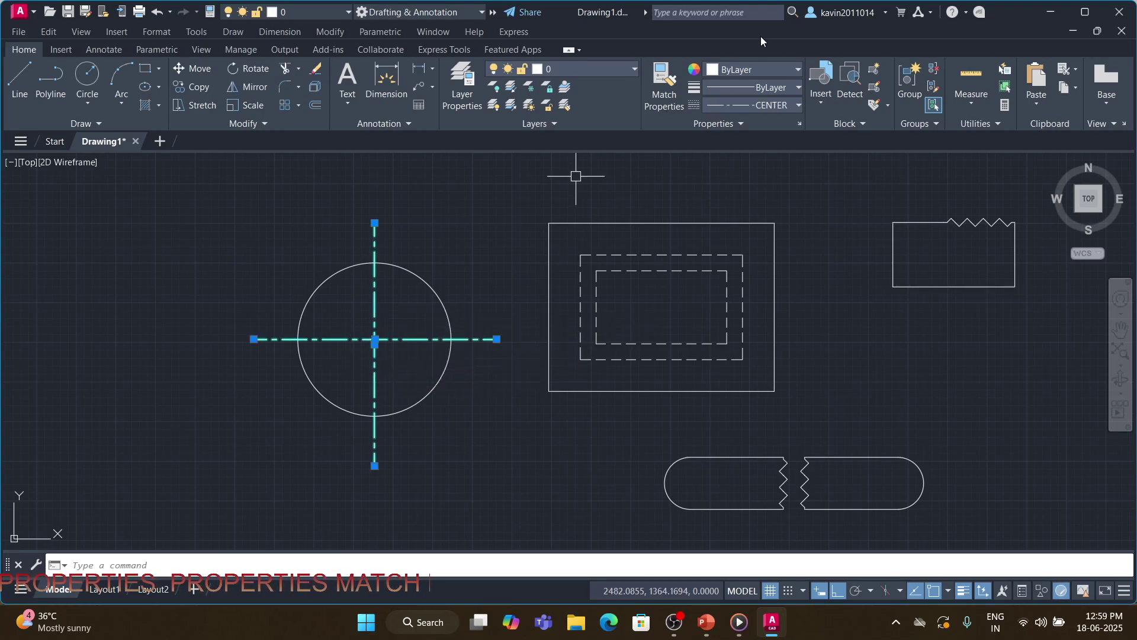
left_click(797, 69)
left_click(757, 127)
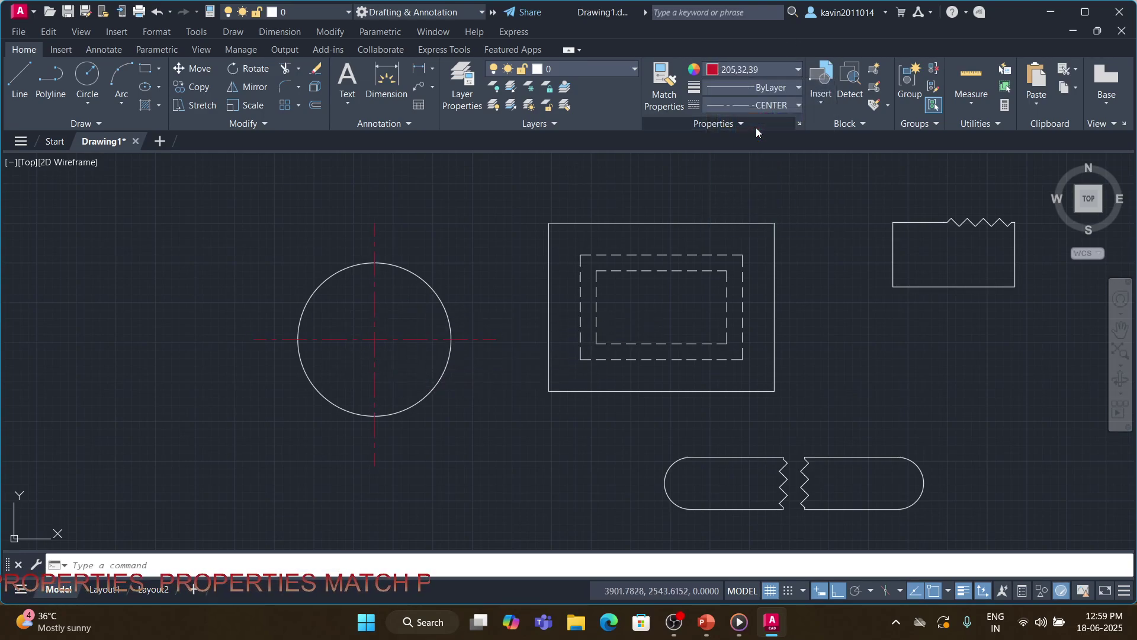
key("Escape")
Apply the BATTING linetype to the circle.
left_click(430, 290)
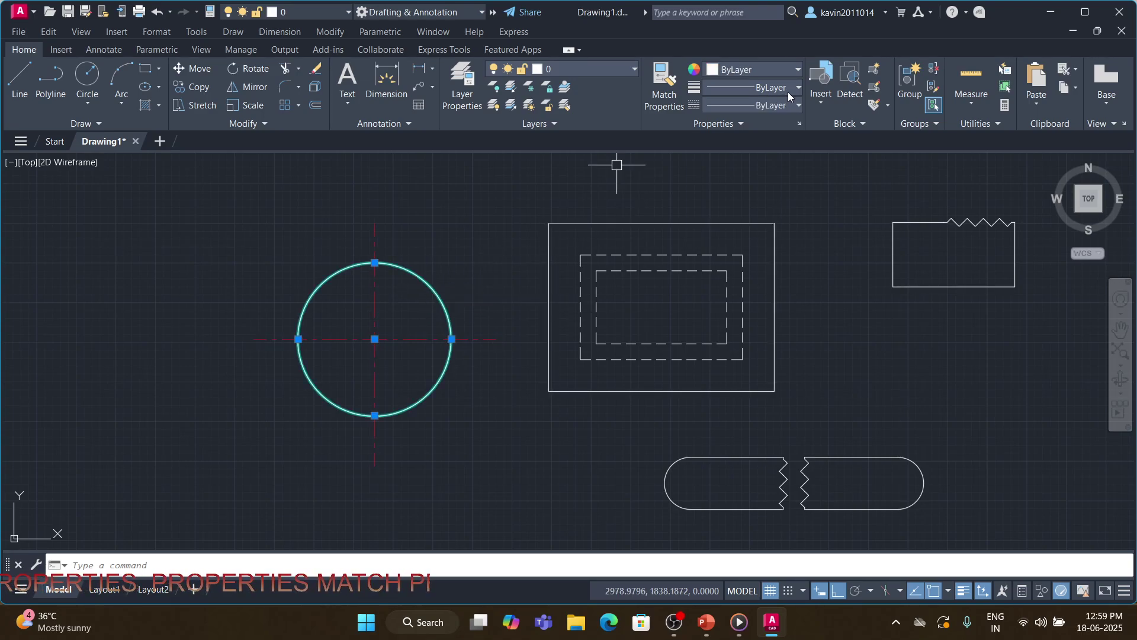
left_click(790, 106)
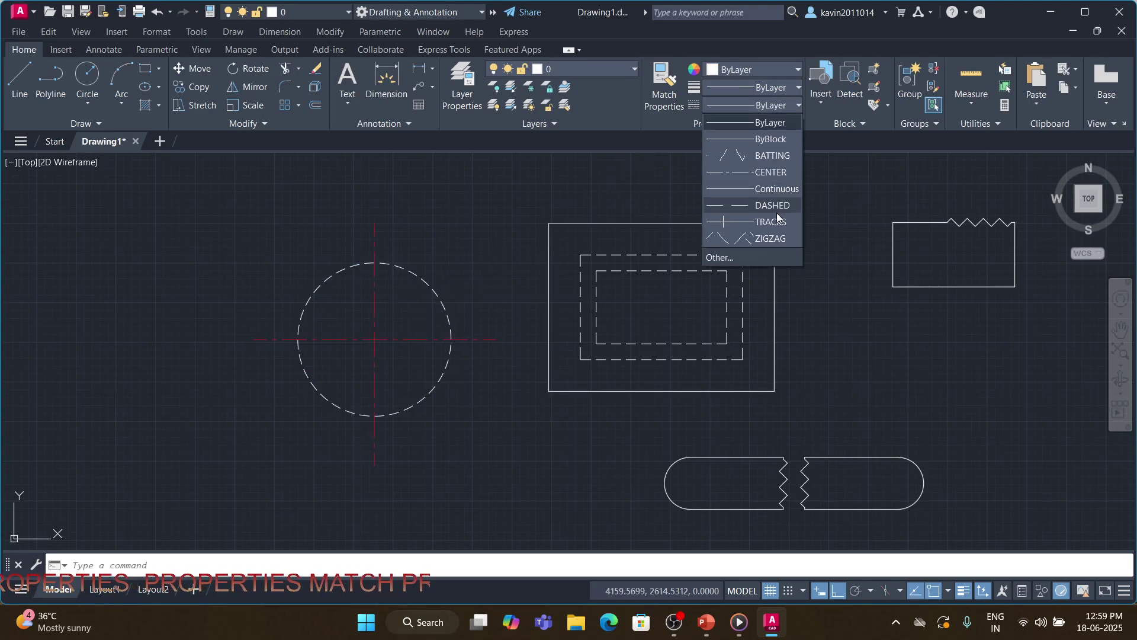
left_click(774, 159)
key("Escape")
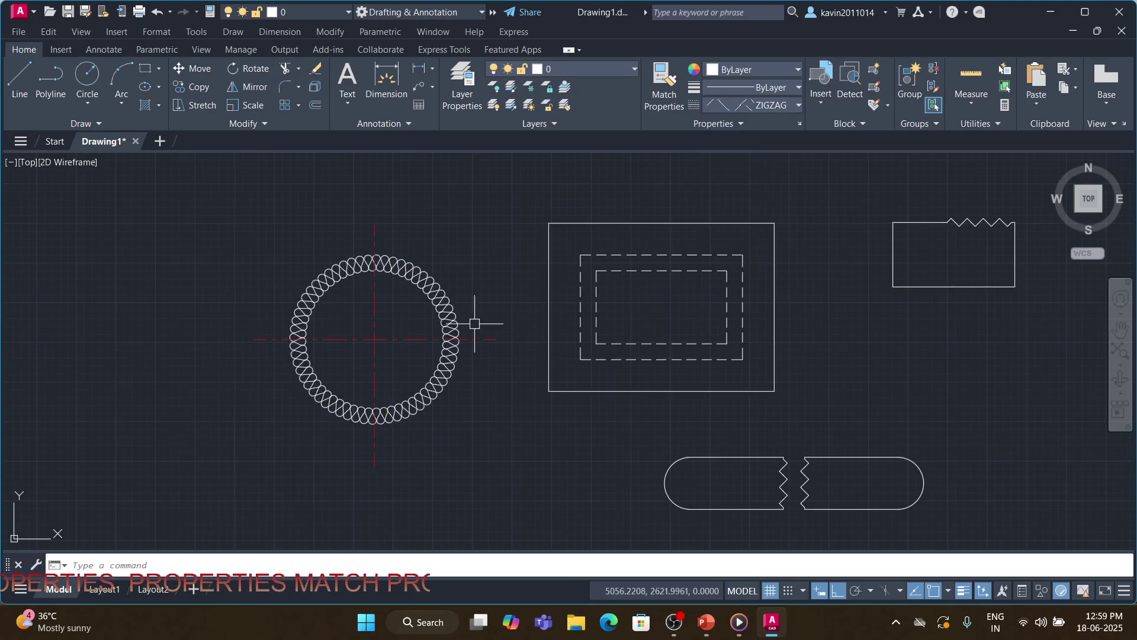
Set the lineweight of the outer rectangle around the dashed rectangles to 0.90 mm.
left_click(729, 223)
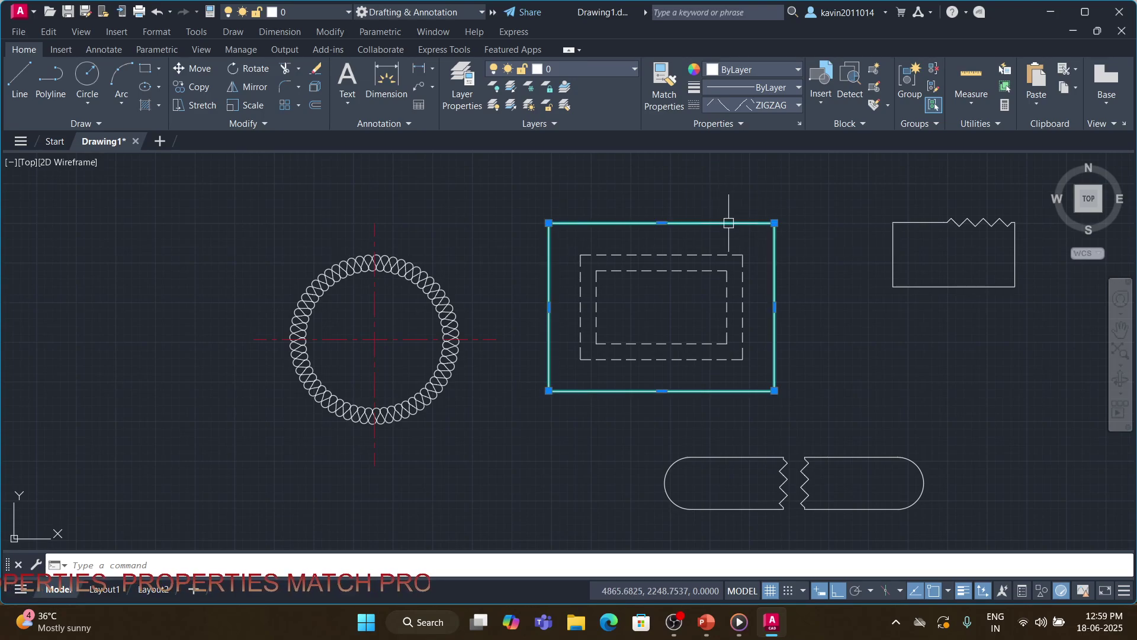
left_click(799, 88)
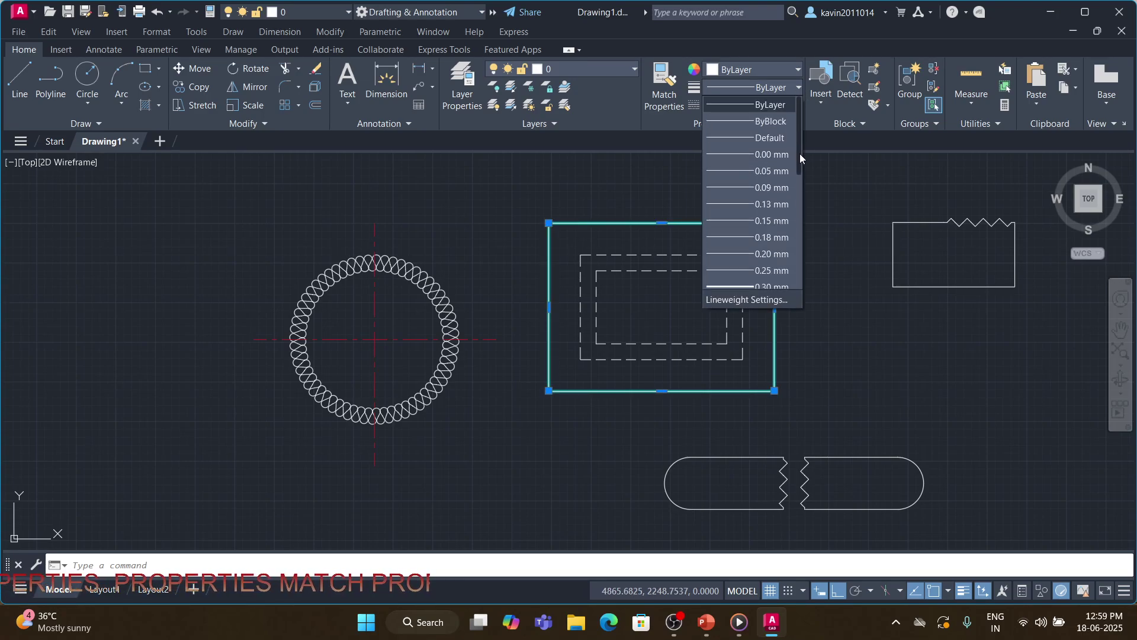
left_click_drag(797, 154, 809, 219)
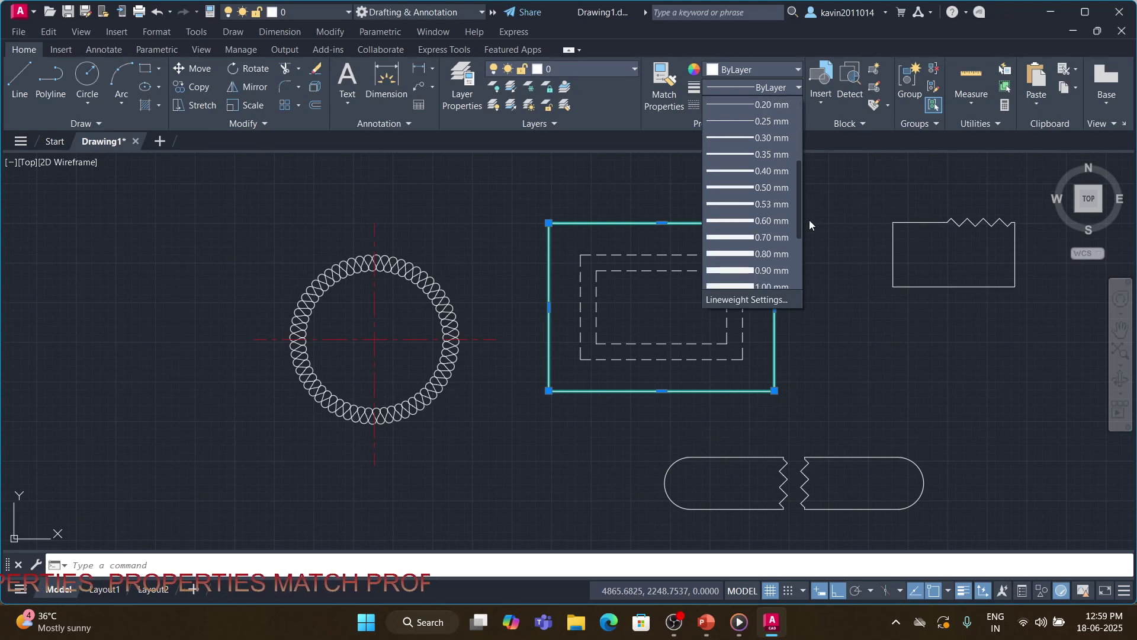
left_click(768, 271)
key("Escape")
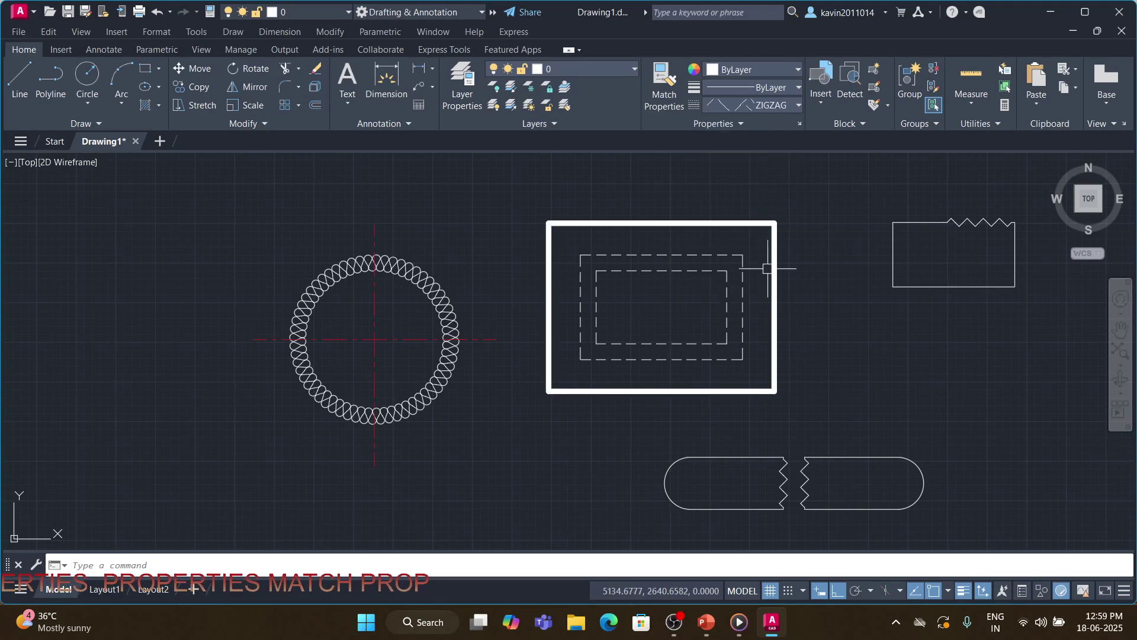
Change the colour of the thick outer rectangle to orange 248,153,30.
left_click(743, 225)
left_click(789, 69)
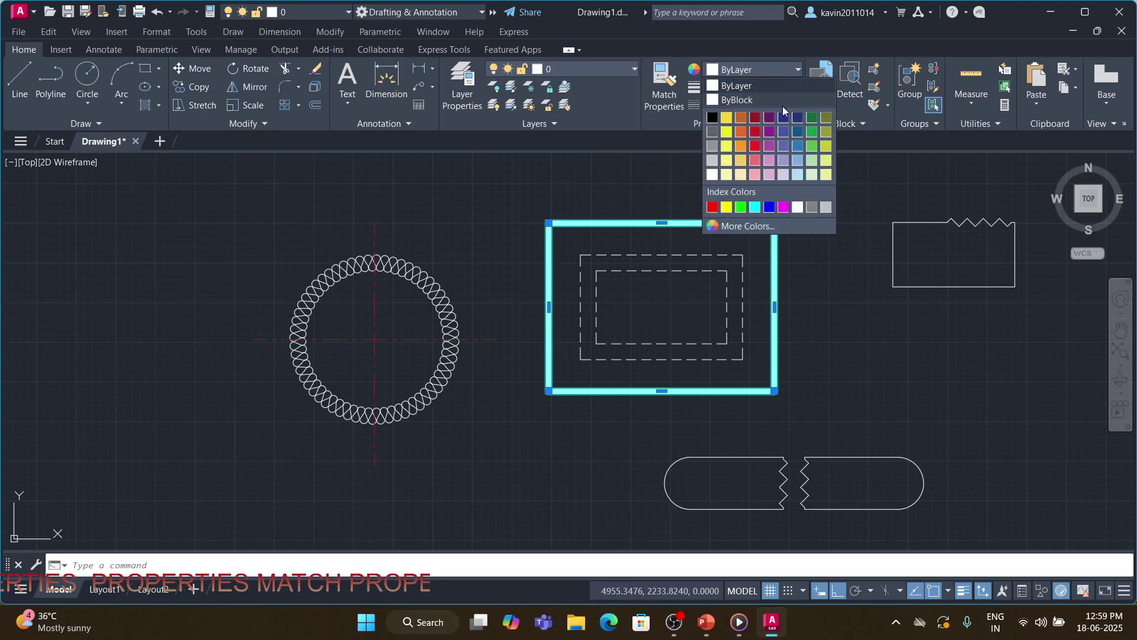
left_click(741, 145)
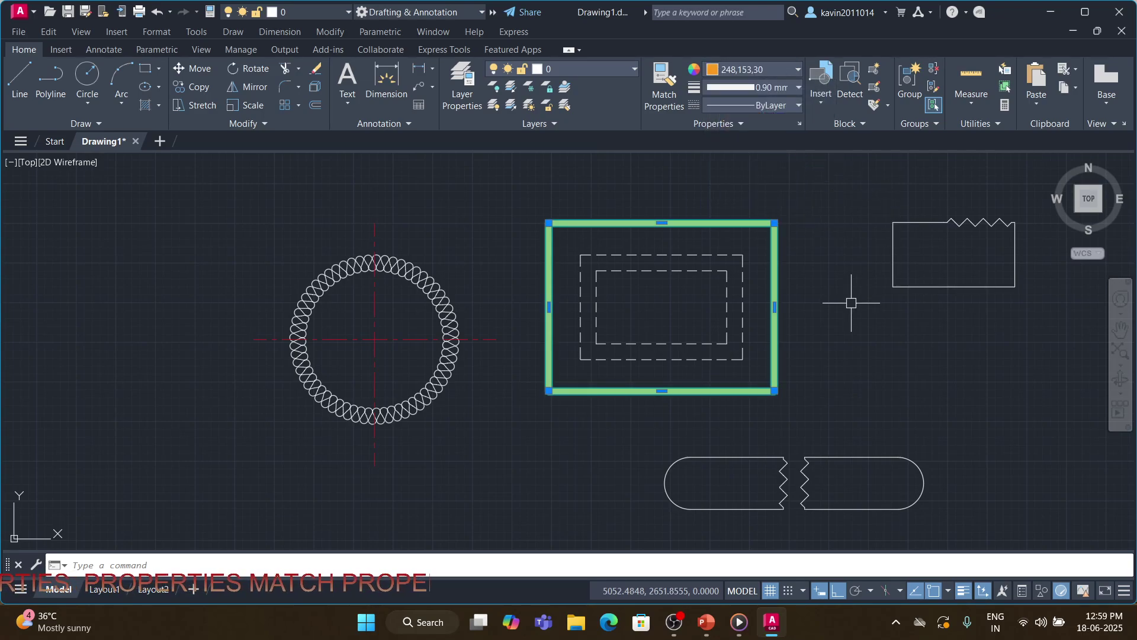
Change the colour of every line of the small zigzag-topped rectangle, including its right edge, to light red.
key("Escape")
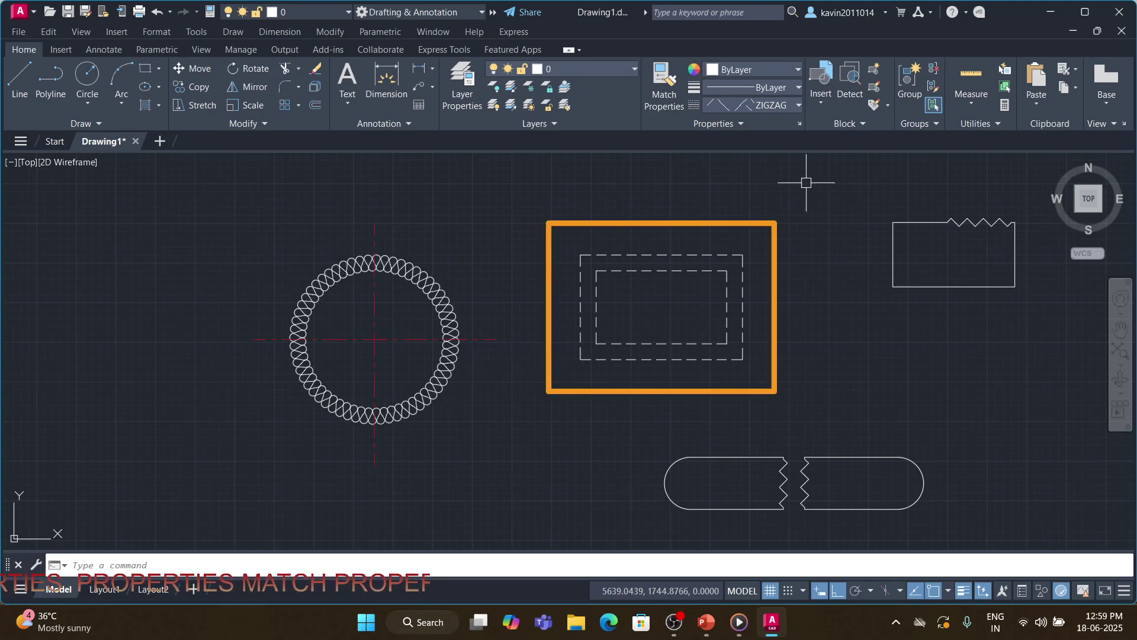
left_click(1004, 197)
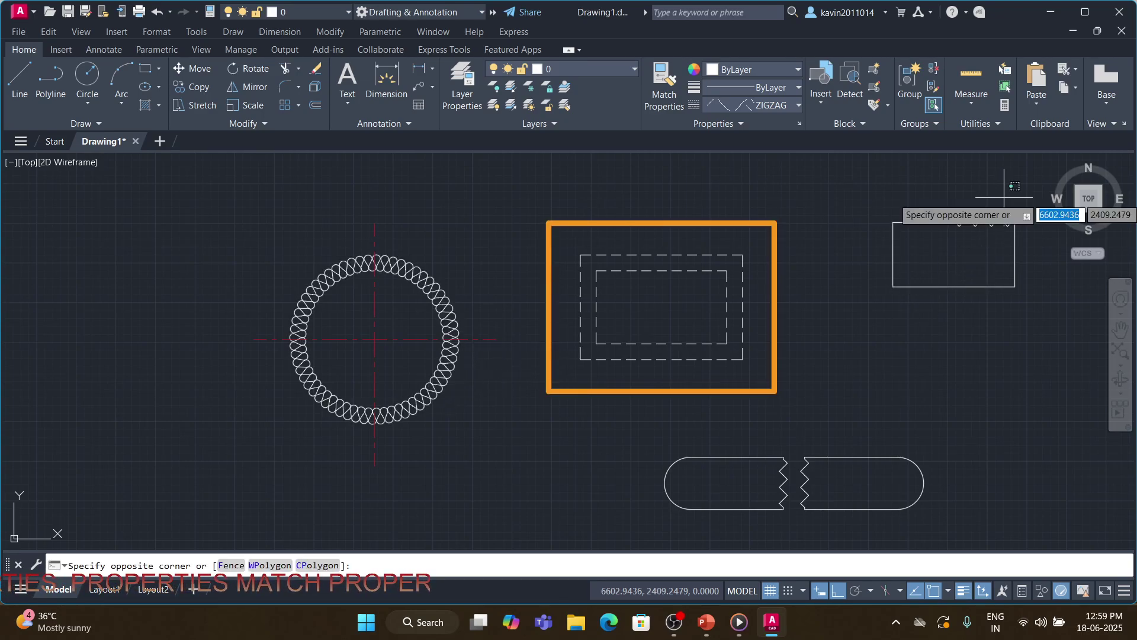
left_click(879, 325)
left_click(798, 70)
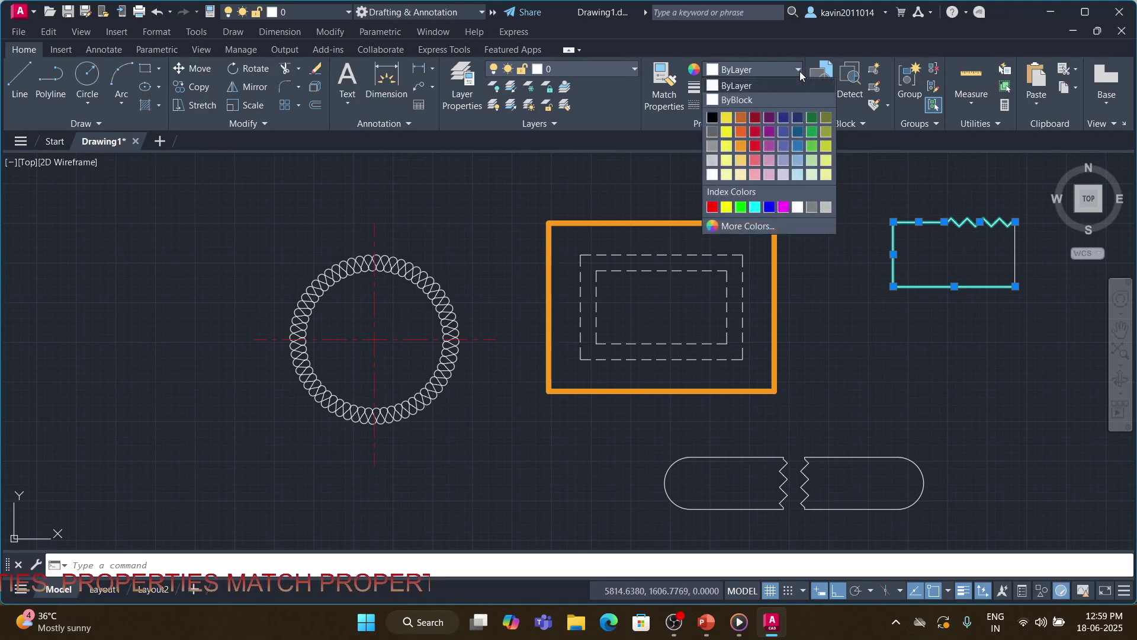
left_click(756, 158)
key("Escape")
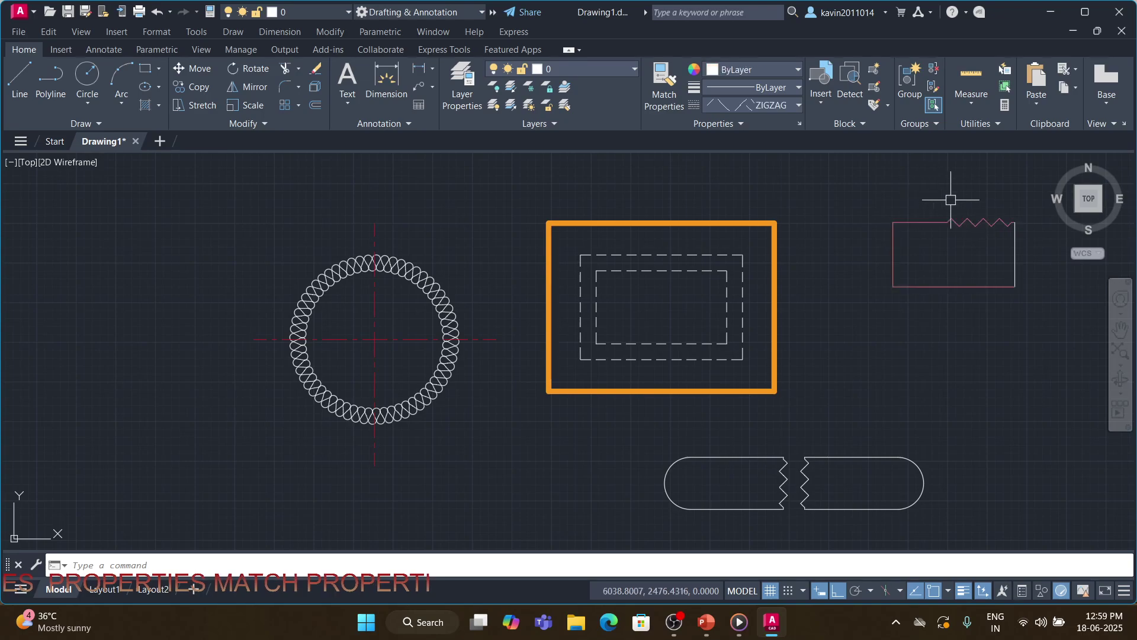
left_click(1031, 237)
left_click(1007, 260)
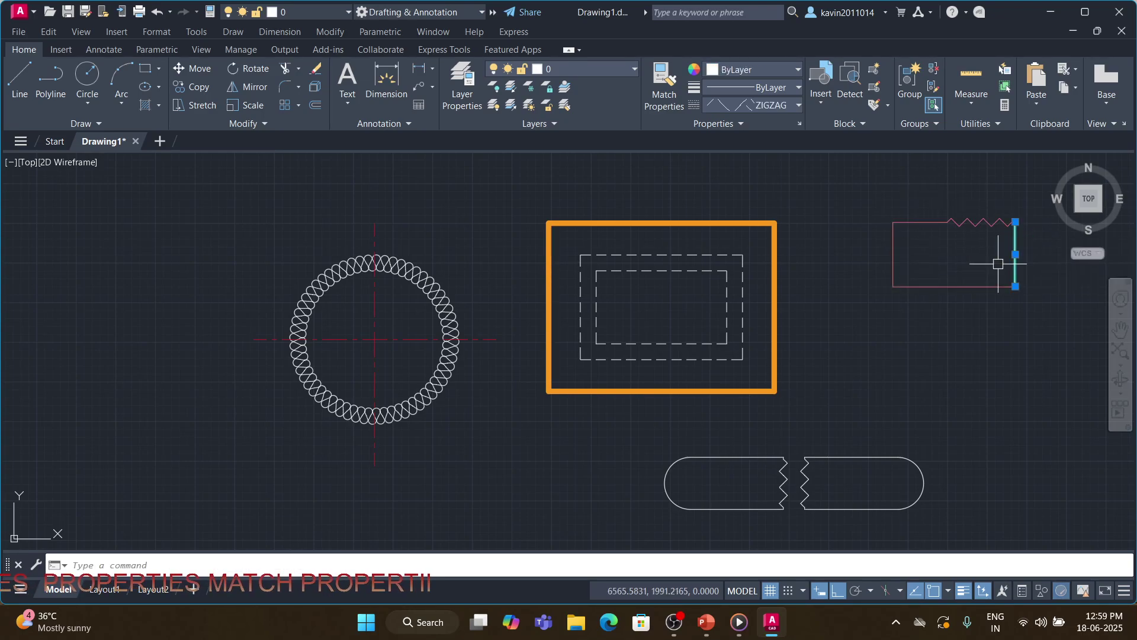
left_click(795, 71)
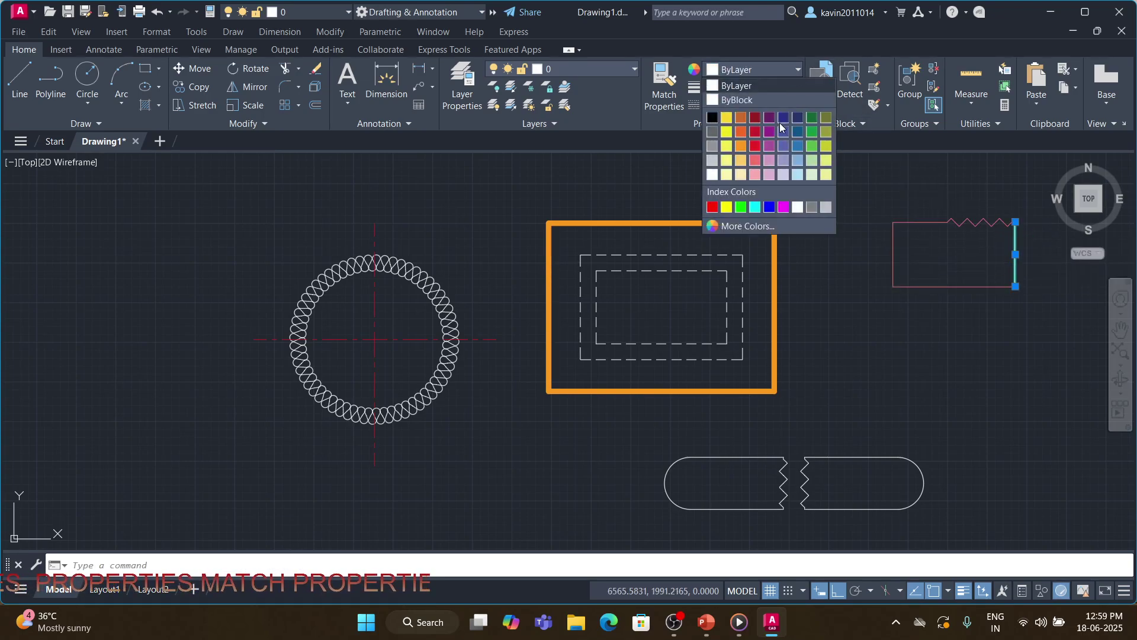
left_click(756, 157)
key("Escape")
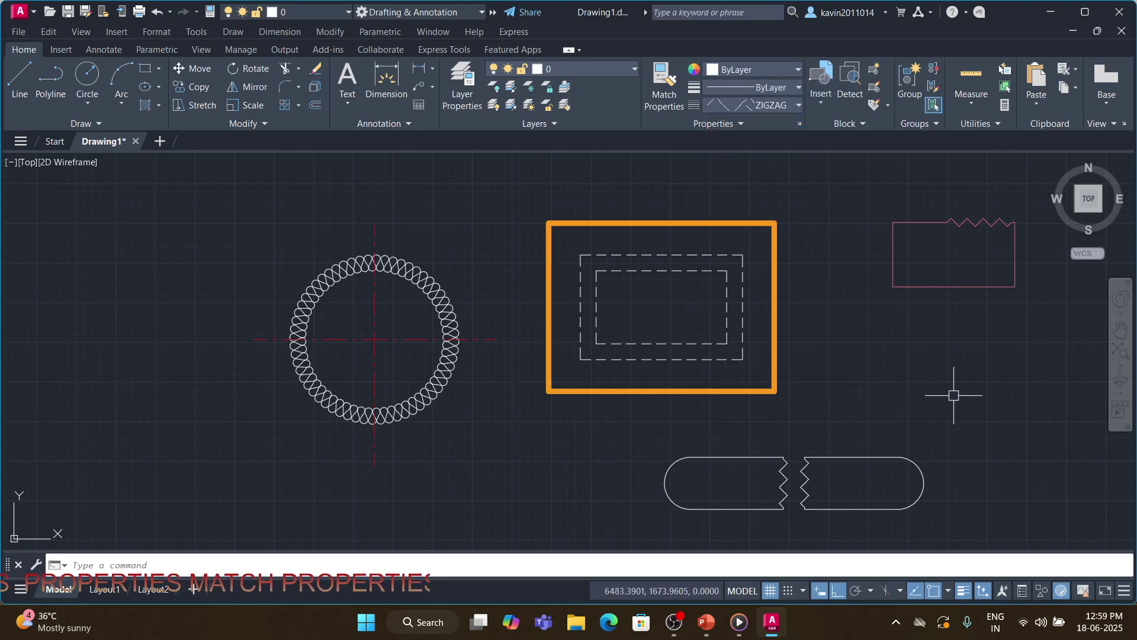
Change the colour of the BATTING circle to olive green 114,116,48.
left_click(448, 383)
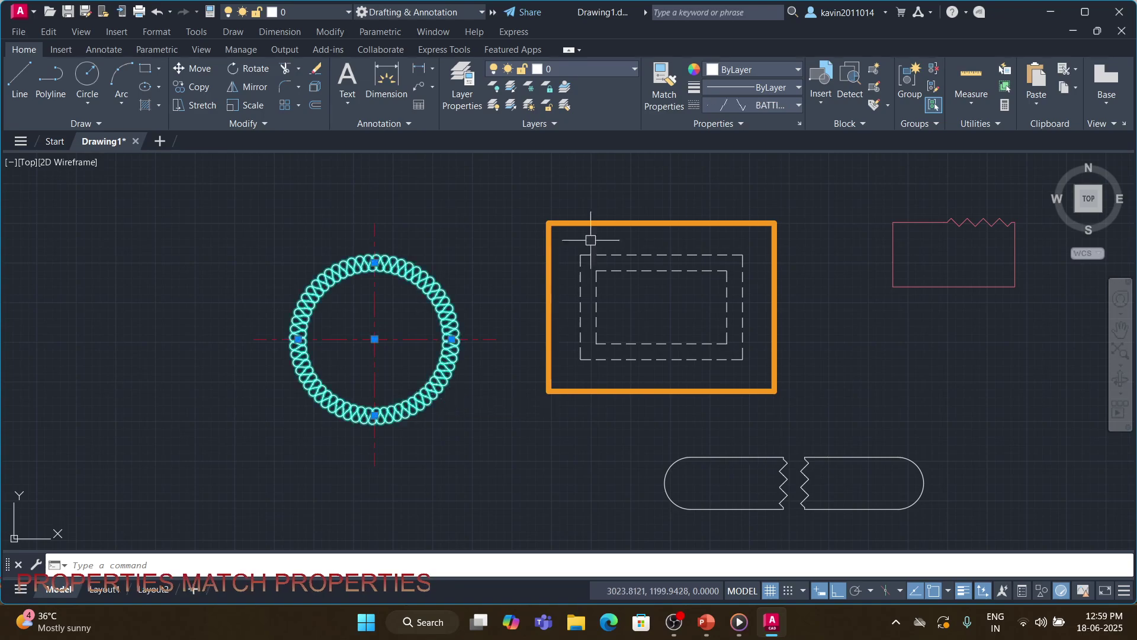
left_click(779, 69)
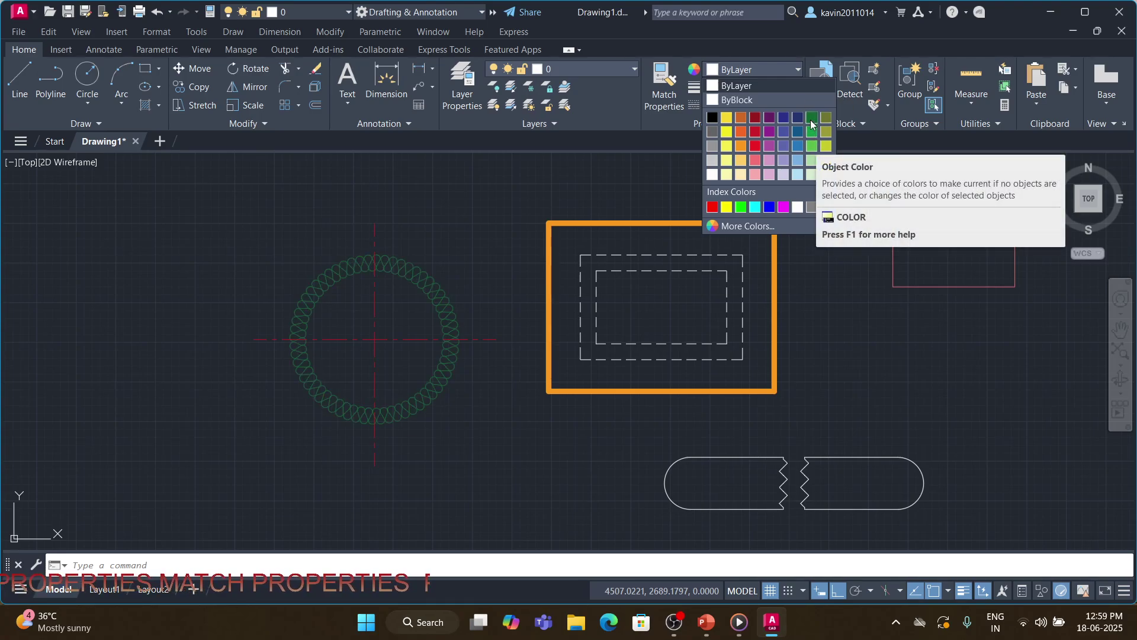
left_click(826, 117)
key("Escape")
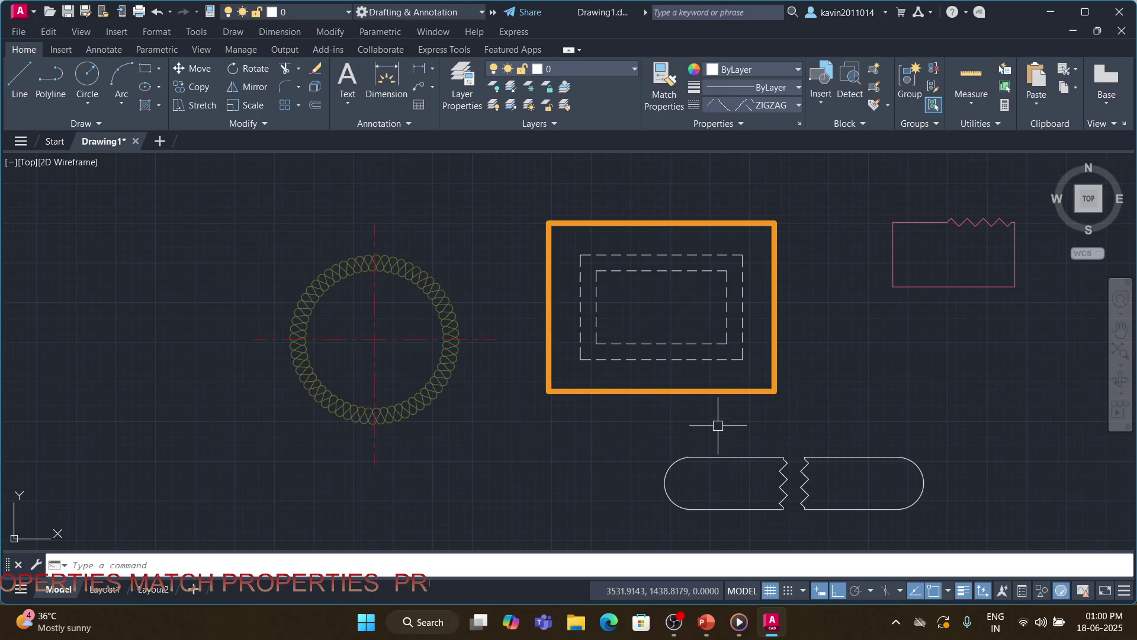
left_click(920, 367)
key("Escape")
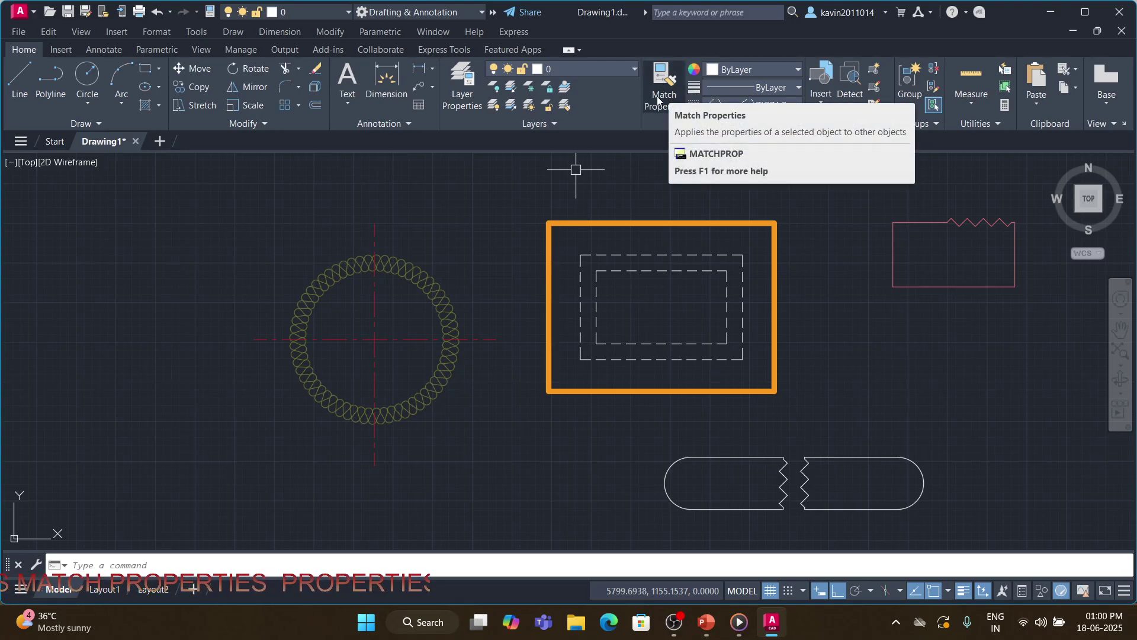
left_click(330, 32)
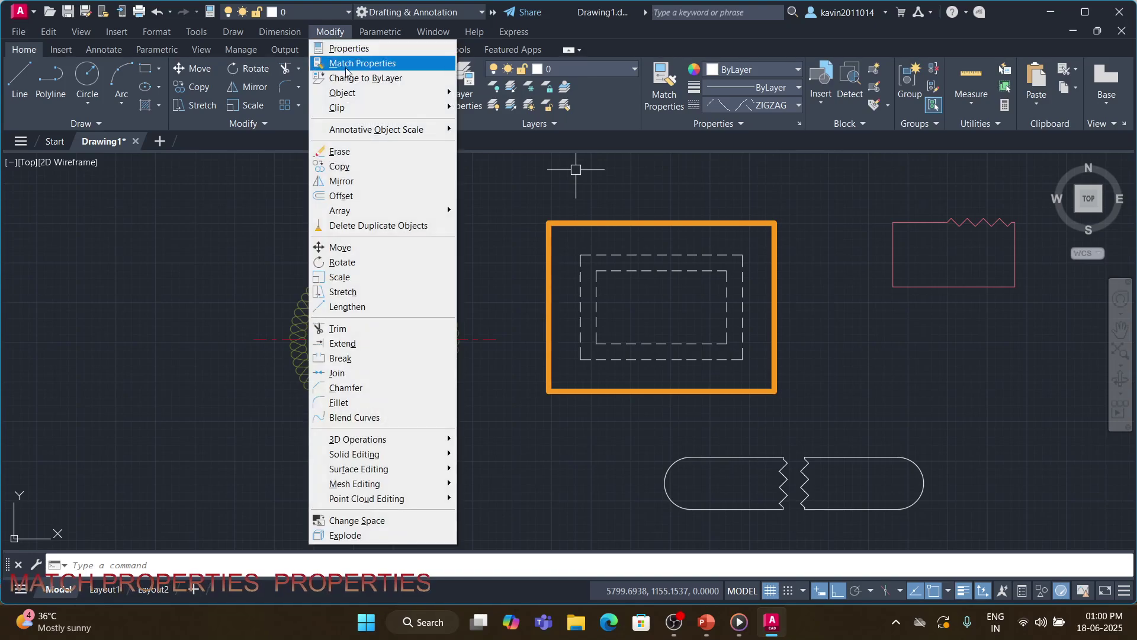
key("Escape")
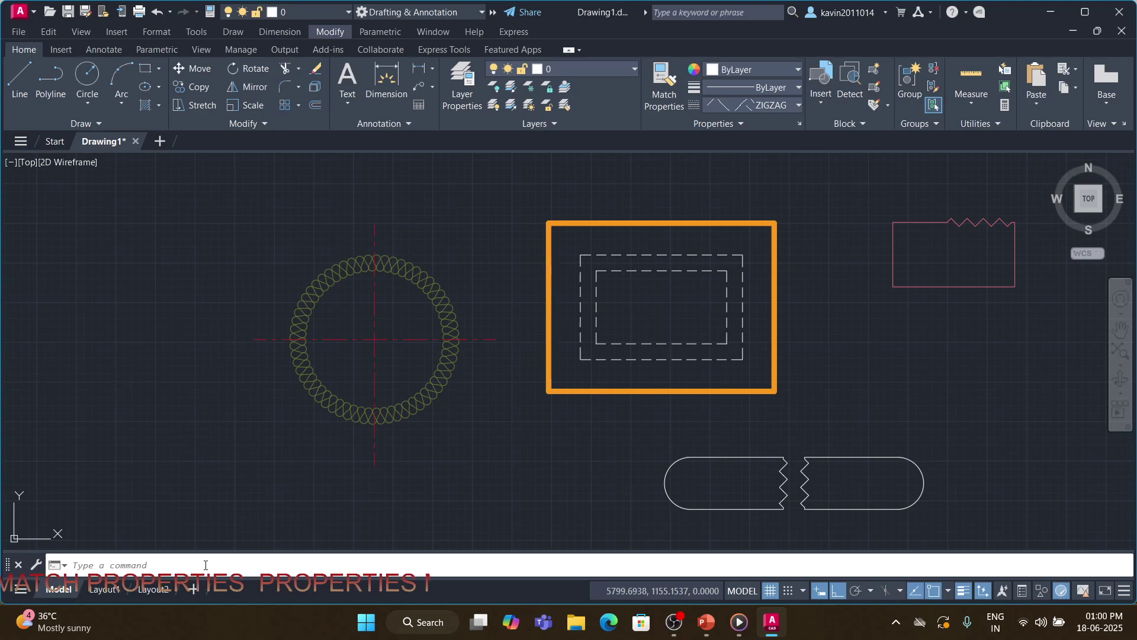
type("ma")
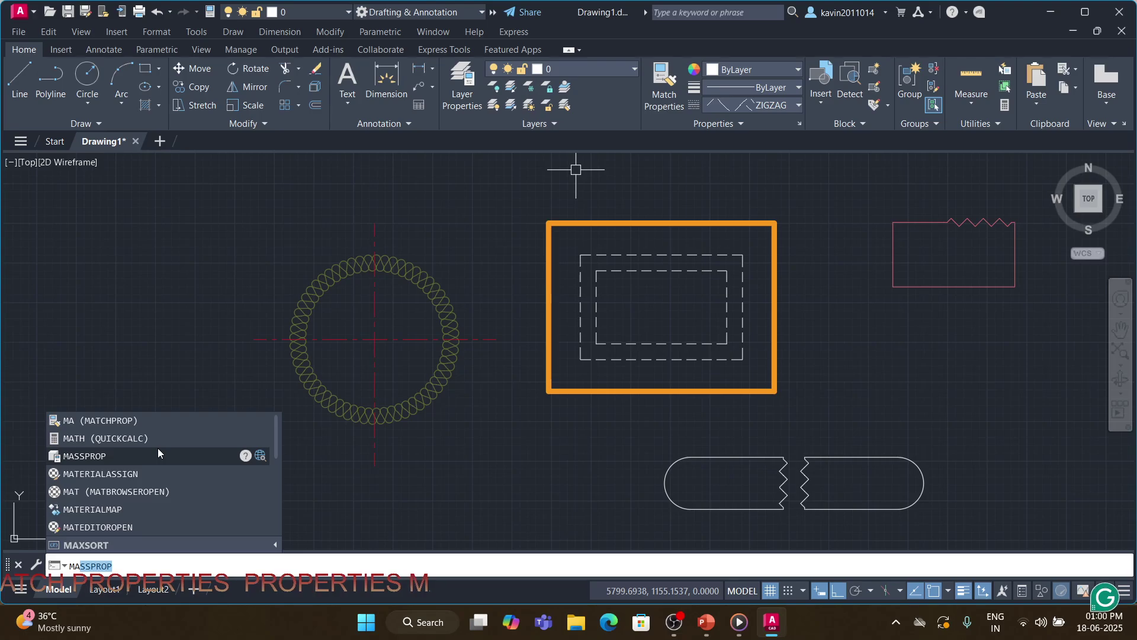
key("Escape")
type("ma")
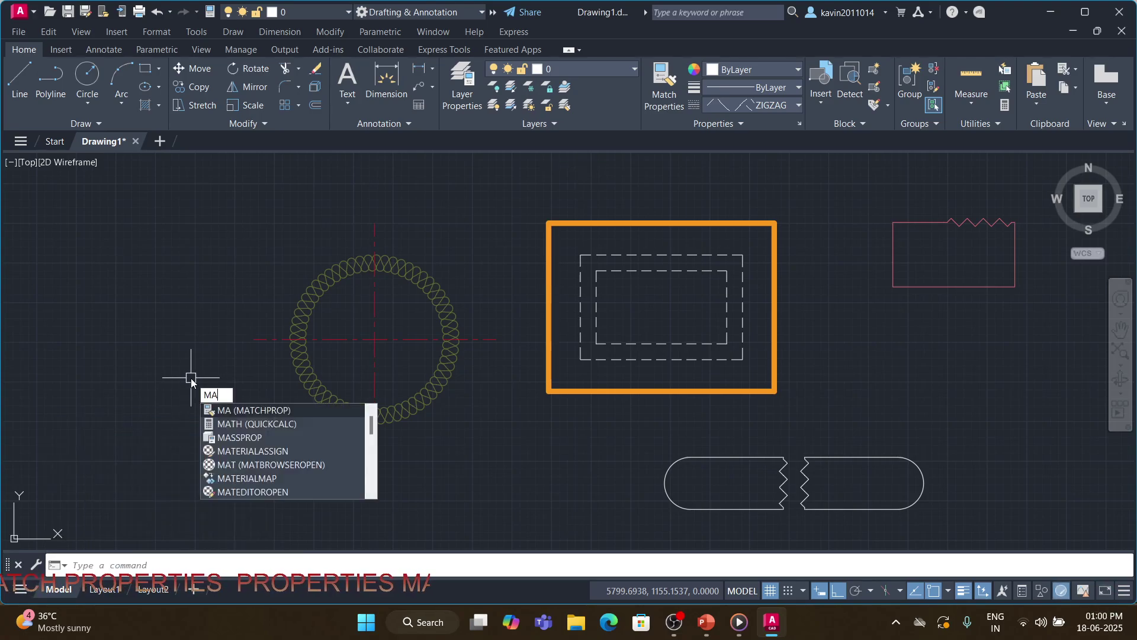
key("Escape")
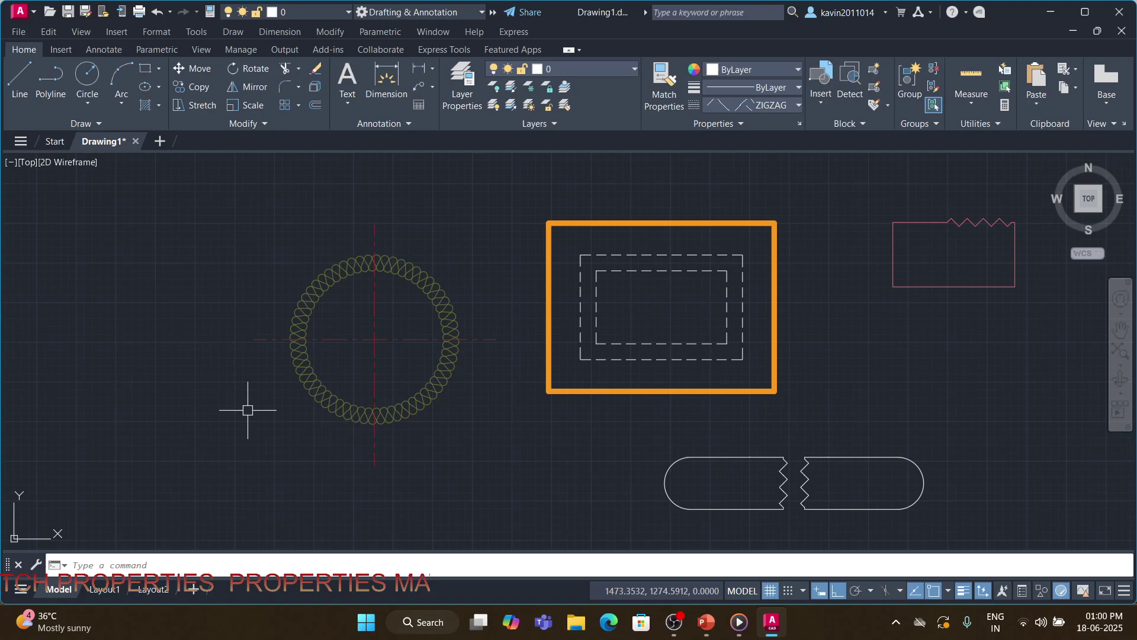
Match the BATTING circle's properties onto the bottom edge of the small zigzag-topped rectangle.
left_click(666, 77)
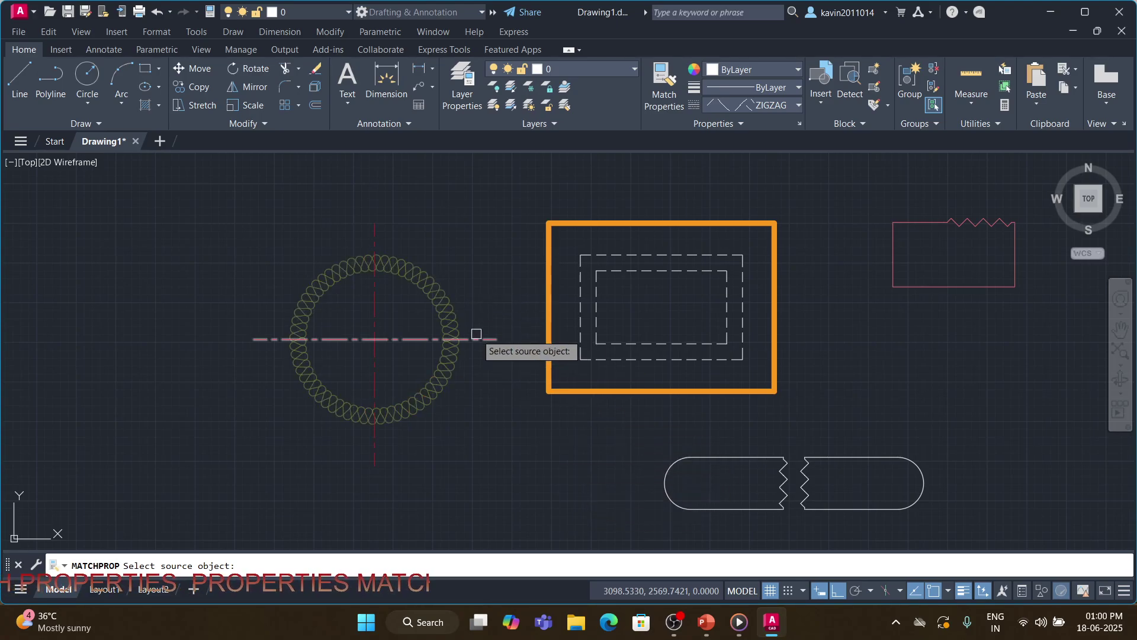
left_click(439, 292)
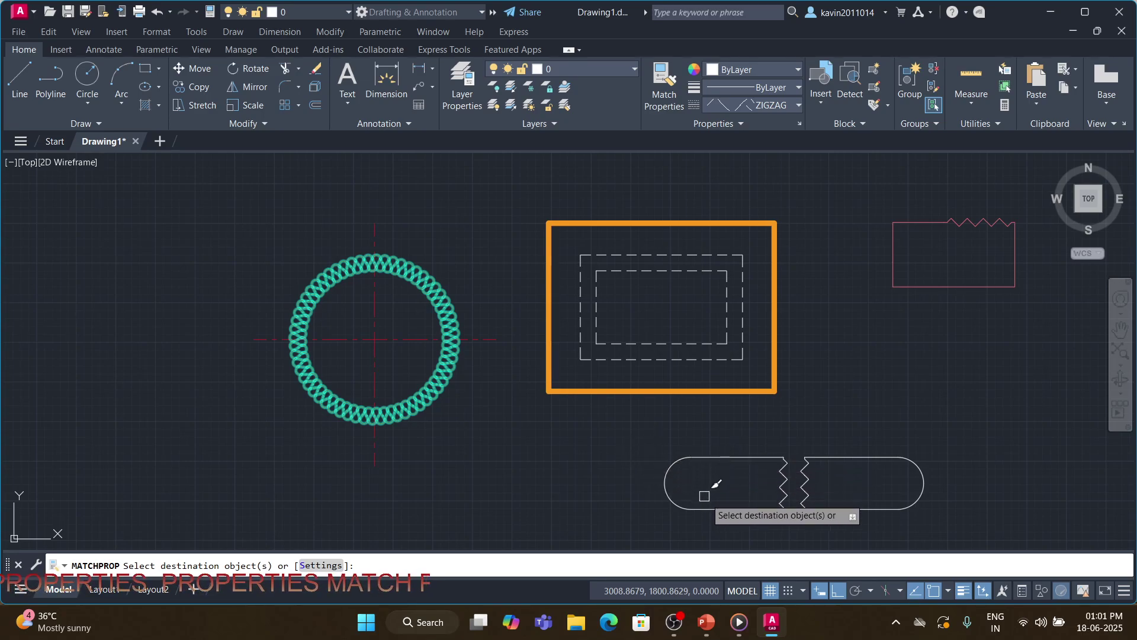
left_click(963, 287)
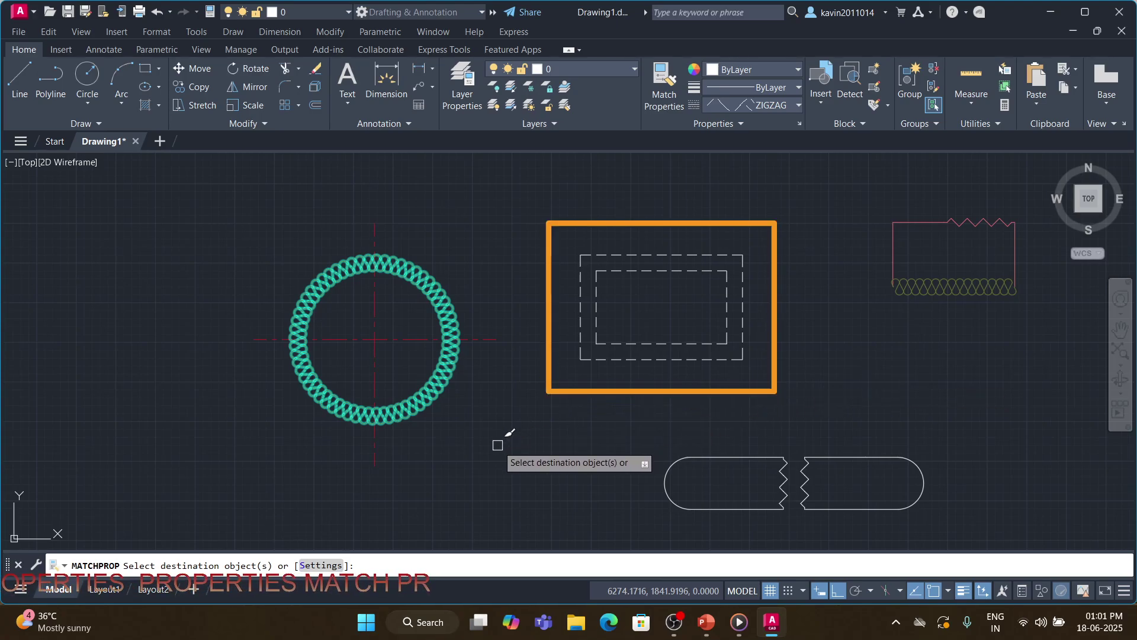
key("Escape")
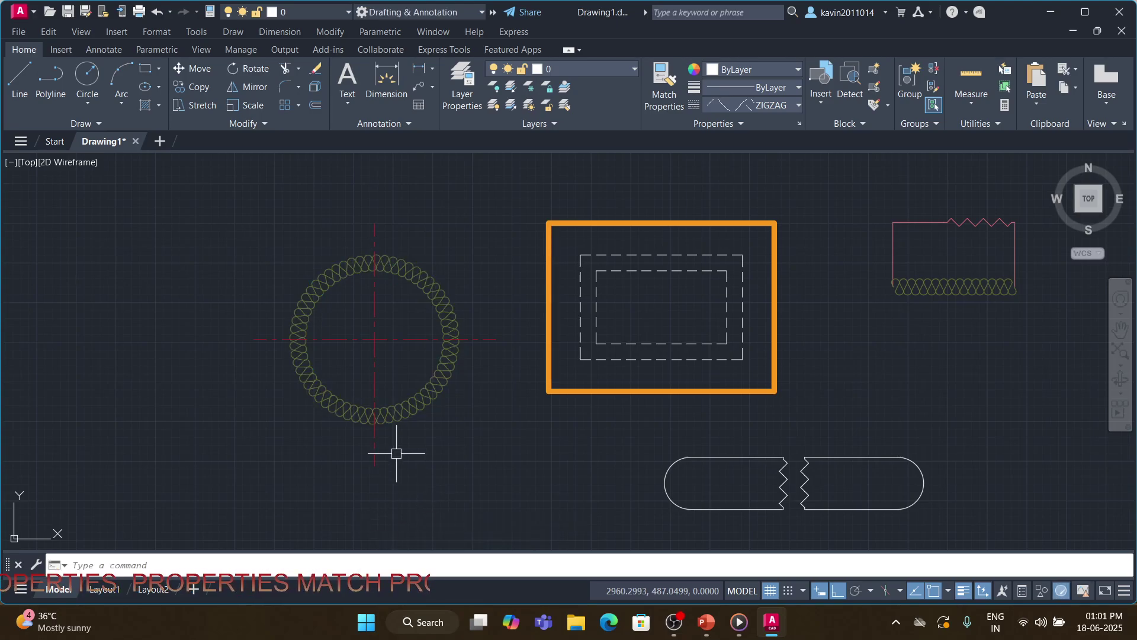
type("o")
key("Return")
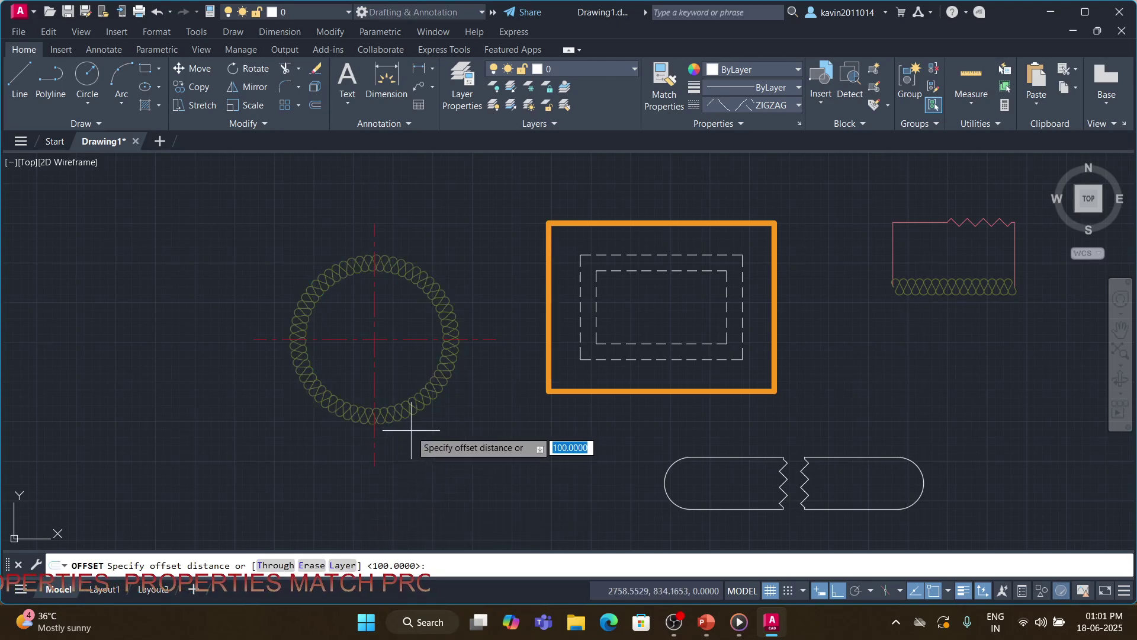
key("Escape")
type("o")
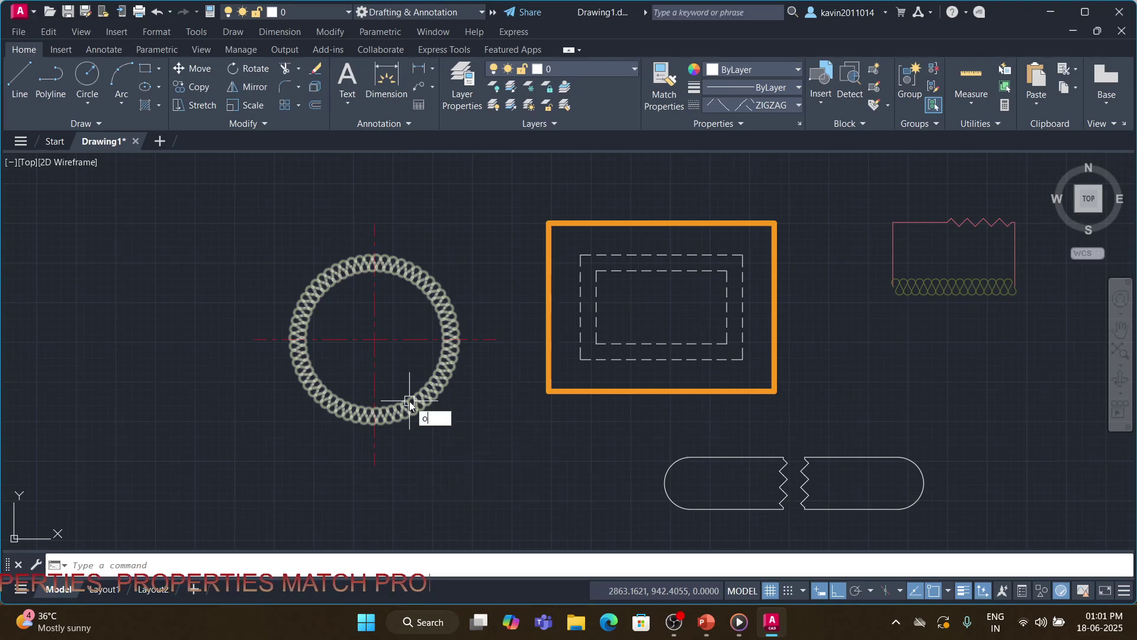
key("Return")
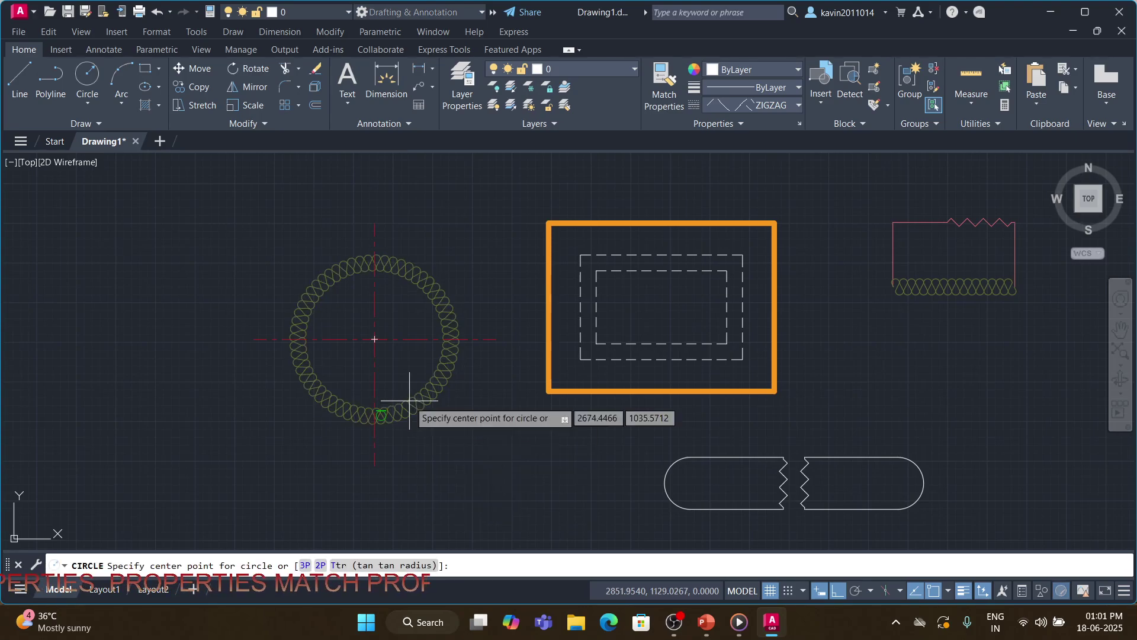
key("Escape")
type("o")
key("Return")
key("Return")
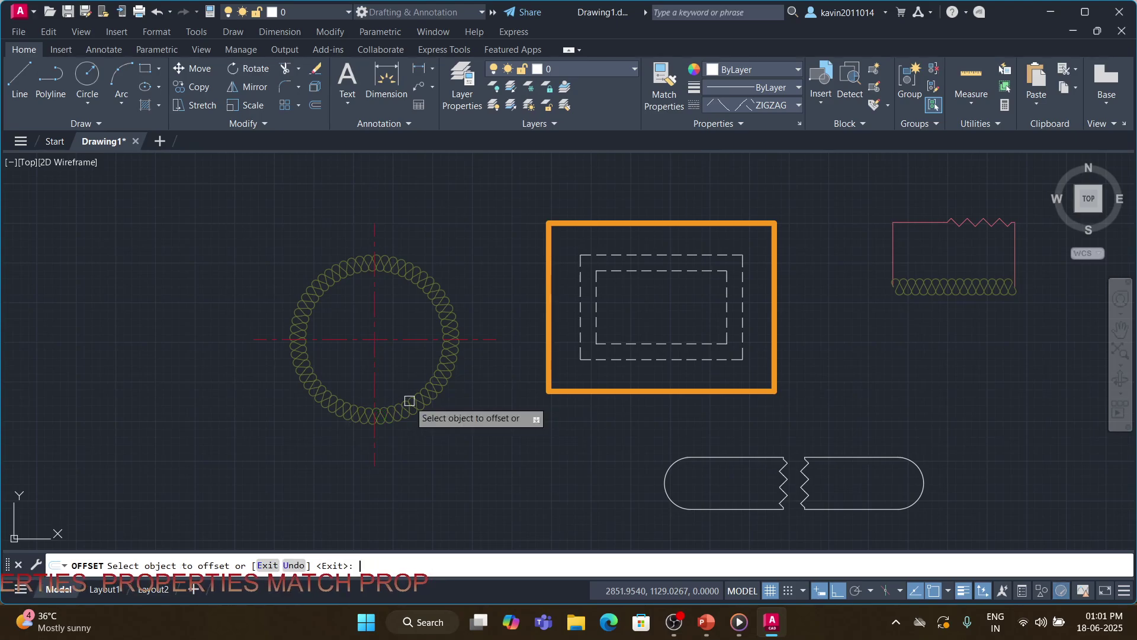
left_click(441, 309)
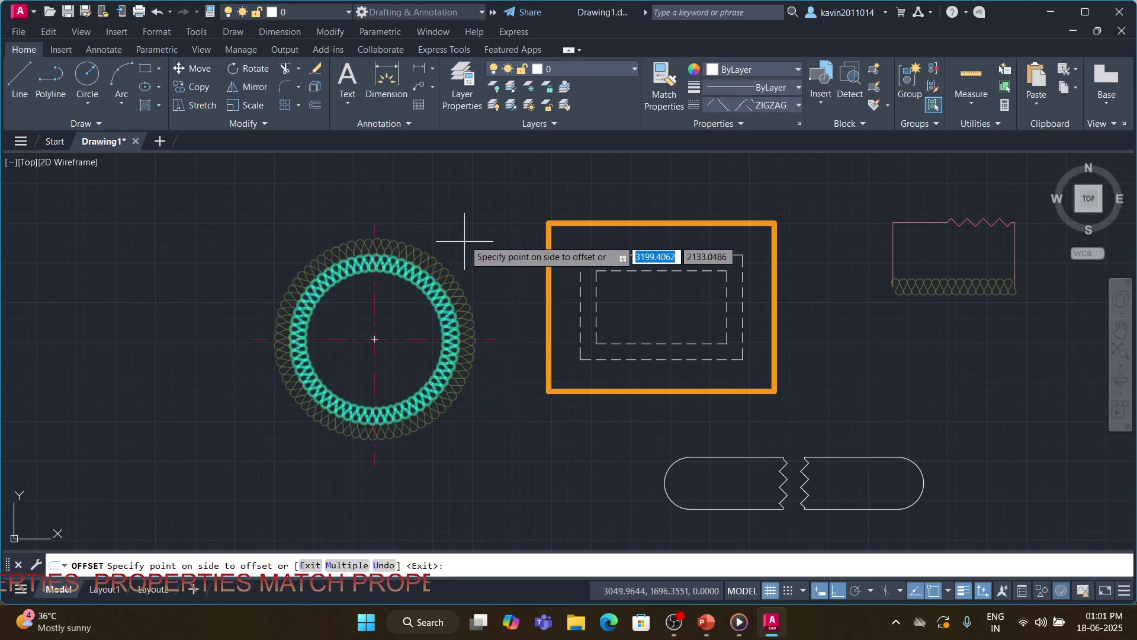
key("Escape")
Offset the BATTING circle outward to create a larger concentric circle around it.
type("o")
key("Return")
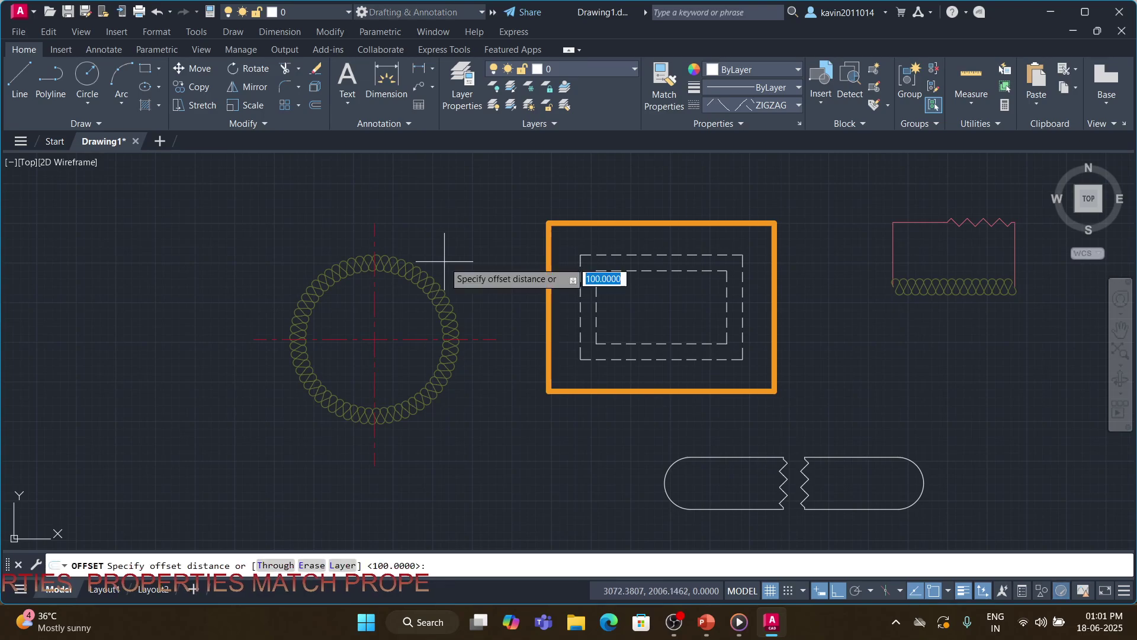
key("Return")
left_click(441, 266)
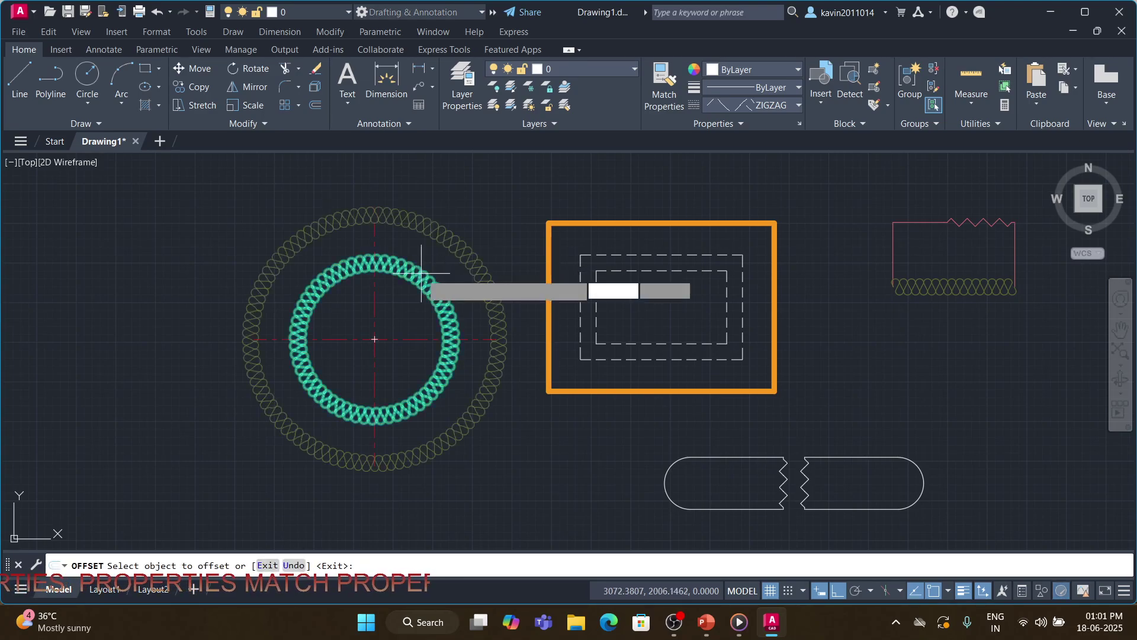
left_click(466, 214)
key("Escape")
Apply the ZIGZAG linetype to the outer concentric circle.
left_click(466, 214)
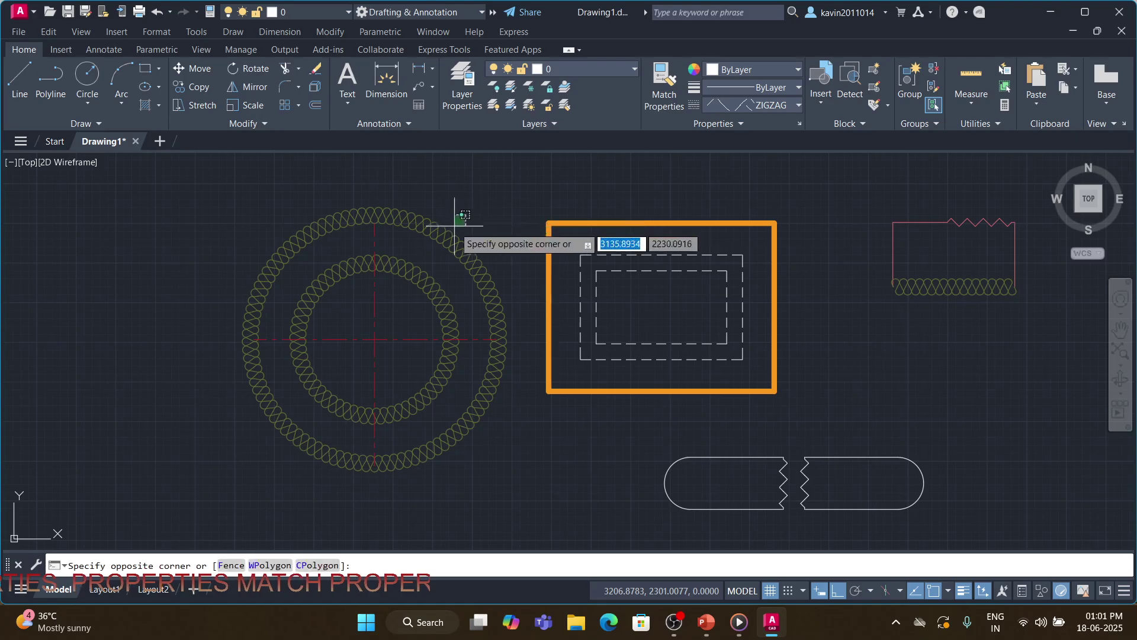
left_click(450, 233)
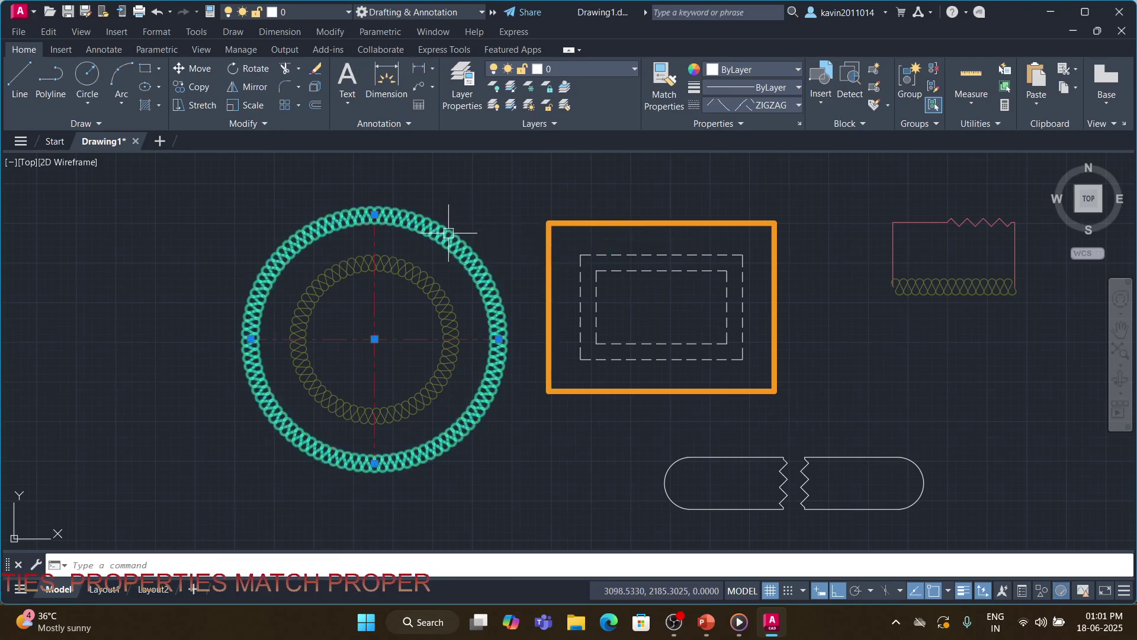
left_click(798, 105)
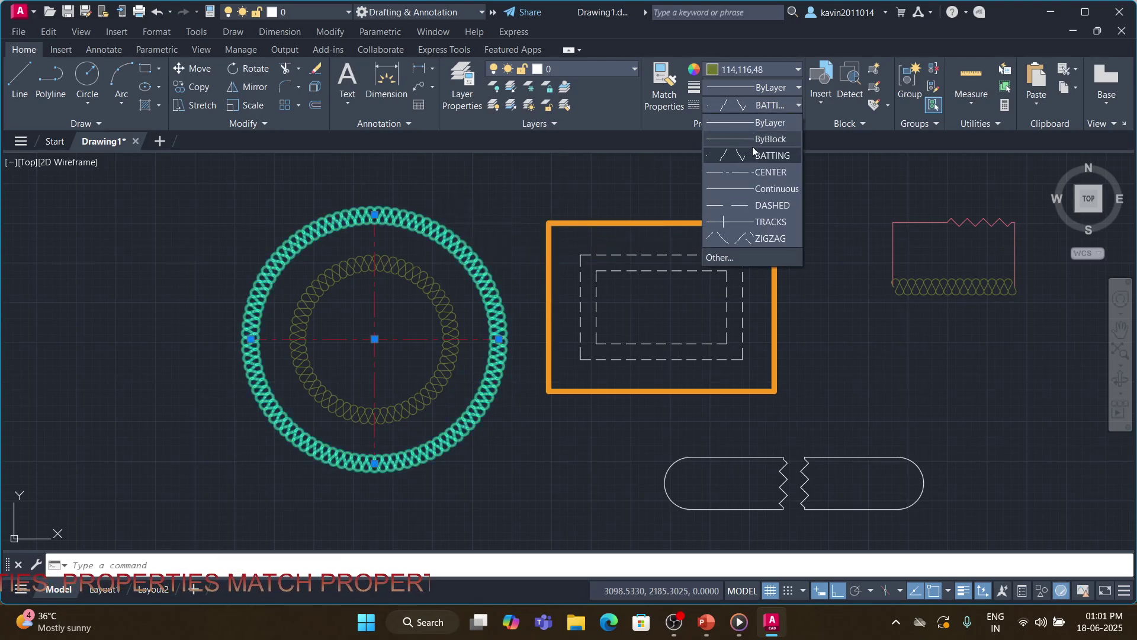
left_click(762, 237)
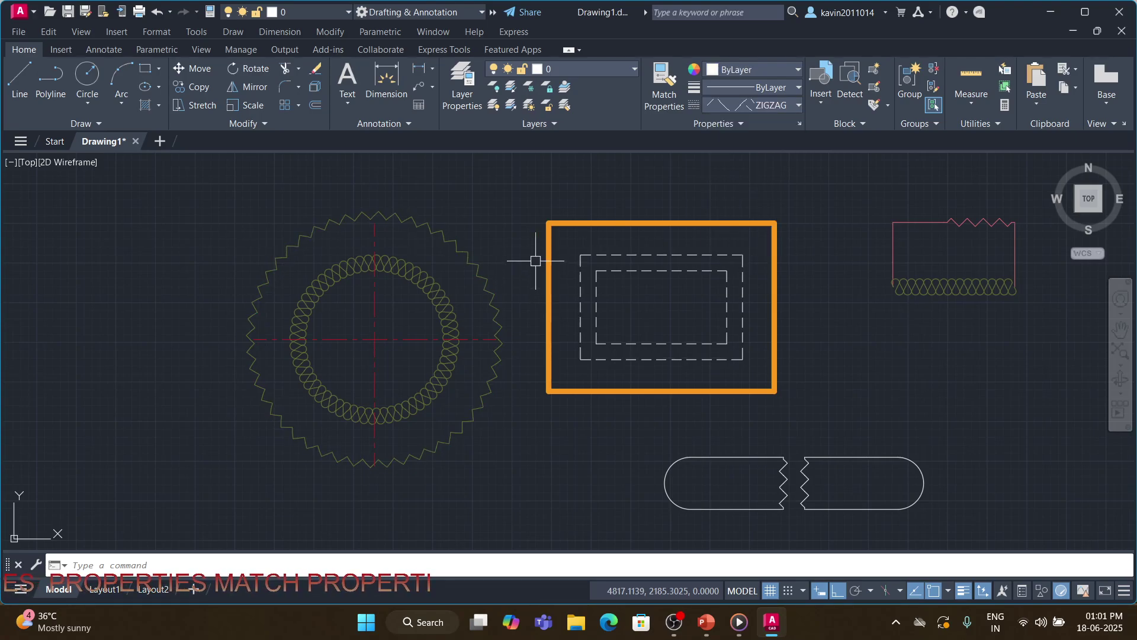
Change the colour of the outer ZIGZAG circle to red 205,32,39.
left_click(458, 235)
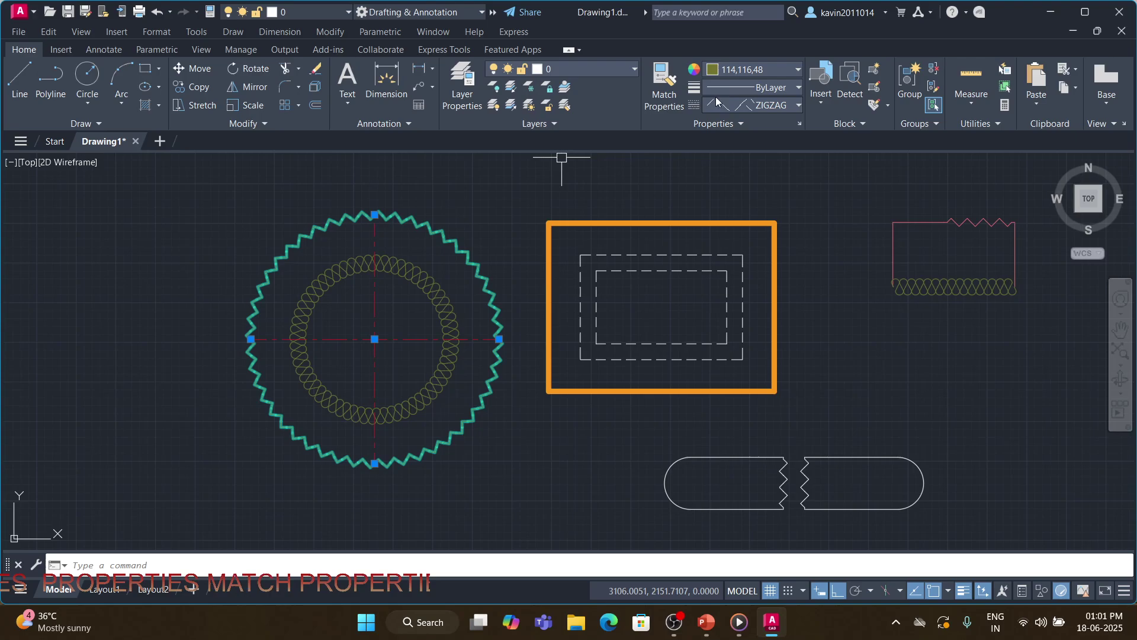
left_click(738, 70)
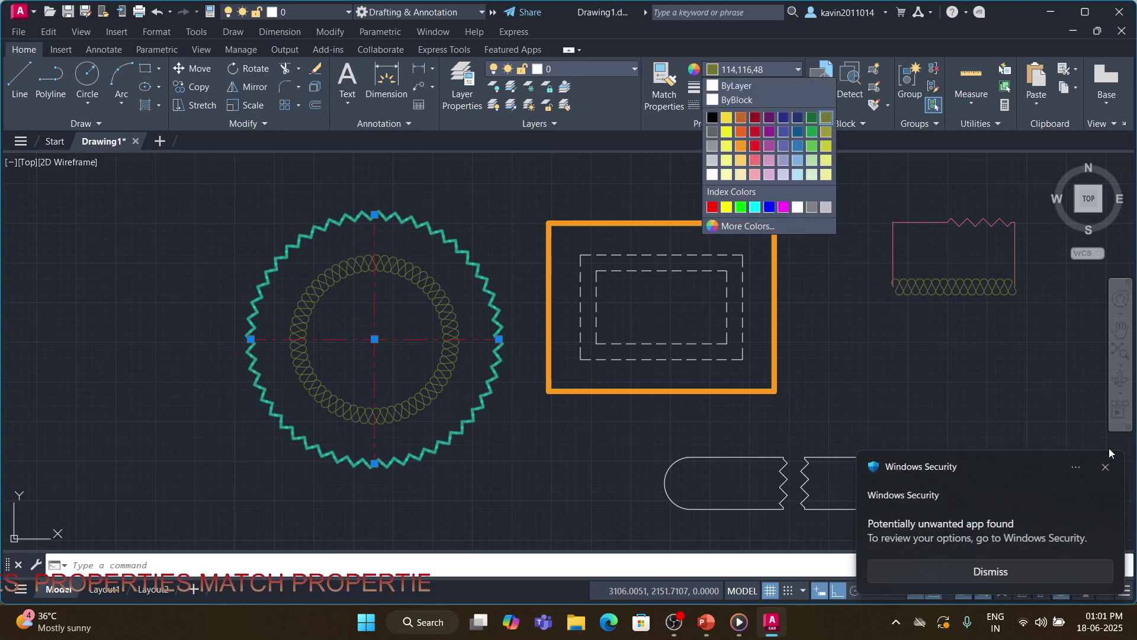
left_click(1106, 467)
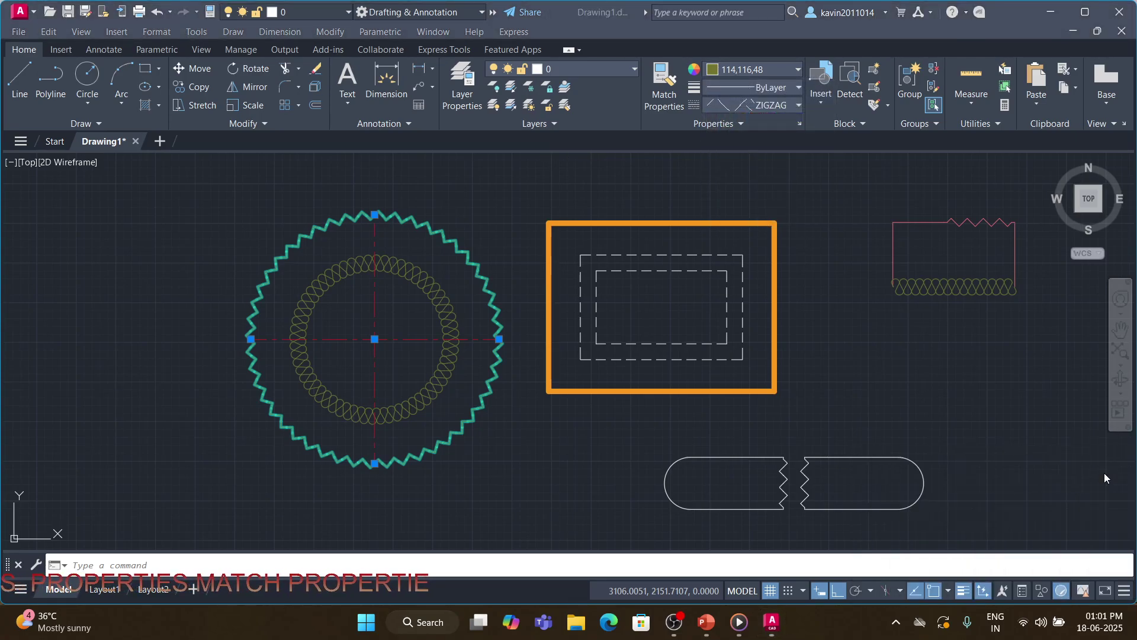
left_click(797, 70)
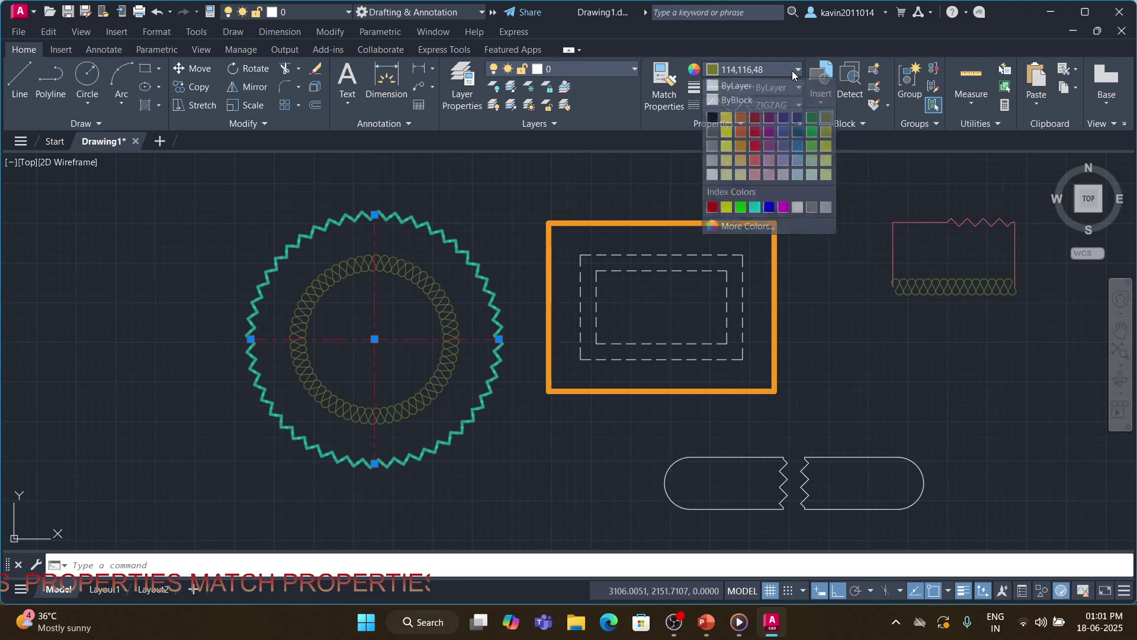
left_click(754, 132)
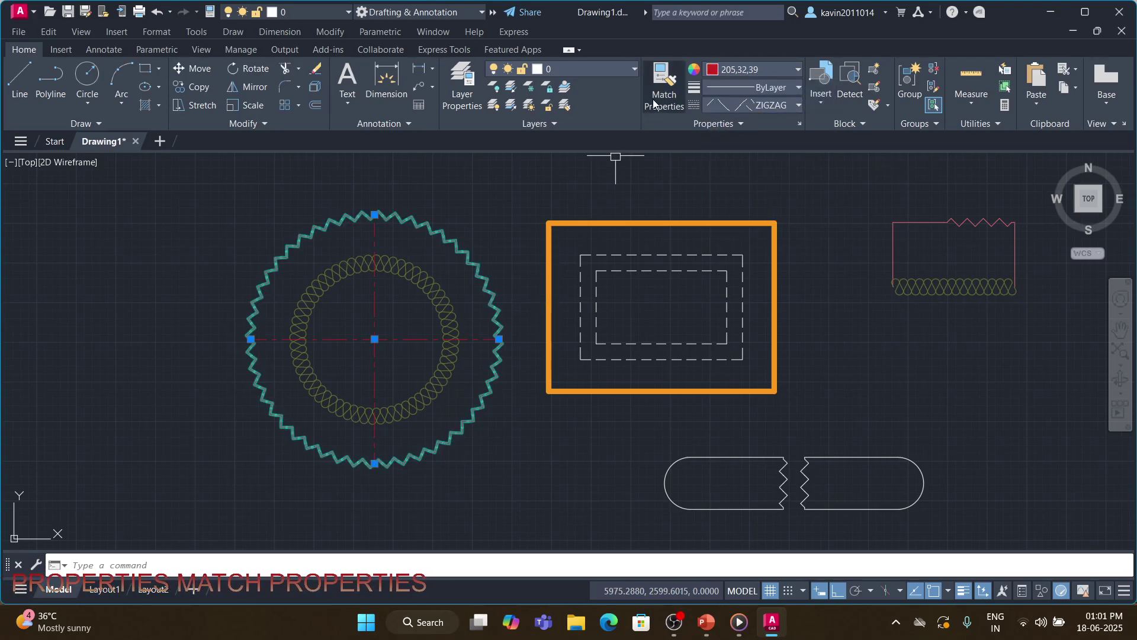
key("Escape")
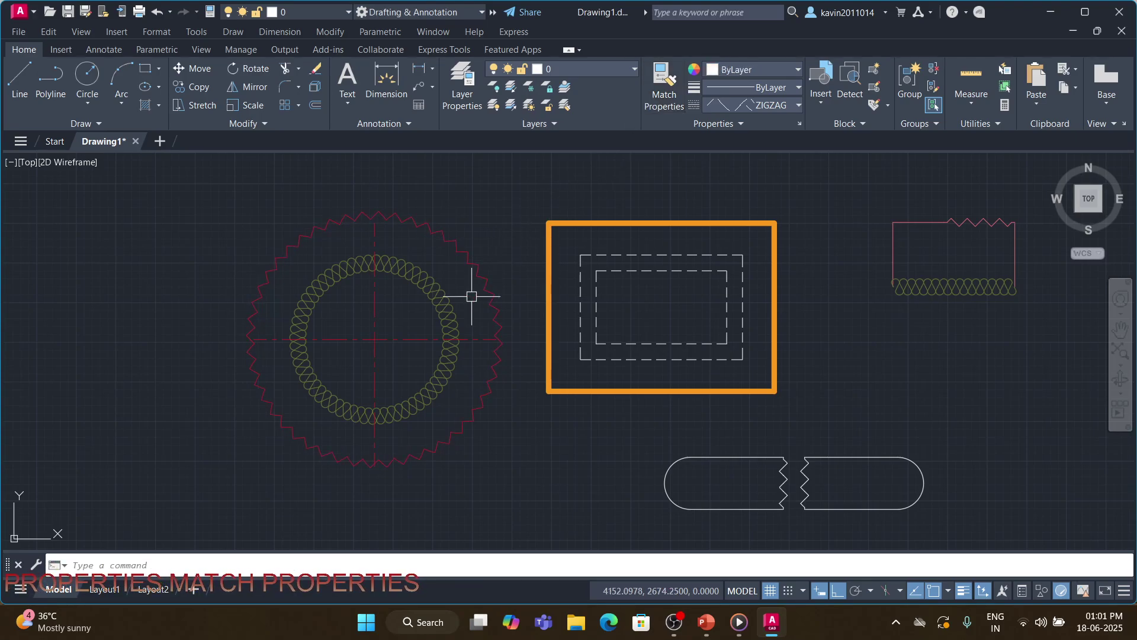
Match the red ZIGZAG circle's properties onto the thick orange outer rectangle.
left_click(664, 83)
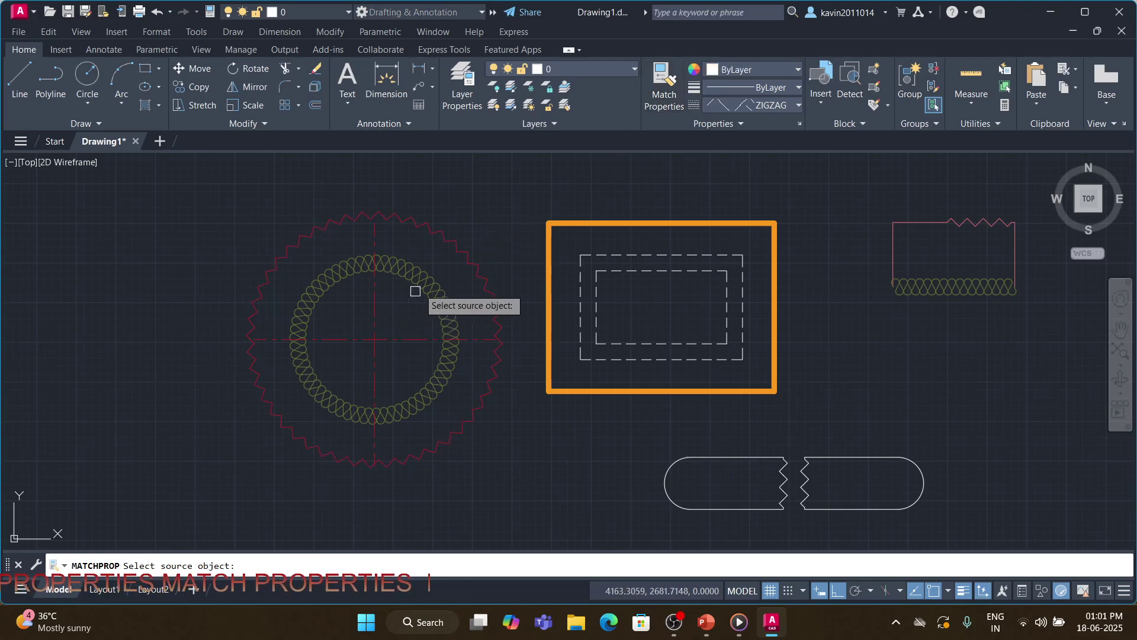
left_click(458, 241)
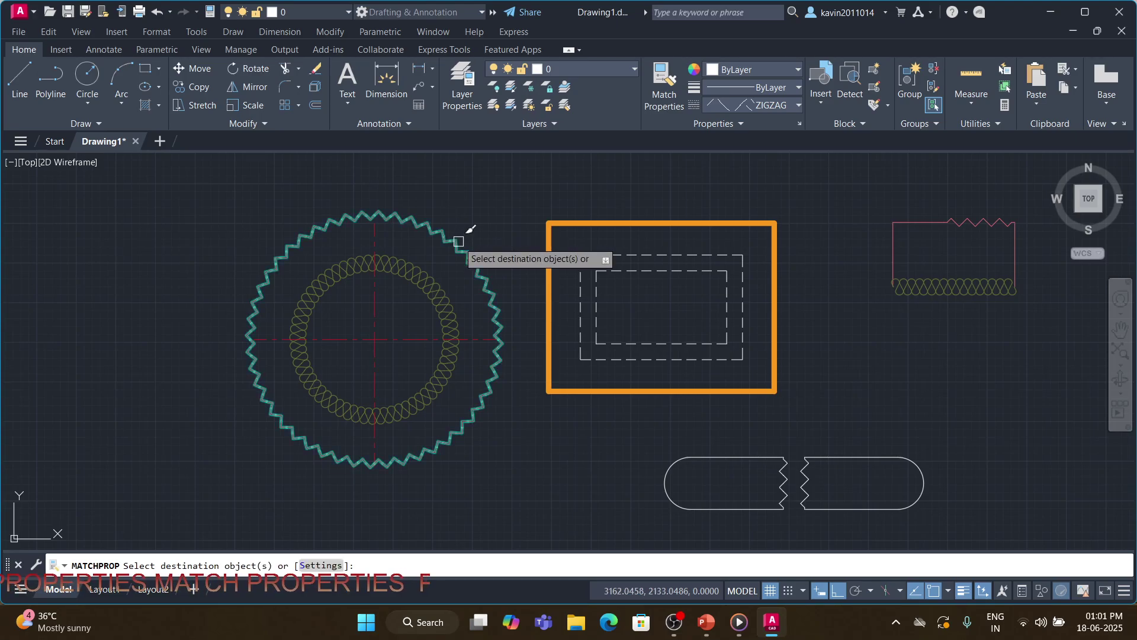
left_click(607, 220)
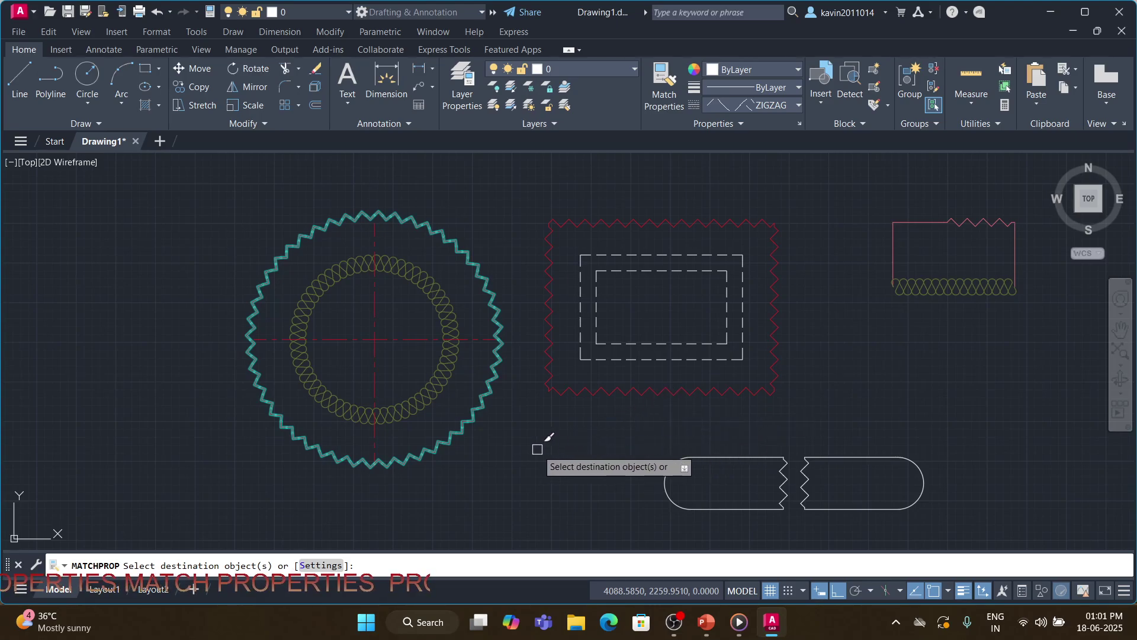
key("Escape")
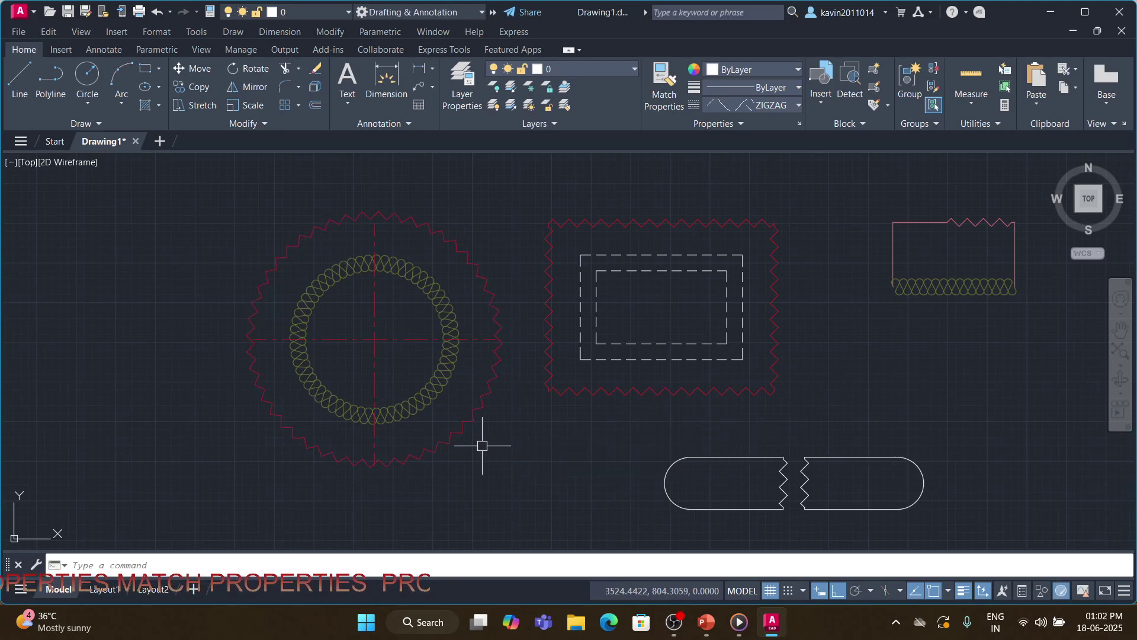
Match the olive BATTING circle's properties onto the two dashed rectangles inside the red zigzag rectangle.
key("Return")
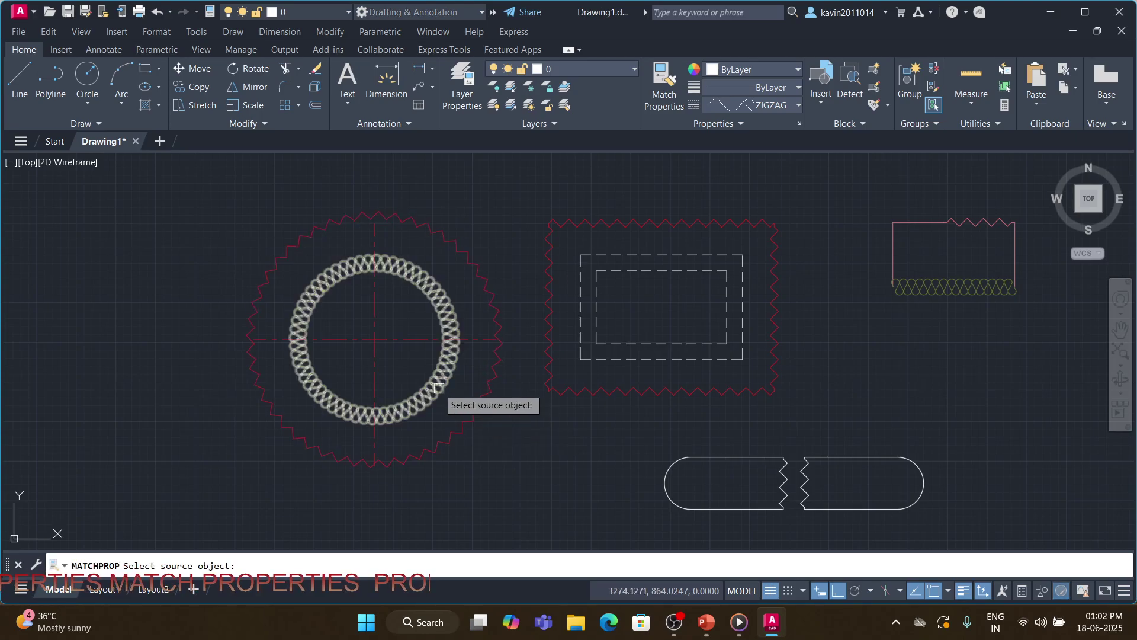
left_click(443, 394)
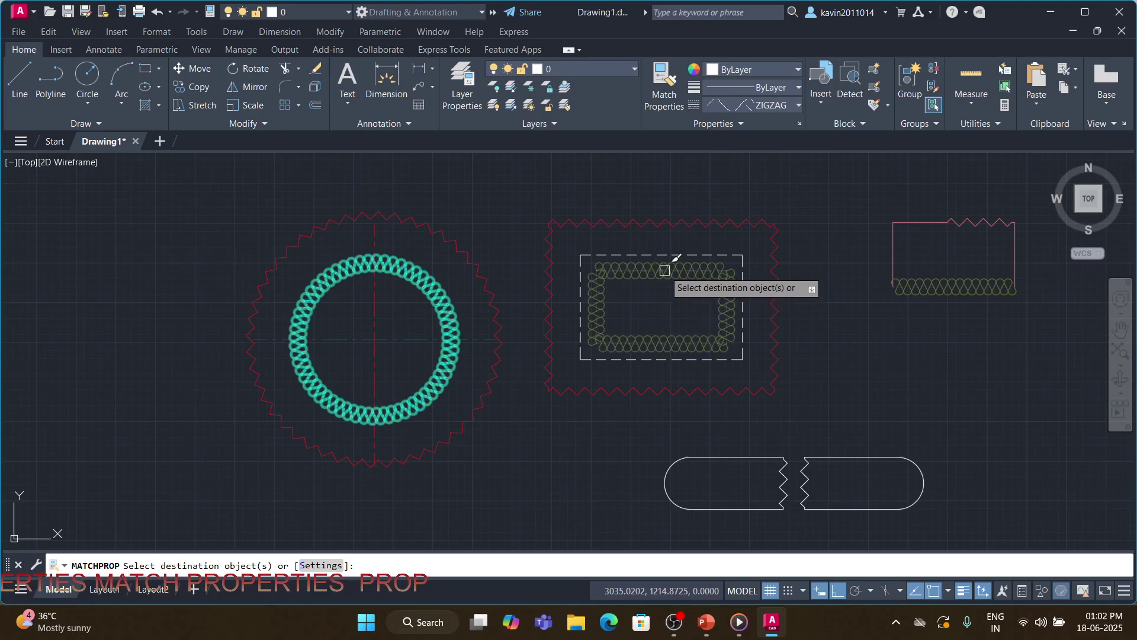
left_click(665, 270)
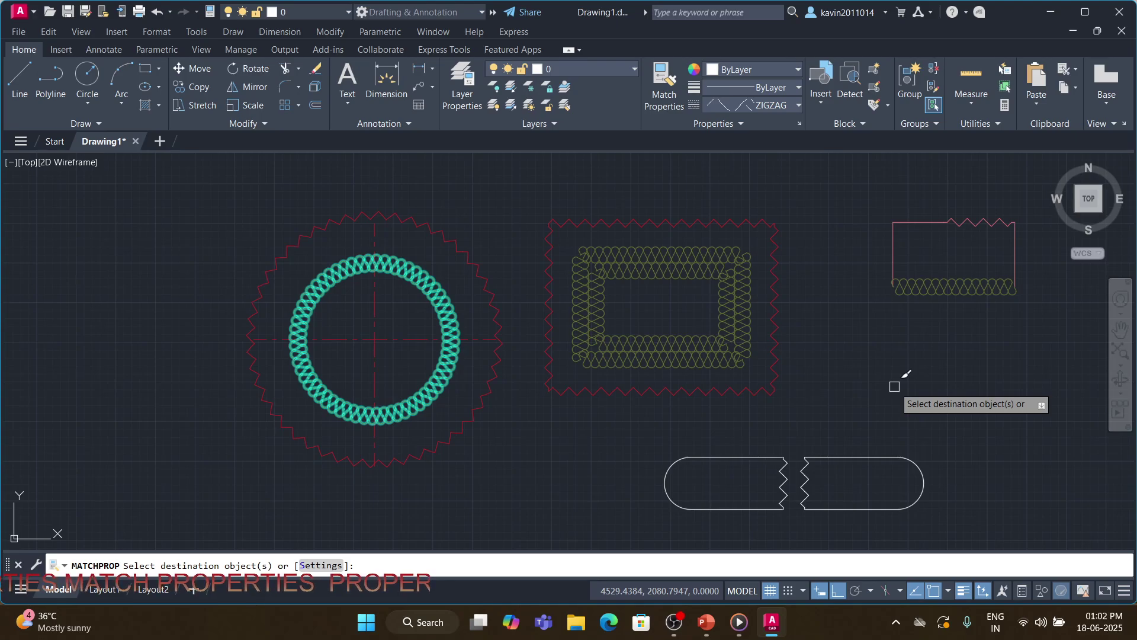
key("Return")
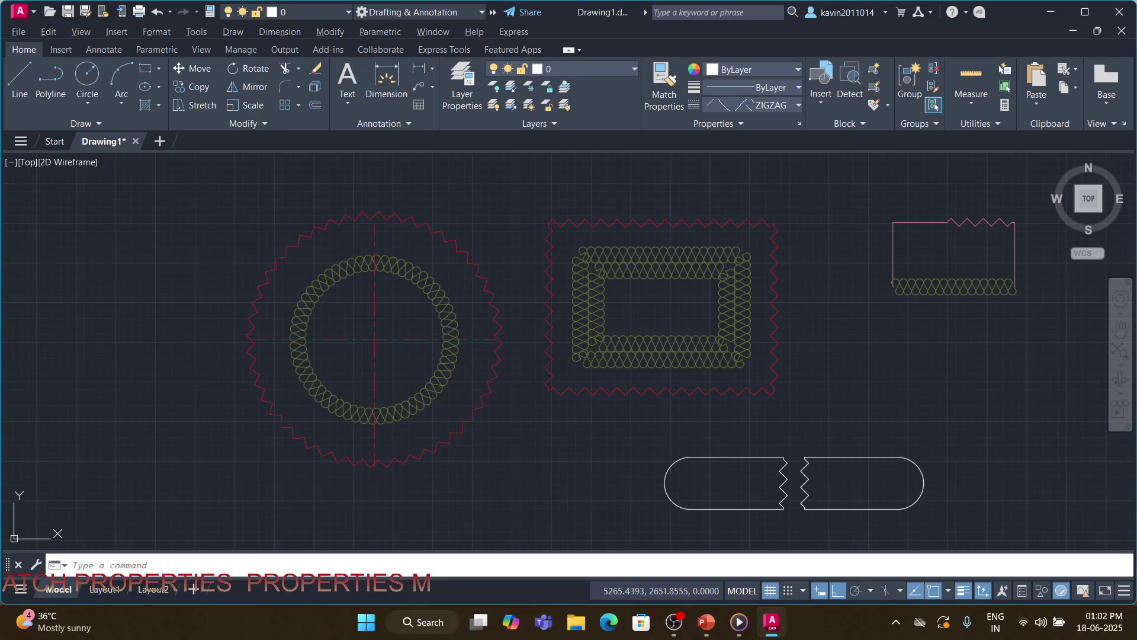
Switch to Media Player and play the LEARN clip.
key("alt+Tab")
key("alt+Tab")
key("alt+Tab")
key("alt+Tab")
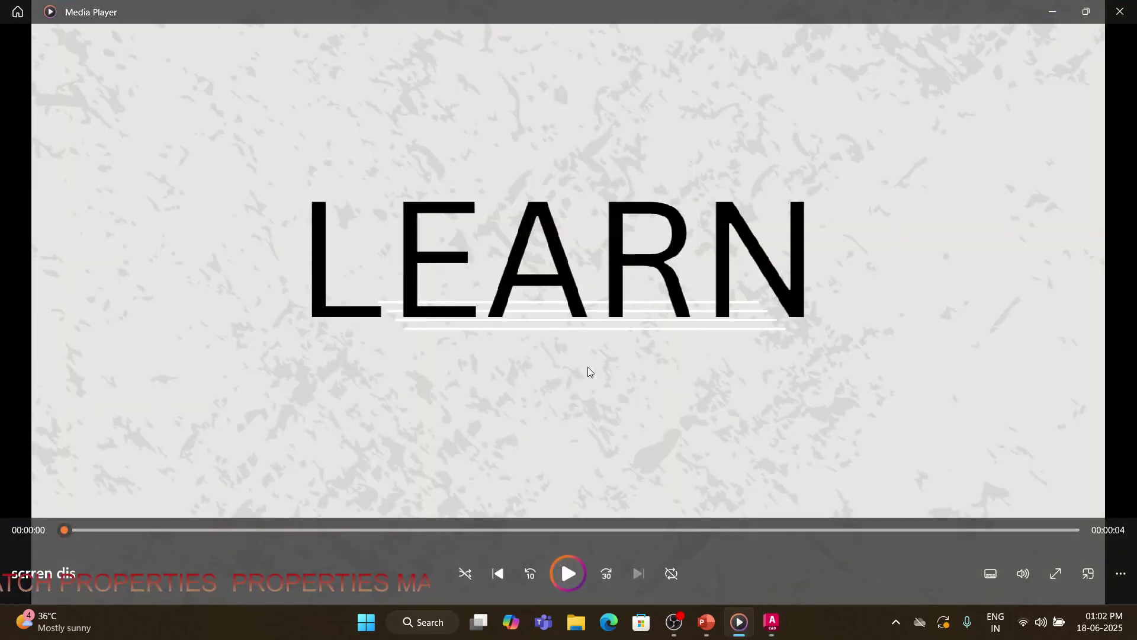
left_click(569, 574)
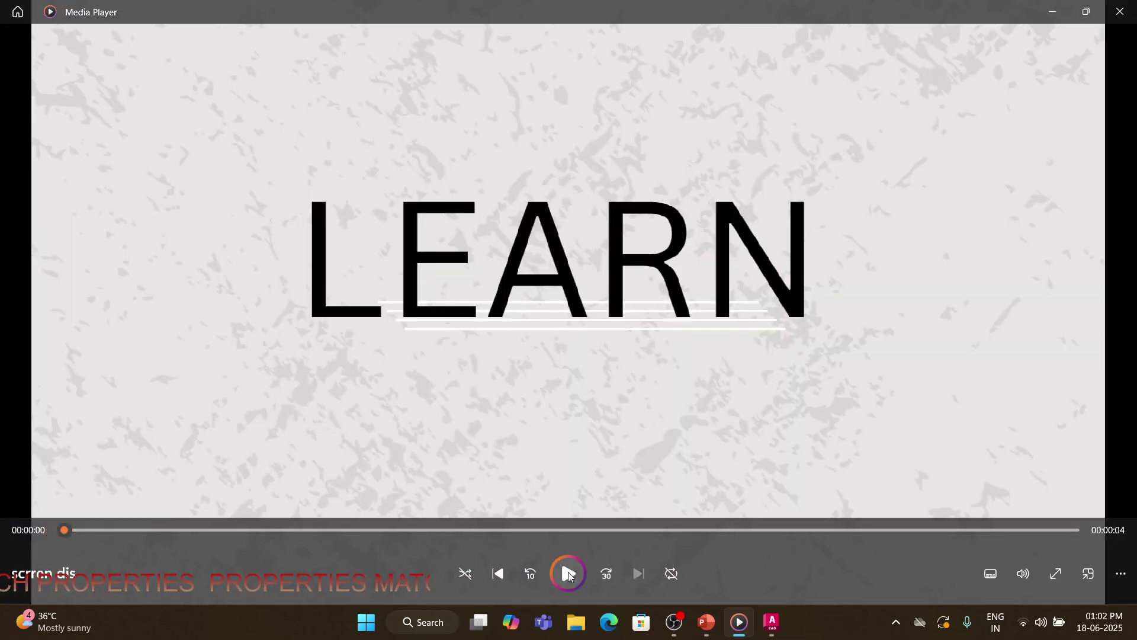
Switch to the LEARN EXPLORE AND SUBSCRIBE presentation in PowerPoint and start its slide show from the current slide.
key("alt+Tab")
key("alt+Tab")
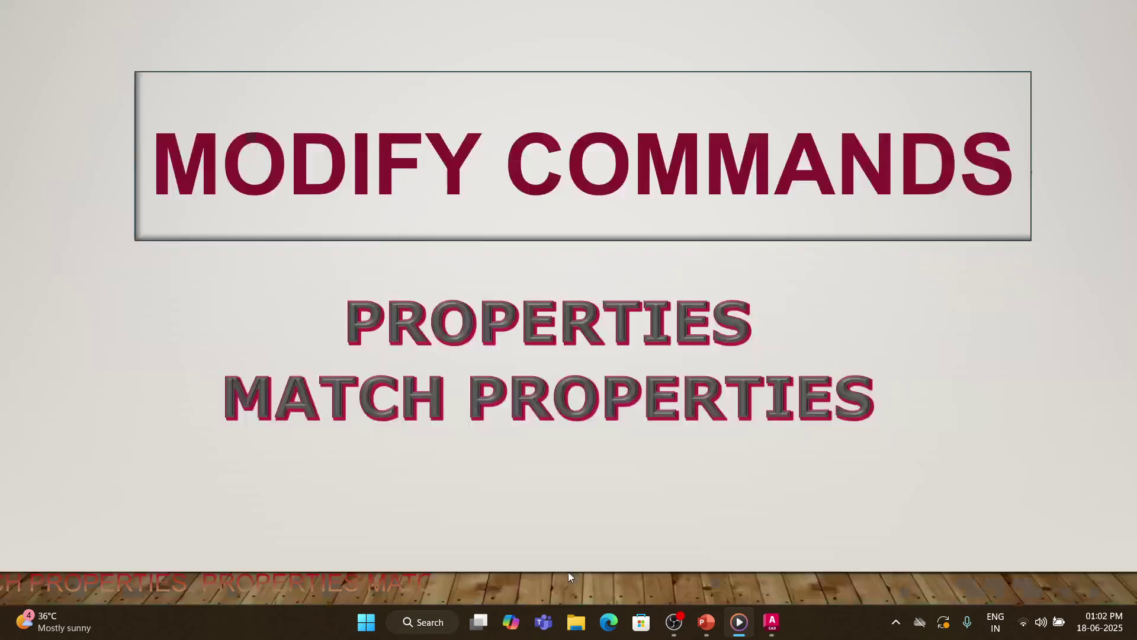
key("alt+Tab")
key("Tab")
key("Tab")
key("Tab")
key("Tab")
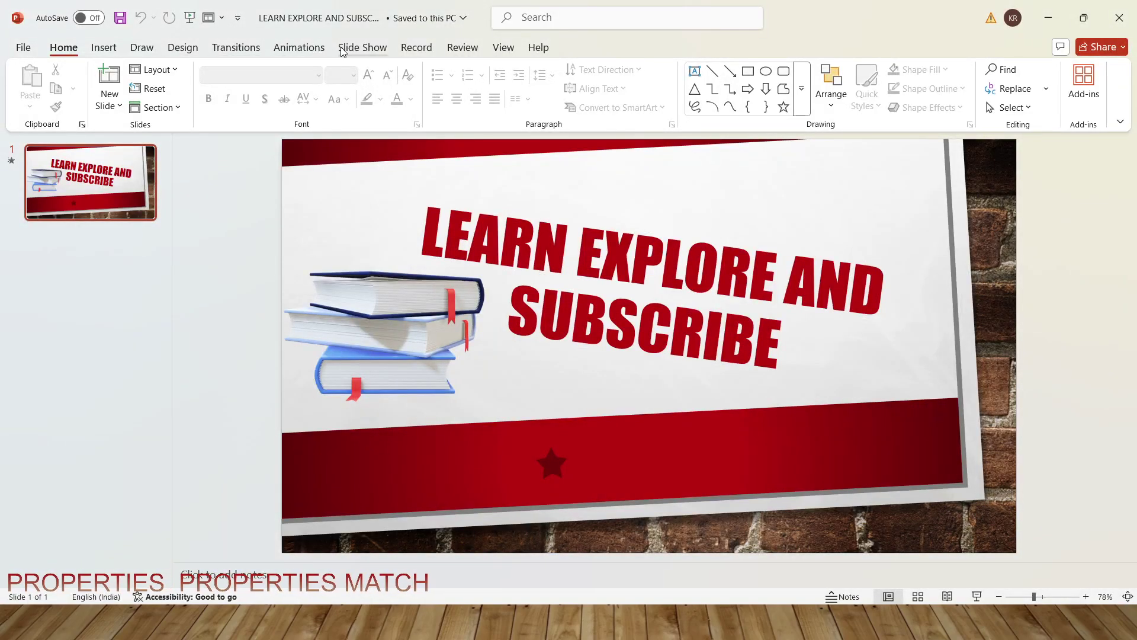
left_click(363, 48)
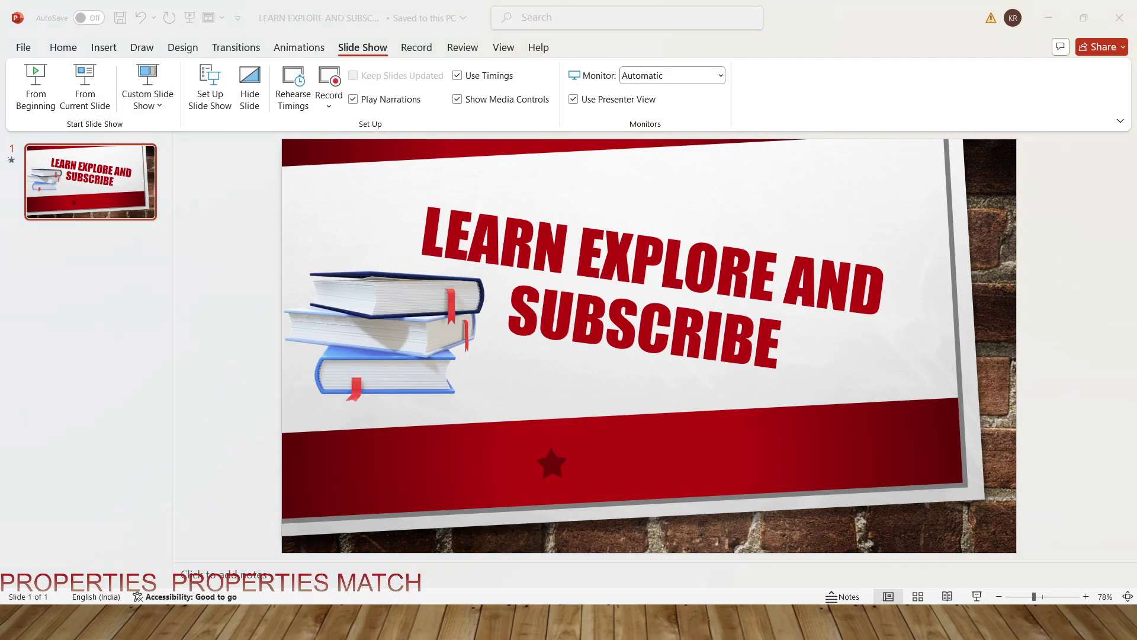
left_click(84, 89)
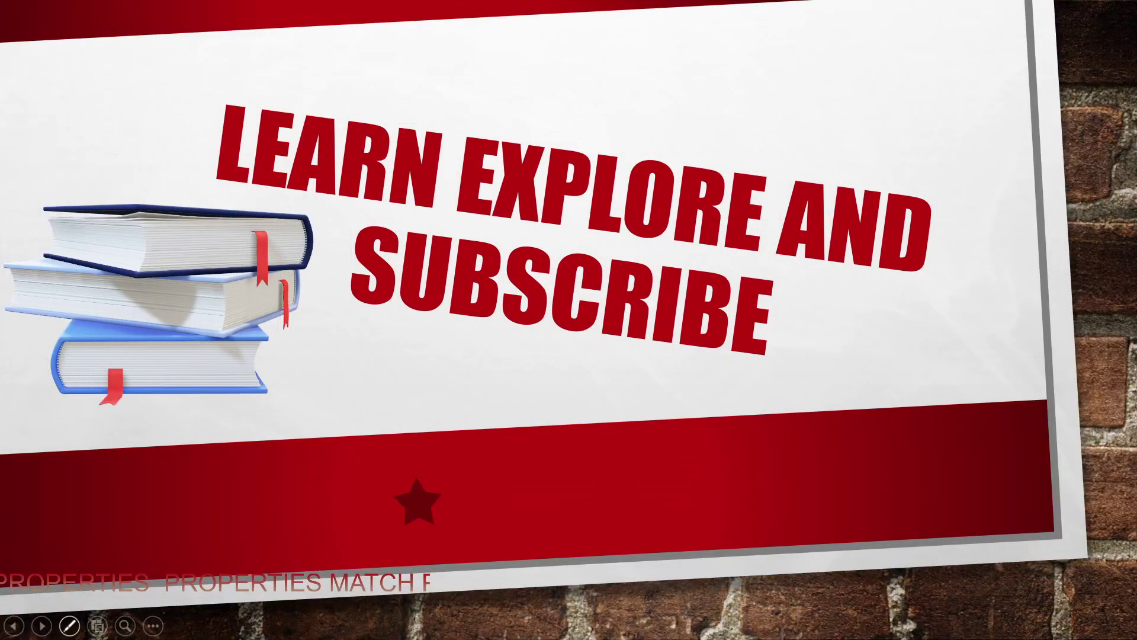
key("alt+Tab")
key("alt+Tab")
key("alt+Tab")
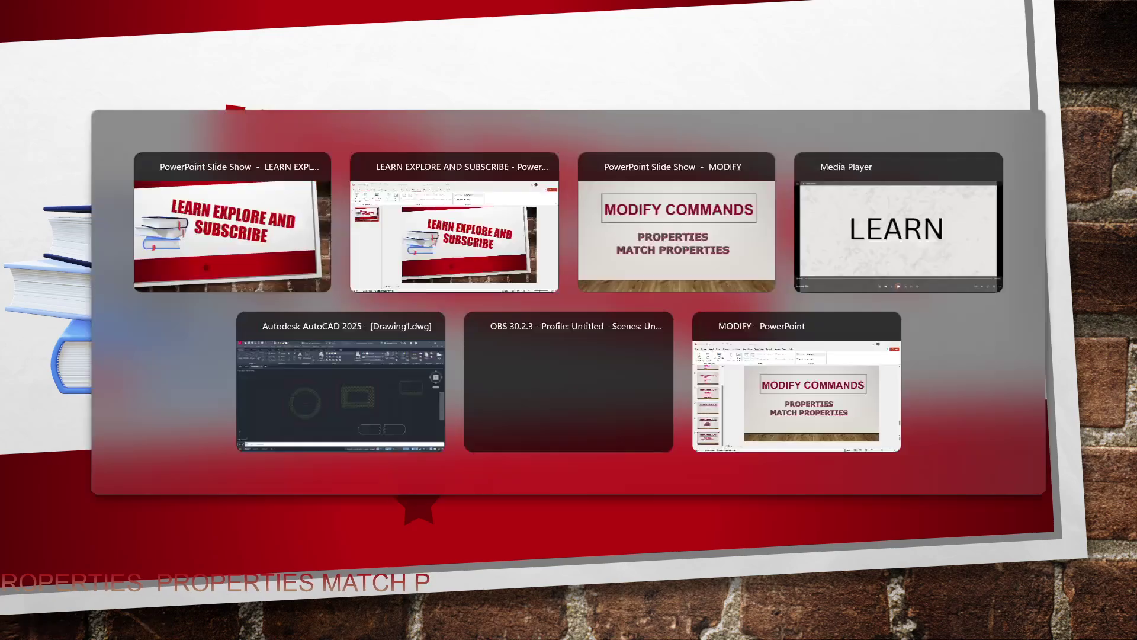
key("alt+Tab")
key("alt+Tab")
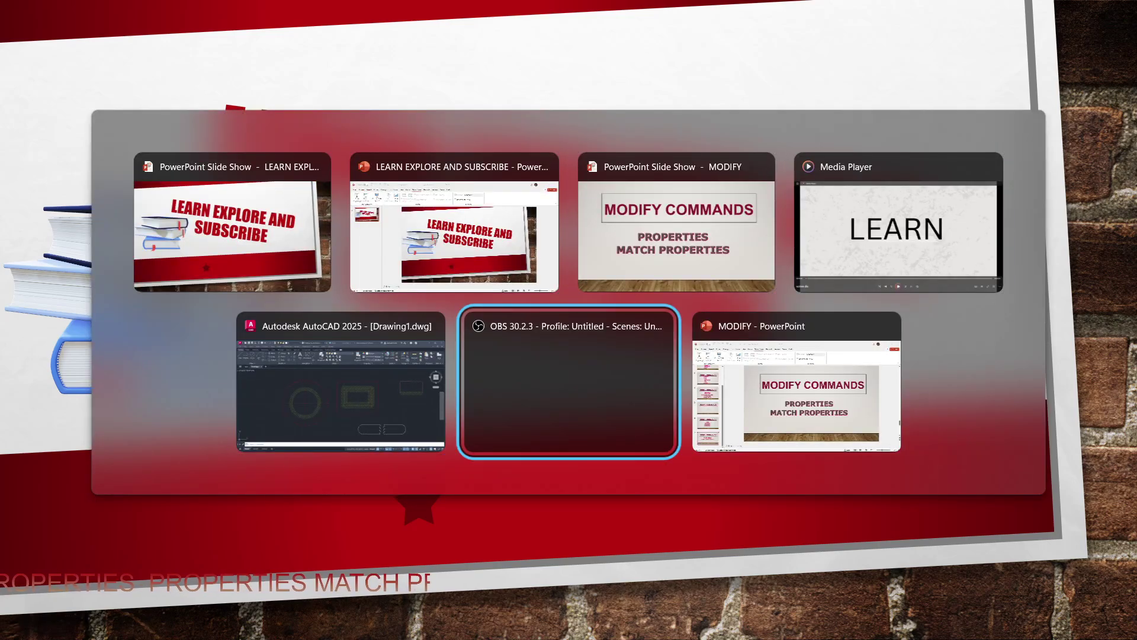